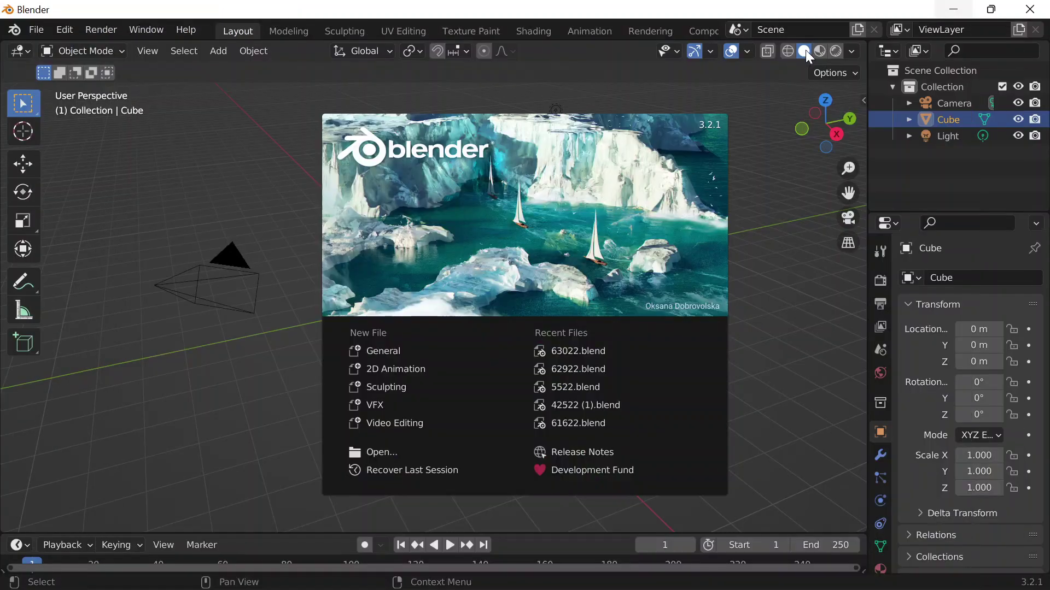
Step: Switch to the browser to view the Blender Library gallery in Notion, and return to Blender
left_click(812, 574)
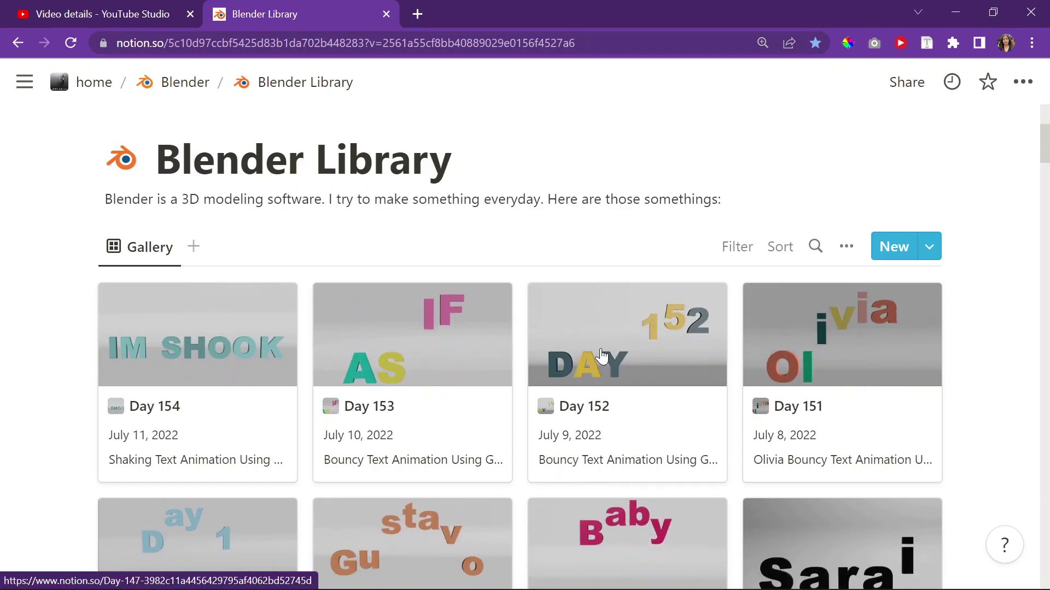
left_click(966, 9)
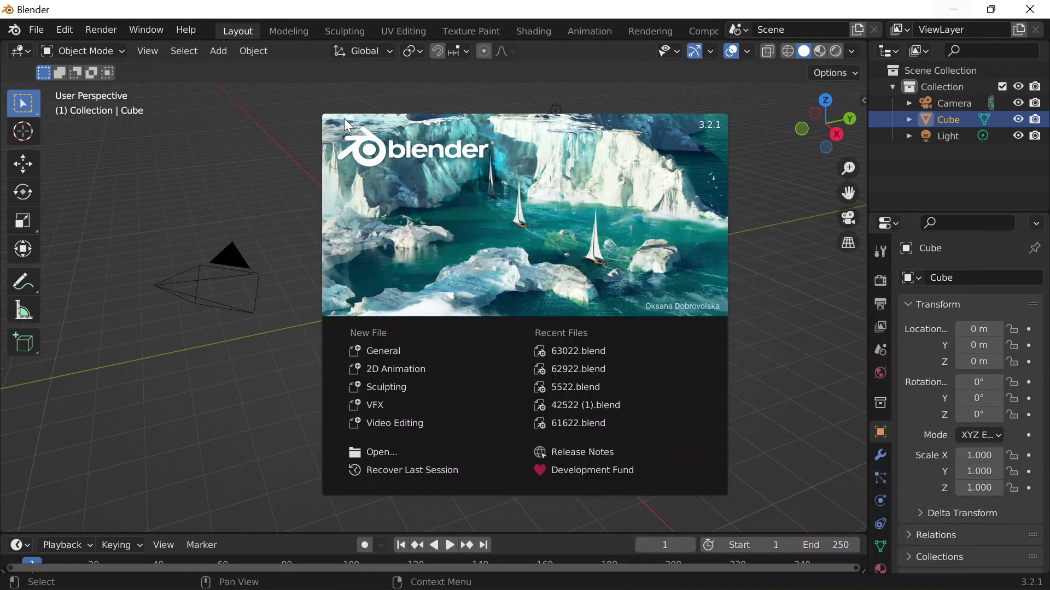
Step: Start a General file, shrink the spreadsheet area in the Geometry Nodes workspace, and create a new node tree on the default cube
left_click(383, 352)
scroll(543, 27, "down", 6)
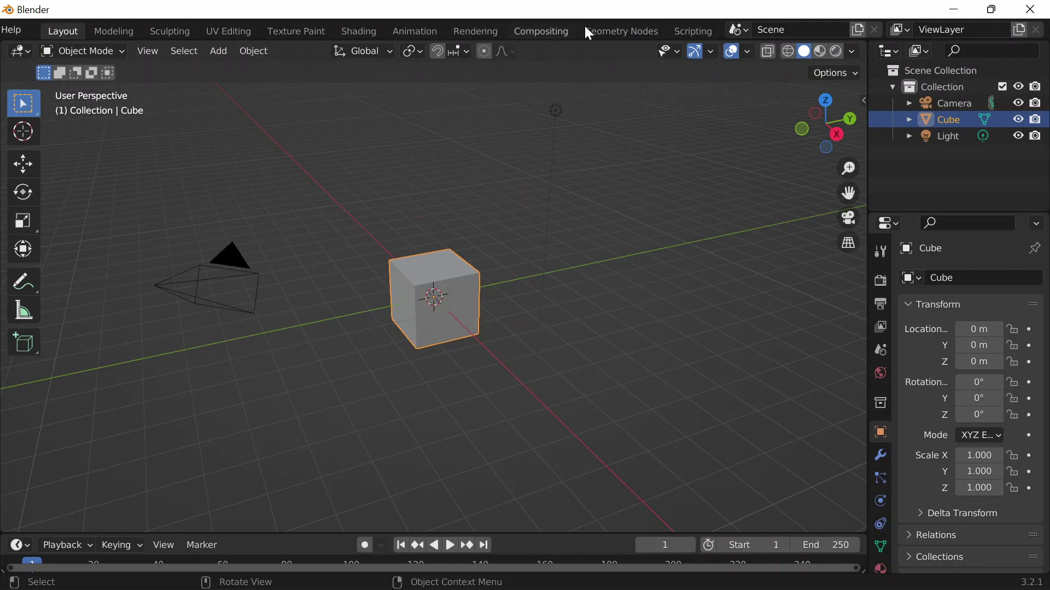
left_click(606, 30)
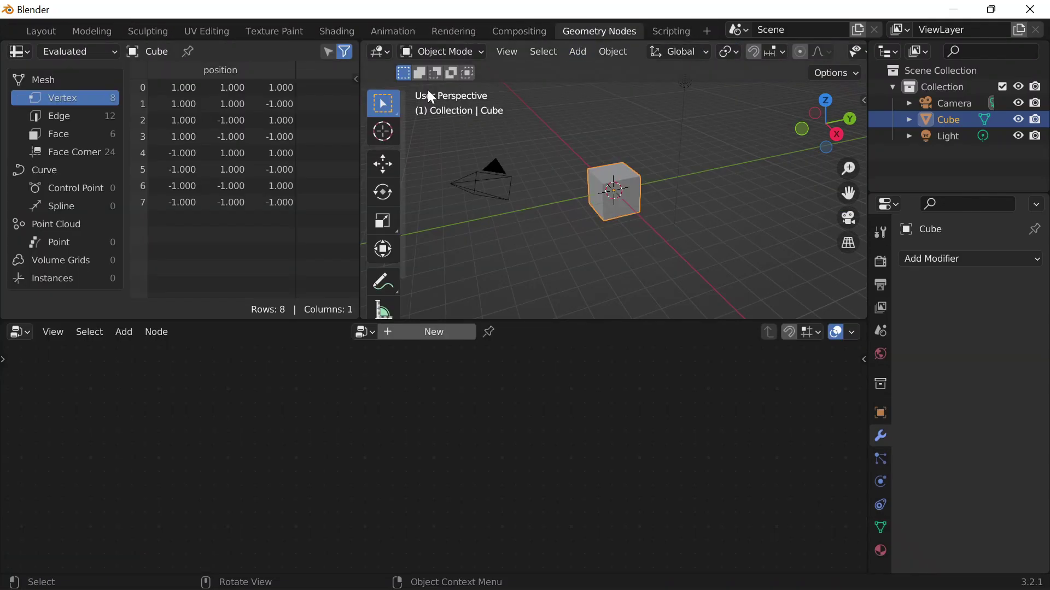
left_click_drag(356, 65, 6, 99)
left_click(440, 333)
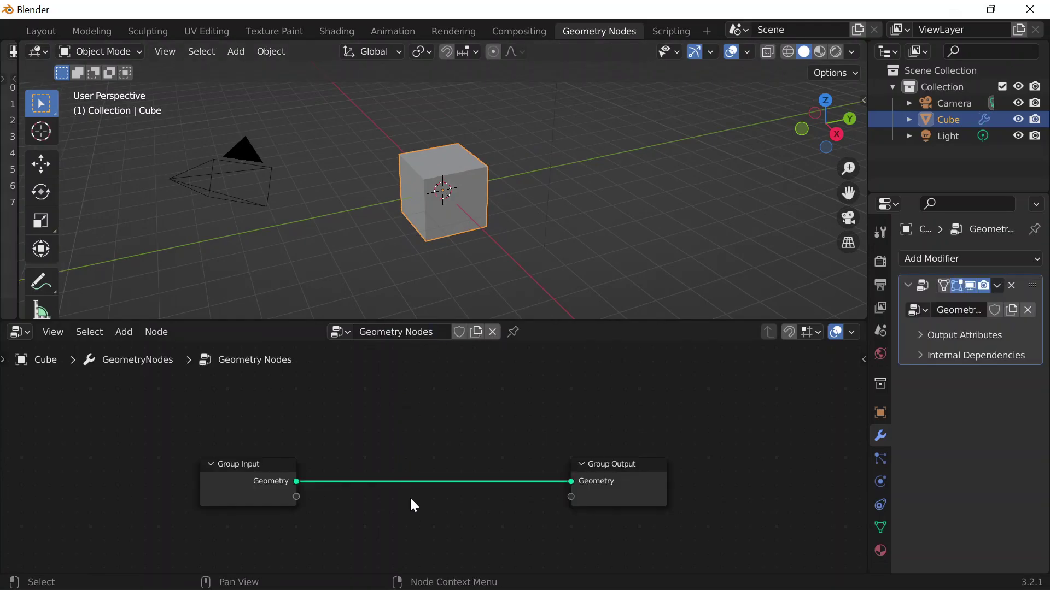
Step: Disconnect the Group Input geometry from the Group Output node
scroll(408, 494, "up", 3)
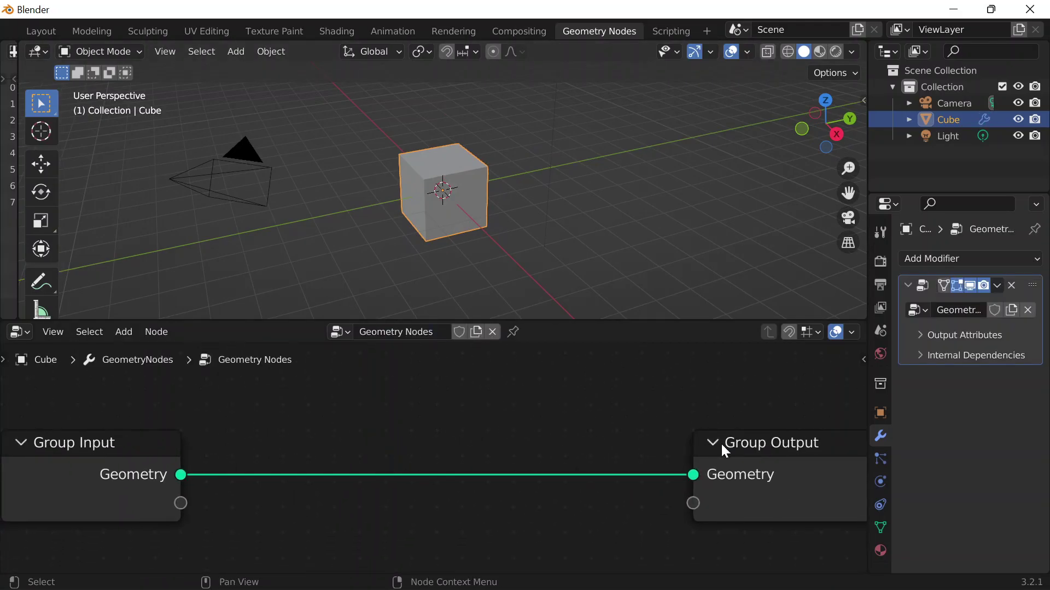
middle_click_drag(793, 463, 749, 459)
left_click_drag(652, 471, 137, 493)
scroll(437, 457, "down", 1)
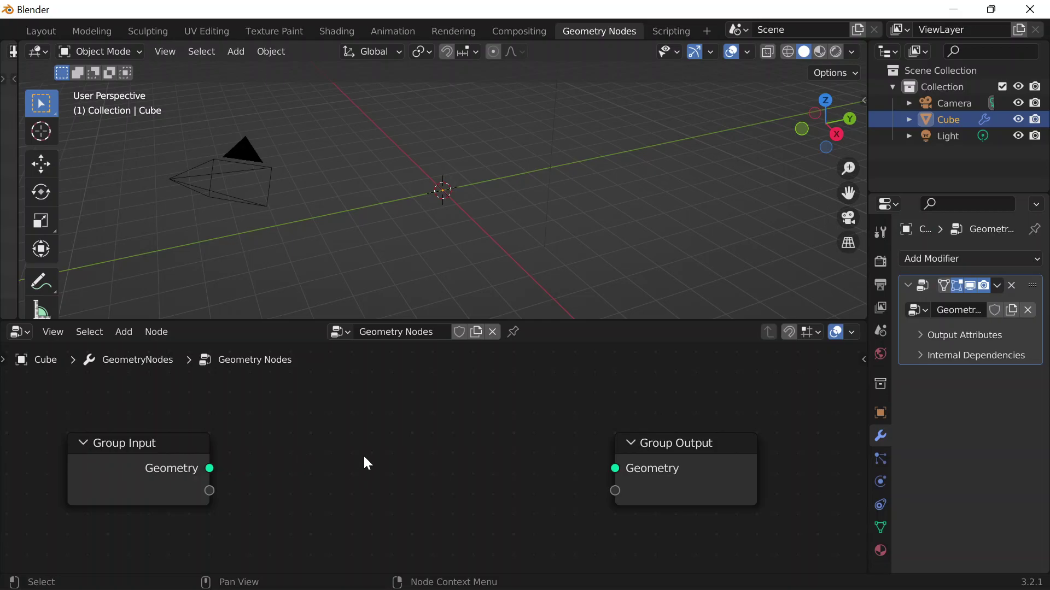
Step: Add a String to Curves node between the two group nodes and set its string to EXTRA
key("shift+a")
left_click(309, 253)
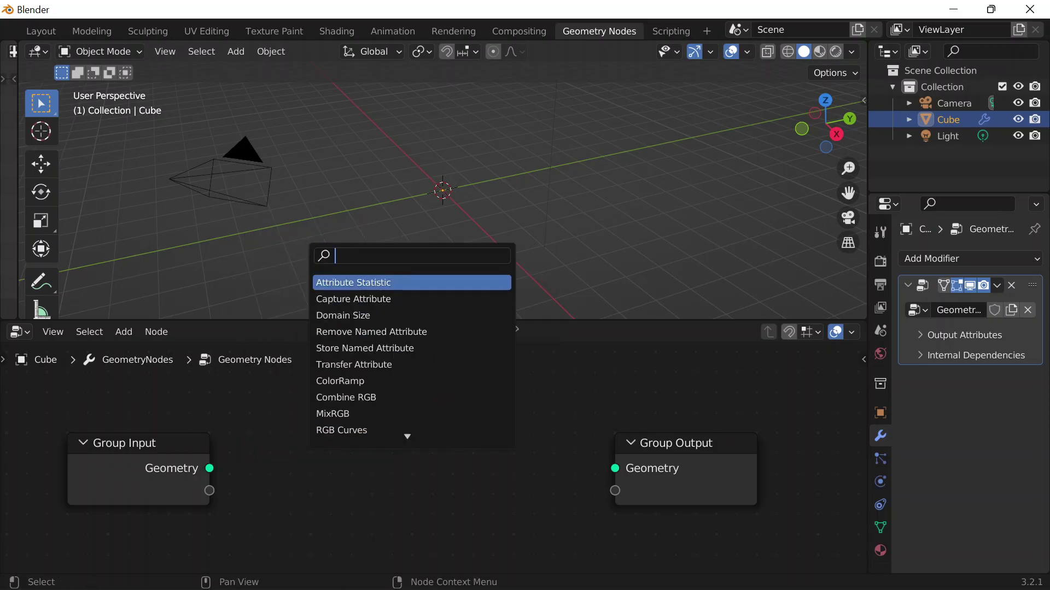
type("string to")
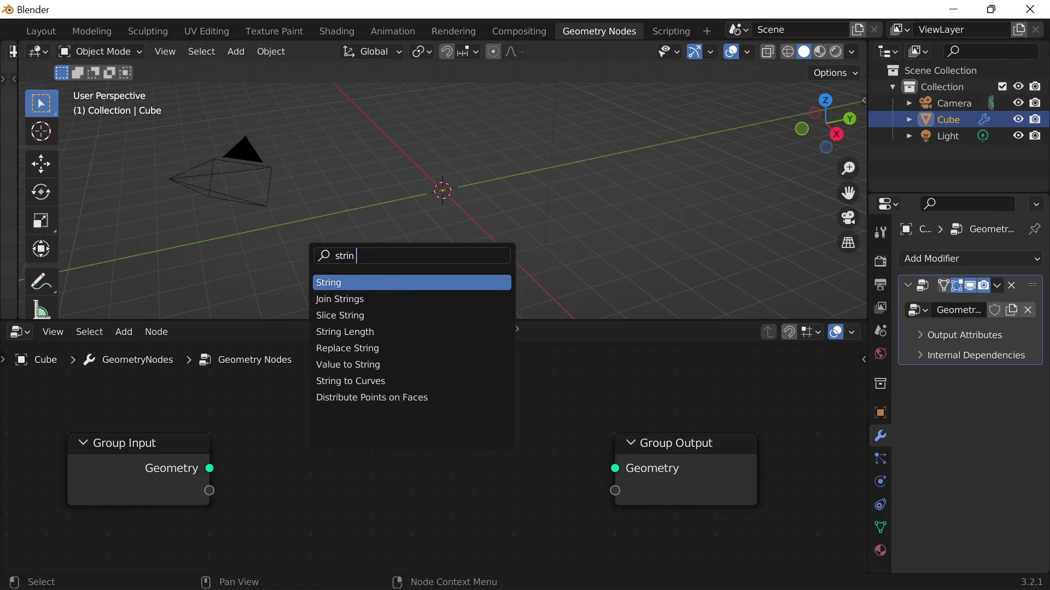
key("Return")
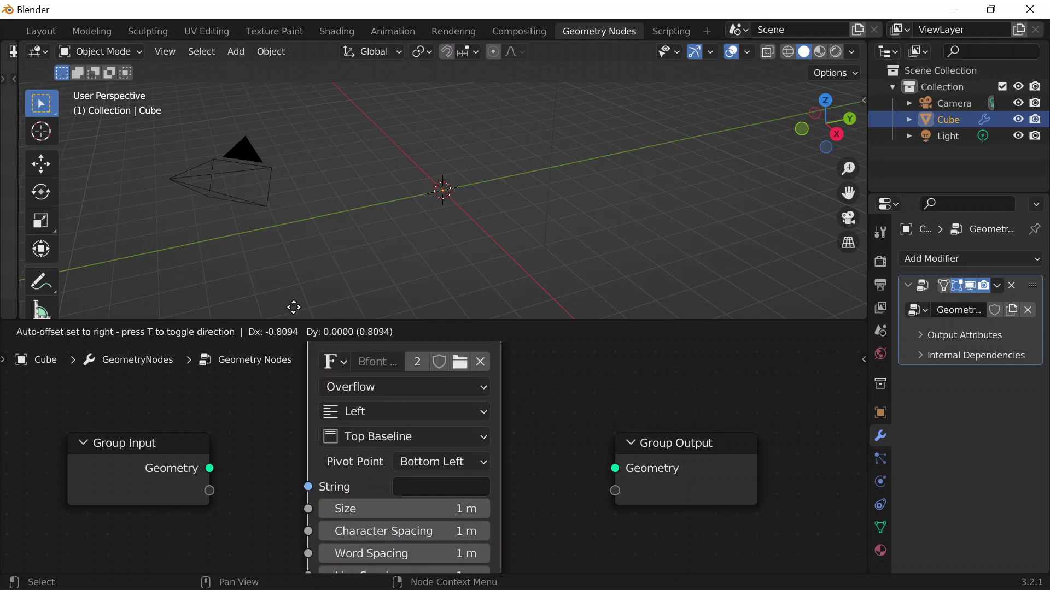
left_click(309, 377)
left_click_drag(440, 407, 363, 352)
left_click(407, 524)
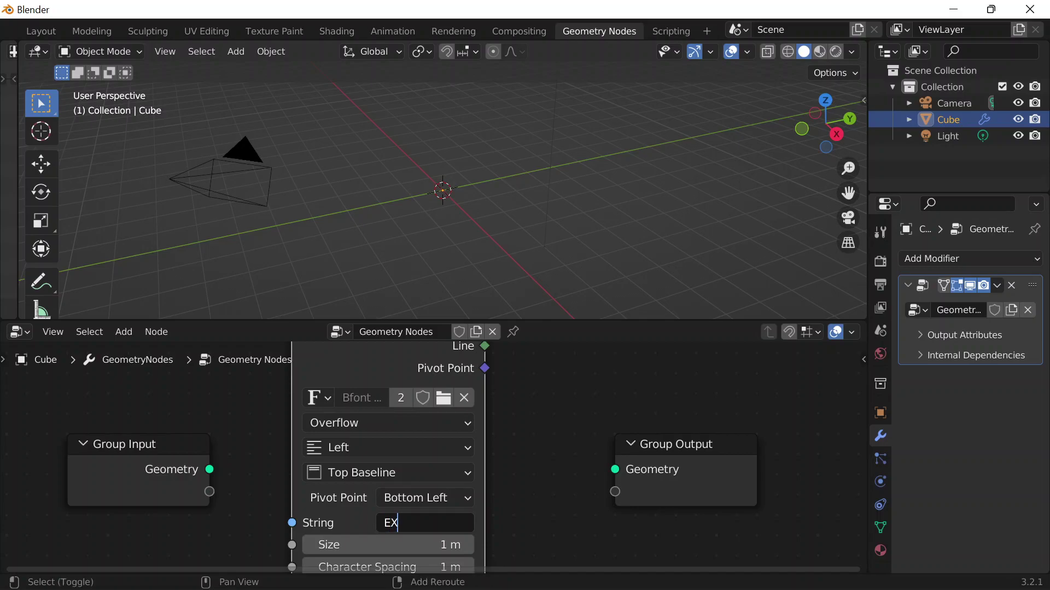
key("Return")
Step: Connect the Curve Instances output to the Group Output's Geometry and move the Group Output node clear of the String to Curves node
middle_click_drag(498, 382, 489, 449)
left_click_drag(473, 392, 605, 540)
left_click_drag(679, 514, 745, 412)
middle_click_drag(488, 210, 422, 390)
middle_click_drag(353, 418, 360, 392)
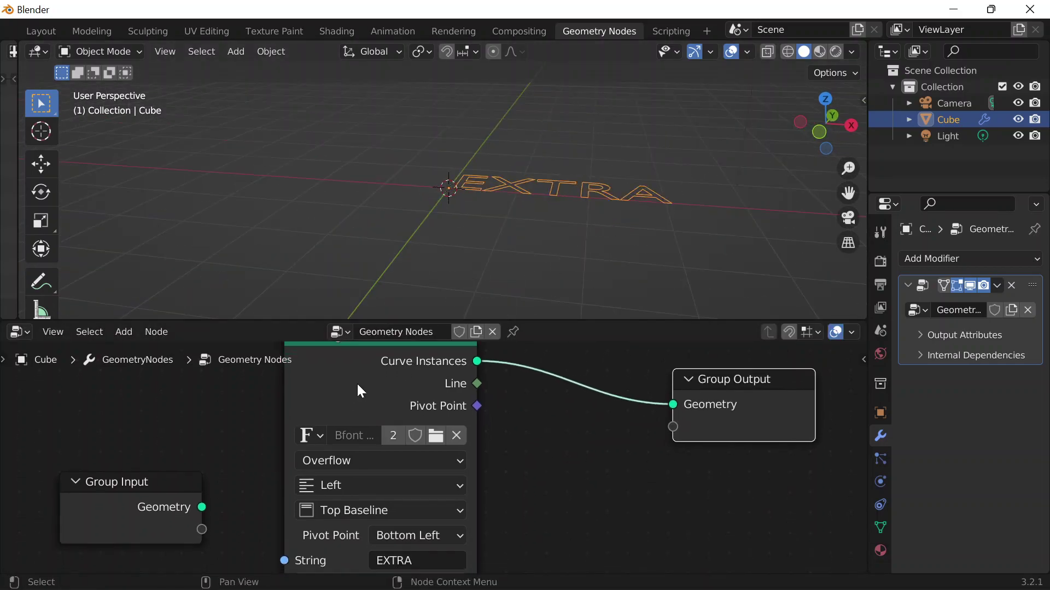
Step: Widen the properties area and set the text object's X rotation to 90°
left_click_drag(868, 392, 747, 421)
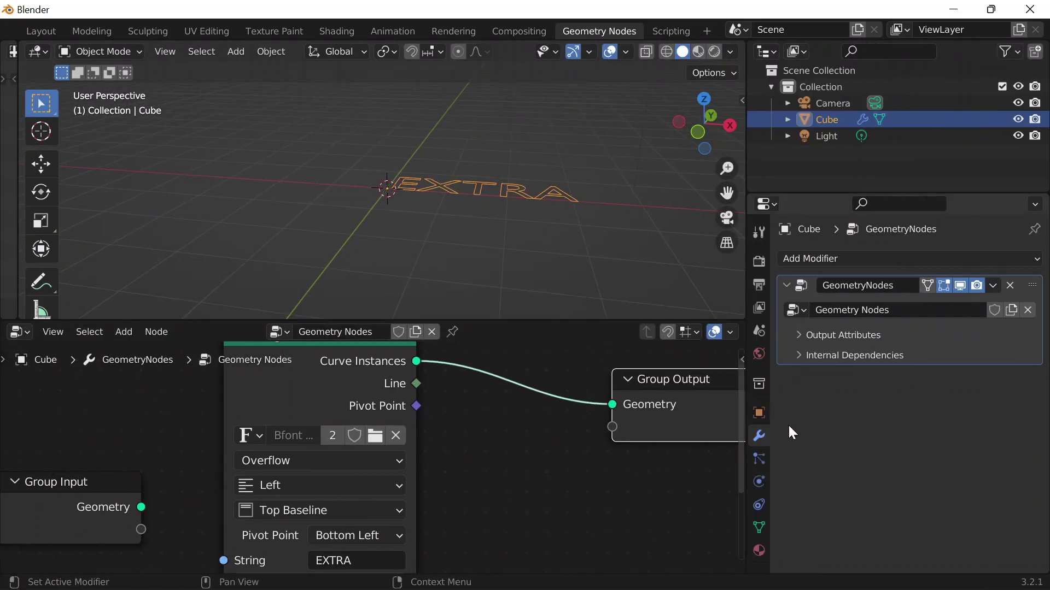
left_click(760, 414)
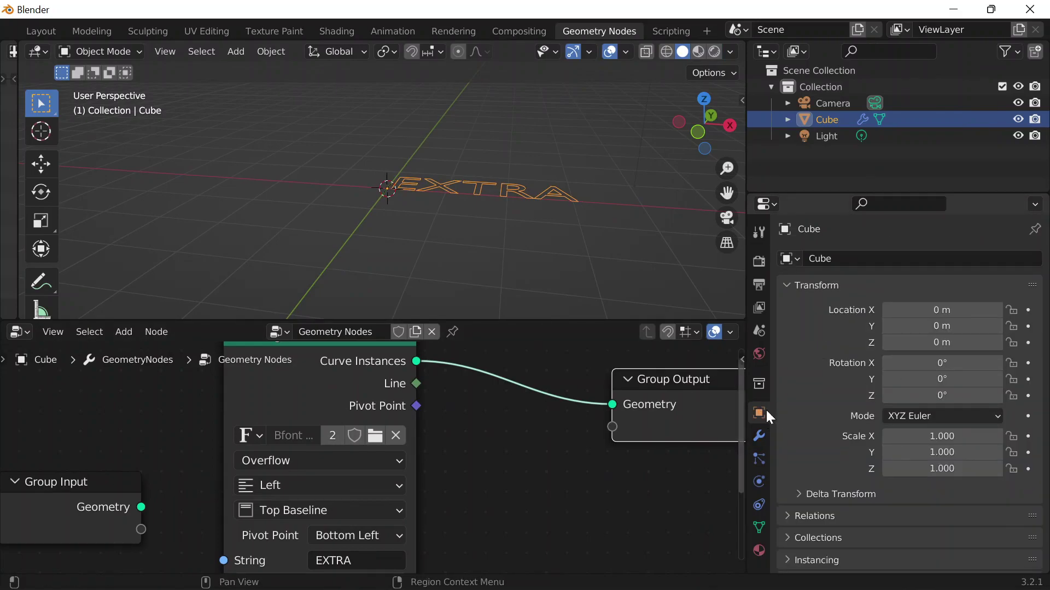
left_click(942, 363)
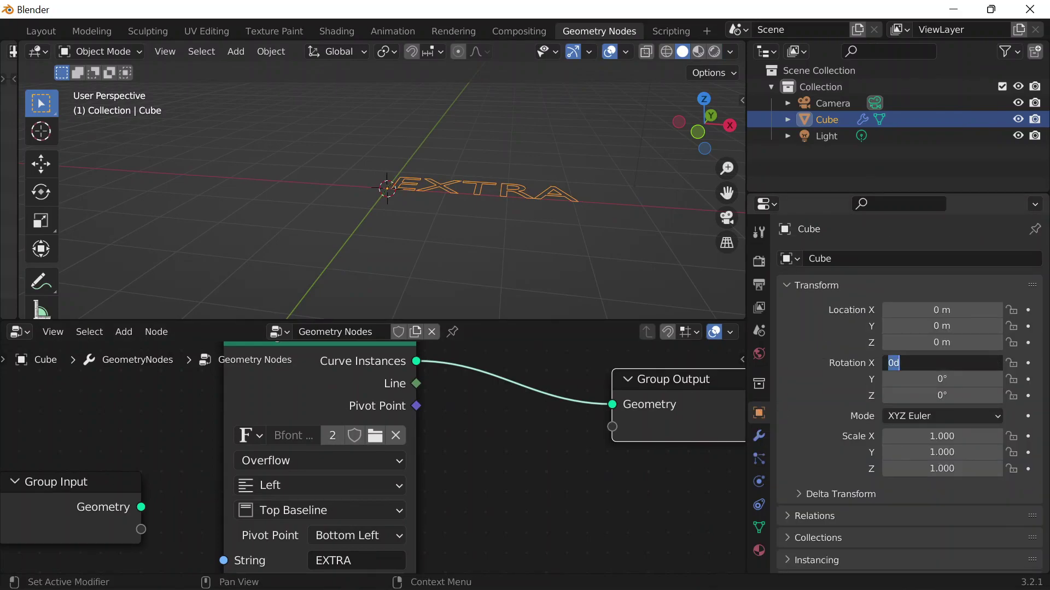
key("Return")
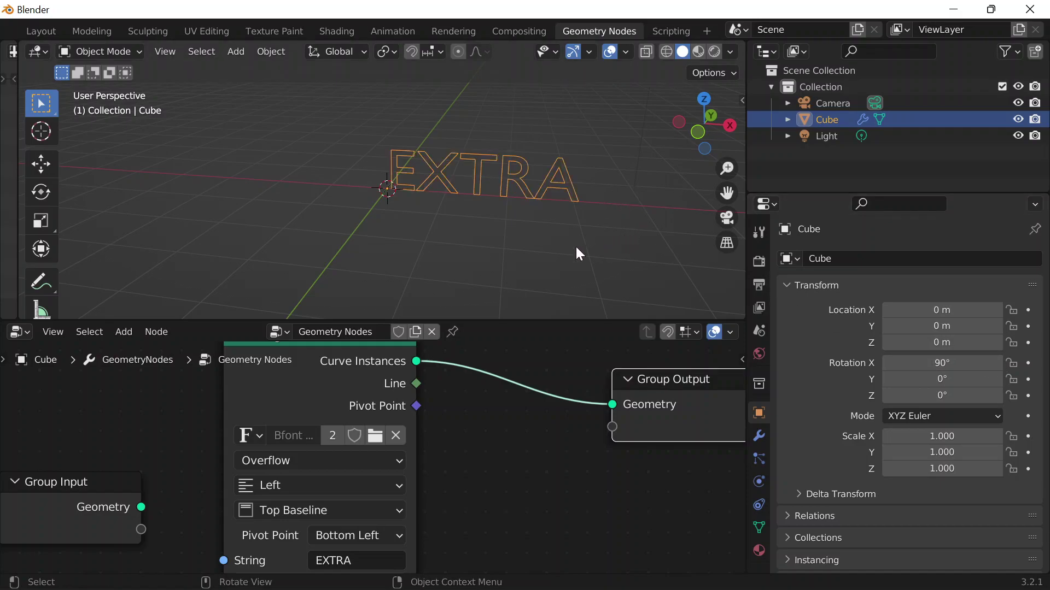
Step: Expose the String to Curves node's String value as a group input so it can be edited in the modifier
middle_click_drag(513, 226, 541, 206)
scroll(494, 441, "down", 2)
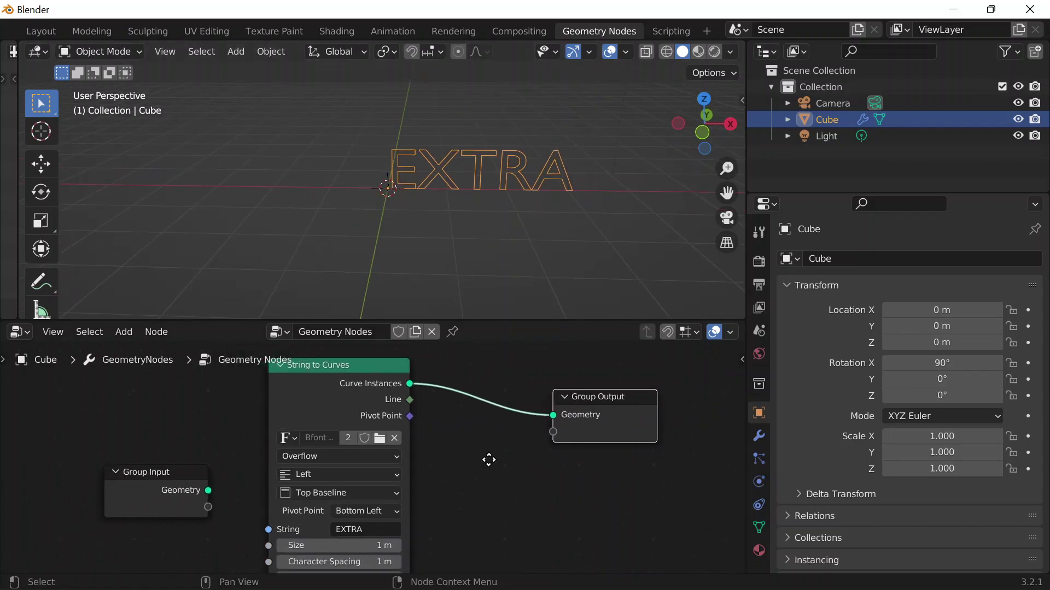
middle_click_drag(479, 465, 527, 430)
left_click(759, 437)
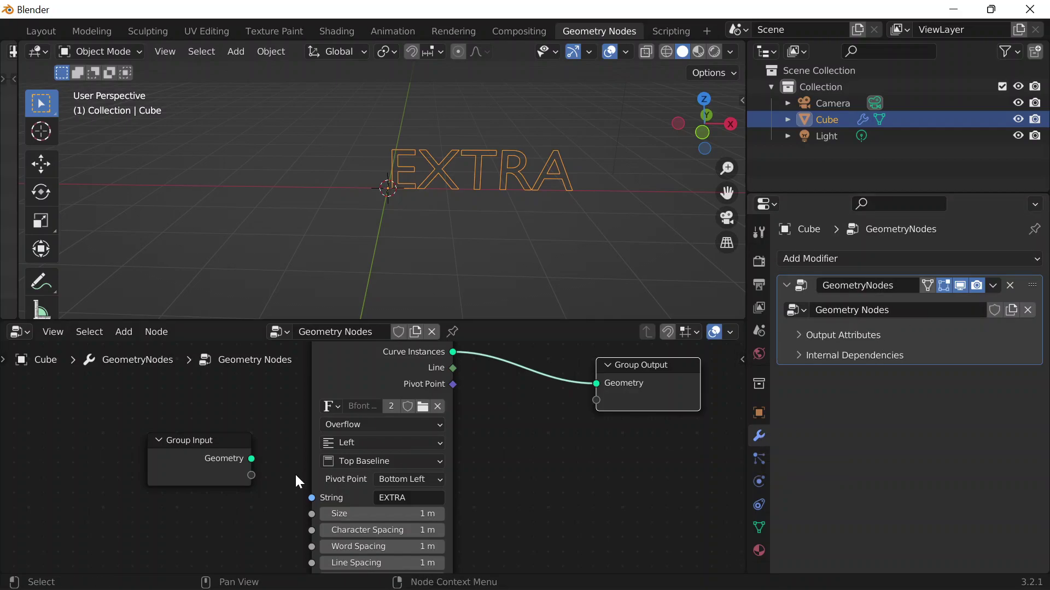
left_click_drag(312, 498, 260, 523)
left_click_drag(241, 478, 242, 481)
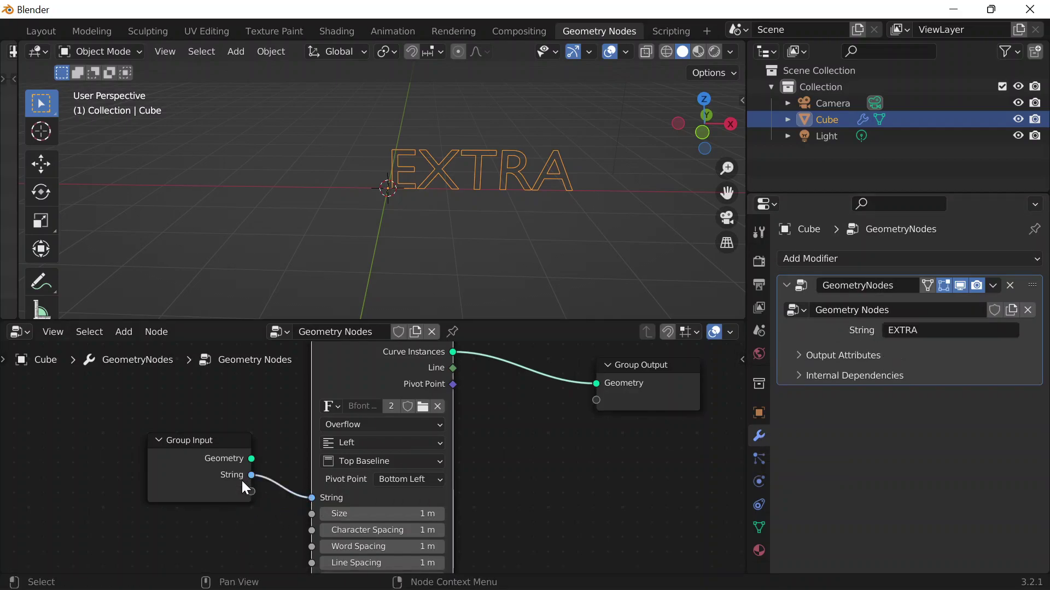
Step: Try out a different text in the modifier's String value and undo the change
left_click(899, 330)
key("Return")
key("ctrl+z")
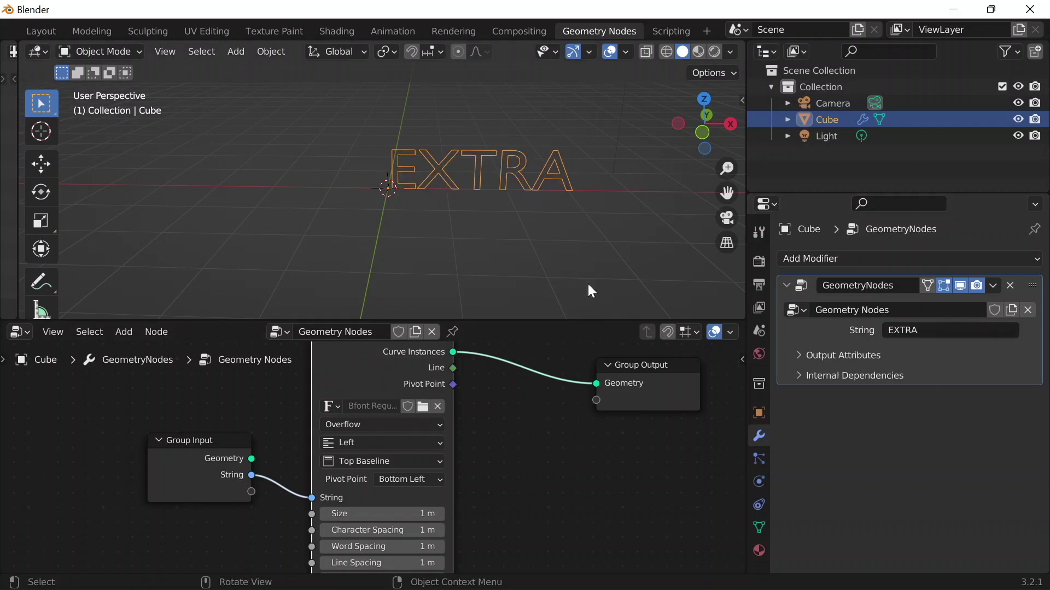
Step: Insert a Fill Curve node on the link between String to Curves and Group Output
middle_click_drag(553, 392, 515, 507)
scroll(559, 445, "up", 2)
middle_click_drag(560, 445, 418, 402)
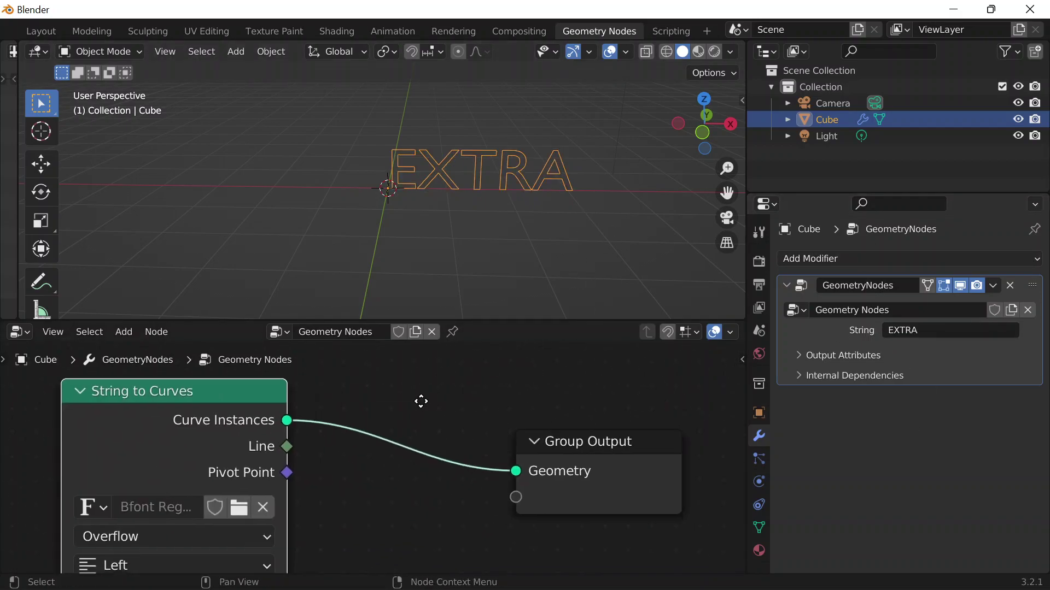
key("shift+a")
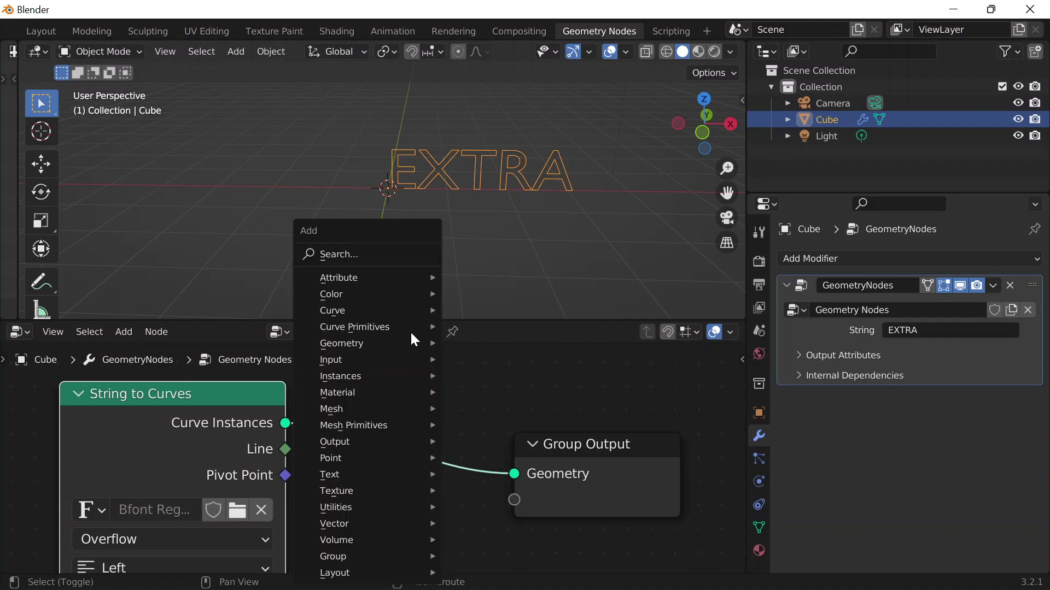
left_click(378, 252)
type("fil")
key("Return")
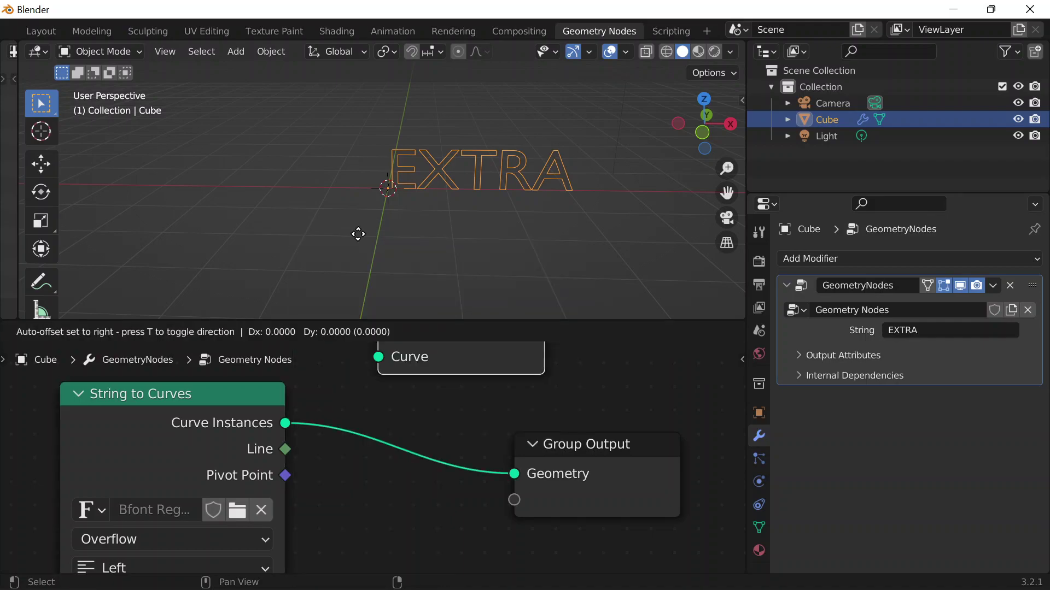
left_click(356, 394)
Step: Set the Fill Curve node to N-gons while checking the letters' faces in wireframe, and return to solid shading
scroll(625, 216, "up", 4)
middle_click_drag(625, 216, 482, 283, "shift")
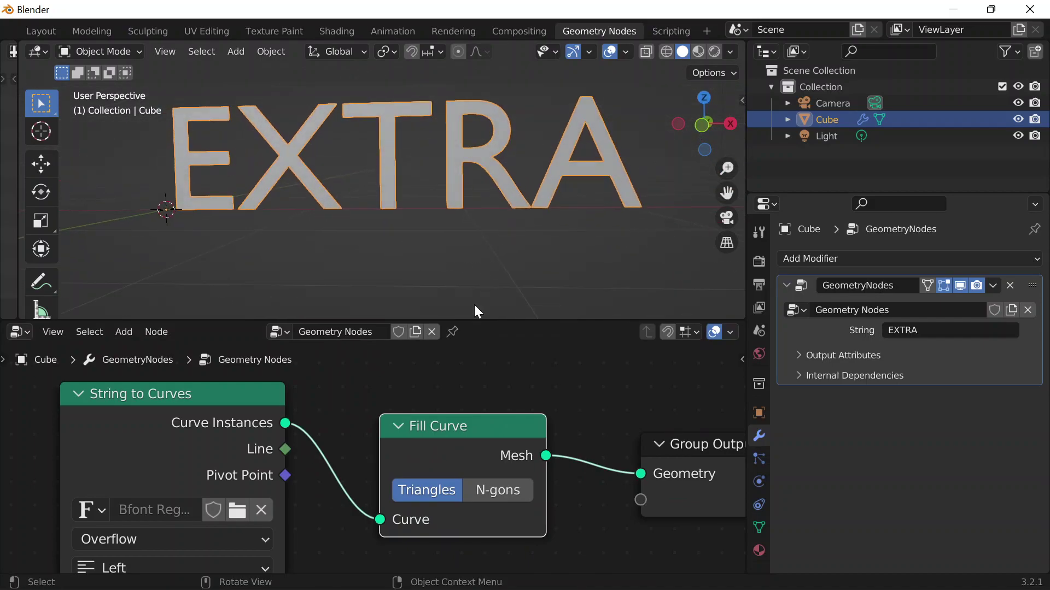
left_click(667, 51)
middle_click_drag(321, 106, 435, 162)
left_click_drag(463, 444, 471, 413)
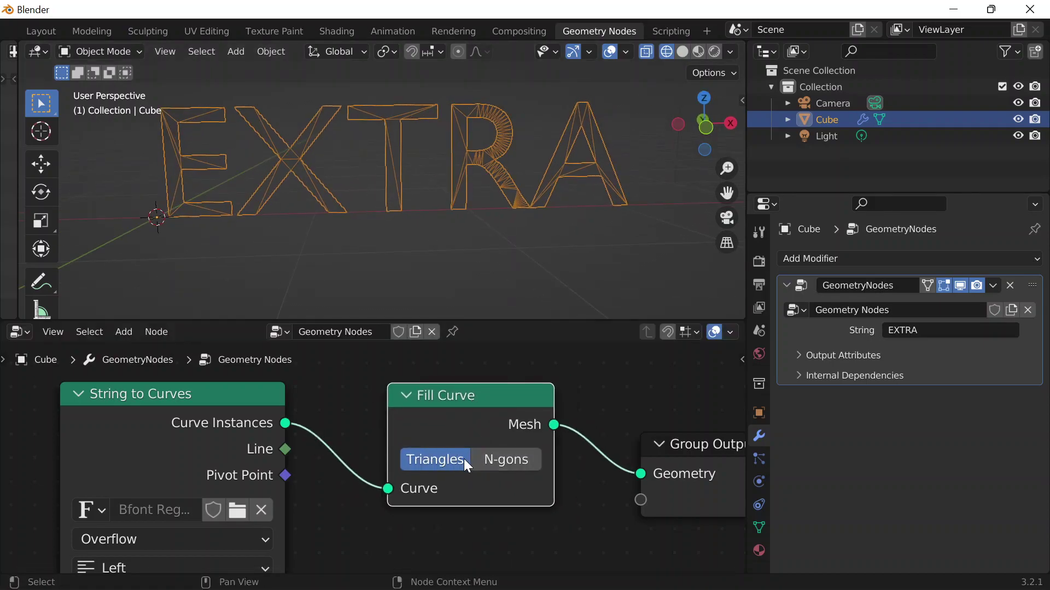
left_click(492, 461)
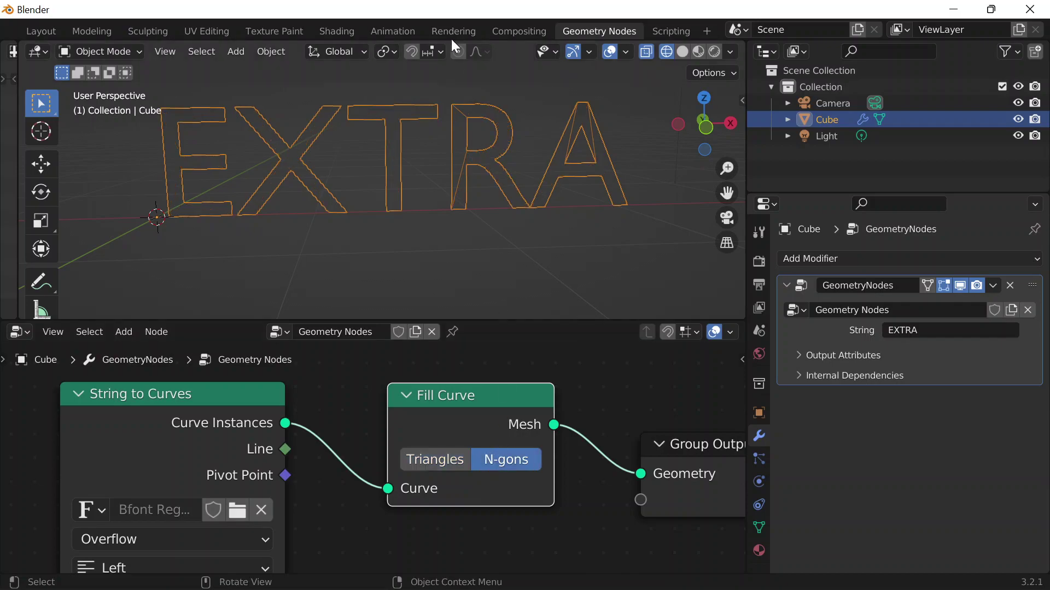
left_click(683, 51)
mouse_move(615, 284)
middle_mouse_down()
mouse_move(616, 242)
mouse_move(402, 239)
mouse_move(618, 238)
middle_mouse_up()
Step: Insert an Extrude Mesh node on the link between Fill Curve and Group Output
middle_click_drag(586, 398, 474, 398)
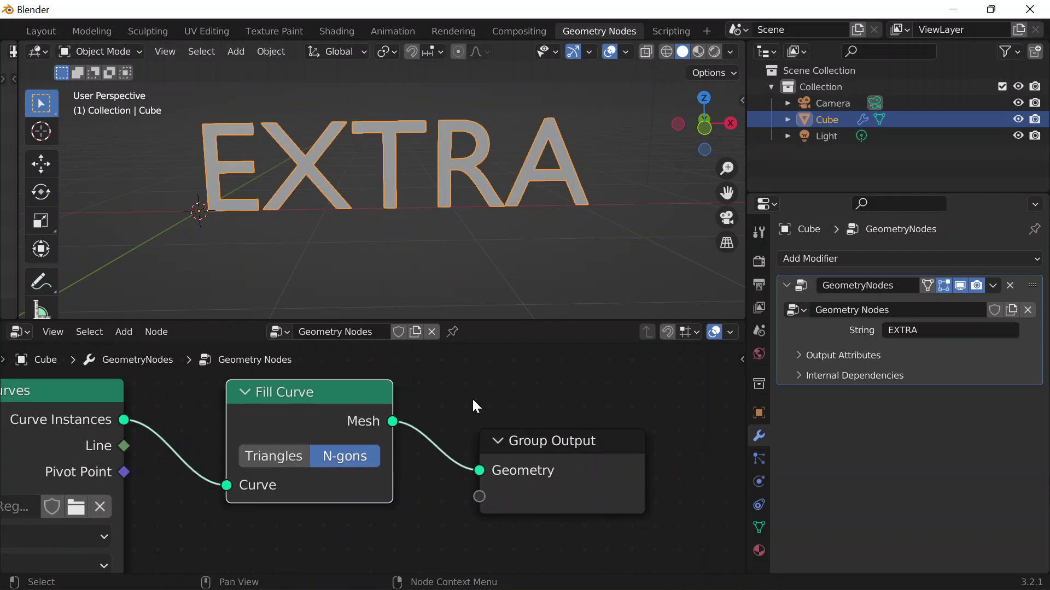
key("shift+a")
left_click(394, 254)
type("ex")
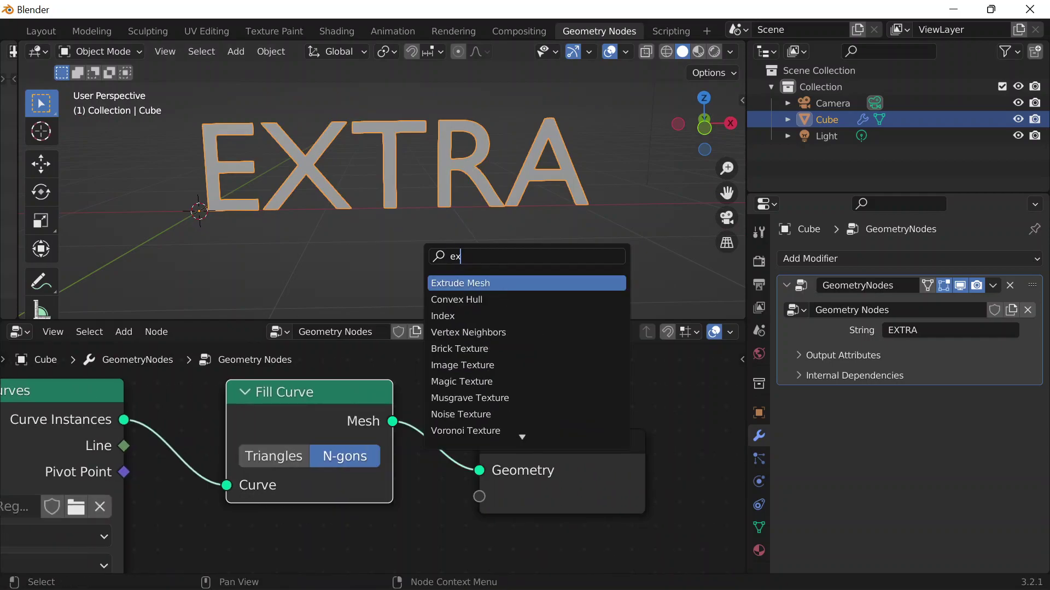
key("Return")
left_click(421, 419)
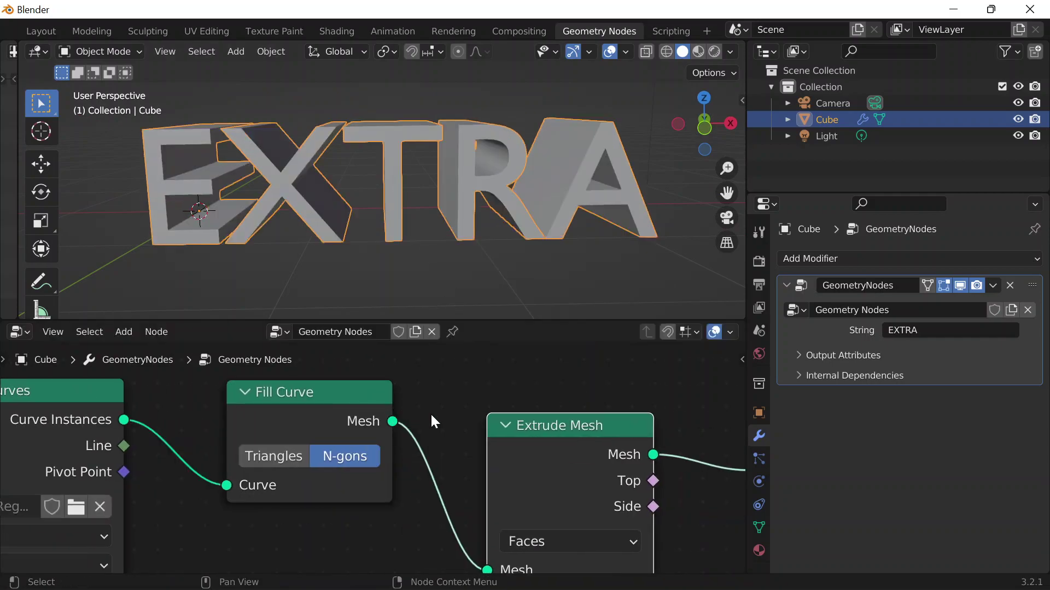
Step: Set the Extrude Mesh node's Offset Scale to 0.1
middle_click_drag(479, 389, 393, 389)
middle_click_drag(584, 226, 561, 227)
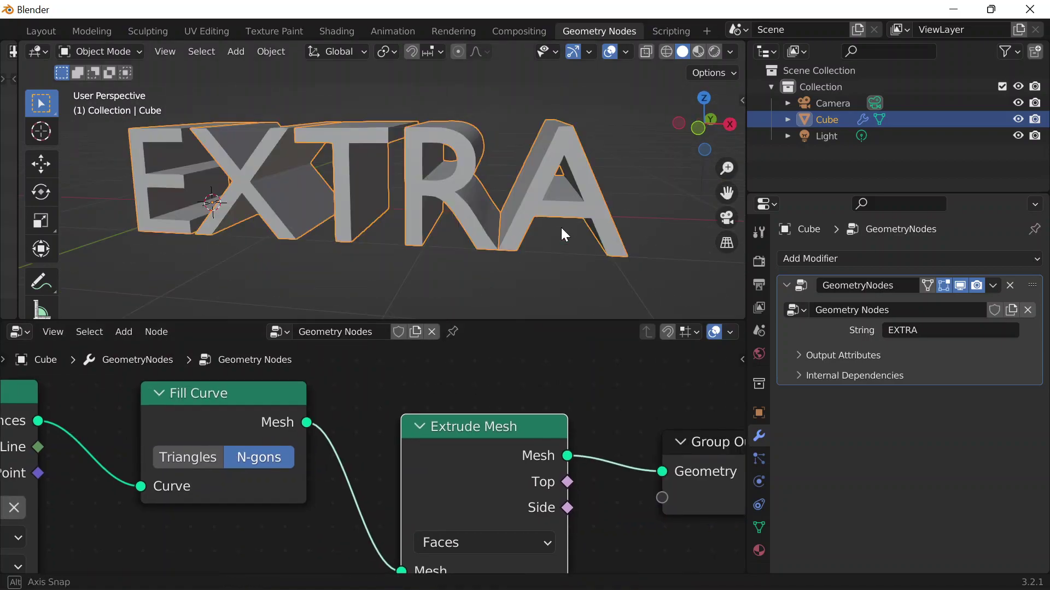
scroll(563, 228, "down", 3)
scroll(495, 492, "down", 8, "shift")
left_click(505, 440)
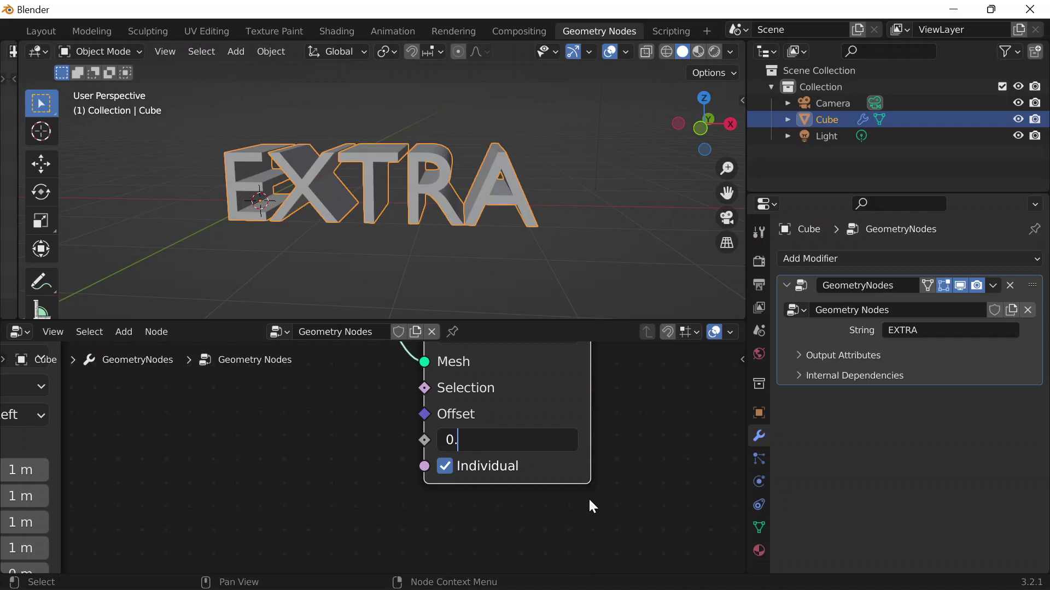
type("0.")
key("Return")
left_click(568, 440)
type("0")
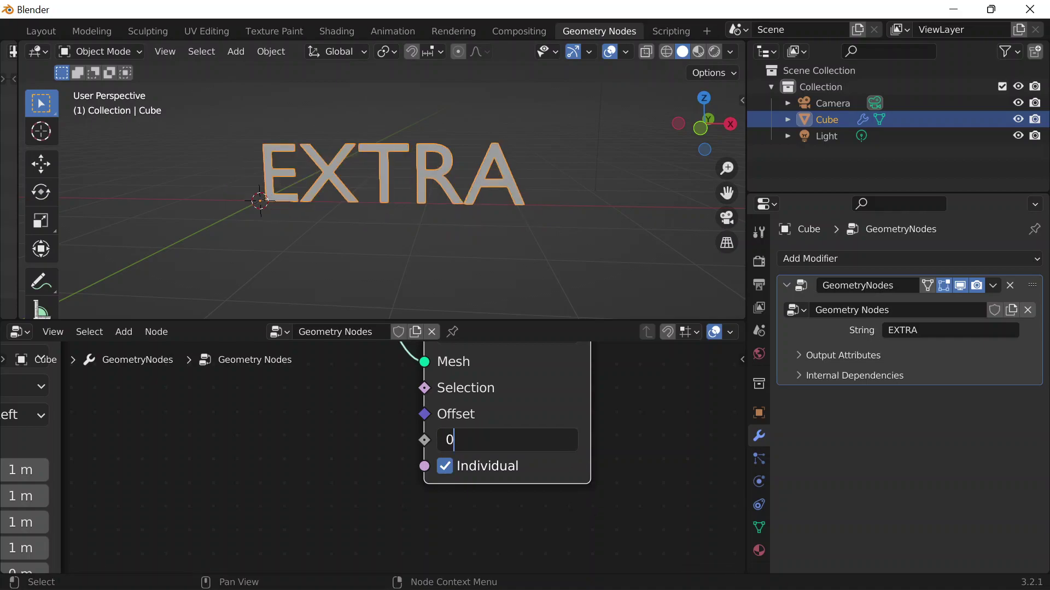
type(".1")
key("Return")
Step: Expose the Extrude Mesh node's Offset Scale as a group input, try its value in the modifier, and undo that value change
scroll(394, 440, "down", 3)
middle_click_drag(333, 415, 455, 482)
scroll(445, 485, "down", 1)
left_click_drag(529, 503, 162, 501)
mouse_move(962, 350)
left_mouse_down()
mouse_move(1038, 350)
mouse_move(970, 350)
left_mouse_up()
key("ctrl+z")
Step: Insert a Join Geometry node between Extrude Mesh and Group Output
middle_click_drag(605, 171, 454, 240)
middle_click_drag(600, 376, 471, 377)
key("shift+a")
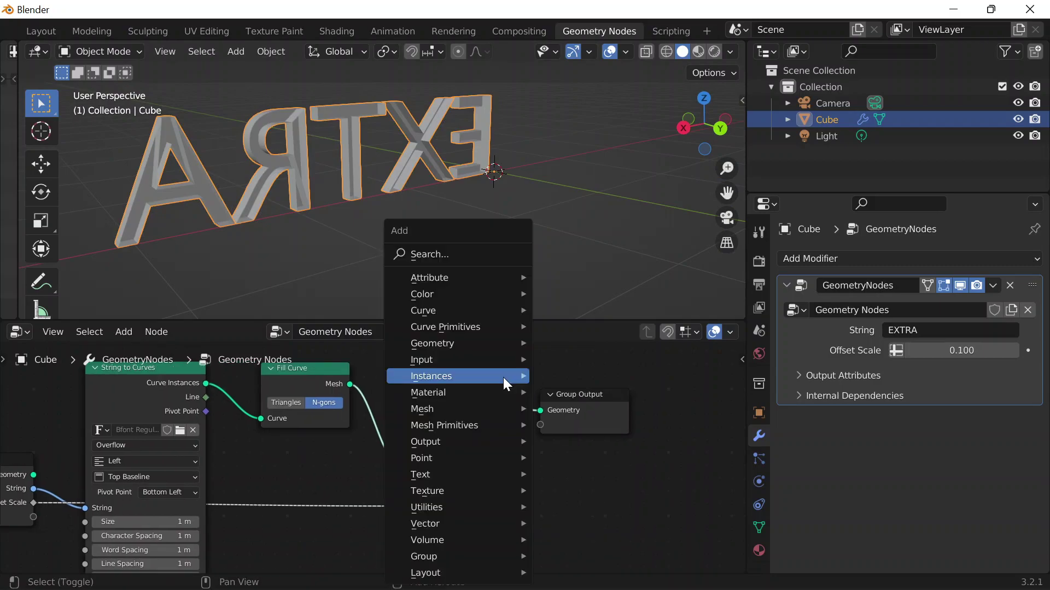
left_click(468, 256)
type("join")
key("Down")
key("Return")
left_click(522, 384)
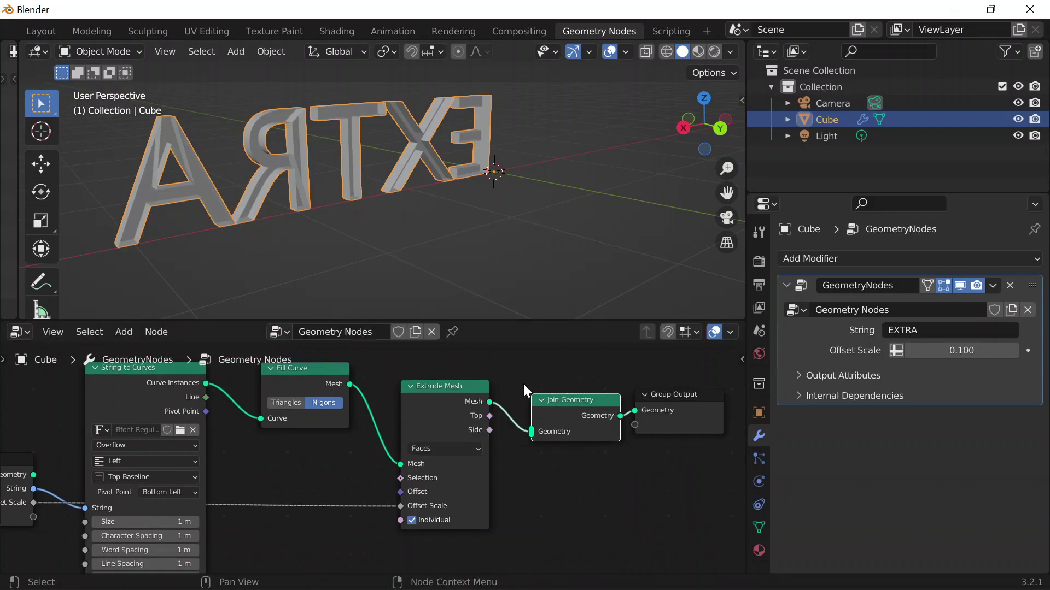
Step: Connect Fill Curve's Mesh output to Join Geometry to close the letters' backs, tidy the nodes, and deselect the text object
left_click_drag(326, 389, 340, 393)
left_click_drag(458, 387, 447, 384)
left_click_drag(589, 420, 576, 407)
left_click_drag(365, 388, 529, 419)
middle_click_drag(291, 149, 507, 271)
left_click(436, 219)
key("Home")
middle_click_drag(548, 486, 538, 379)
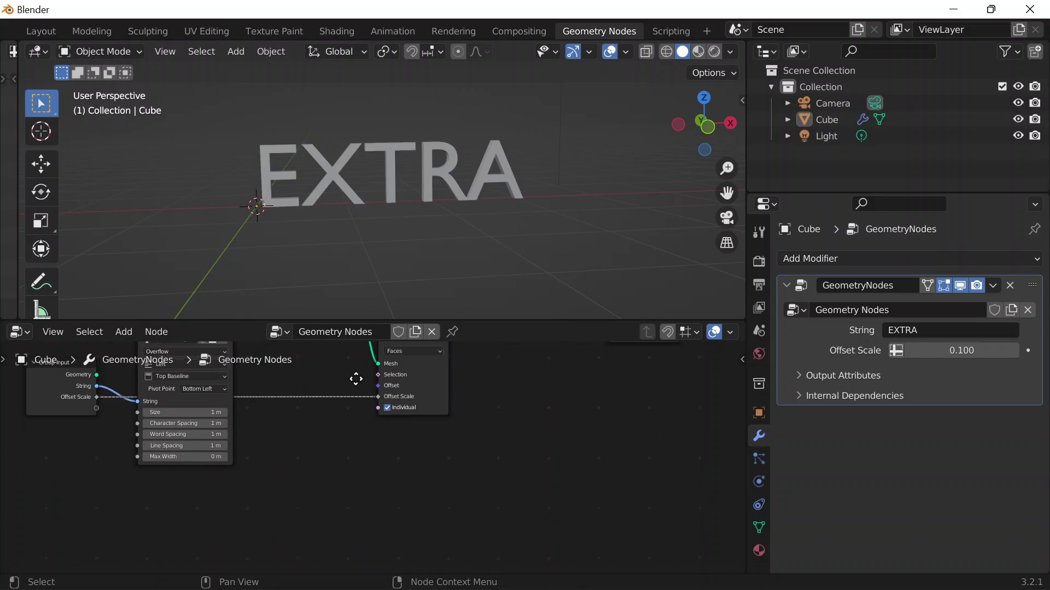
Step: Load the Arial Black font from the Windows fonts folder into the String to Curves node
scroll(526, 458, "up", 5)
left_click(507, 432)
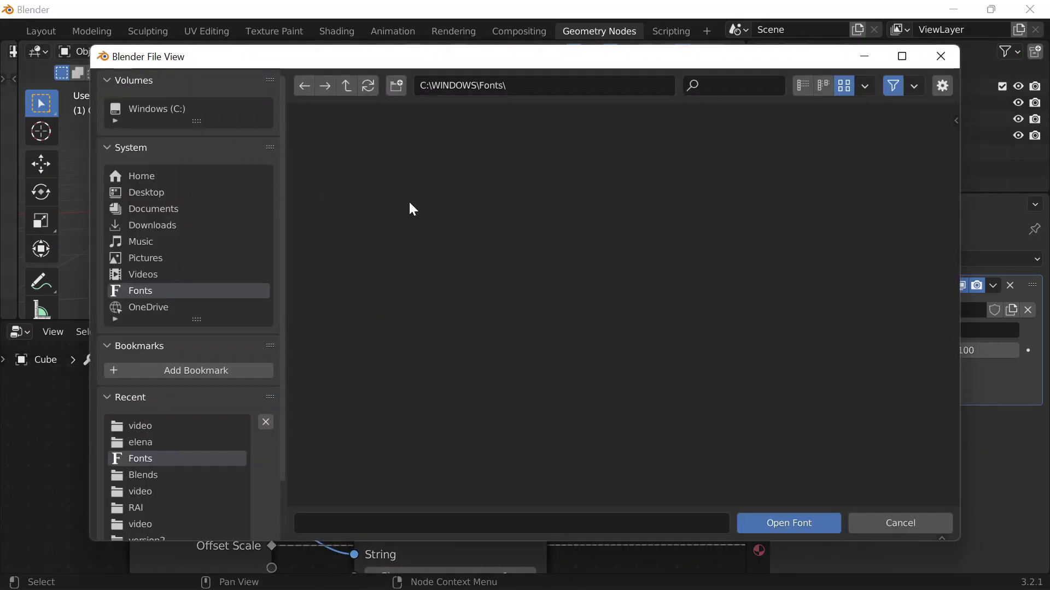
left_click(722, 175)
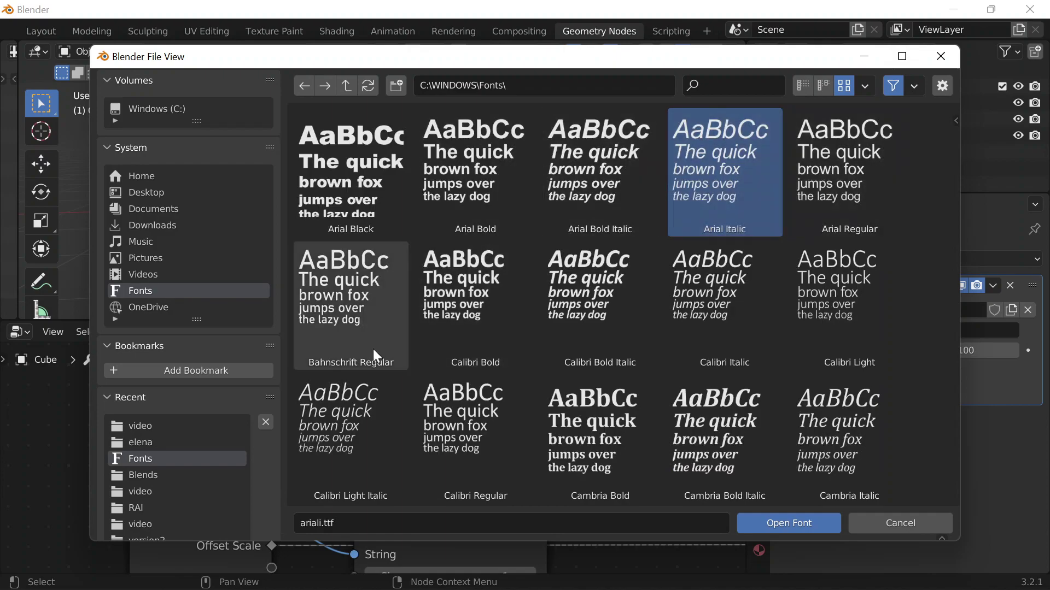
left_click(350, 164)
left_click(795, 522)
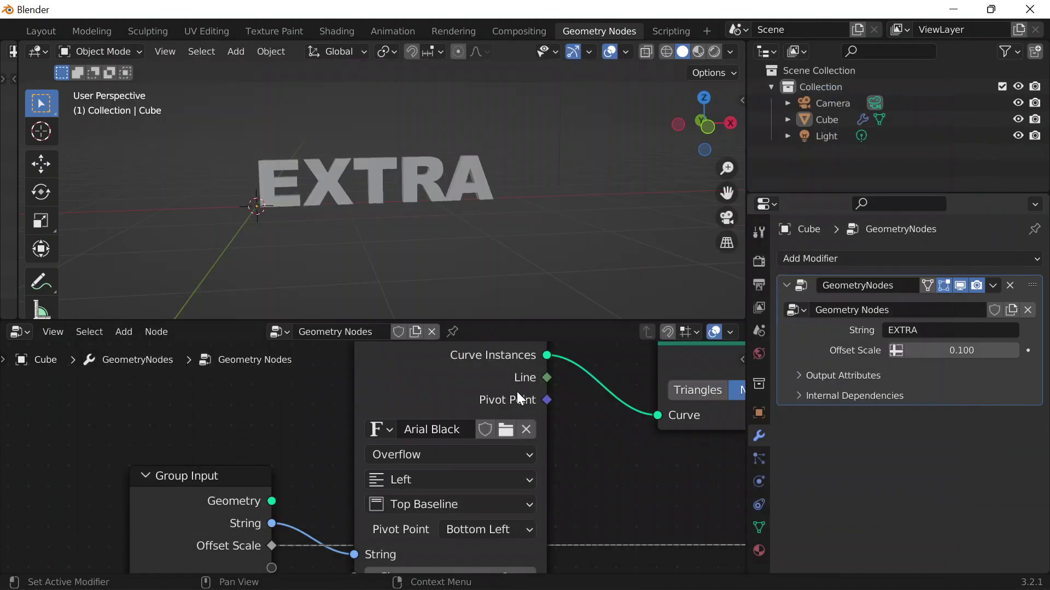
Step: Insert a Translate Instances node between Join Geometry and Group Output
scroll(283, 415, "down", 3)
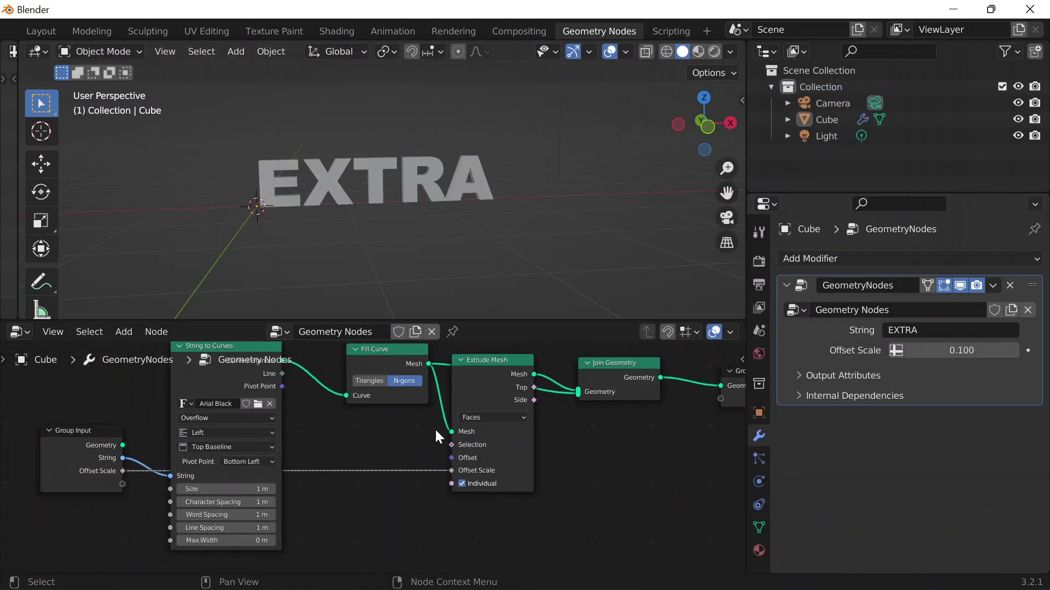
middle_click_drag(601, 441, 474, 410)
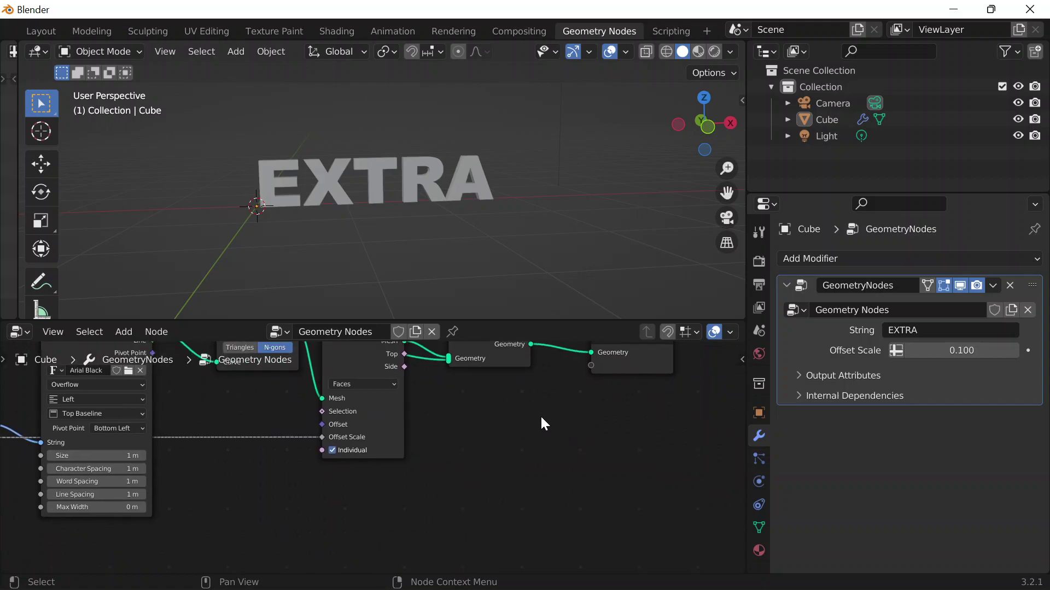
key("shift+a")
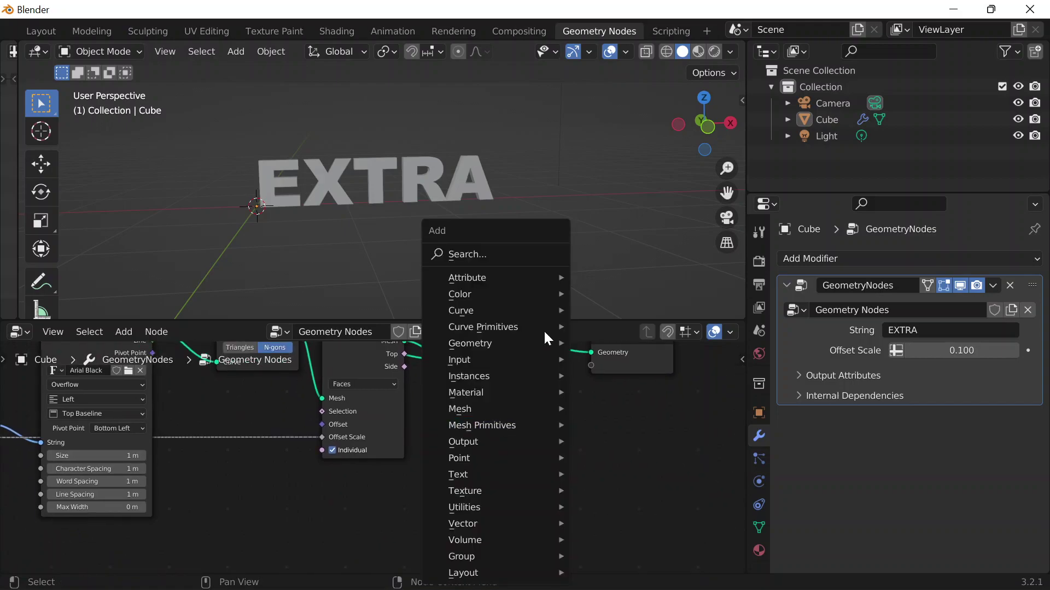
left_click(516, 250)
type("tra")
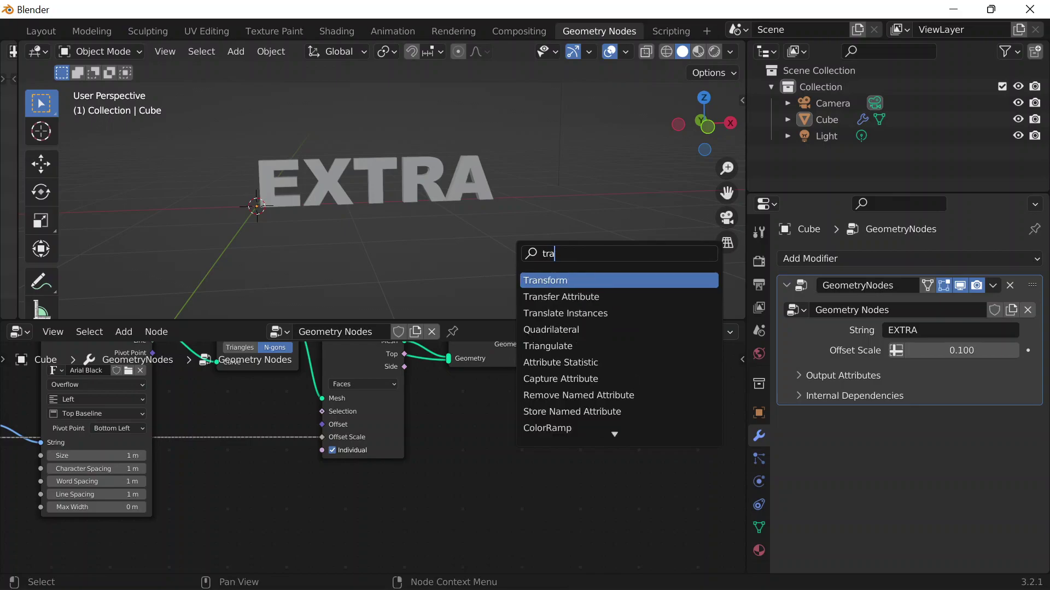
type("nsla")
key("Return")
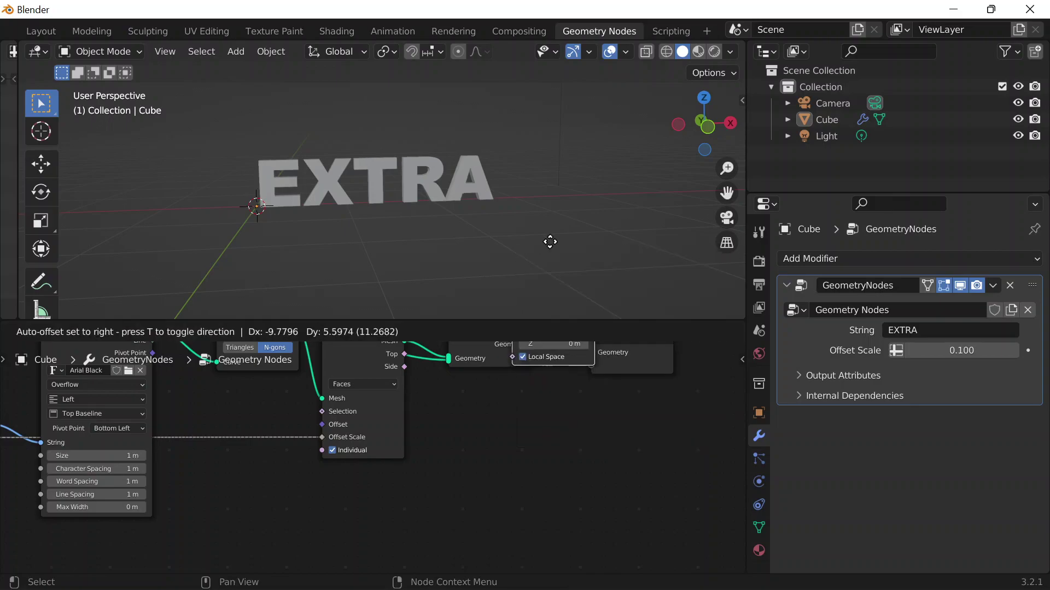
left_click(535, 394)
scroll(534, 470, "up", 3)
left_click_drag(534, 495, 556, 420)
middle_click_drag(405, 372, 230, 331)
scroll(229, 330, "up", 1)
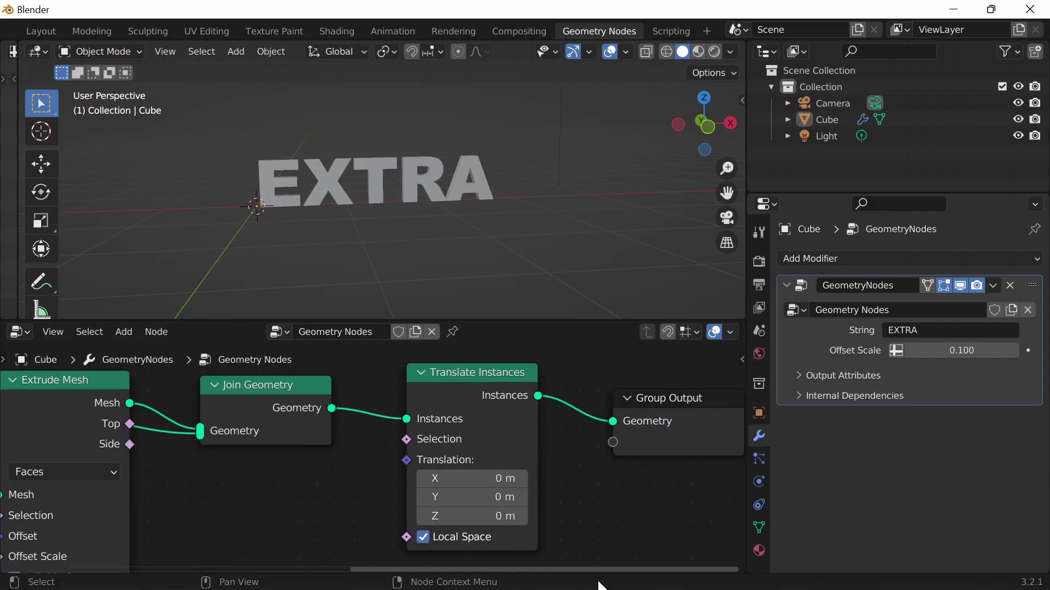
Step: Try out the Translate Instances node's Translation values and undo the changes
key("Escape")
left_click_drag(459, 479, 438, 525)
left_click(462, 528)
key("ctrl+z")
key("ctrl+z")
key("ctrl+z")
key("ctrl+z")
key("ctrl+z")
key("ctrl+z")
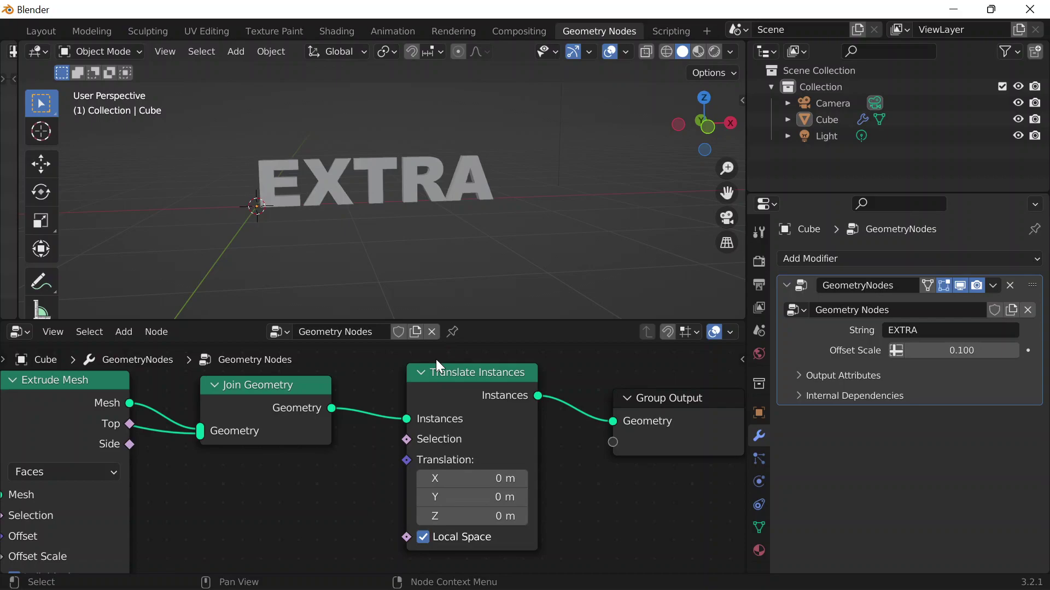
Step: Add a Plain Axes empty to the scene
scroll(378, 481, "down", 3)
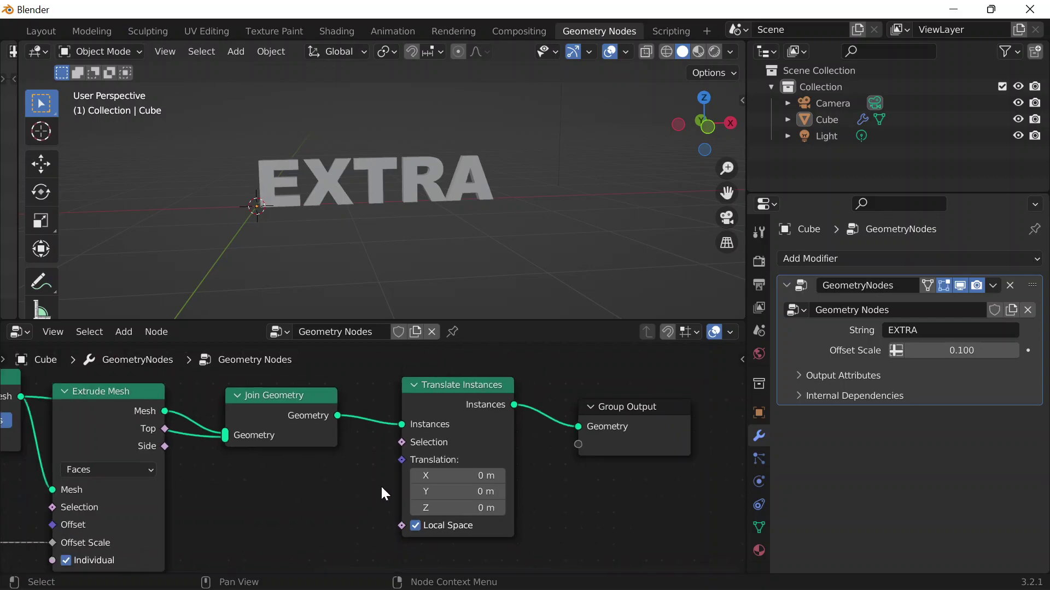
middle_click_drag(350, 494, 368, 477)
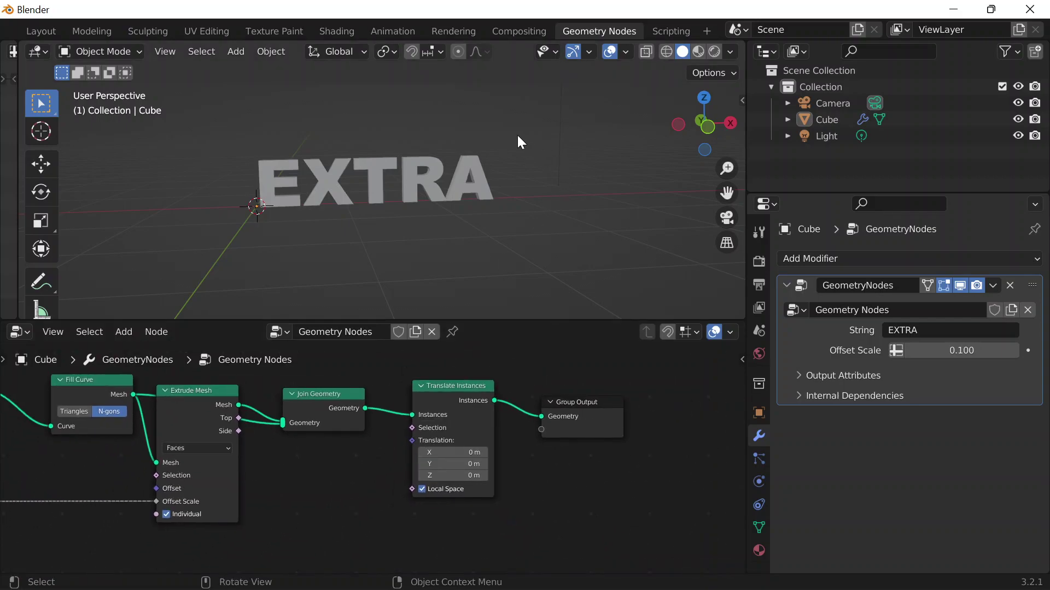
key("shift+a")
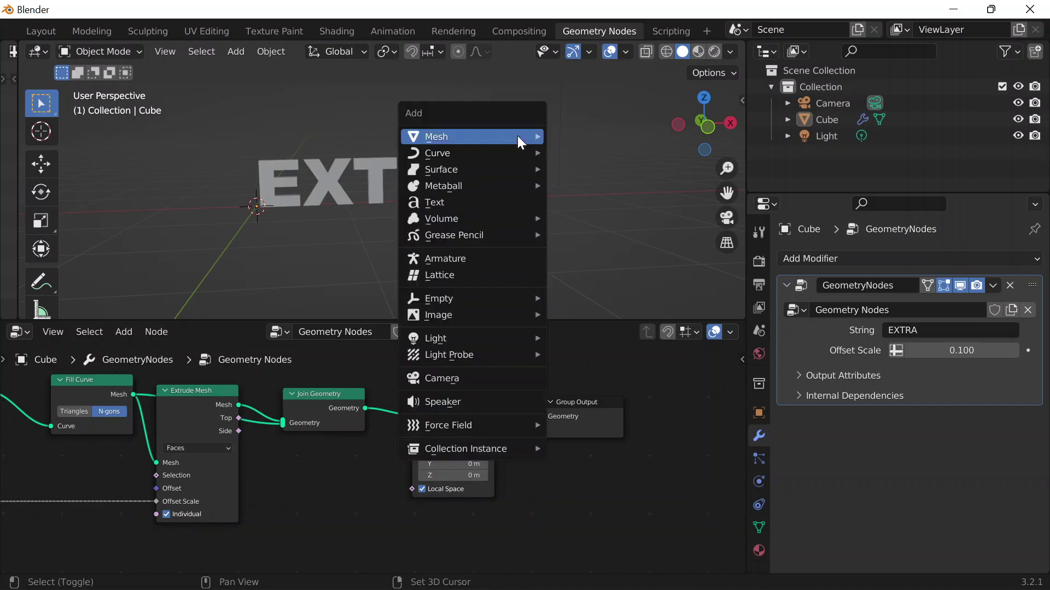
mouse_move(464, 299)
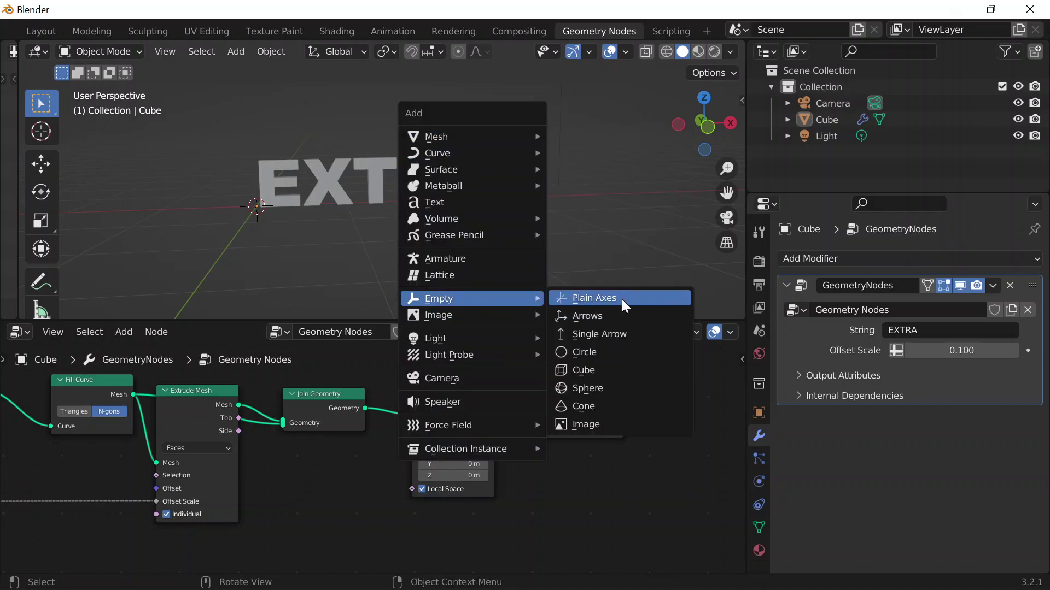
left_click(622, 298)
Step: Reselect the text object, bring the empty into its node tree as an Object Info node, and place it below the main node chain
left_click(393, 170)
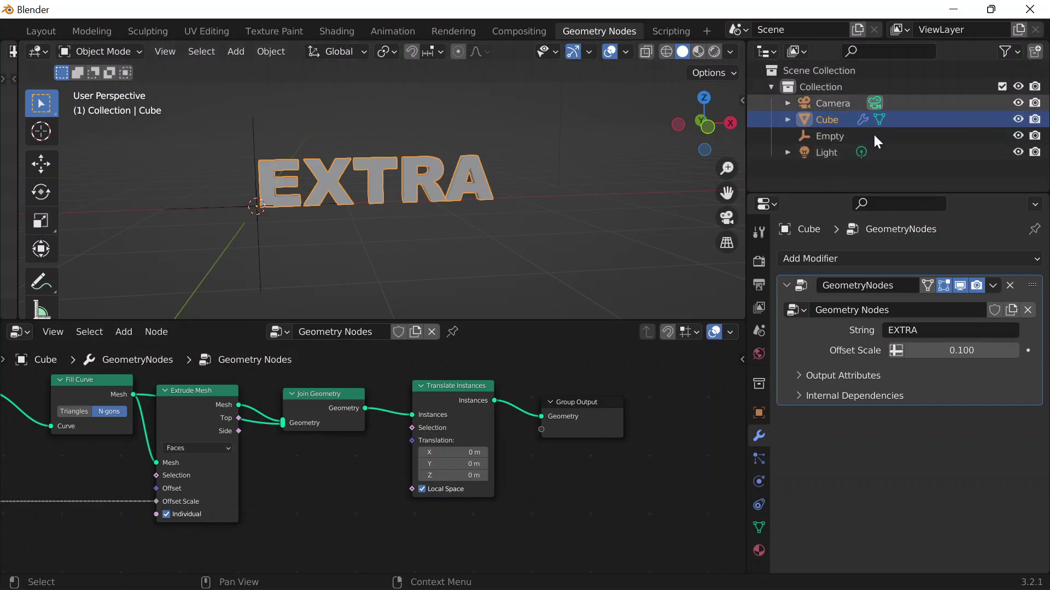
left_click_drag(838, 135, 337, 480)
middle_click_drag(653, 499, 609, 421)
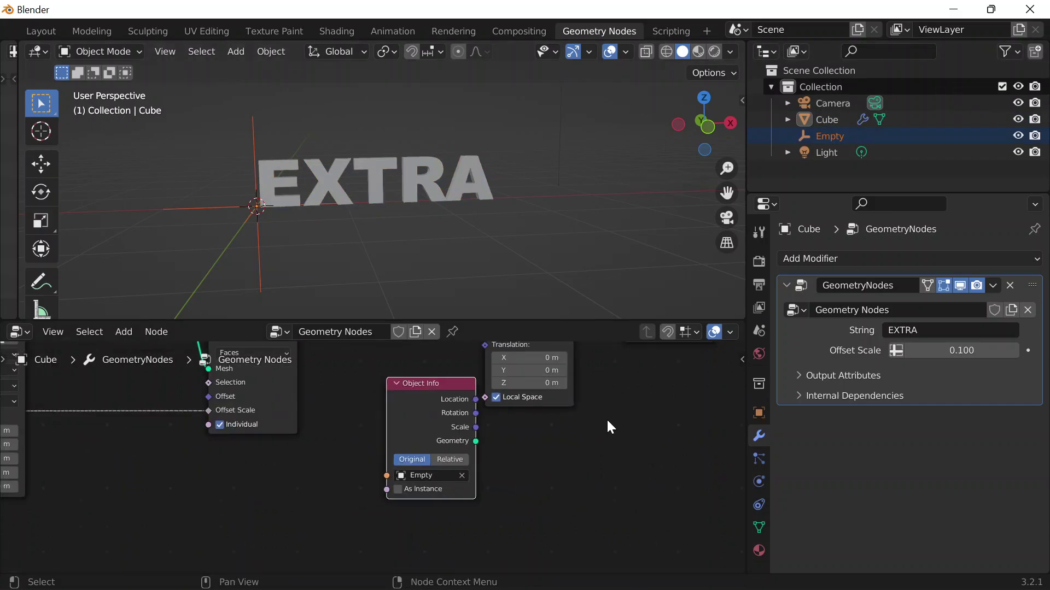
scroll(673, 455, "up", 3)
left_click_drag(476, 411, 370, 406)
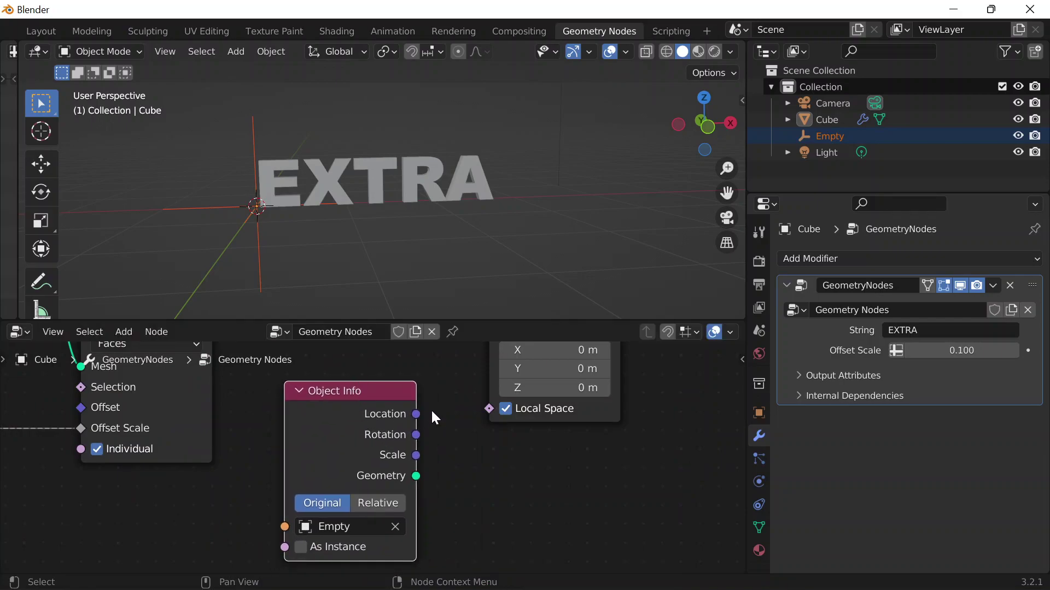
mouse_move(306, 424)
middle_mouse_down()
mouse_move(297, 508)
mouse_move(305, 438)
middle_mouse_up()
scroll(304, 438, "down", 1)
left_click_drag(305, 438, 297, 558)
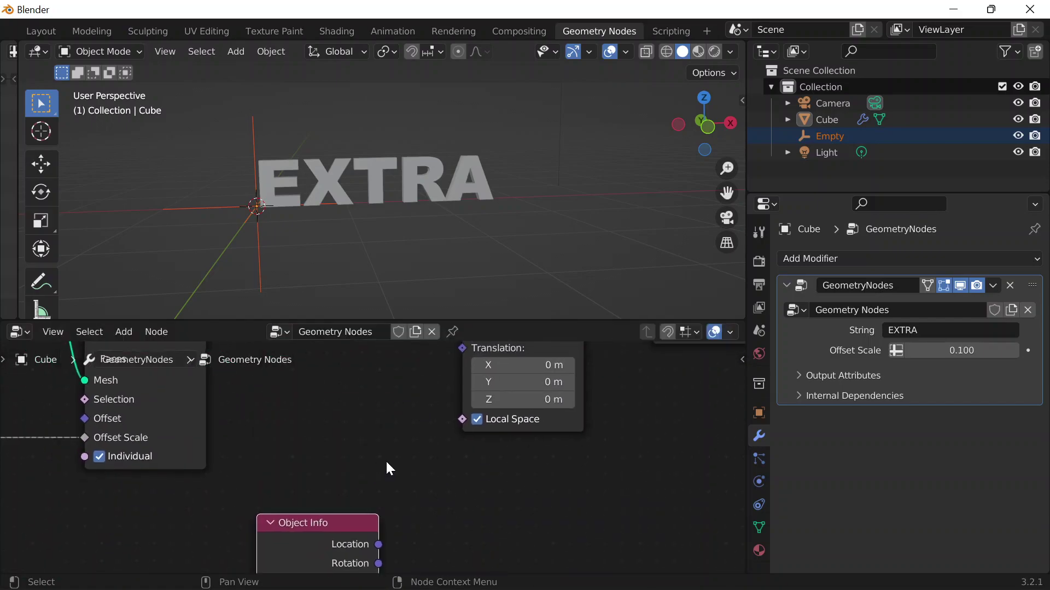
scroll(389, 469, "down", 2)
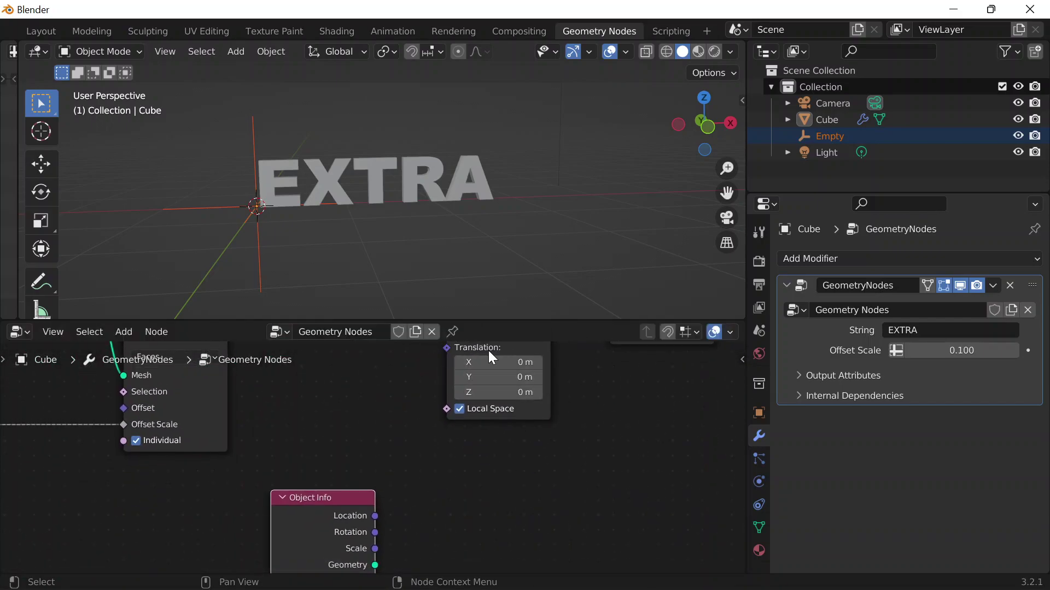
left_click_drag(321, 500, 314, 486)
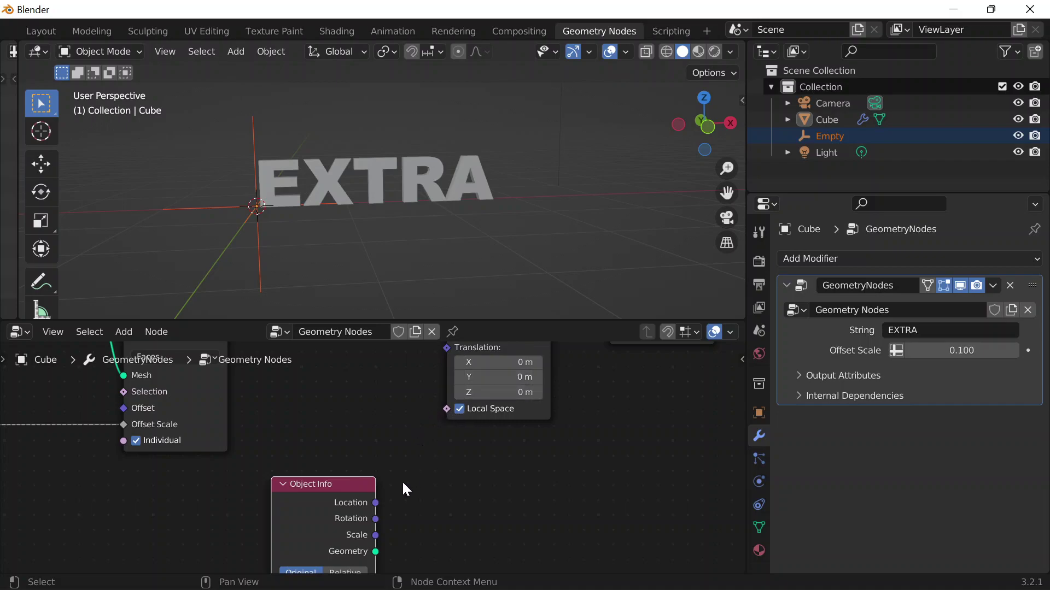
Step: Add a Position node just above the Object Info node
key("shift+a")
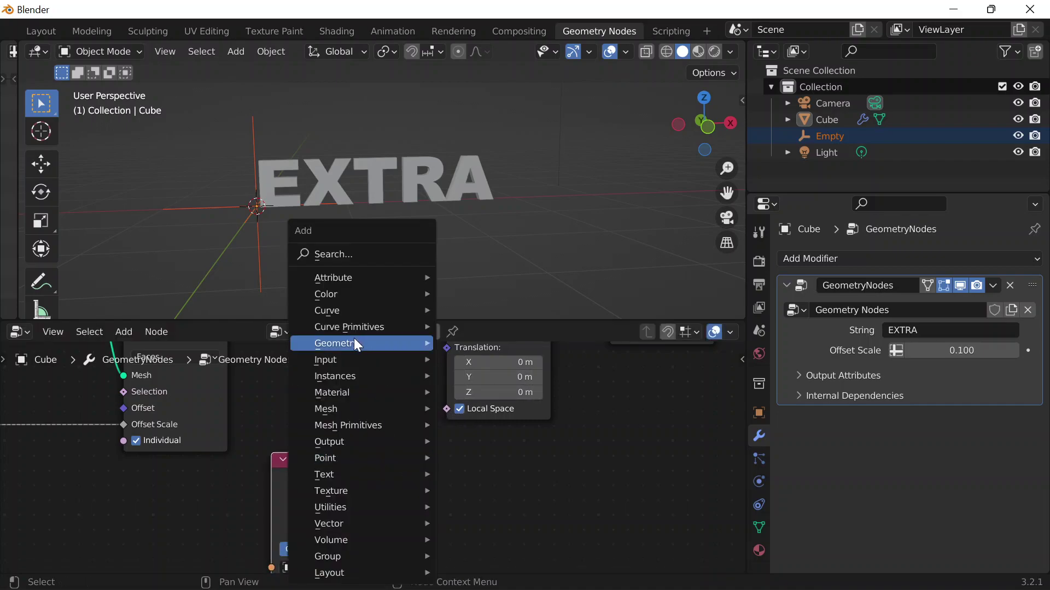
left_click(319, 254)
type("po")
key("Return")
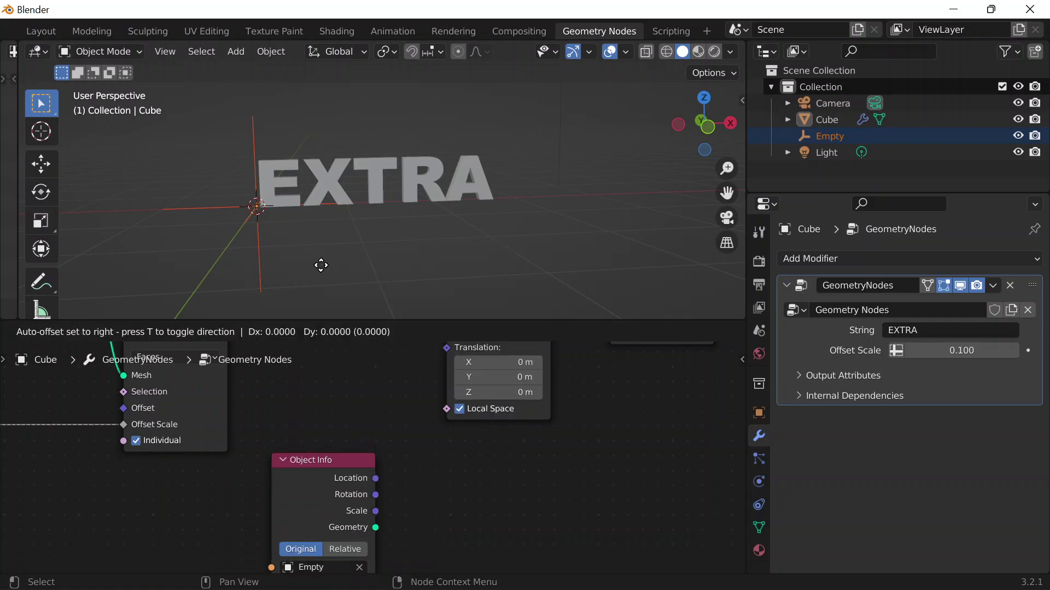
left_click(247, 419)
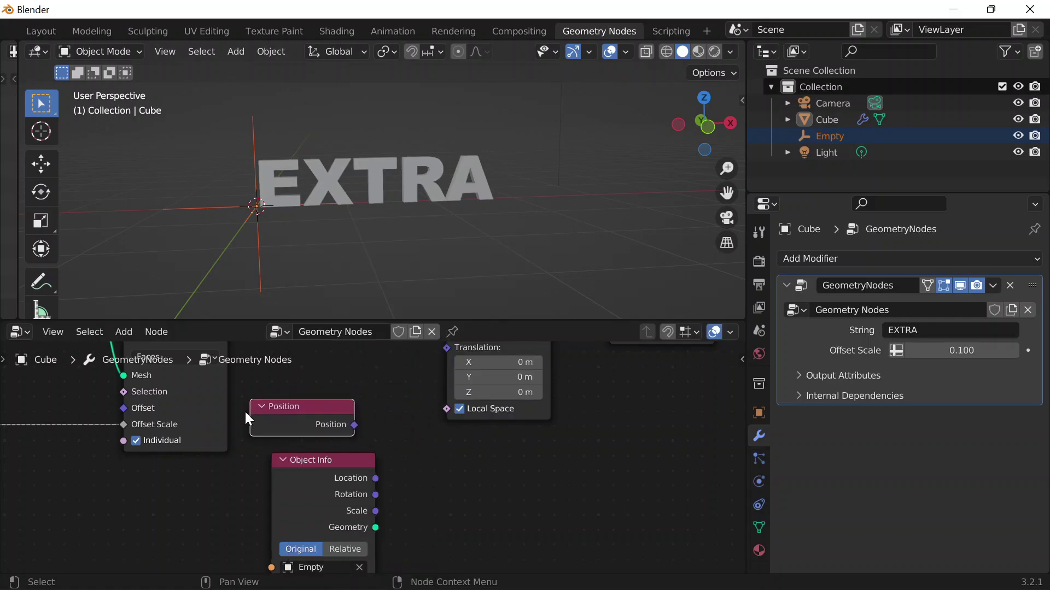
Step: Add a Vector Math node beside the Object Info node and set its operation to Distance
key("shift+a")
left_click(322, 257)
type("ve")
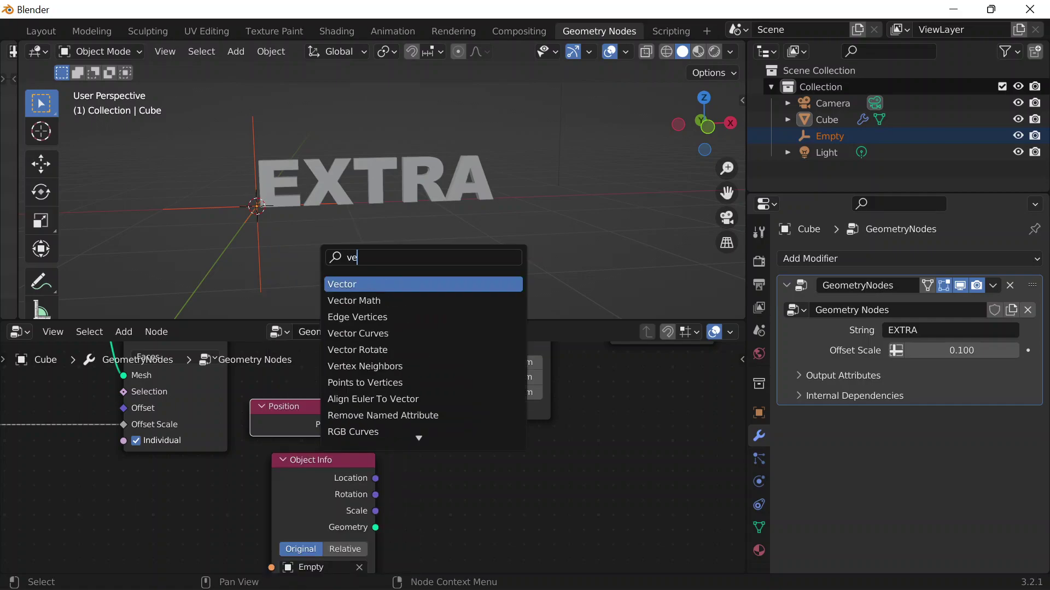
type("ctor")
key("Down")
key("Return")
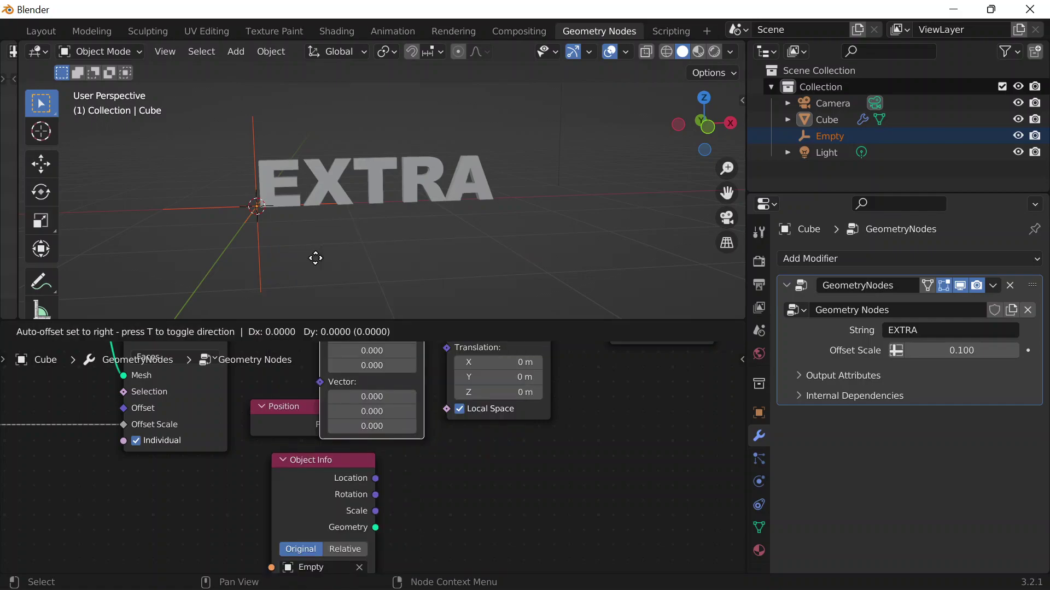
left_click(430, 471)
middle_click_drag(574, 492, 583, 447)
left_click(488, 459)
left_click(486, 232)
left_click_drag(487, 422, 494, 392)
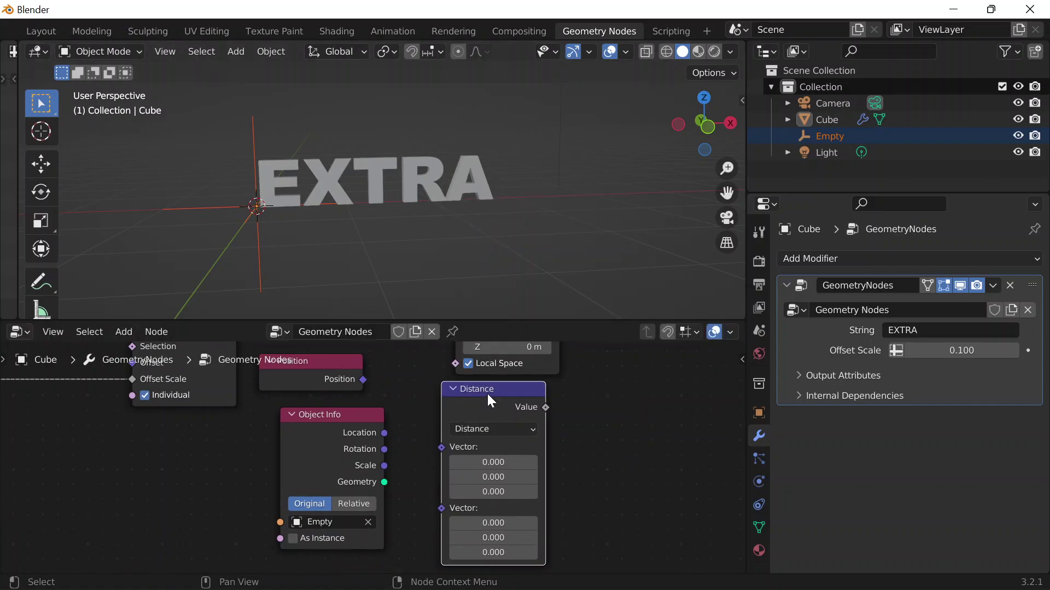
Step: Connect Position and the Object Info node's Location to the Distance node's two Vector inputs, and arrange the three nodes
left_click_drag(319, 411, 334, 452)
left_click_drag(377, 419, 442, 464)
left_click_drag(333, 451, 327, 461)
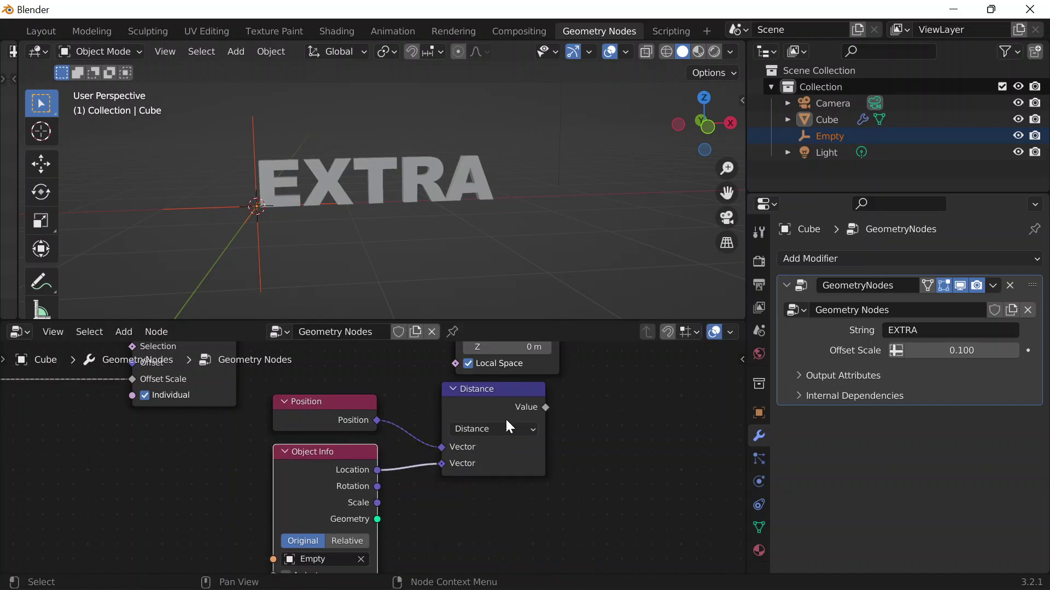
scroll(593, 422, "up", 2)
middle_click_drag(592, 421, 632, 452)
left_click_drag(550, 456, 500, 478)
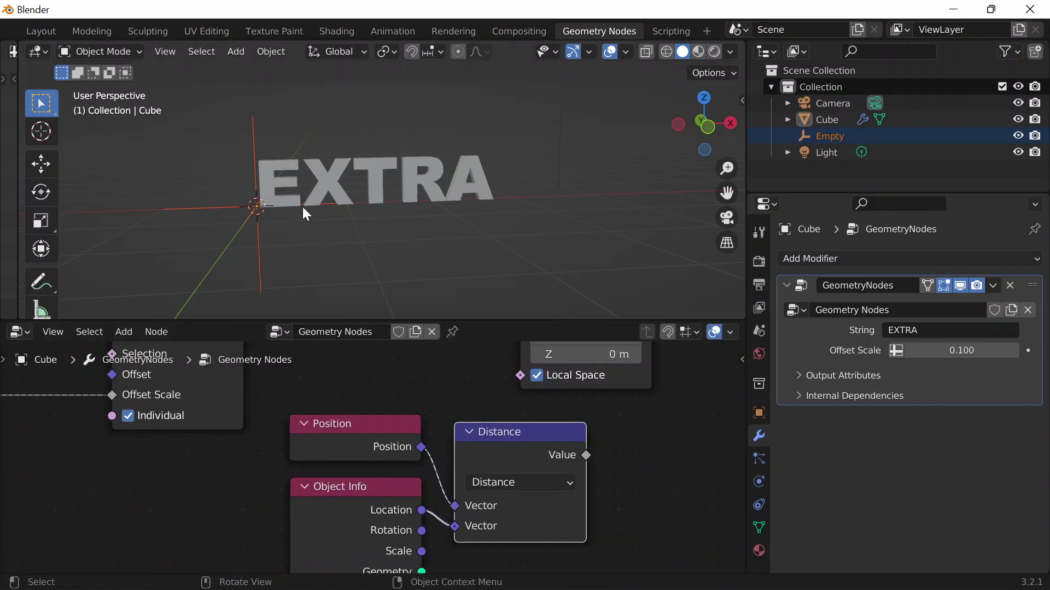
mouse_move(360, 442)
left_mouse_down()
mouse_move(391, 423)
mouse_move(360, 426)
left_mouse_up()
mouse_move(329, 524)
left_mouse_down()
mouse_move(338, 482)
mouse_move(345, 517)
left_mouse_up()
left_click_drag(493, 454, 518, 441)
Step: Connect the Distance node's Value to the Translate Instances node's Translation
middle_click_drag(306, 202, 270, 153)
scroll(547, 425, "down", 2)
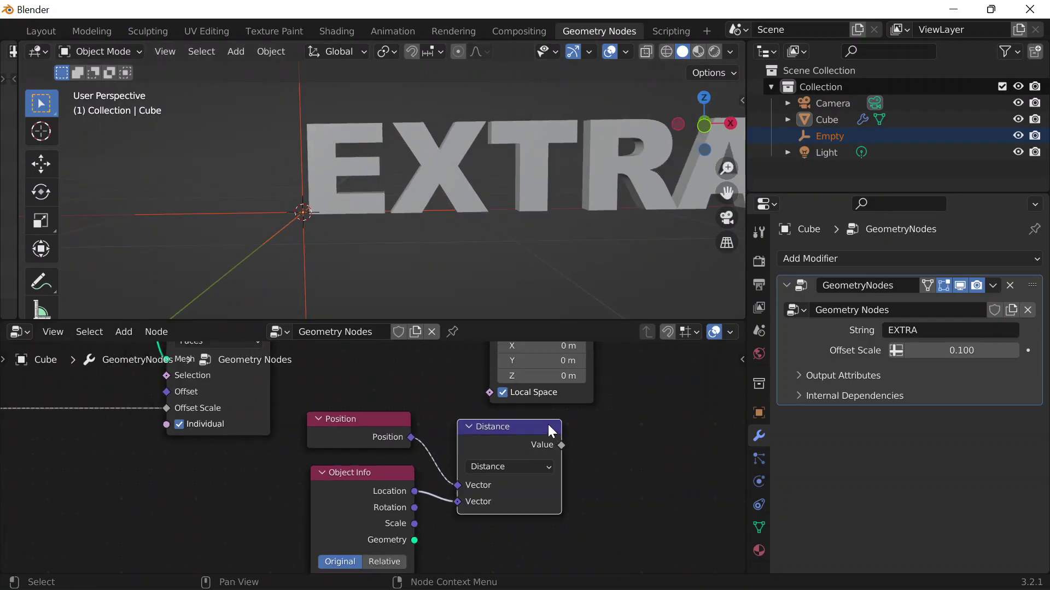
left_click_drag(510, 425, 516, 428)
left_click_drag(569, 447, 641, 476)
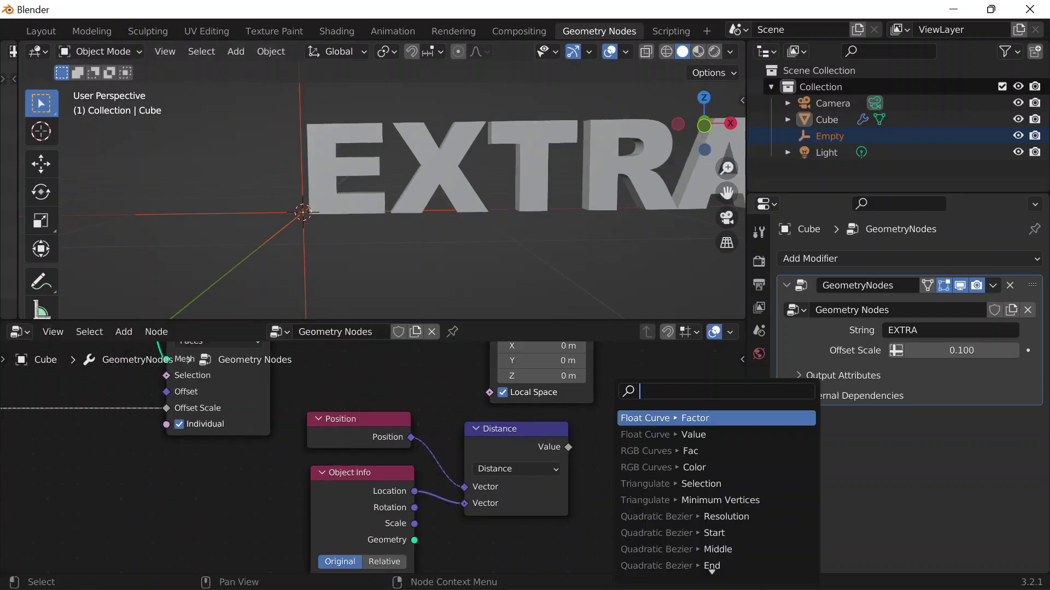
middle_click_drag(587, 456, 601, 506)
left_click_drag(580, 497, 597, 447)
left_click_drag(586, 490, 503, 381)
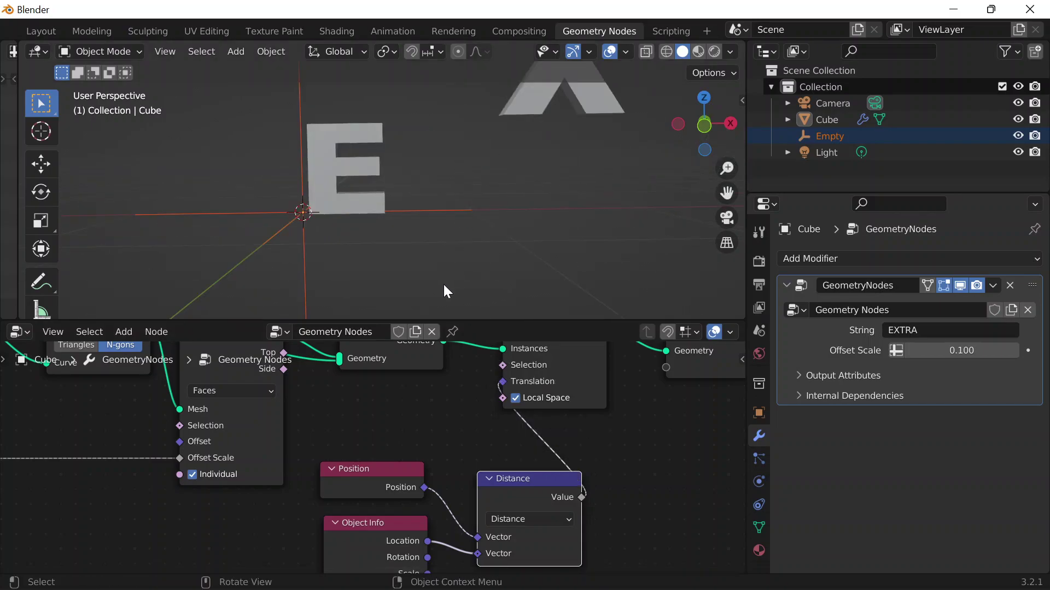
Step: Reposition the Distance and Translate Instances nodes, and examine the placement of the letters relative to the empty
scroll(438, 274, "down", 5)
left_click_drag(508, 478, 489, 471)
scroll(574, 408, "down", 1)
middle_click_drag(574, 407, 555, 457)
left_click_drag(552, 392, 570, 384)
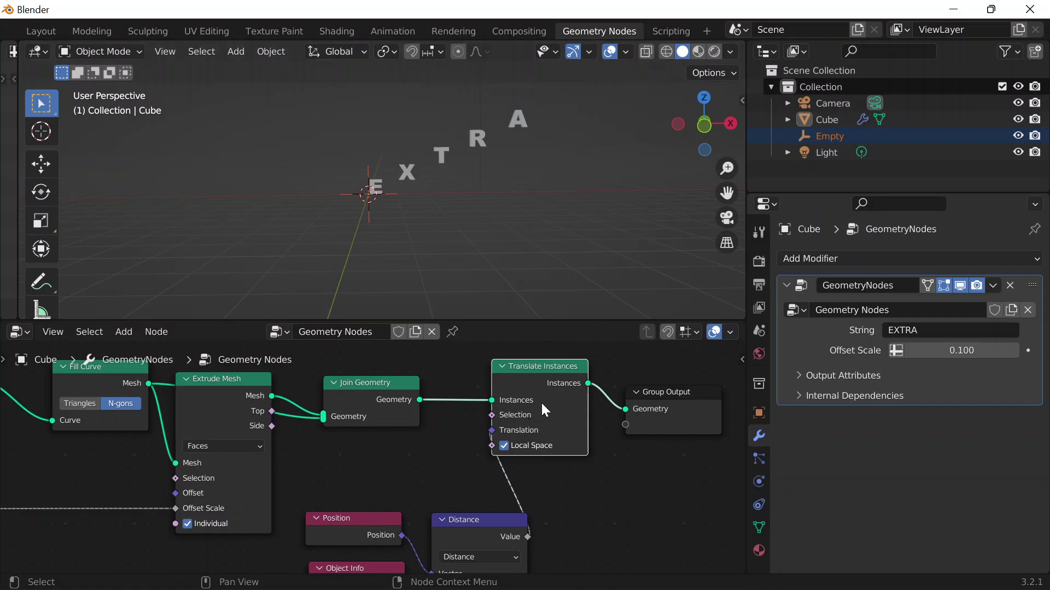
scroll(547, 405, "up", 2)
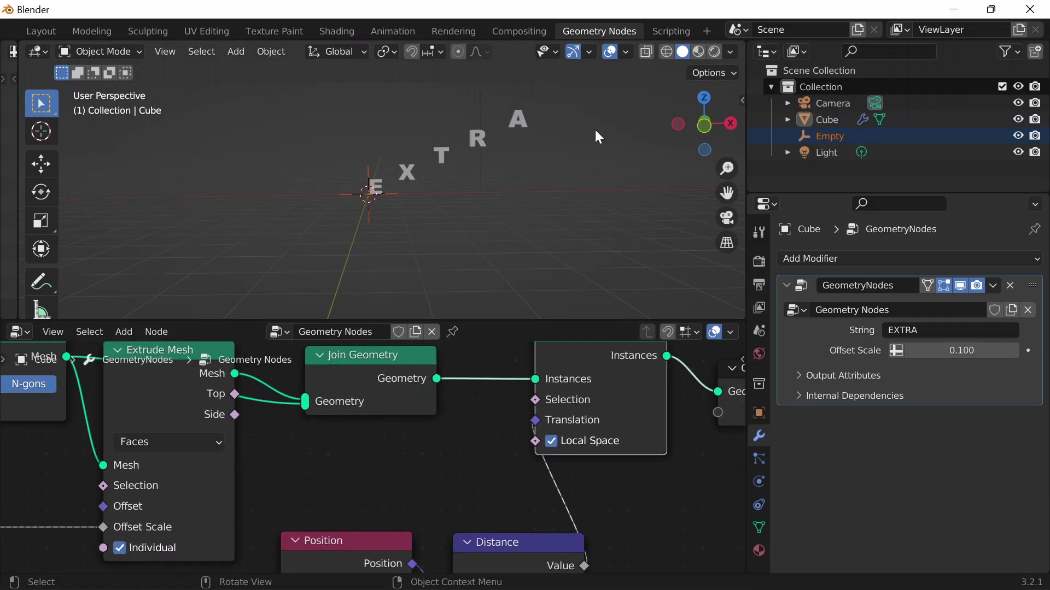
scroll(431, 180, "up", 3)
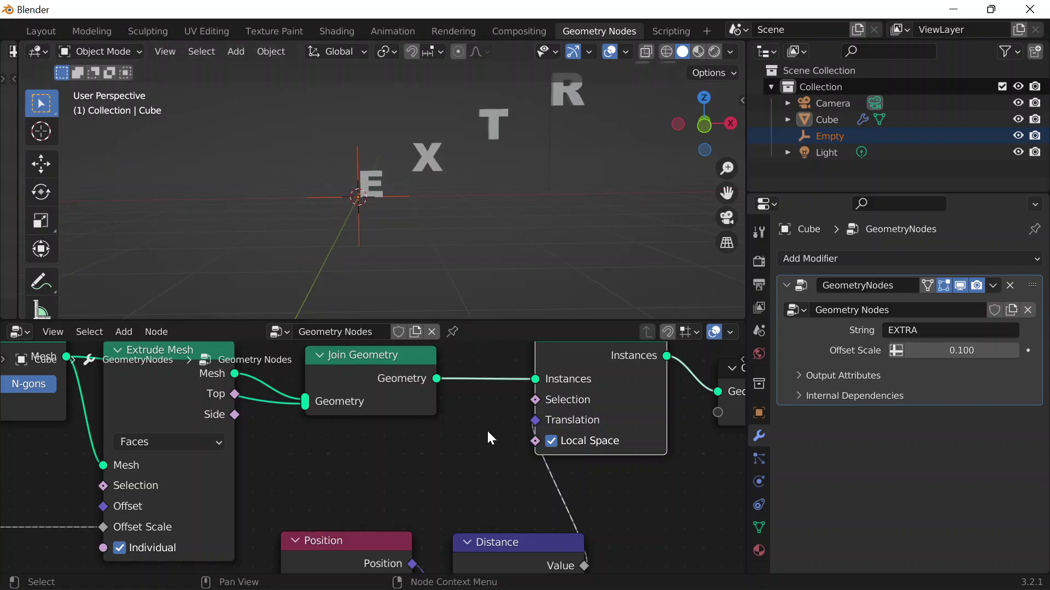
scroll(464, 459, "down", 2)
middle_click_drag(494, 233, 311, 194)
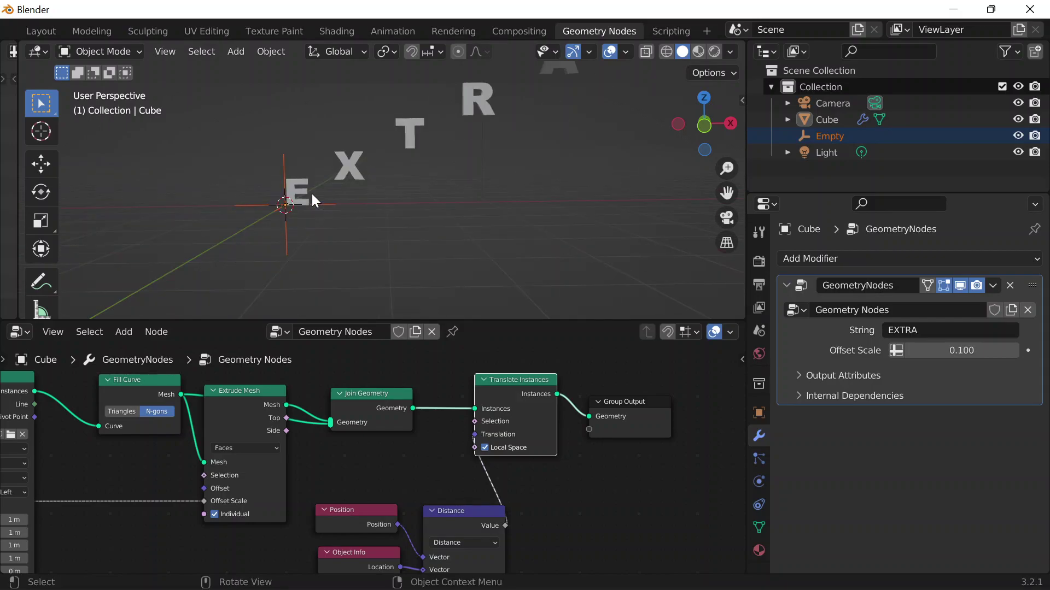
Step: Try moving the empty along the X axis to test how the letters shift with distance
key("g")
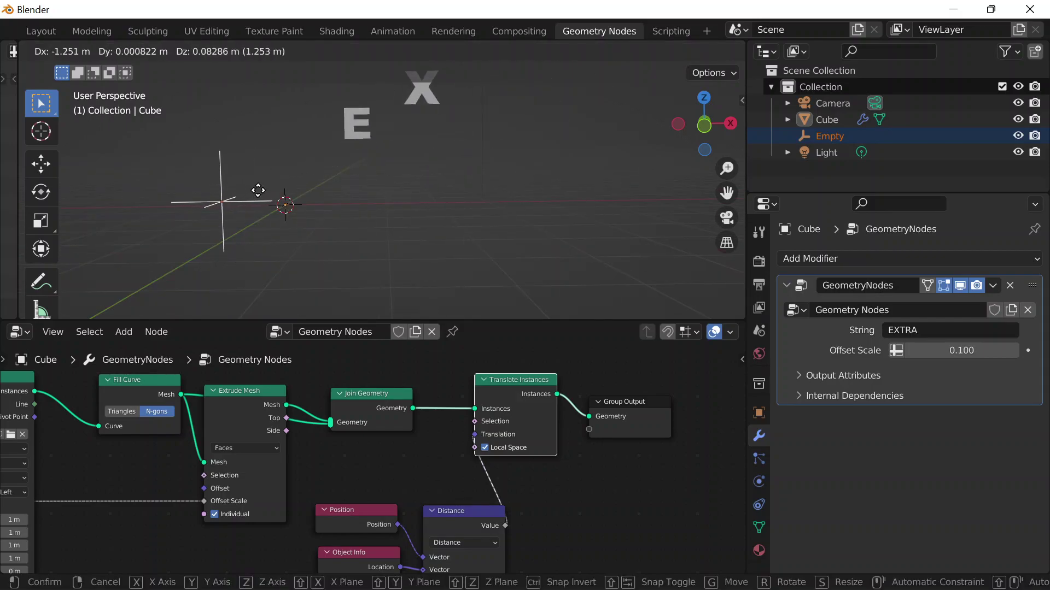
key("x")
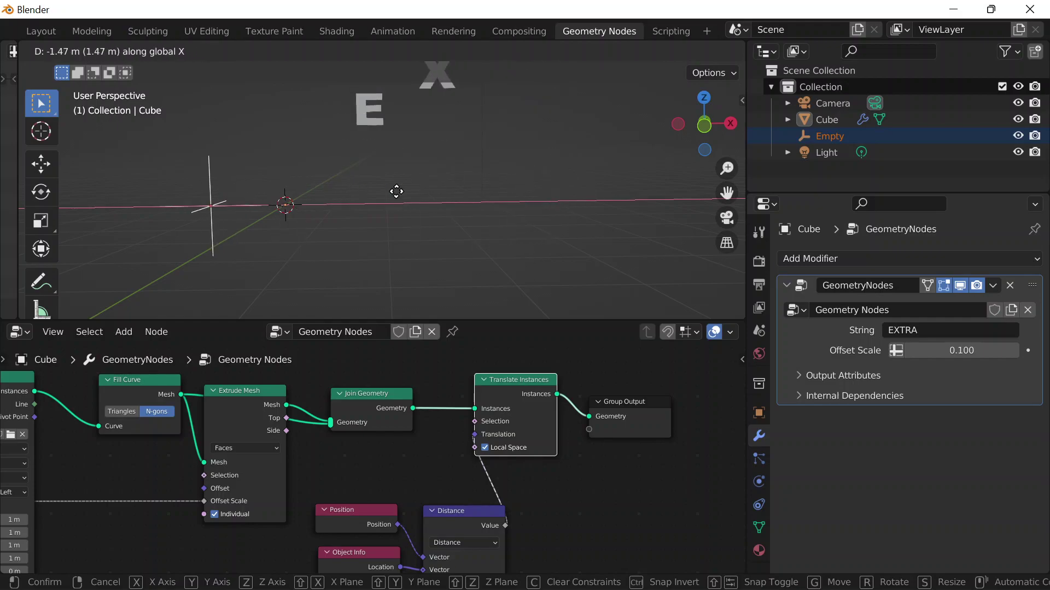
left_click(286, 211)
scroll(385, 256, "up", 2)
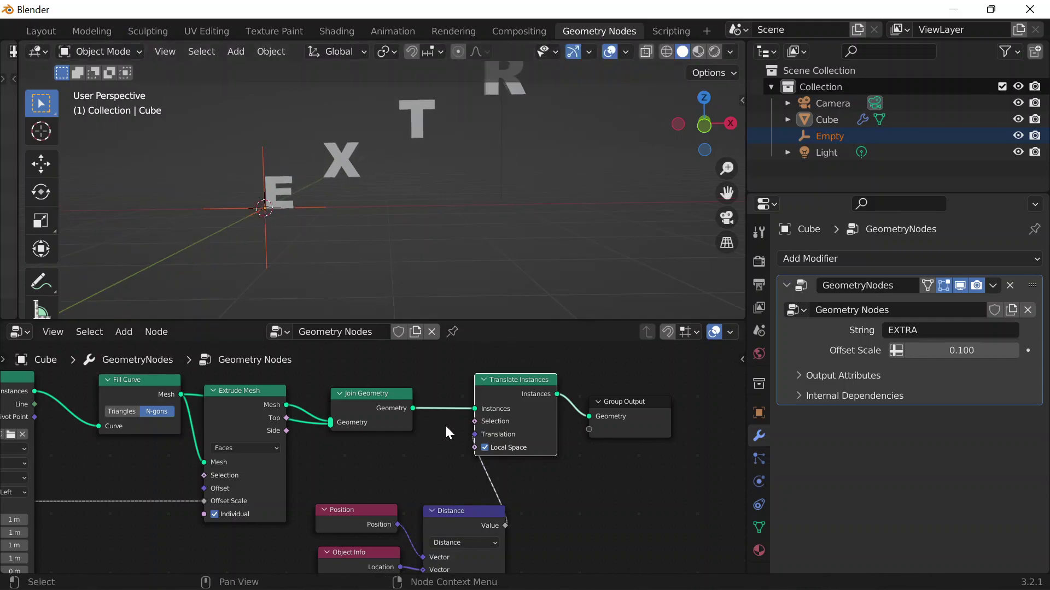
Step: Insert a Combine XYZ node on the link between the Distance and Translate Instances nodes
scroll(481, 442, "down", 3)
scroll(569, 428, "up", 2)
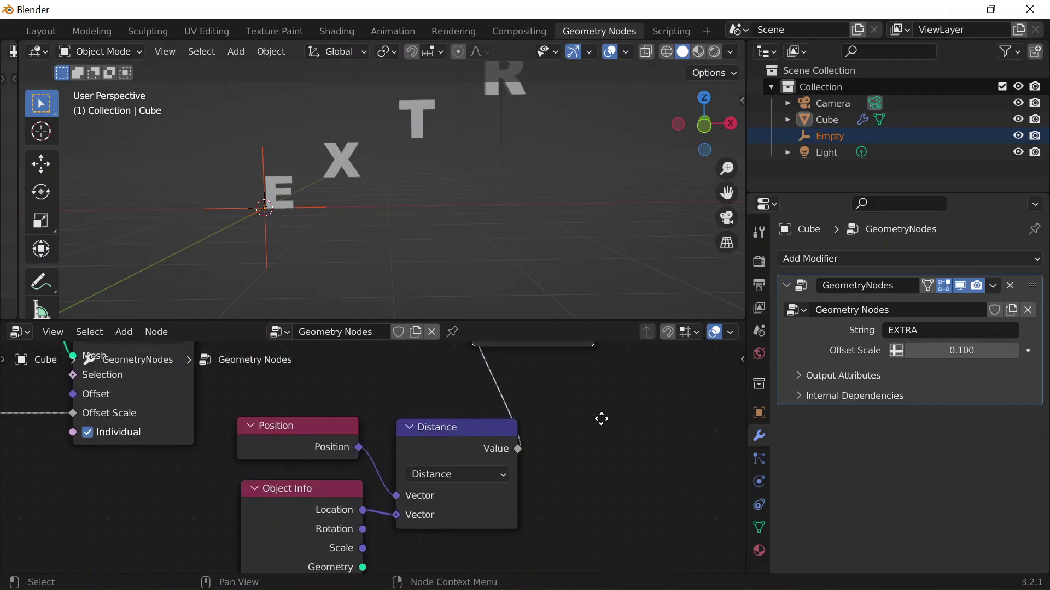
key("shift+a")
left_click(552, 254)
type("combin")
key("Down")
key("Return")
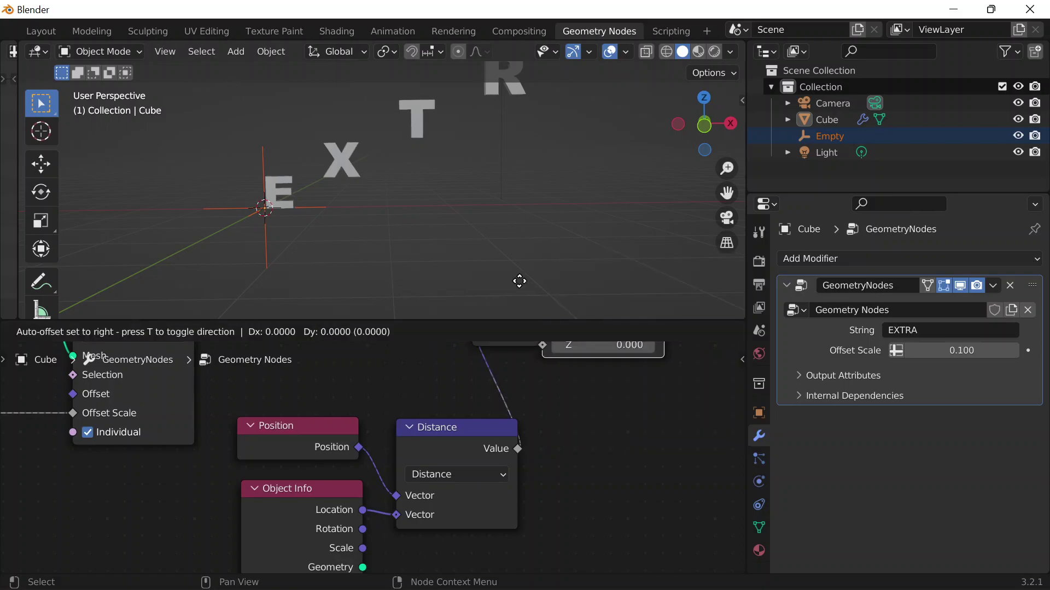
left_click(483, 385)
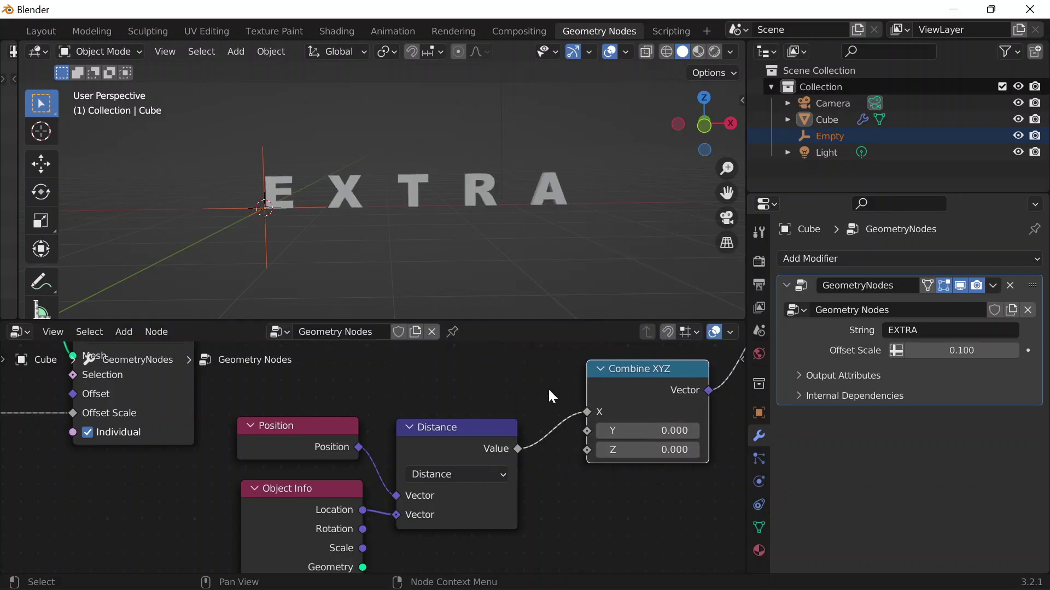
Step: Move the Distance link from the Combine XYZ node's X input to its Y input
middle_click_drag(559, 398, 443, 403)
mouse_move(498, 430)
left_mouse_down()
mouse_move(451, 464)
mouse_move(496, 450)
left_mouse_up()
middle_click_drag(329, 153, 307, 163)
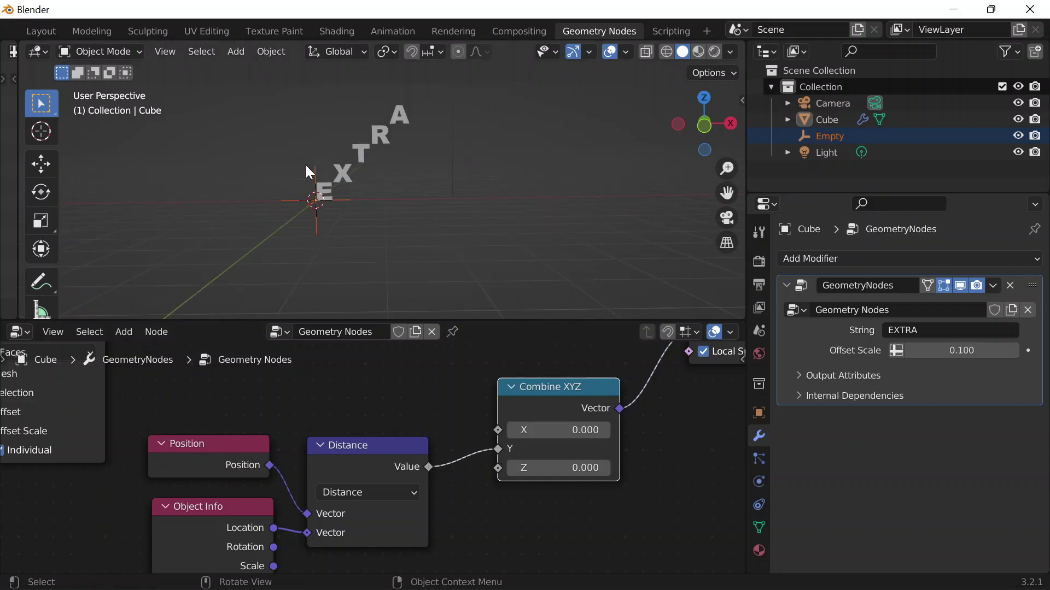
Step: Try moving the empty along the X axis to test the letters' vertical displacement
key("g")
key("x")
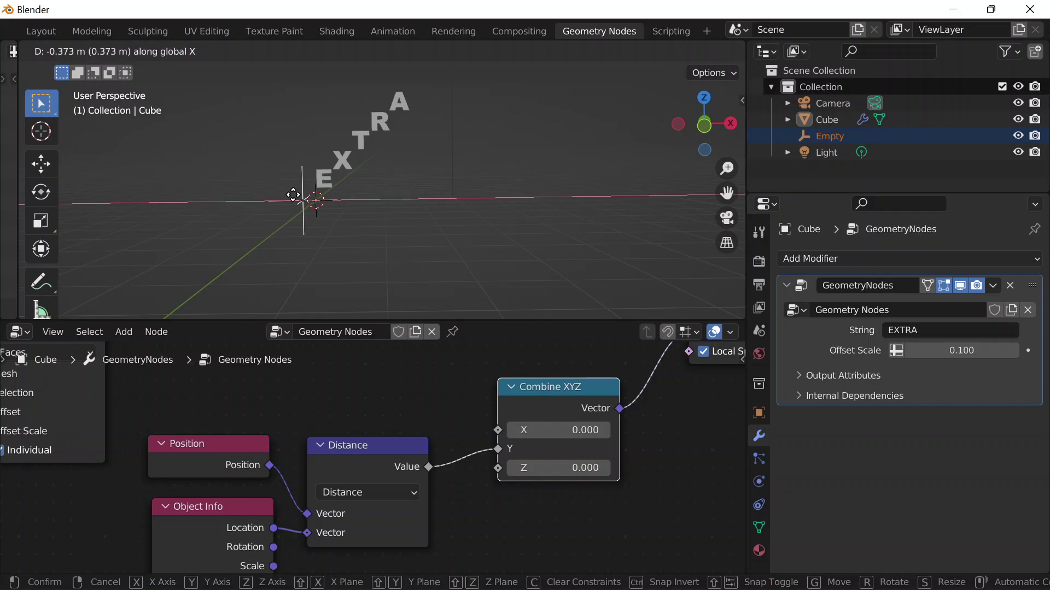
right_click(294, 202)
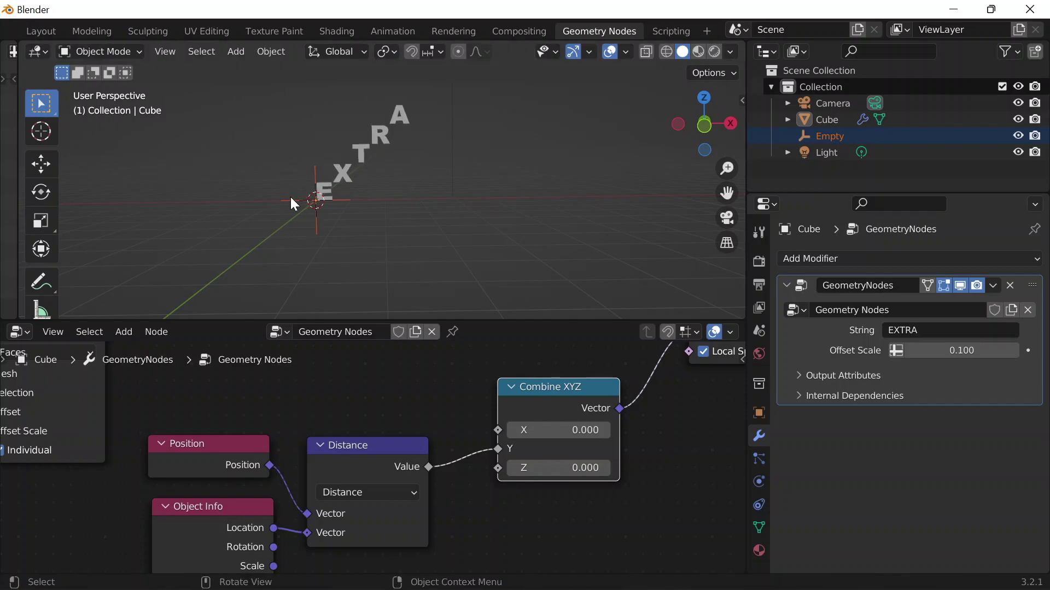
Step: Insert a ColorRamp node between the Distance node's Value and the Combine XYZ node's Y input
key("shift+a")
left_click(339, 253)
type("color")
key("Down")
key("Return")
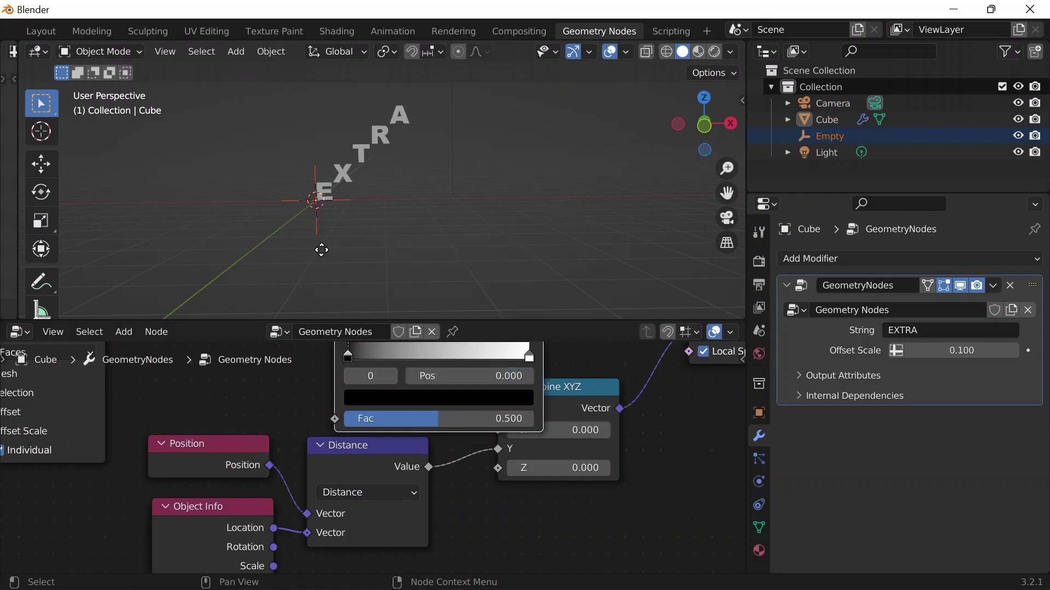
left_click(458, 464)
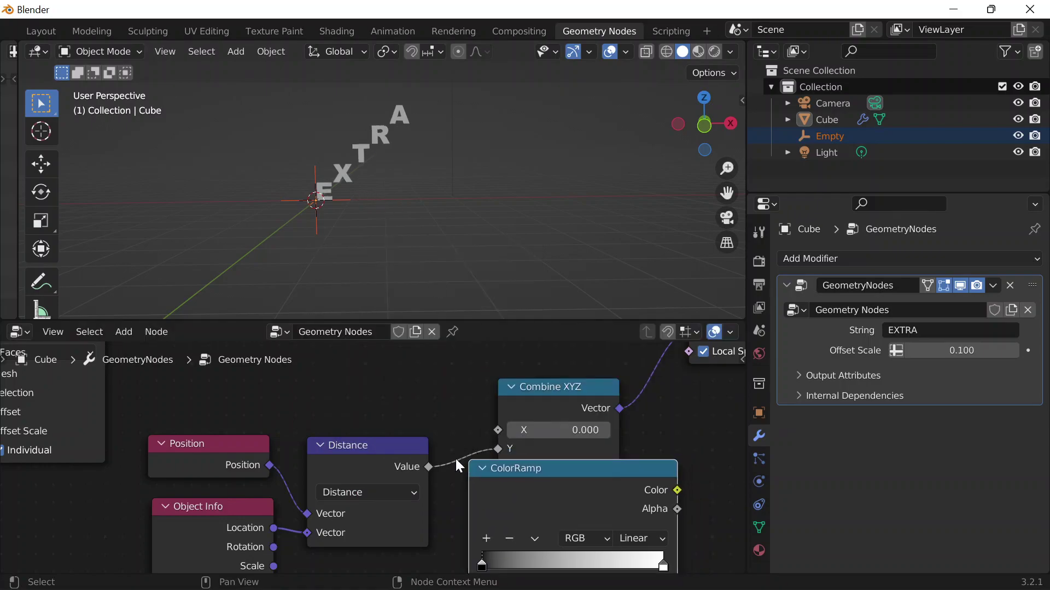
middle_click_drag(488, 402, 457, 570)
Step: Flip the ColorRamp's gradient and test the effect by temporarily moving the empty
left_click(420, 438)
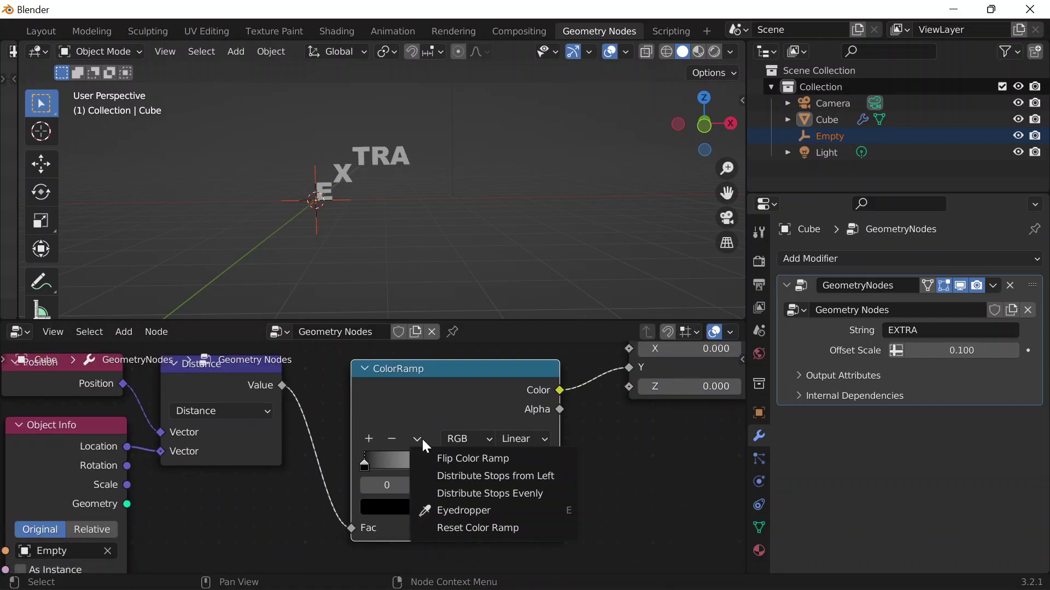
left_click(450, 459)
scroll(339, 163, "up", 4)
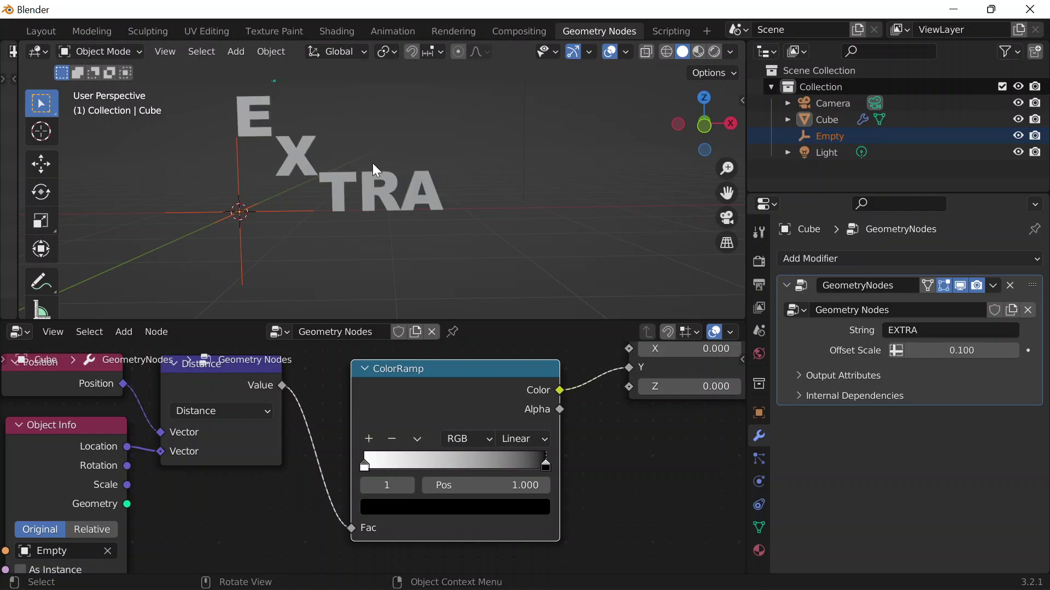
key("g")
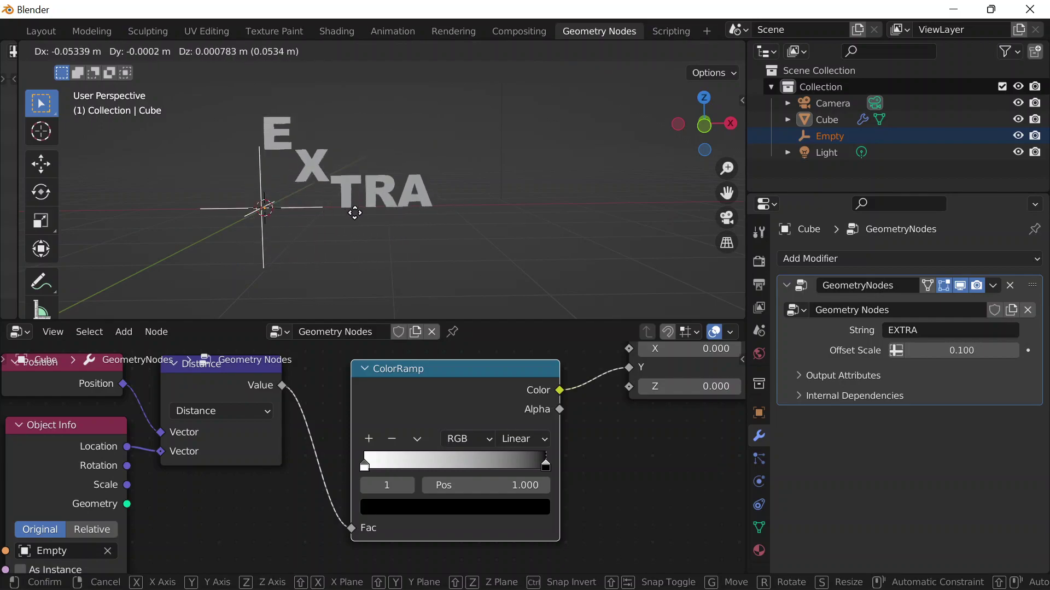
right_click(316, 224)
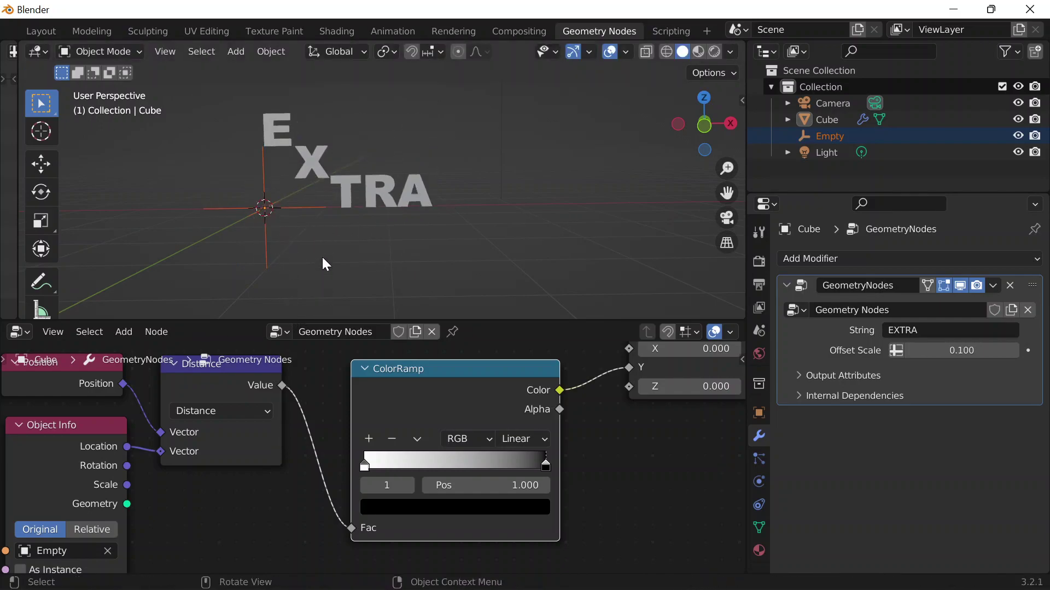
Step: Insert a Math node on the link between the ColorRamp and Combine XYZ nodes
scroll(328, 391, "down", 3)
middle_click_drag(353, 387, 196, 402)
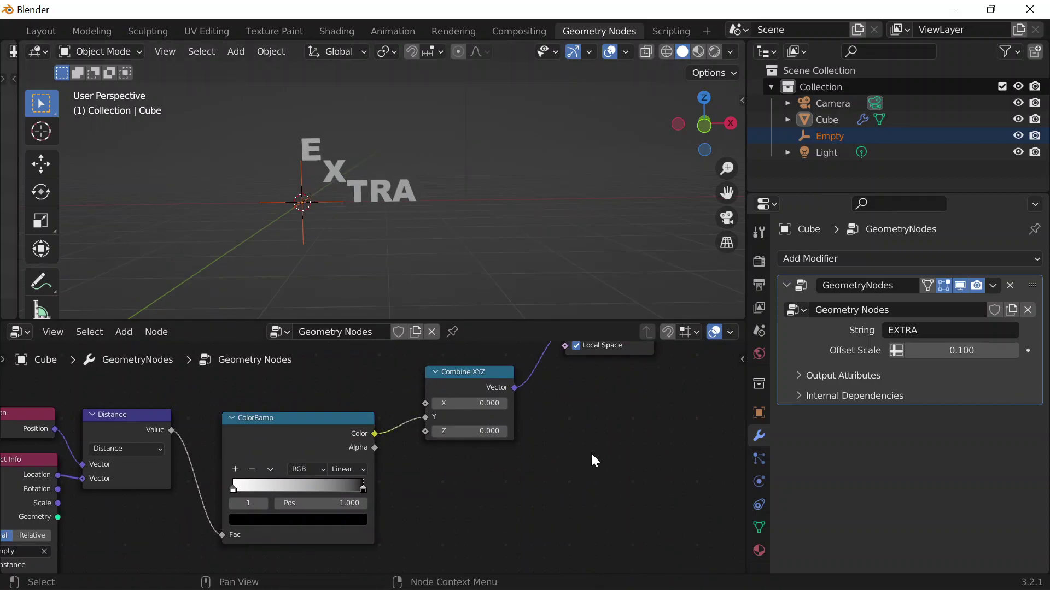
key("shift+a")
left_click(505, 251)
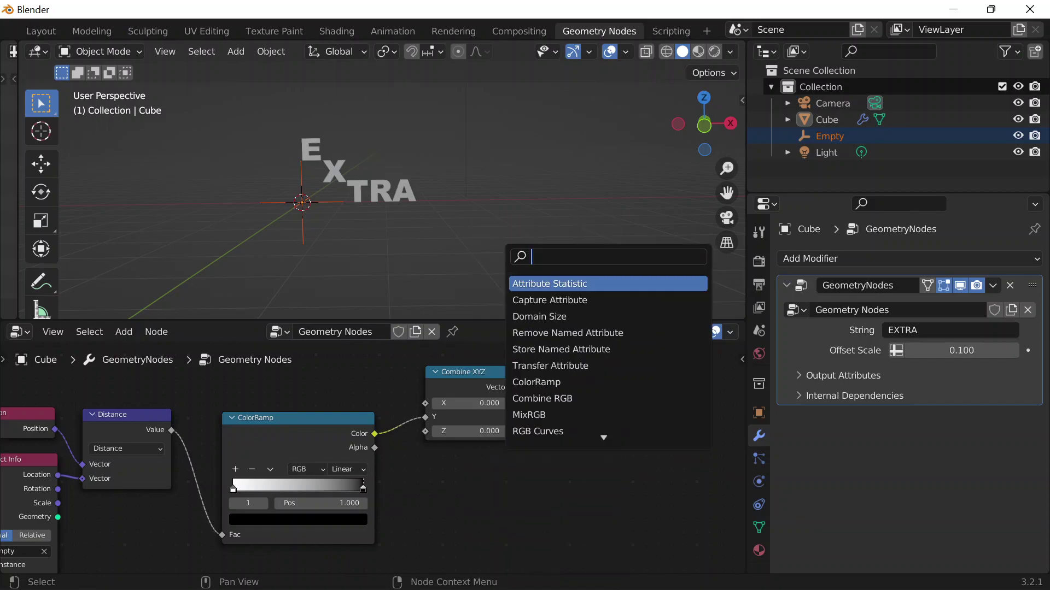
type("math")
key("Return")
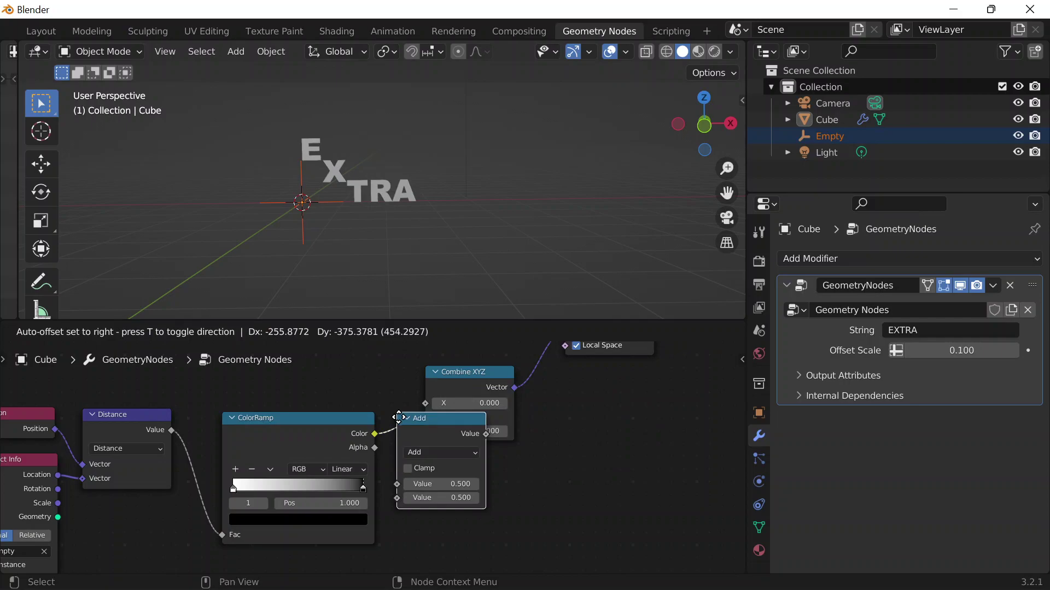
left_click(422, 410)
Step: Set the Math node's operation to Multiply with a value of 2
left_click(472, 454)
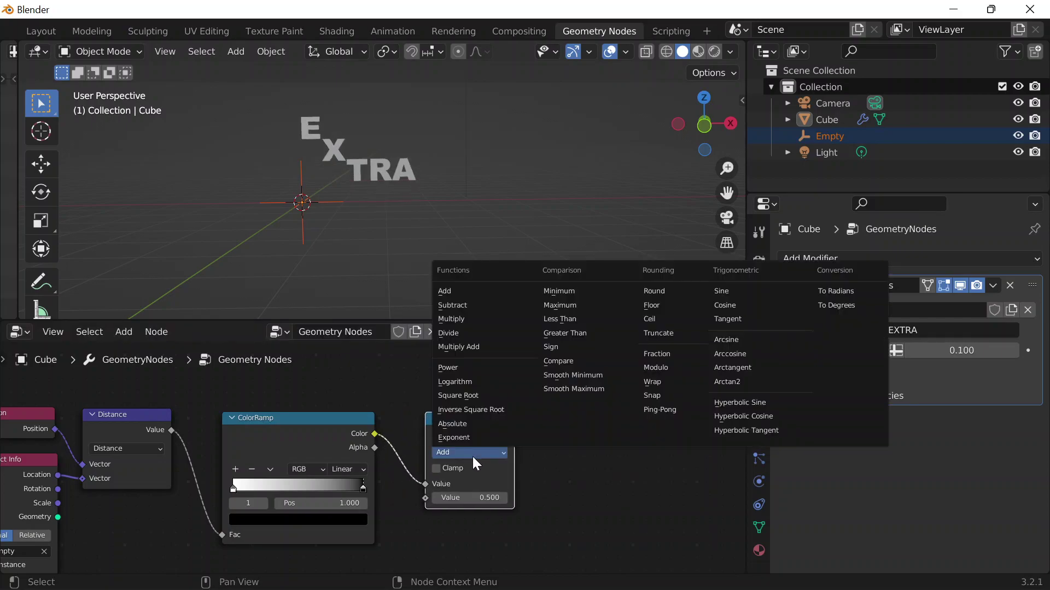
left_click(464, 321)
left_click(474, 496)
type("2")
key("Return")
Step: Move the empty back and forth along the X axis and leave it beside the letter E
scroll(309, 216, "down", 5)
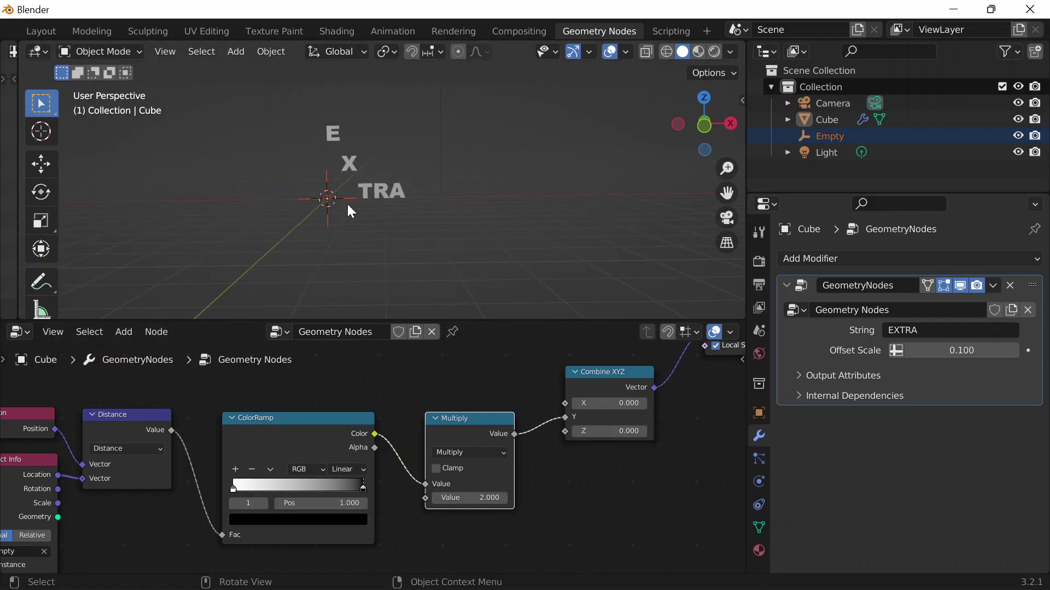
key("g")
key("x")
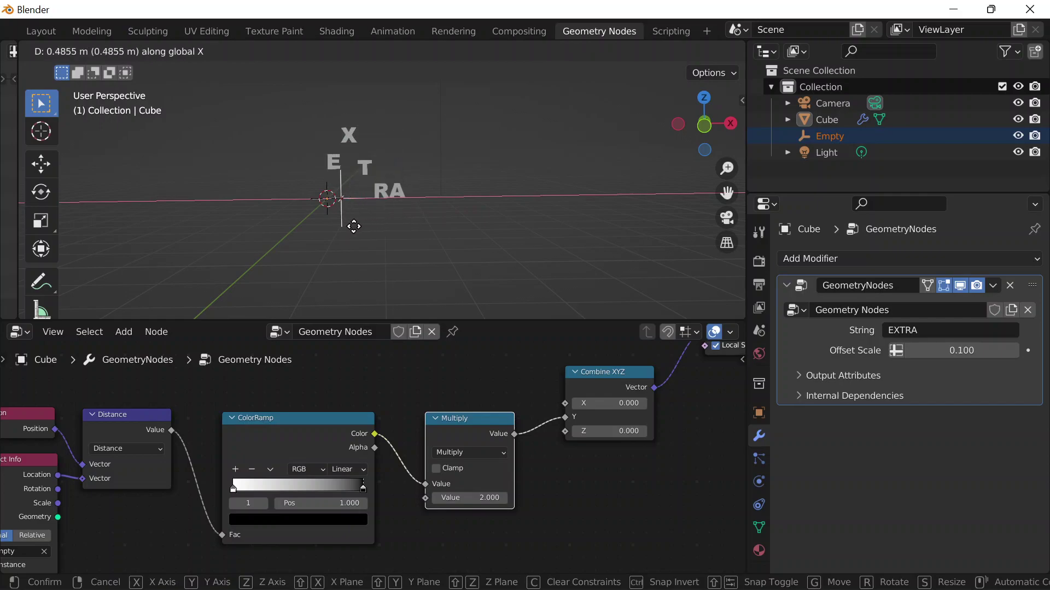
left_click(323, 233)
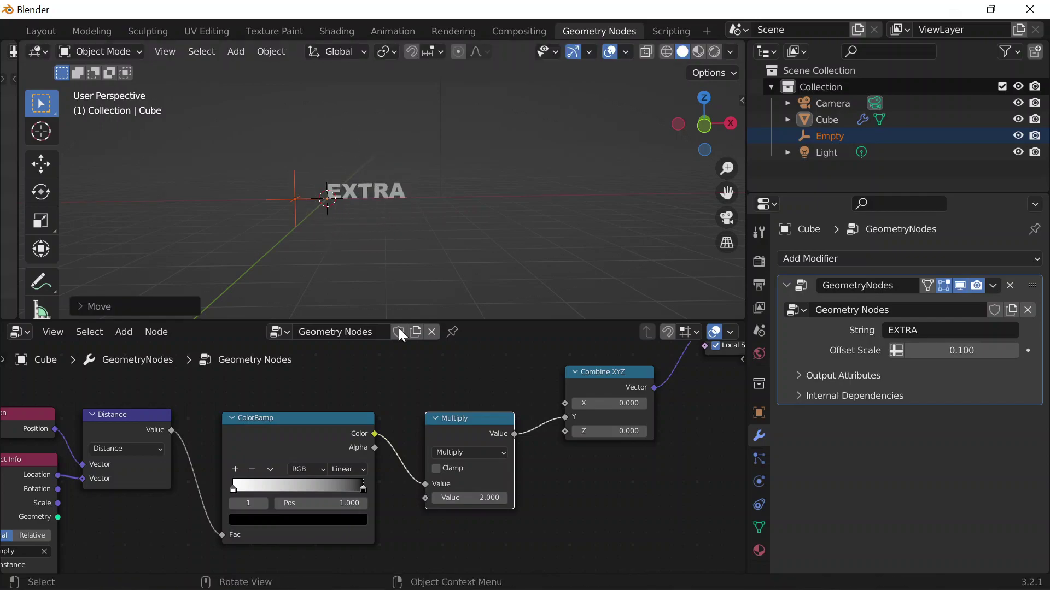
Step: Set the Multiply node's value to 0.5 and test it by moving the empty along the X axis
left_click(471, 497)
type("0.5")
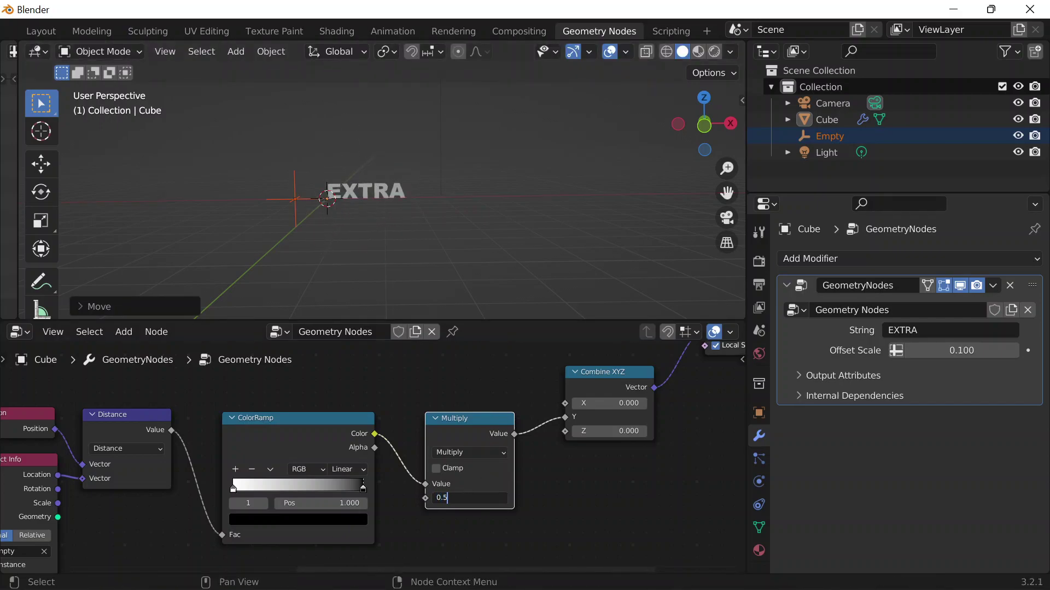
key("Return")
key("x")
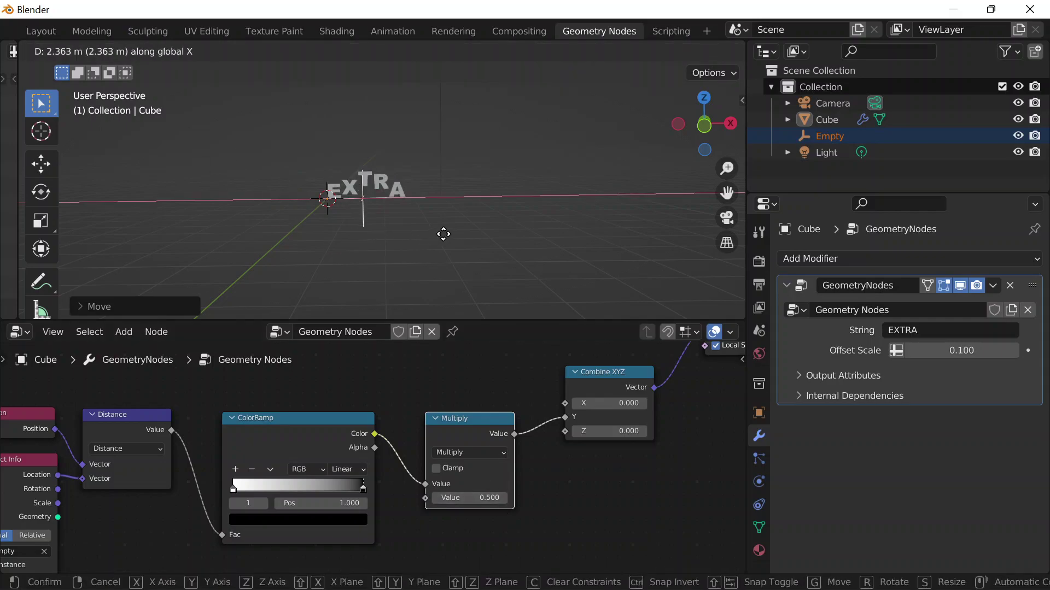
left_click(398, 234)
scroll(406, 206, "up", 5)
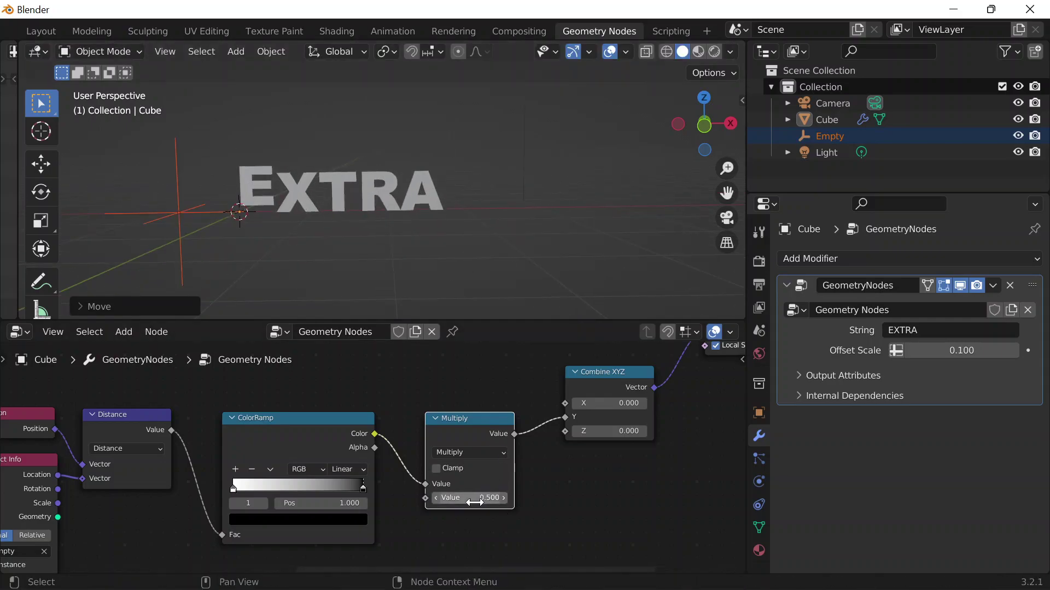
Step: Set the Multiply node's value to 1 and test it by temporarily moving the empty along the X axis
type("1")
key("Return")
key("g")
key("x")
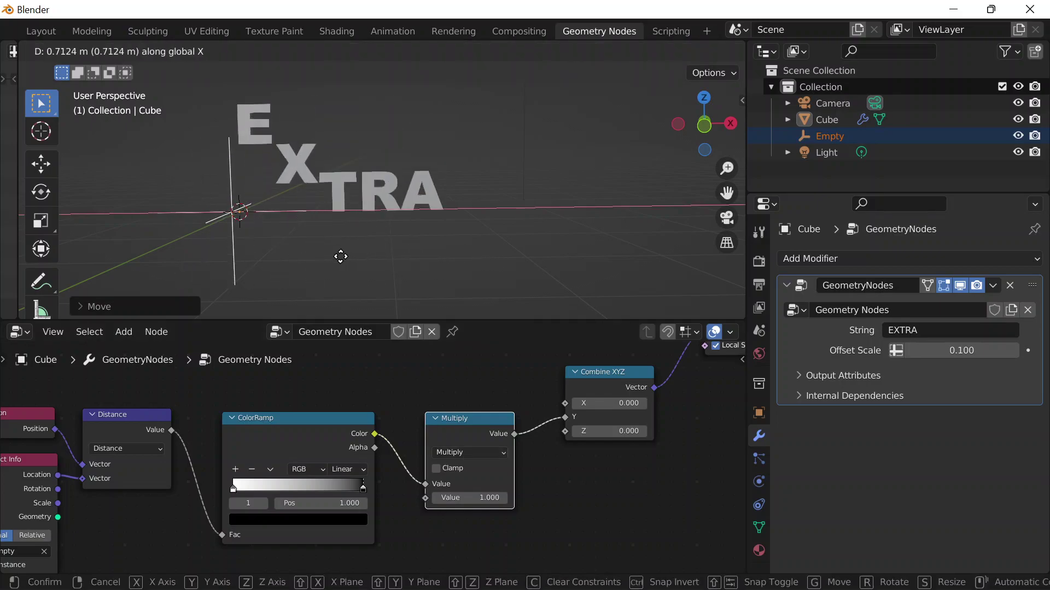
right_click(315, 265)
Step: Move the empty along the X axis across the whole text and place it outside the letter E
scroll(317, 274, "down", 2)
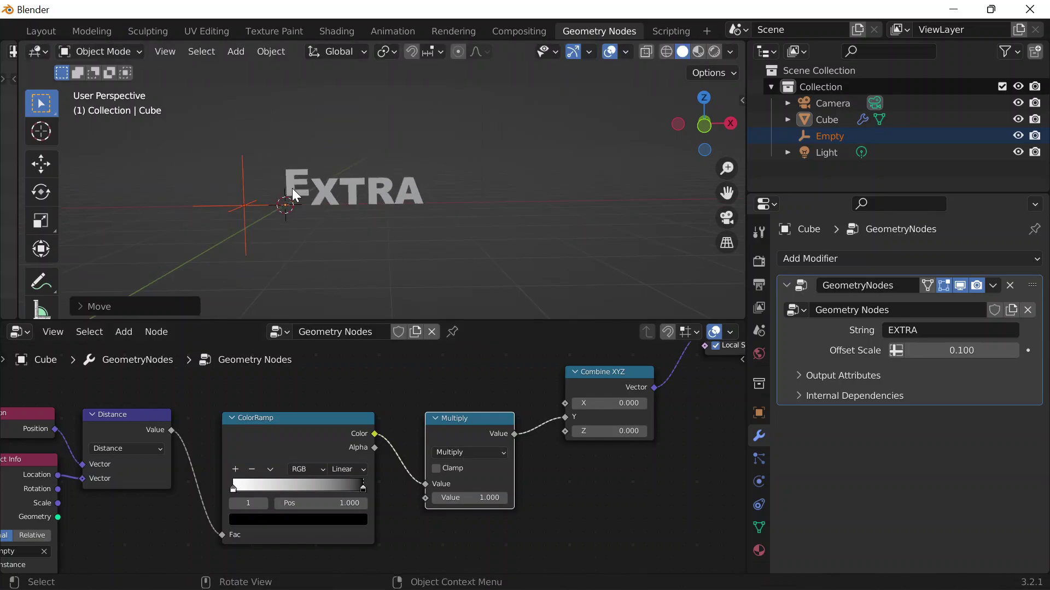
scroll(293, 189, "up", 4)
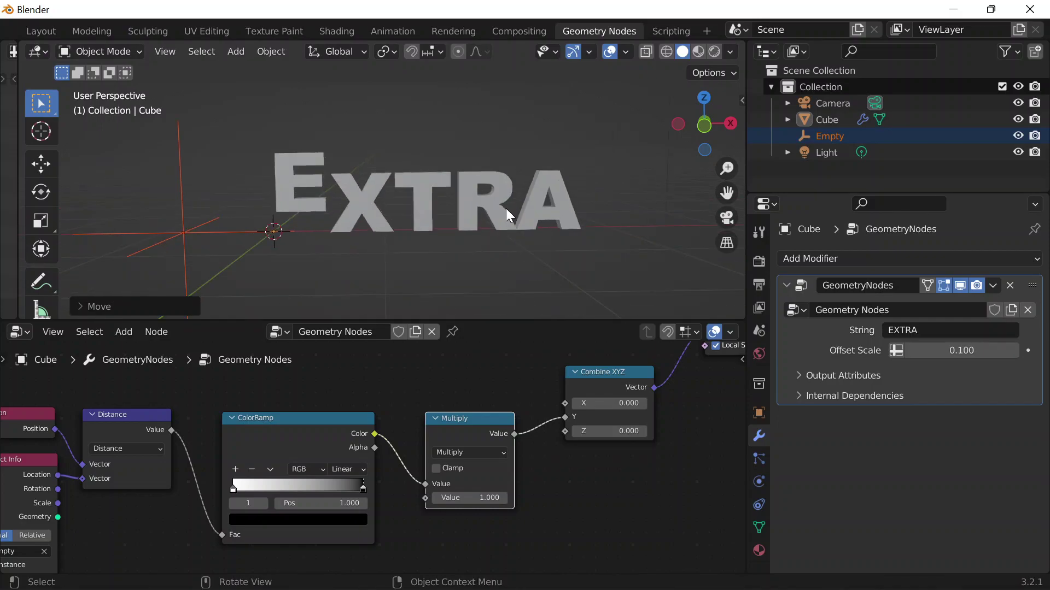
key("g")
key("x")
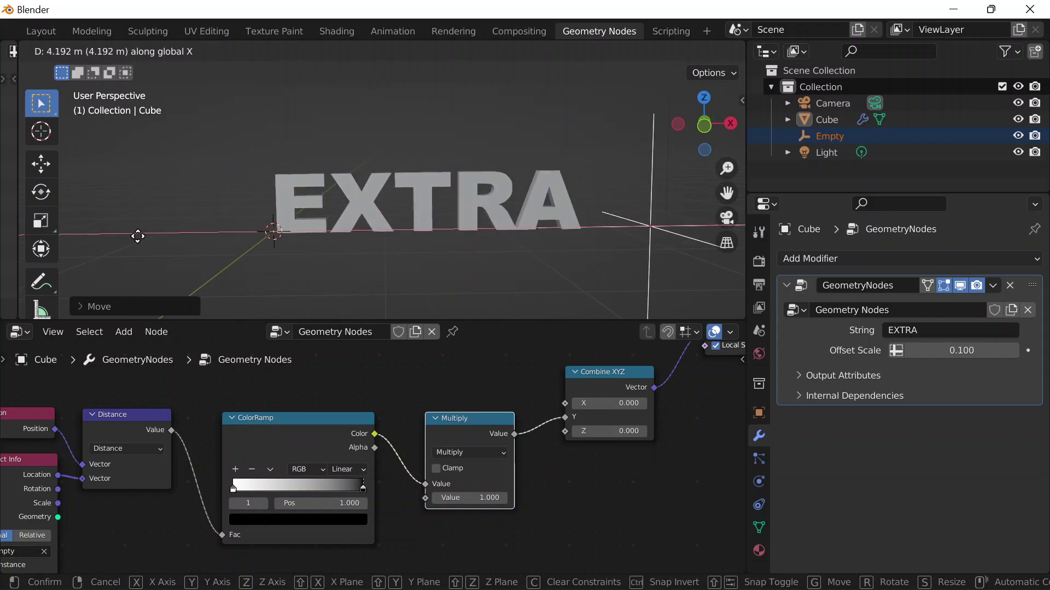
left_click(373, 272)
Step: Annotate the empty area beside the text with an arch-shaped curve, a tangent at its peak and the label v=0
scroll(619, 176, "down", 3)
middle_click_drag(619, 176, 468, 201, "shift")
scroll(328, 169, "up", 5)
left_click(41, 282)
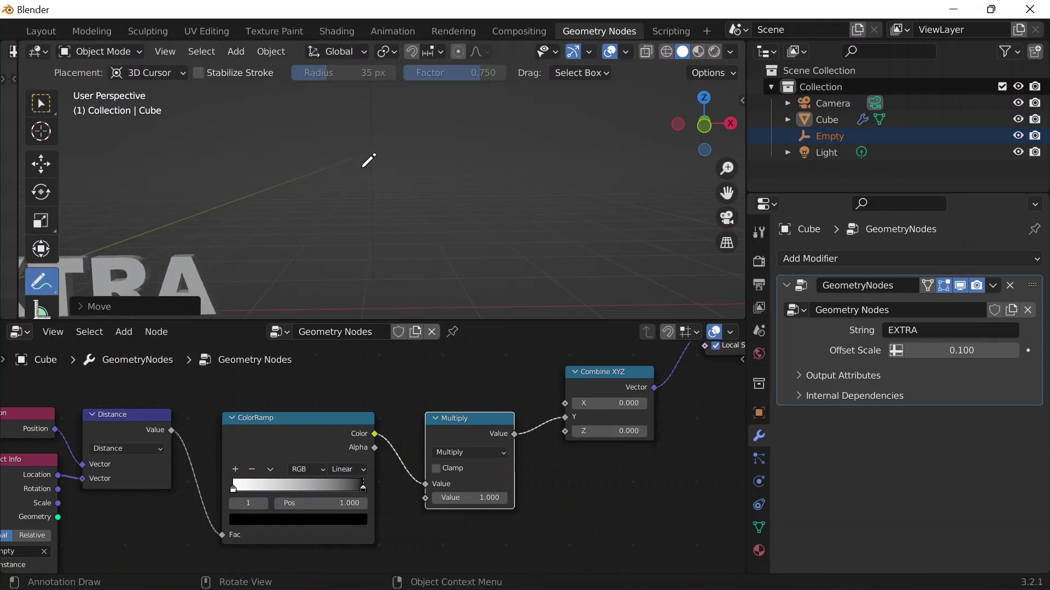
mouse_move(311, 233)
left_mouse_down()
mouse_move(337, 177)
mouse_move(384, 146)
left_mouse_up()
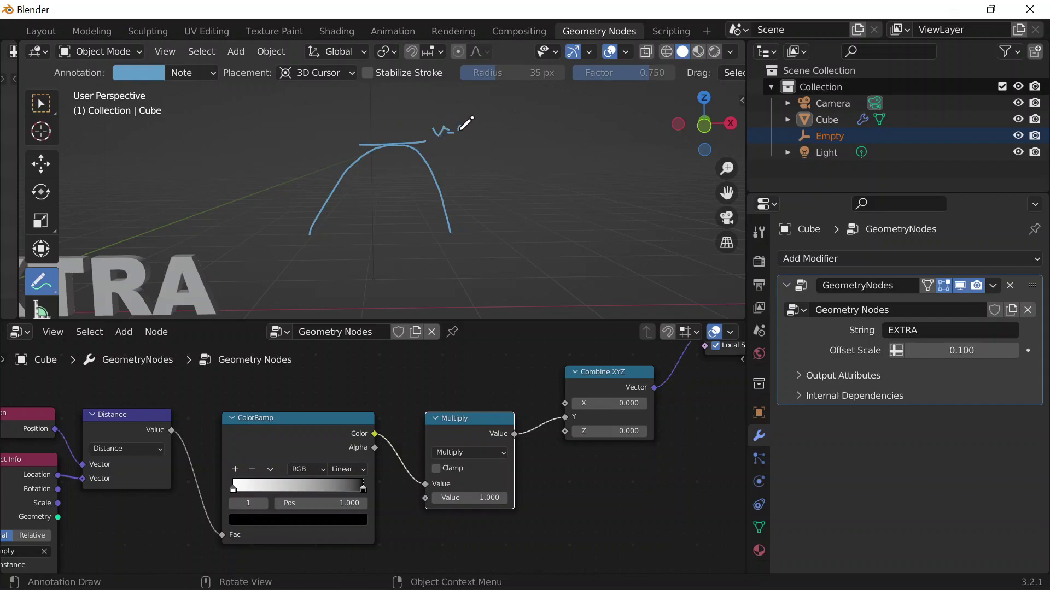
mouse_move(415, 145)
middle_mouse_down()
mouse_move(335, 155)
mouse_move(437, 164)
mouse_move(490, 188)
mouse_move(357, 214)
mouse_move(549, 168)
middle_mouse_up()
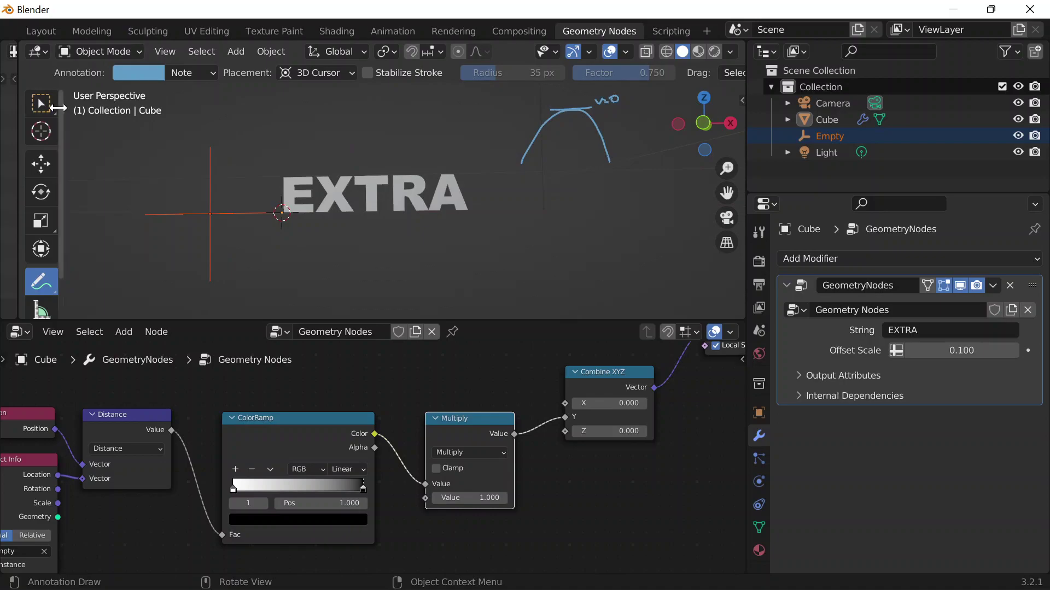
key("w")
Step: Insert a Float Curve node between the ColorRamp and Multiply nodes
scroll(467, 385, "down", 3)
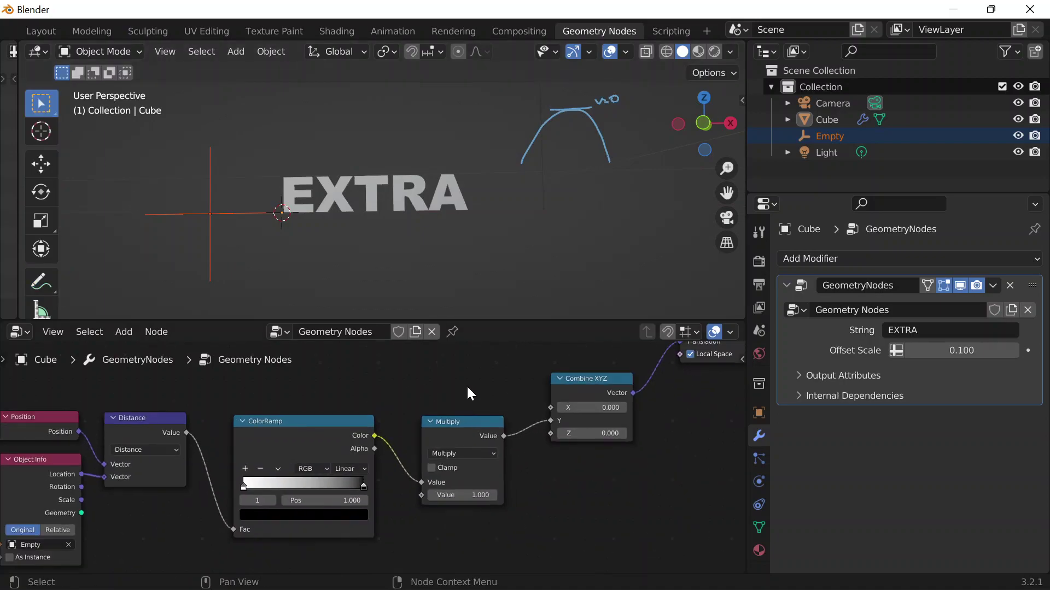
key("shift+a")
left_click(392, 254)
type("floa")
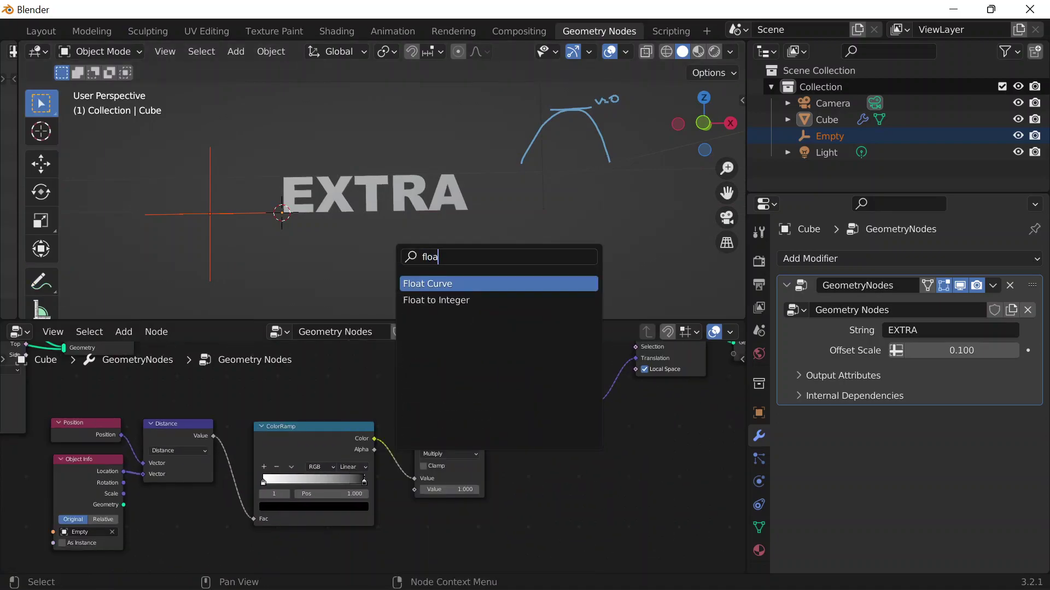
key("Return")
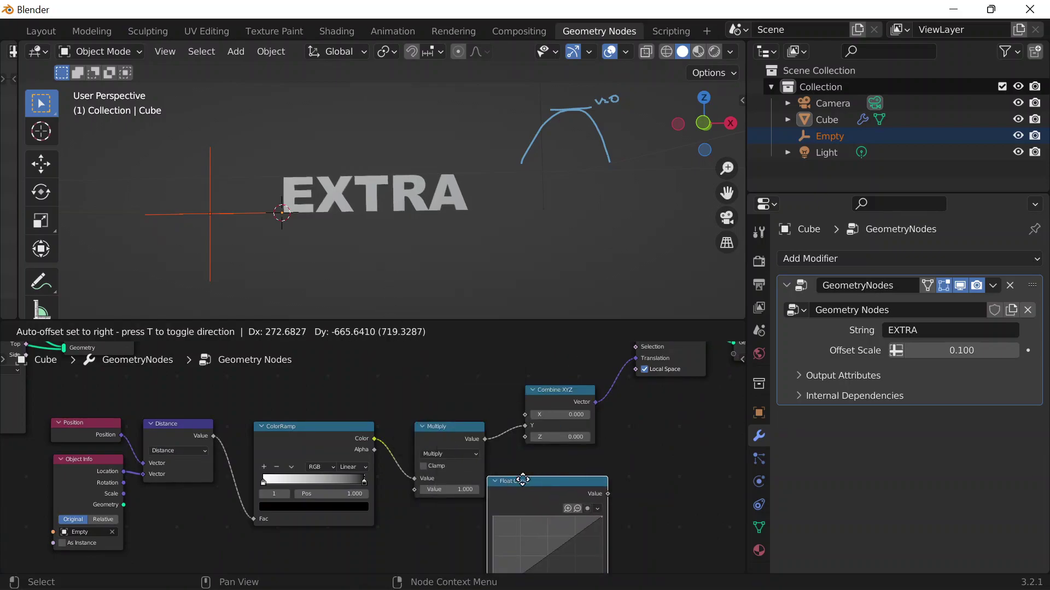
left_click(398, 444)
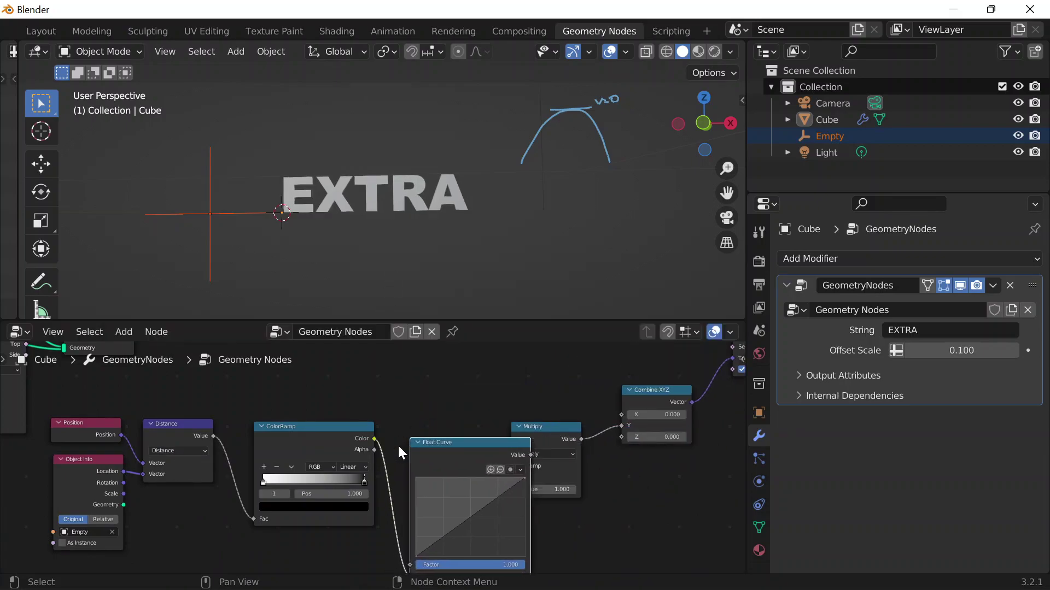
Step: Add a control point to the Float Curve and pull it to about 0.32, 0.73 to bow the curve upward
scroll(467, 418, "up", 2)
middle_click_drag(526, 420, 400, 341)
left_click(406, 455)
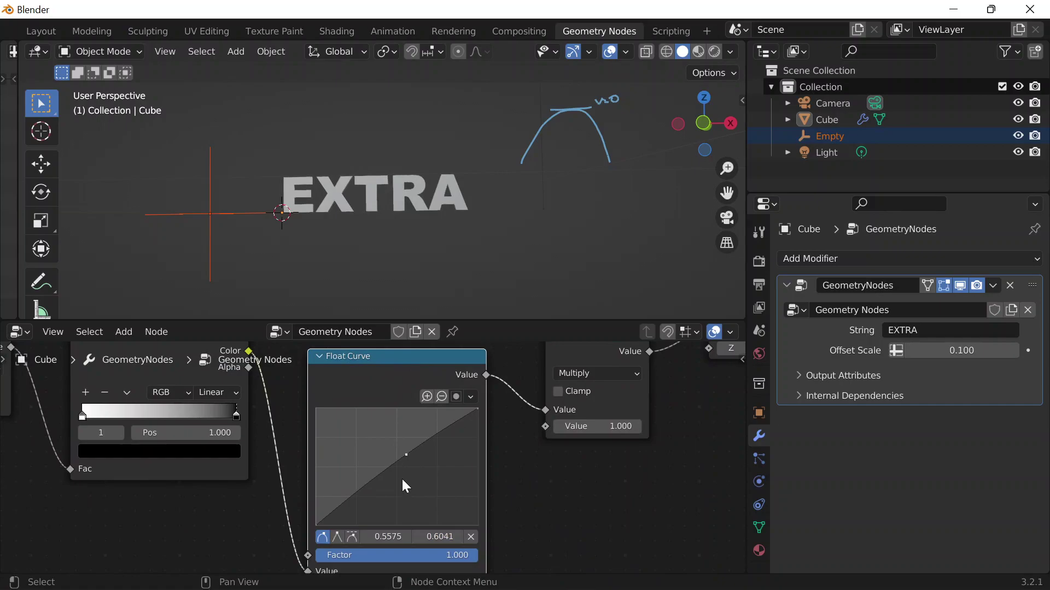
left_click_drag(379, 450, 363, 430)
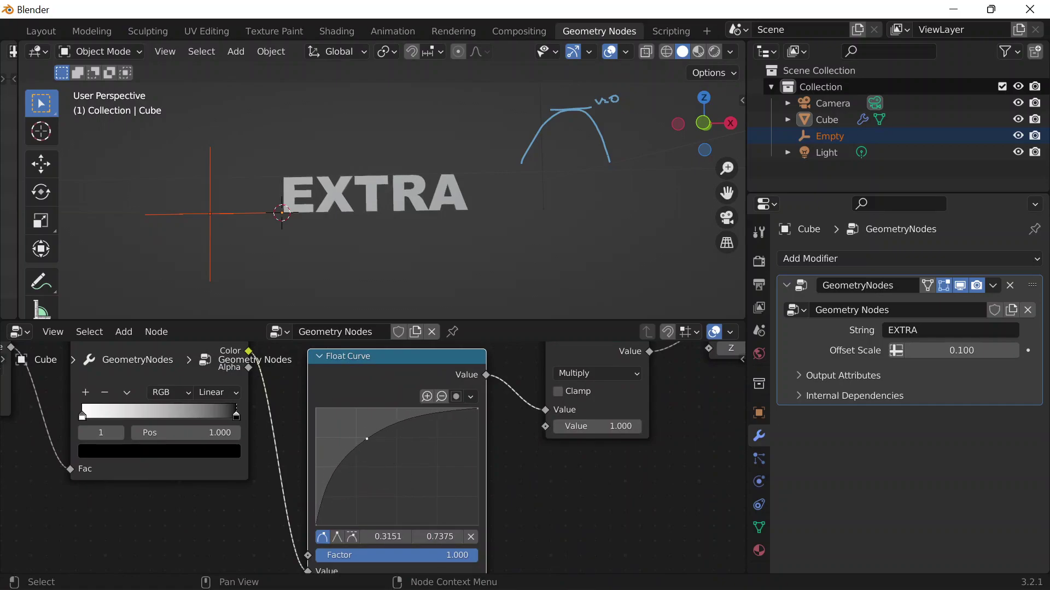
Step: Switch to the front view and test the curve by moving the empty along the X axis, leaving it outside the letter E
middle_click_drag(340, 166, 403, 253)
key("grave")
left_click(363, 212)
scroll(366, 186, "up", 2)
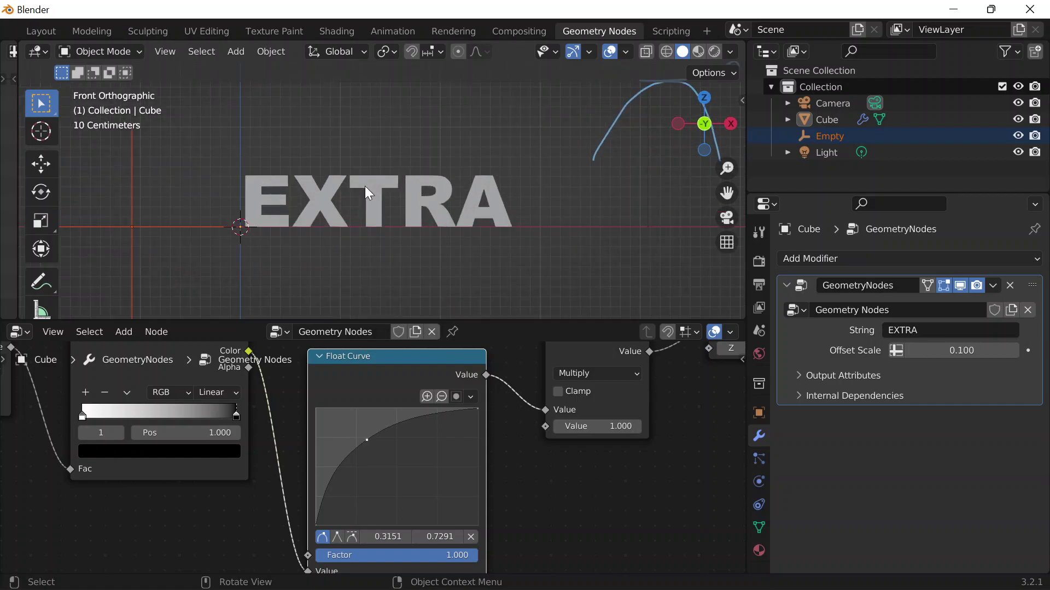
scroll(165, 228, "down", 2)
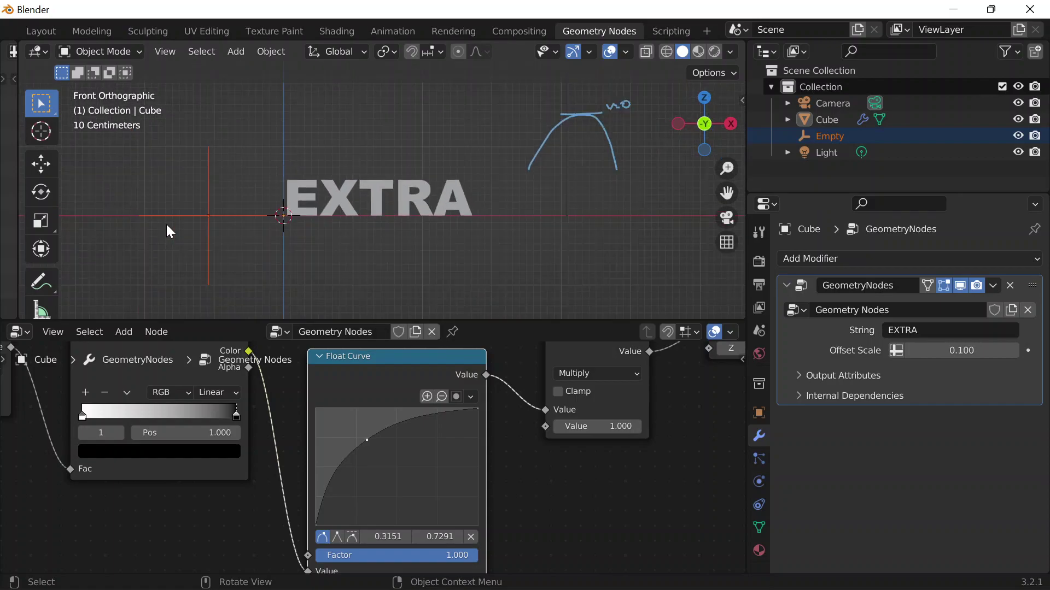
key("grave")
key("g")
key("x")
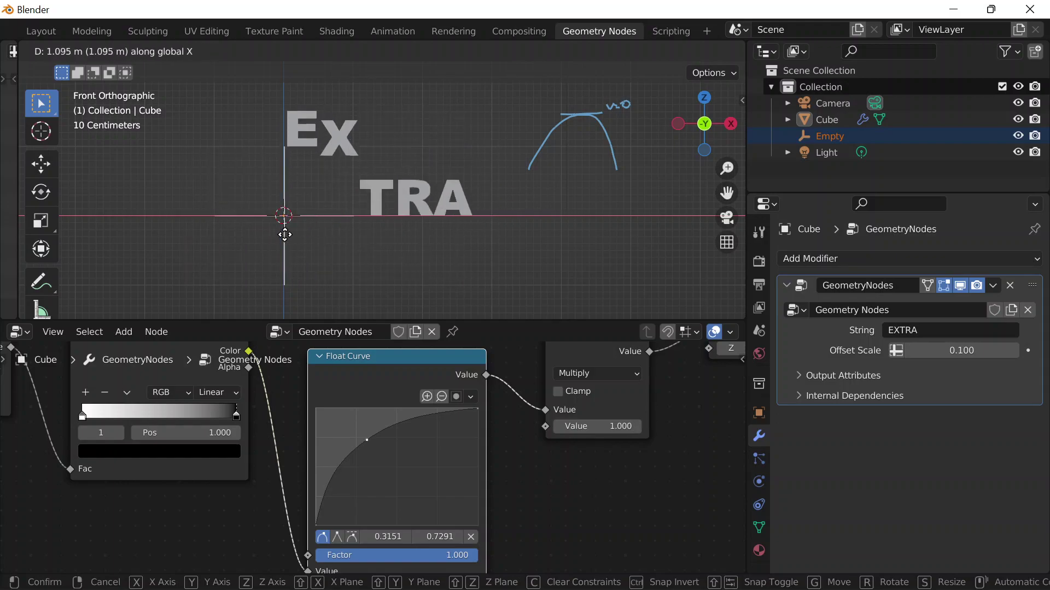
left_click(201, 228)
Step: Change the base color of the text object's material to blue-violet
scroll(363, 395, "down", 5)
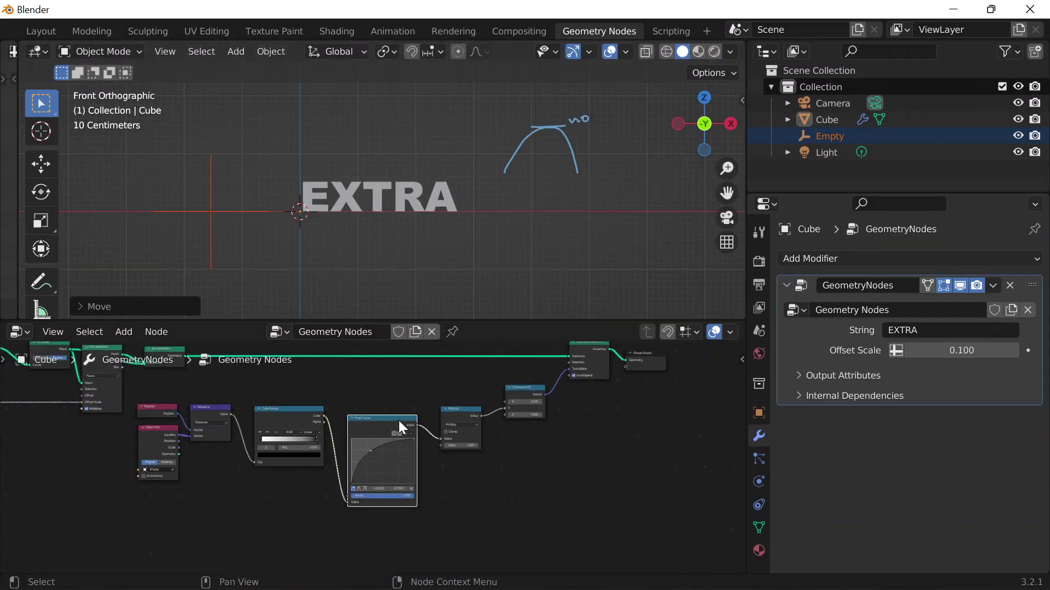
scroll(562, 440, "up", 3)
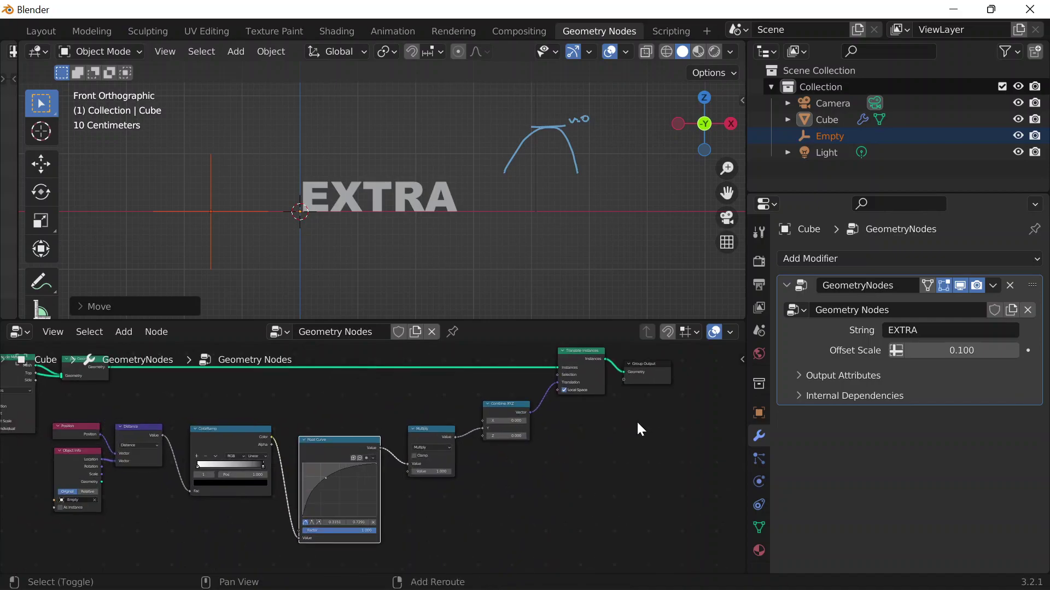
middle_click_drag(636, 423, 416, 462, "shift")
scroll(516, 404, "up", 4)
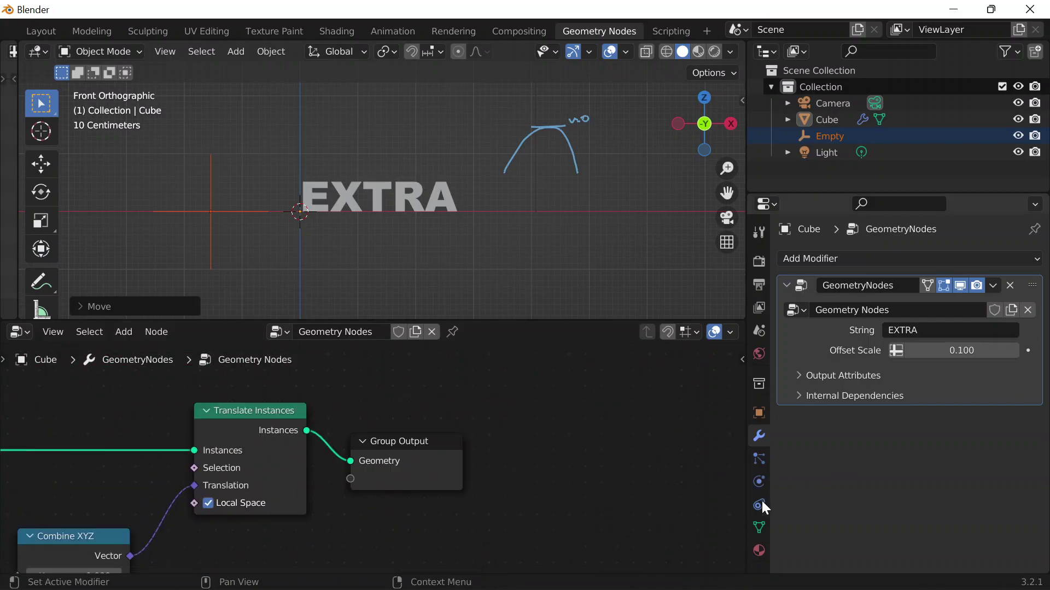
left_click(758, 551)
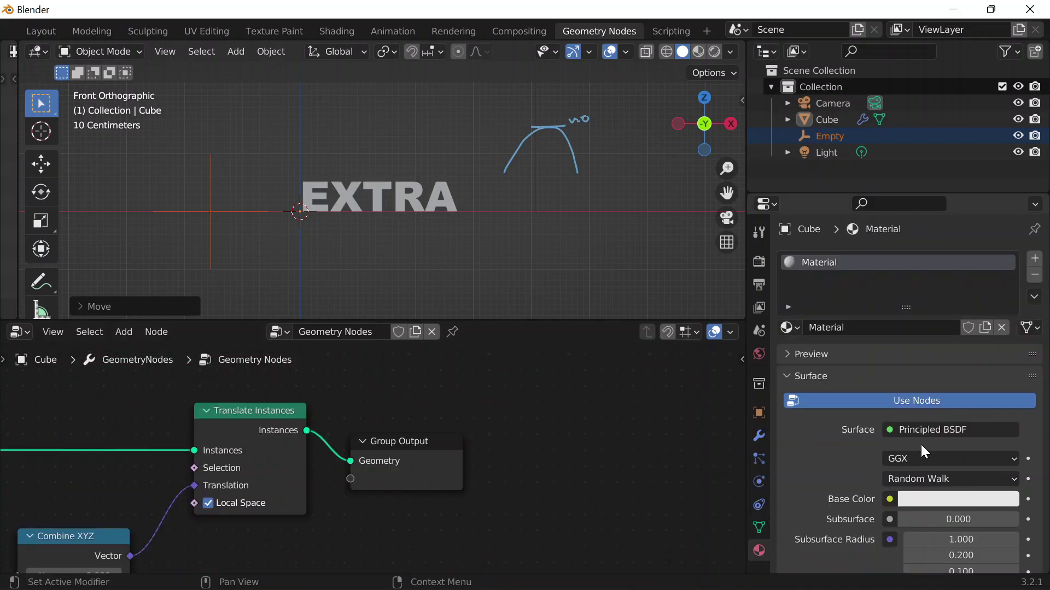
left_click(914, 495)
left_click_drag(936, 359, 980, 350)
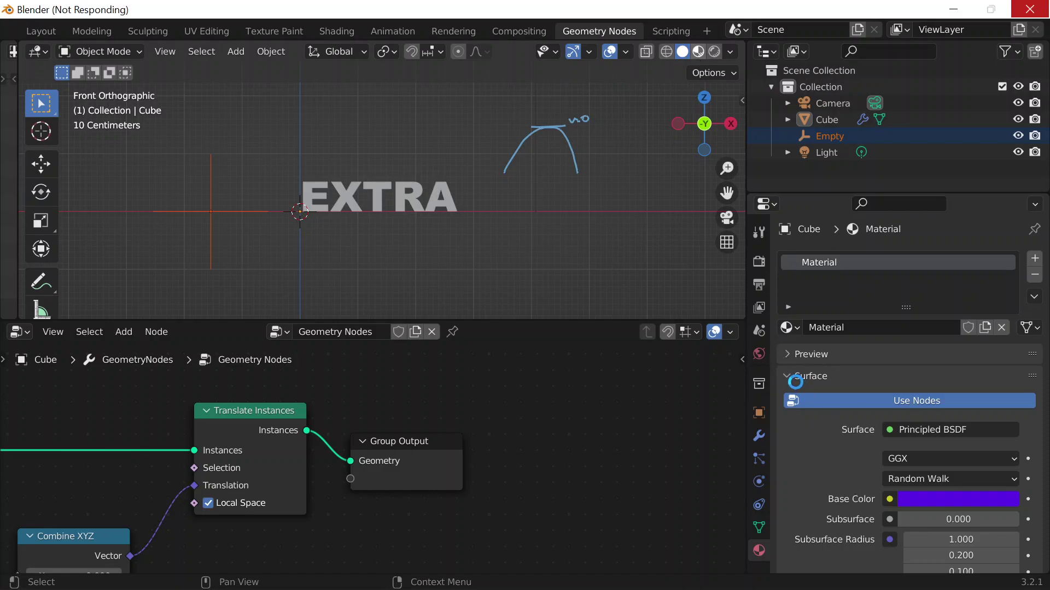
Step: Save the project as 71222.blend in the Blends folder
mouse_move(604, 587)
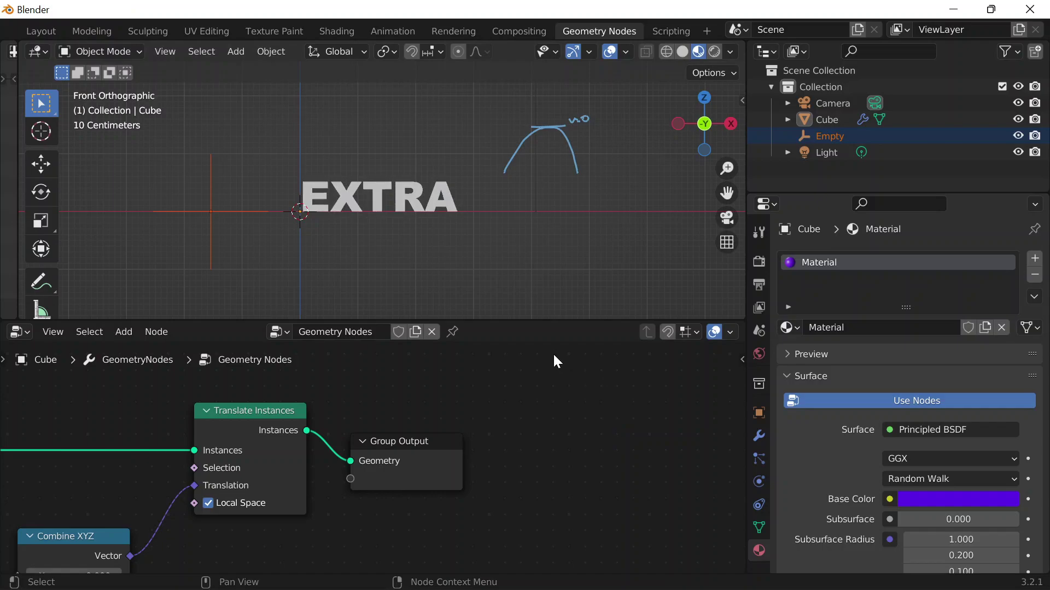
key("ctrl+s")
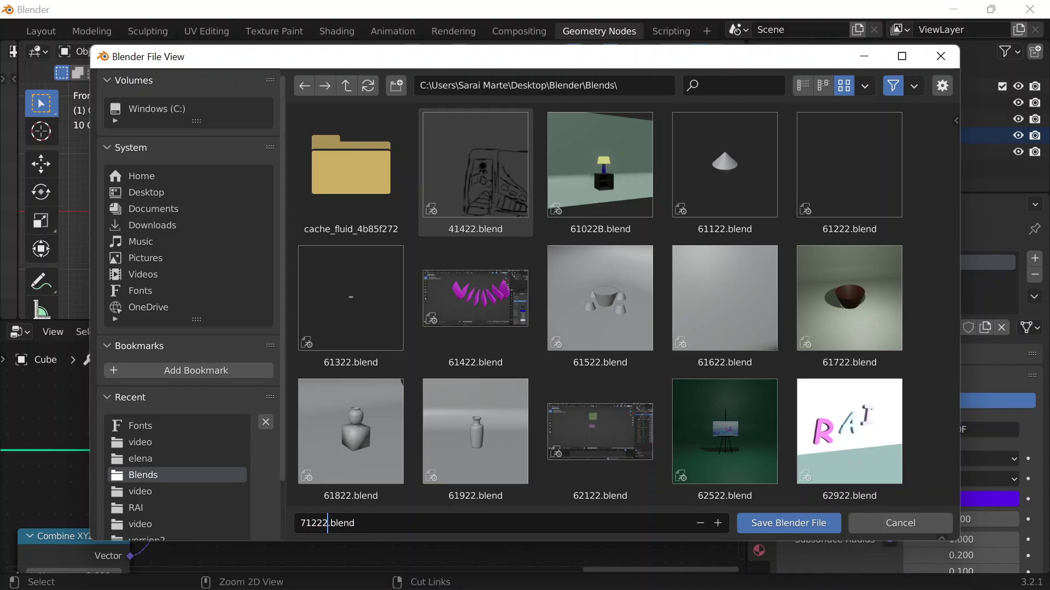
left_click(811, 527)
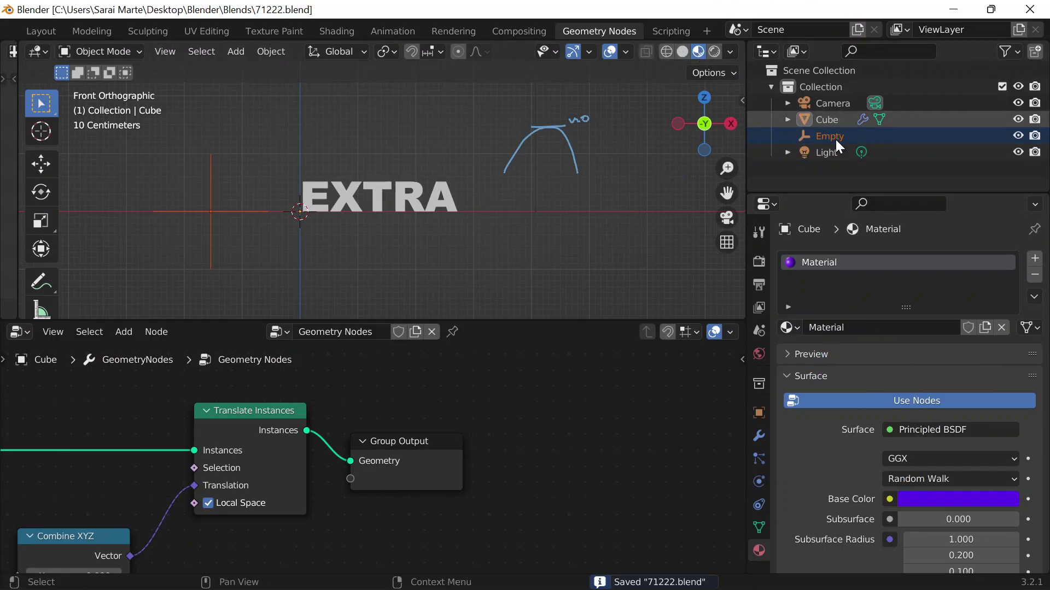
Step: Select the Group Input node and reposition it beside the String to Curves node
middle_click_drag(447, 416, 639, 401)
scroll(298, 426, "down", 3)
scroll(227, 416, "up", 5)
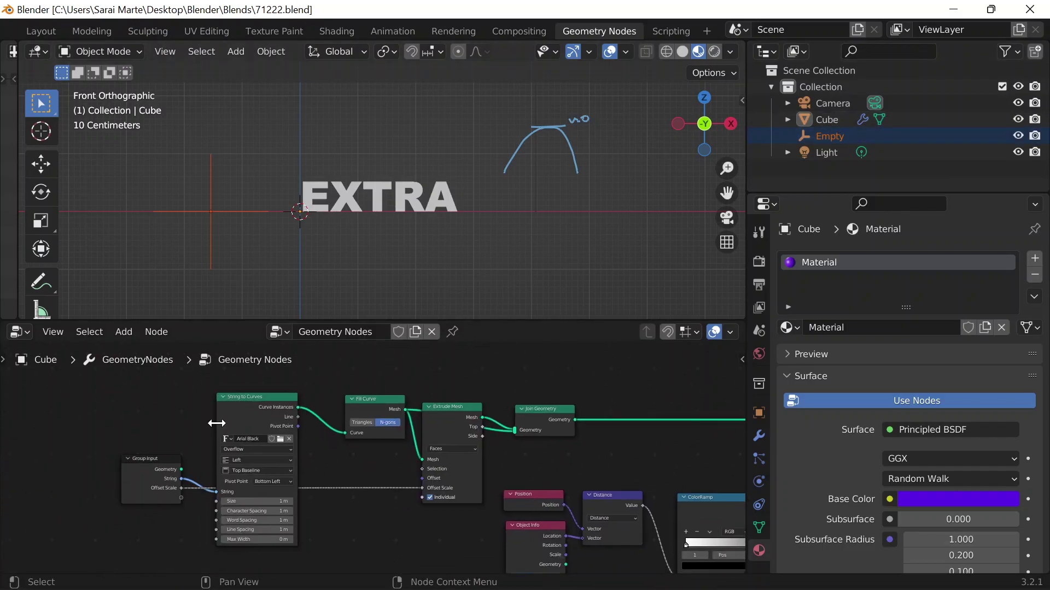
middle_click_drag(128, 442, 534, 404)
scroll(534, 403, "up", 2)
left_click_drag(356, 390, 463, 510)
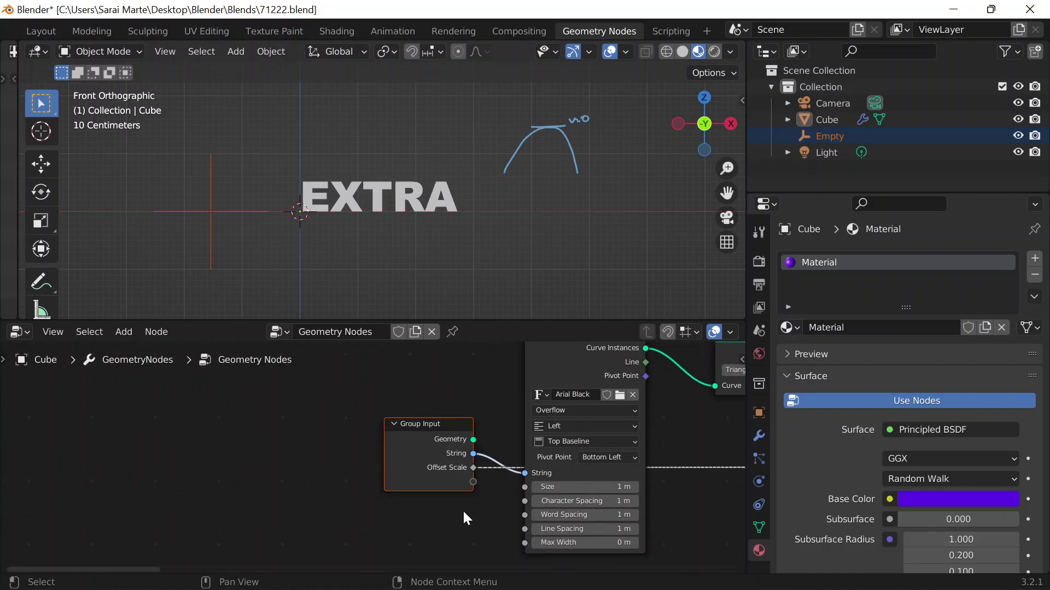
key("g")
left_click(420, 399)
Step: Insert a Set Material node between Translate Instances and Group Output and assign Material to it
scroll(420, 399, "down", 3)
middle_click_drag(514, 362, 492, 404)
scroll(606, 405, "up", 2)
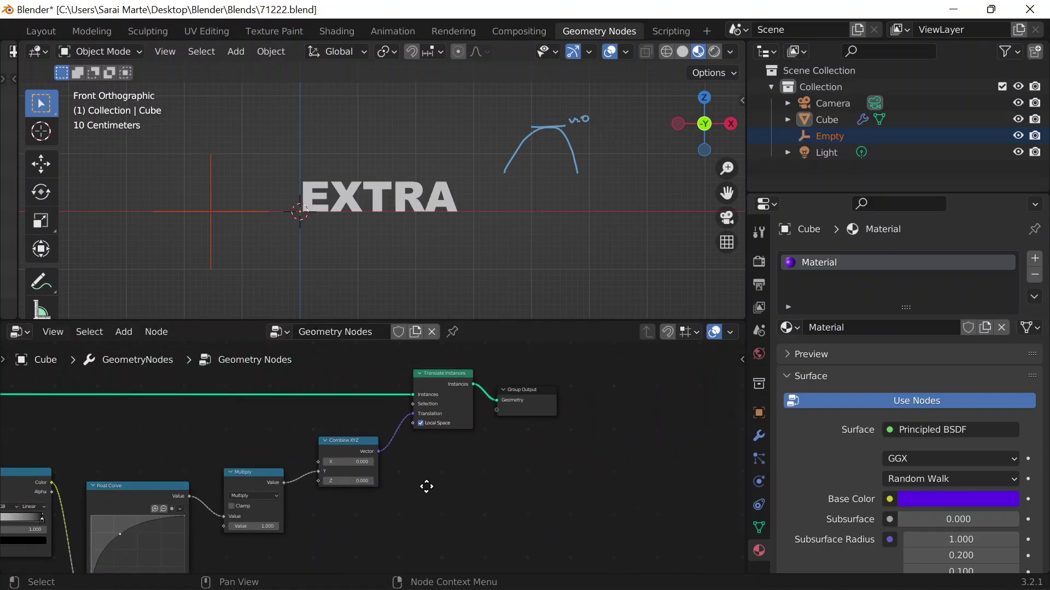
middle_click_drag(562, 412, 417, 417)
scroll(429, 405, "up", 1)
key("shift+a")
type("set ma")
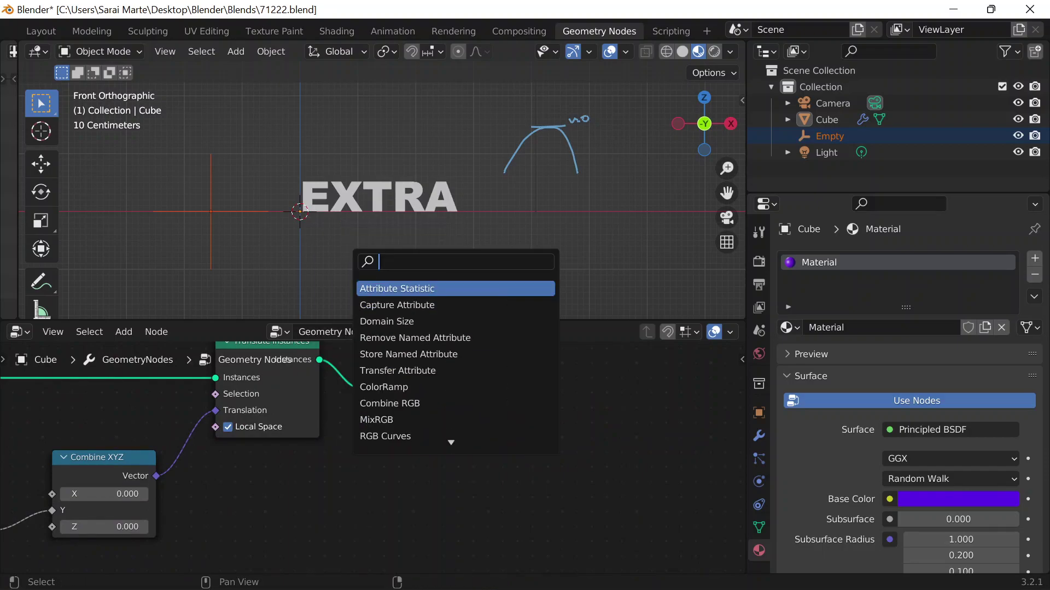
key("Return")
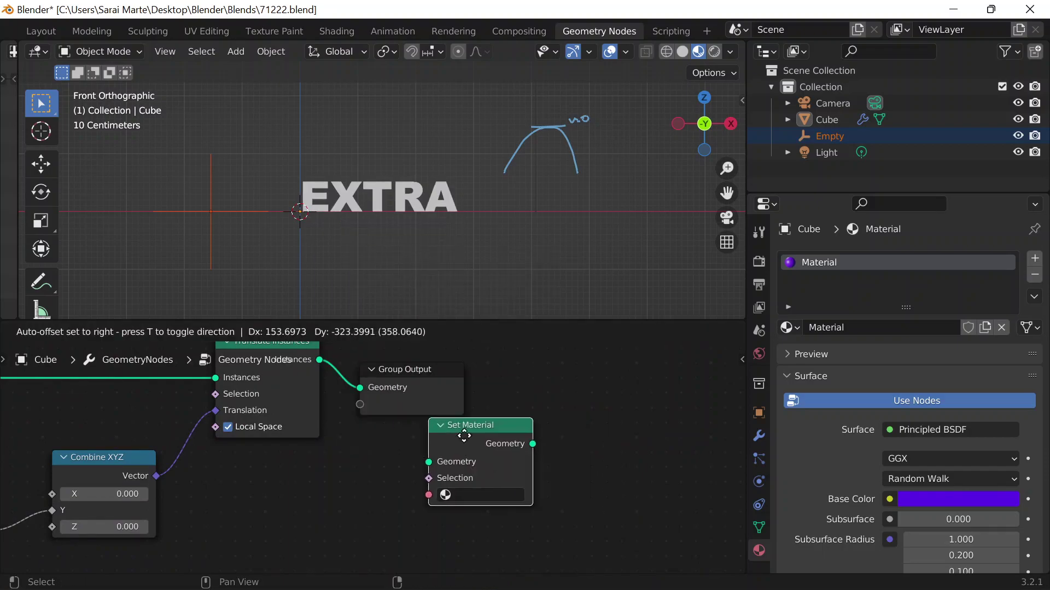
left_click(447, 425)
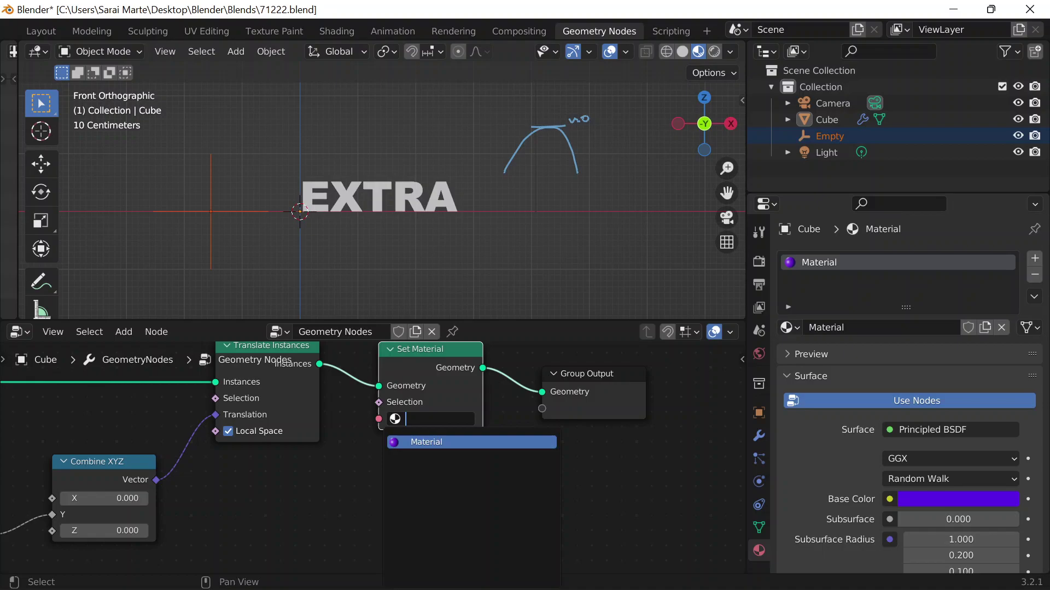
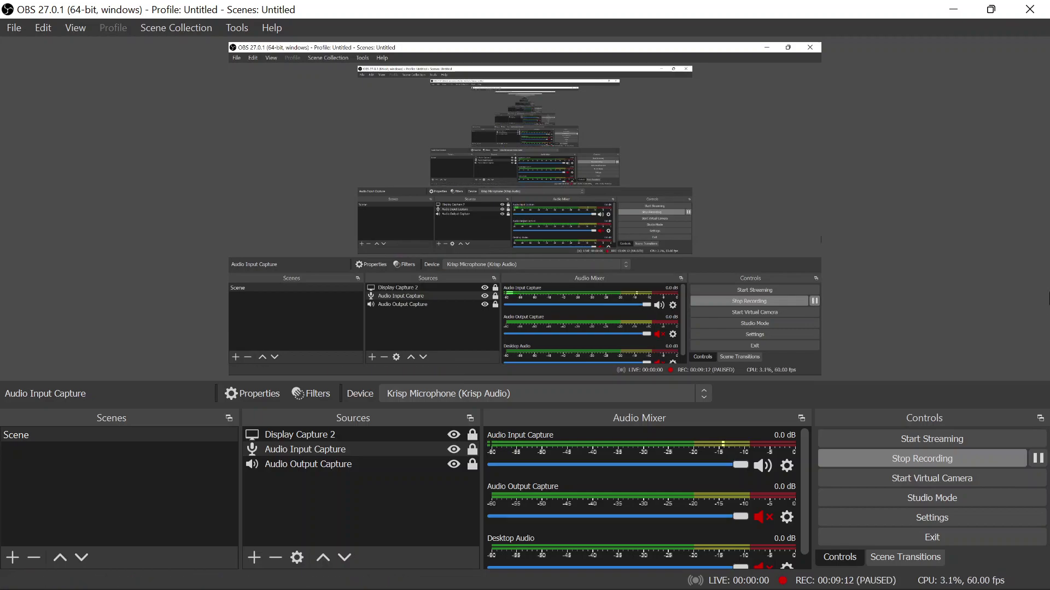
Step: Switch to the Coolors palette in the browser, copy the Uranian Blue hex code B4E1FF, and return to Blender
left_click(953, 10)
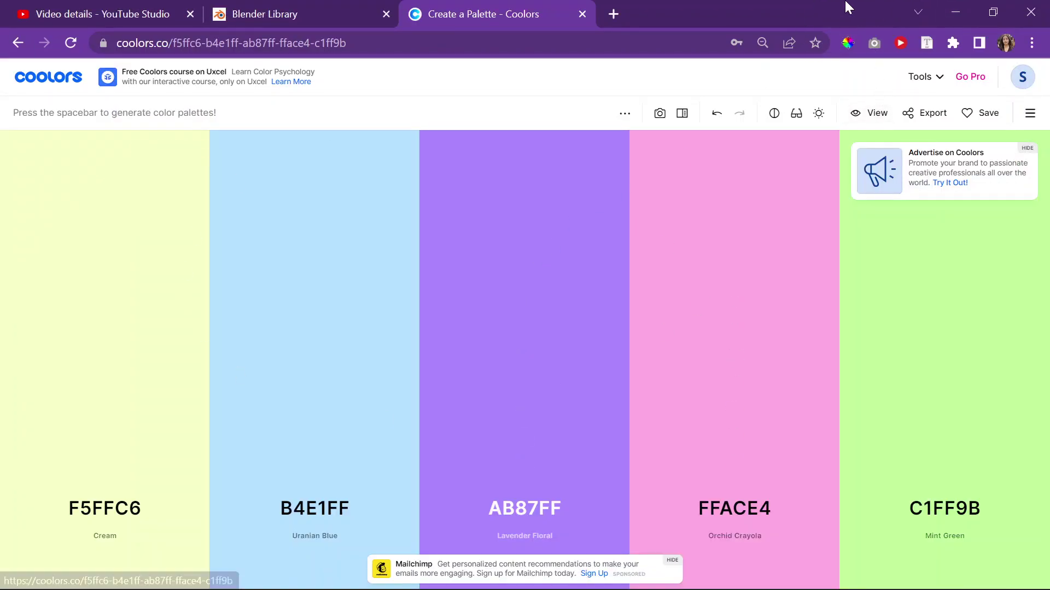
left_click_drag(828, 9, 620, 5)
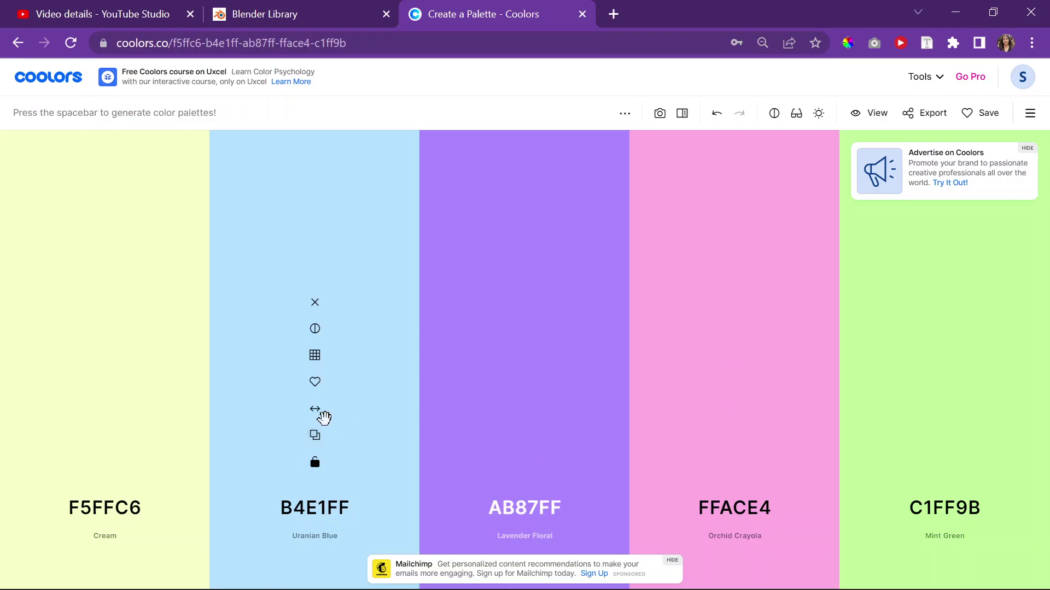
left_click(320, 436)
left_click(963, 11)
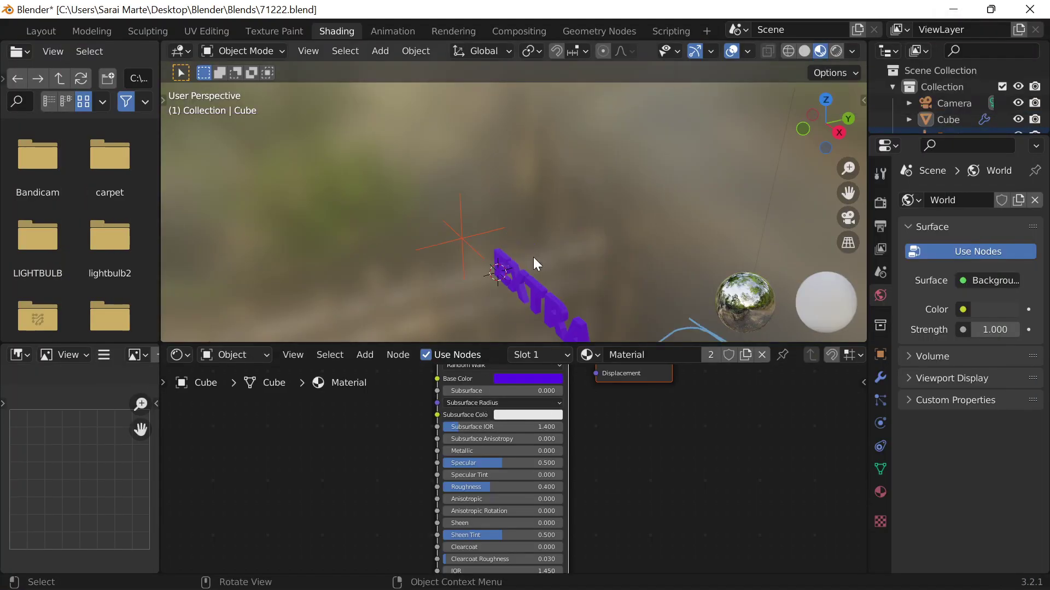
Step: Add a ColorRamp node to the text's material and connect its Color output to the Principled BSDF's Base Color
middle_click_drag(533, 257, 678, 262)
middle_click_drag(399, 394, 437, 506)
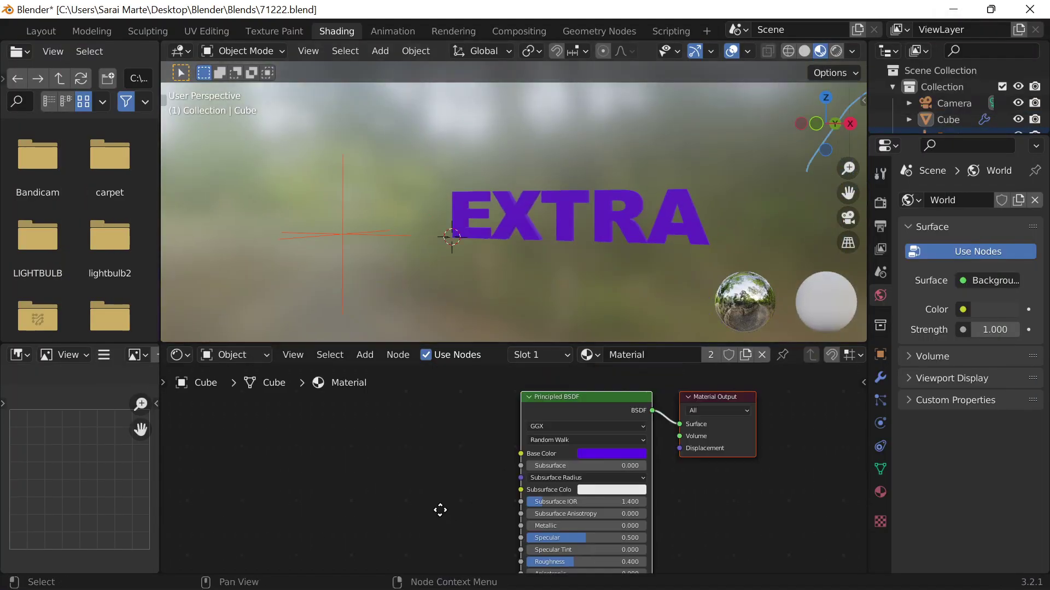
scroll(403, 460, "up", 2)
key("shift+a")
left_click(219, 403)
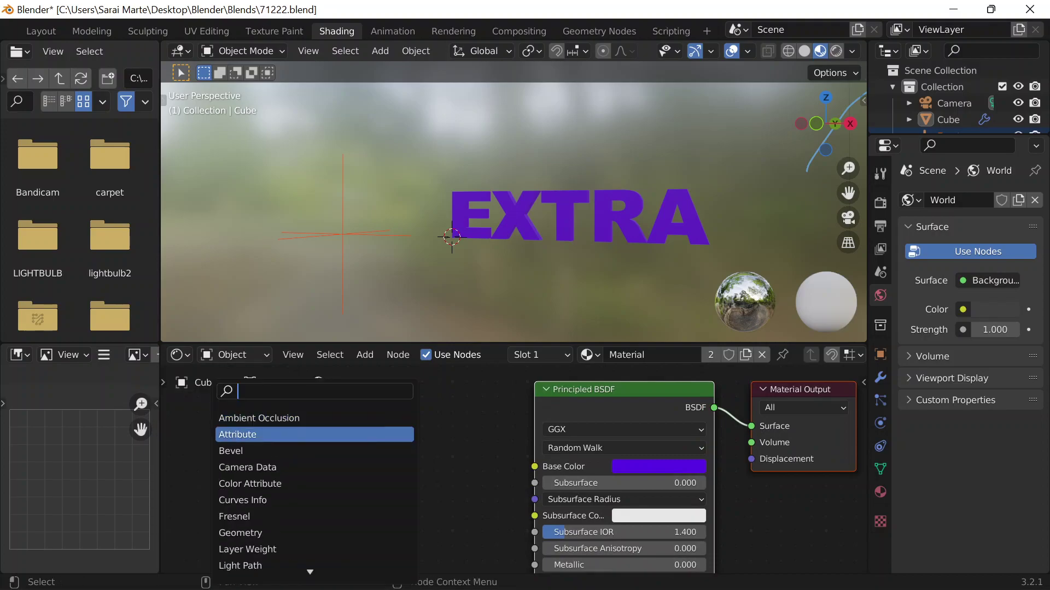
type("color")
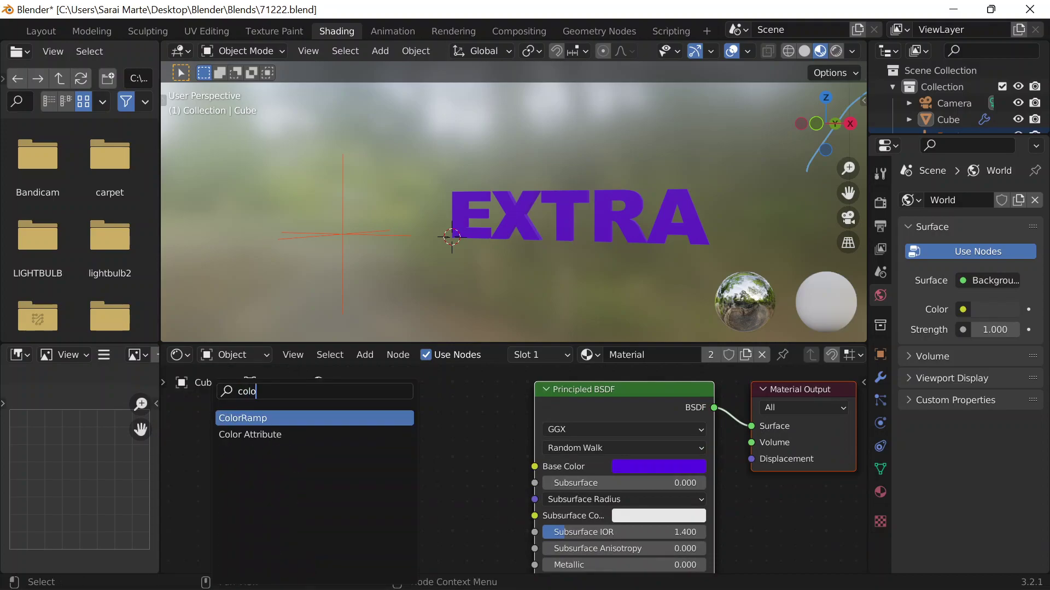
key("Return")
left_click(328, 436)
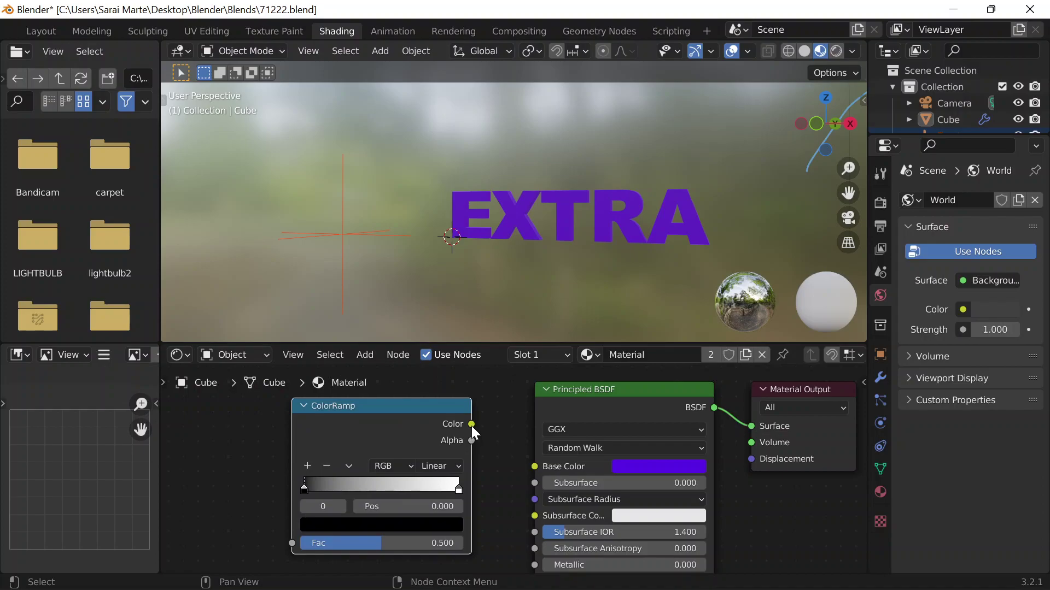
left_click_drag(471, 424, 536, 466)
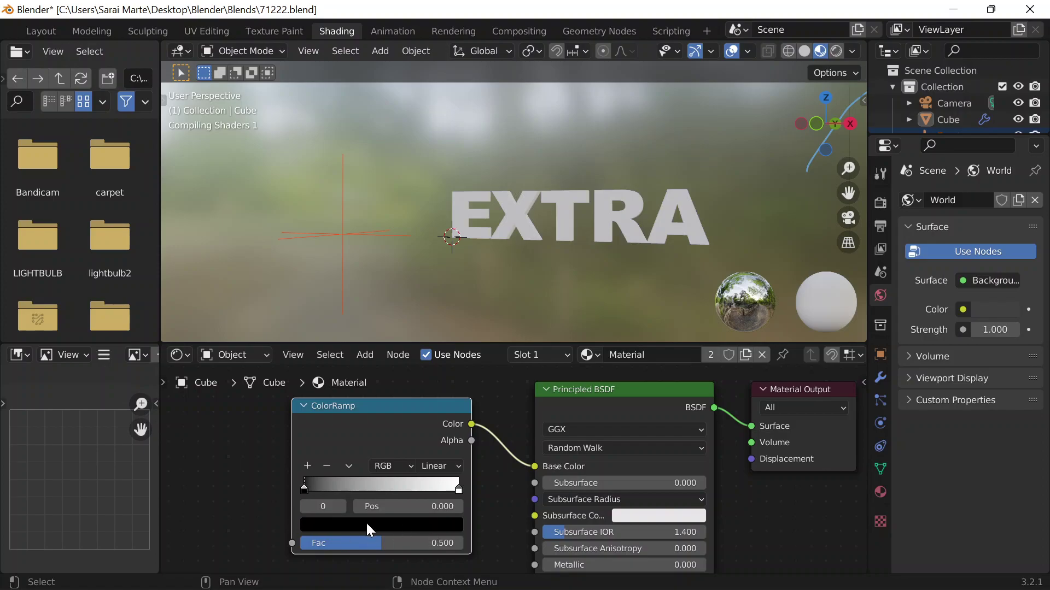
Step: Set the first color stop of the material's ColorRamp to hex B4E1FF
scroll(448, 531, "down", 1)
left_click(403, 517)
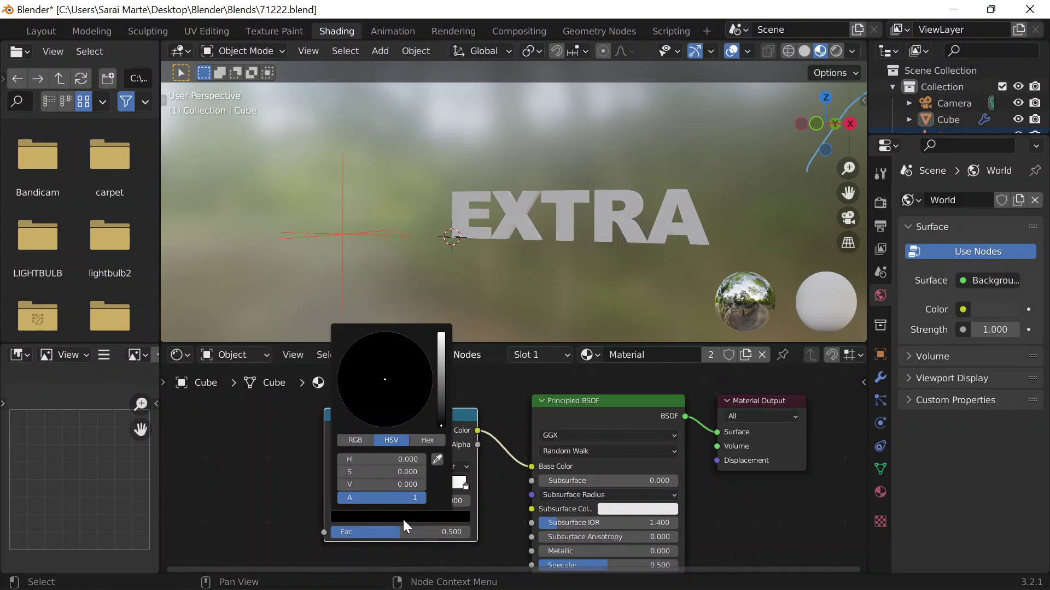
left_click(412, 439)
left_click(402, 459)
key("ctrl+v")
key("Return")
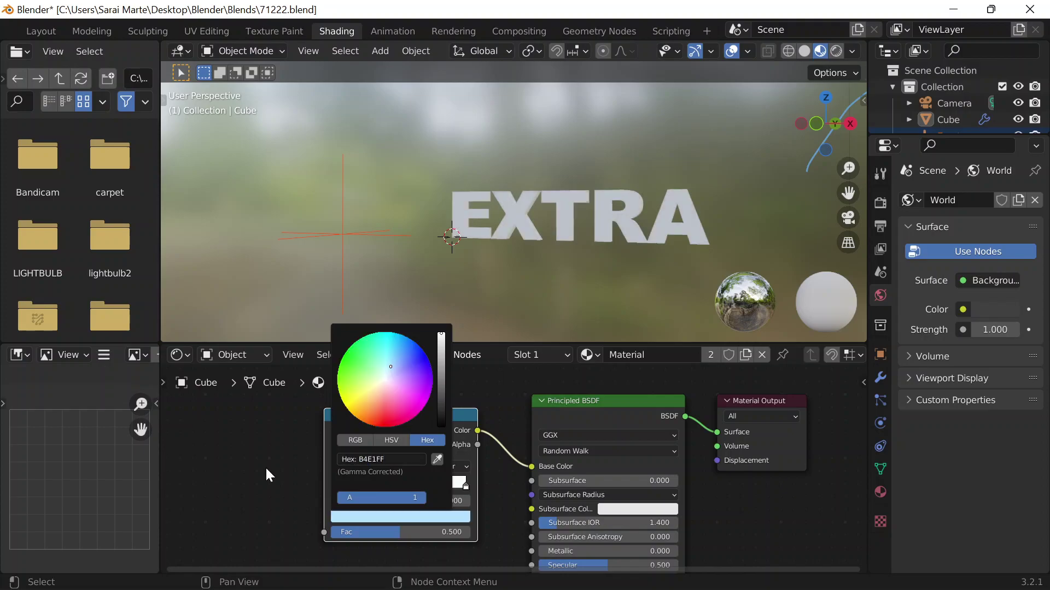
scroll(284, 474, "up", 1)
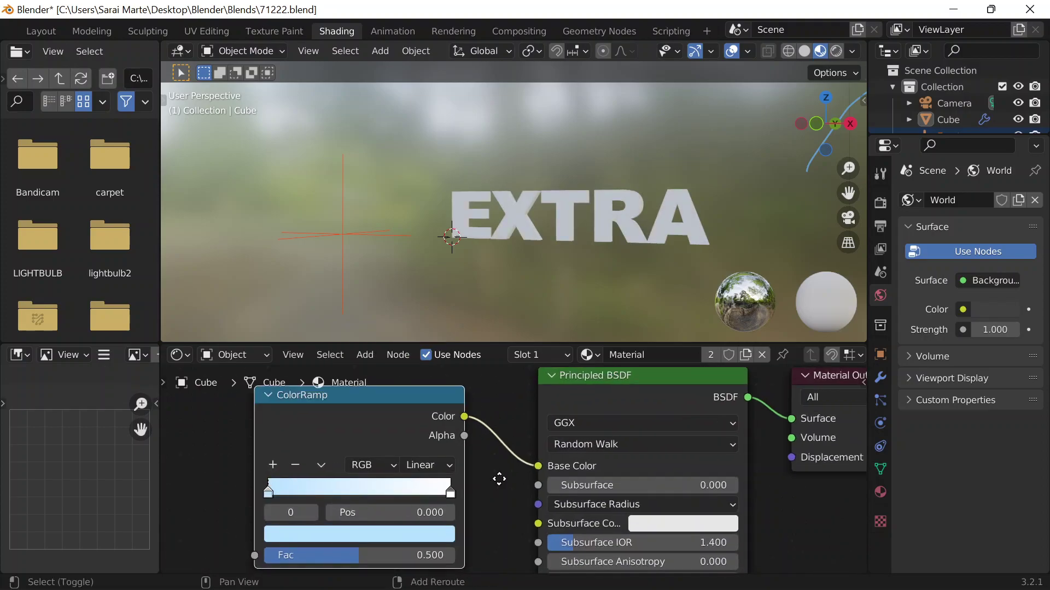
Step: Switch to the Coolors palette in the browser, copy the Lavender Floral hex code AB87FF, and return to Blender
middle_click_drag(499, 484, 567, 462)
left_click(813, 571)
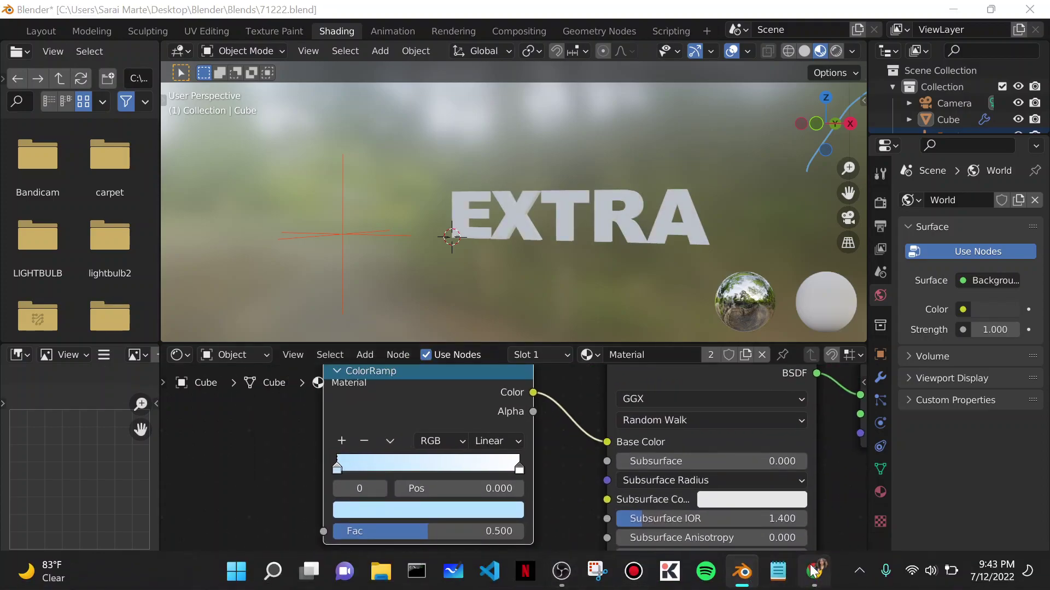
left_click(525, 435)
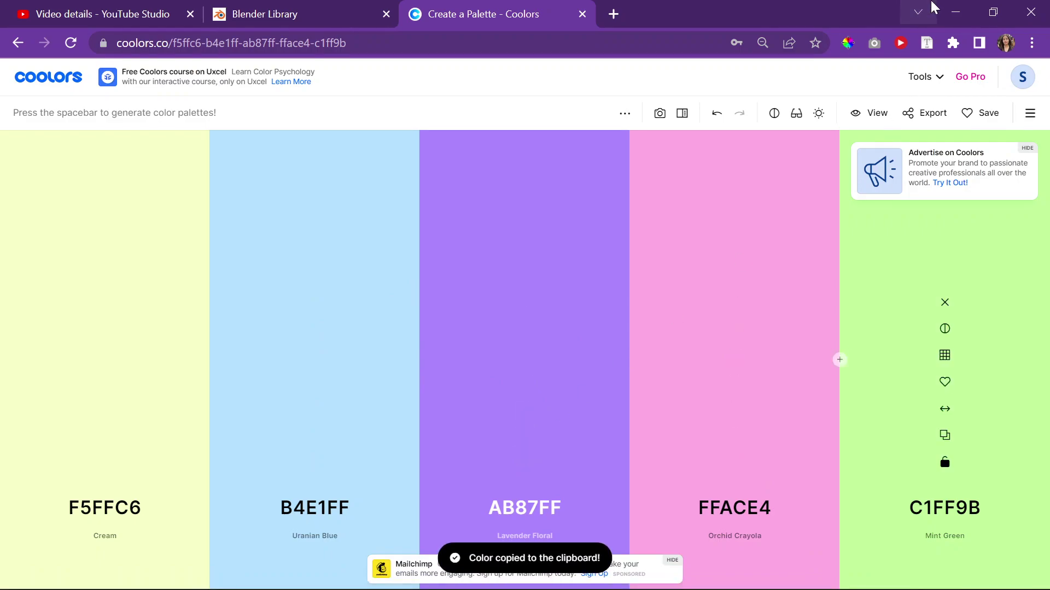
left_click(956, 12)
Step: Set the last color stop of the material's ColorRamp to hex AB87FF
left_click(521, 468)
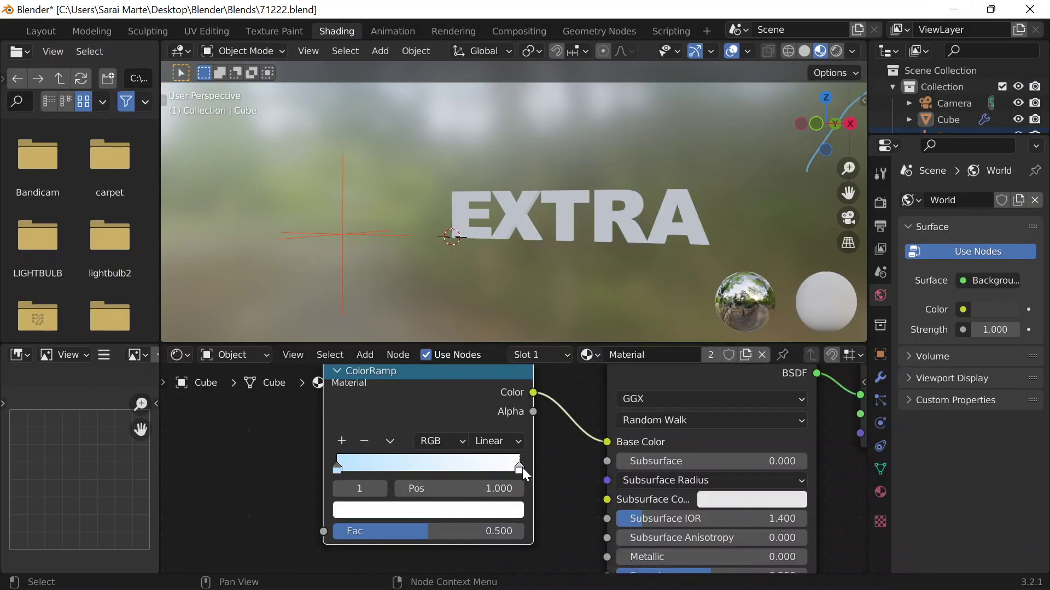
left_click(409, 511)
left_click(402, 431)
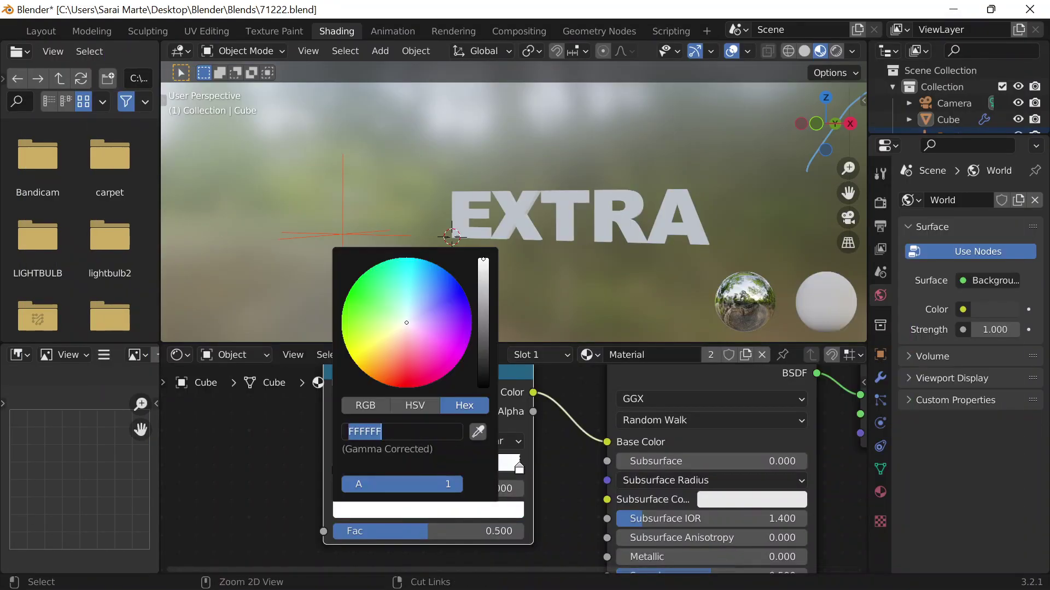
key("ctrl+v")
key("Return")
scroll(513, 469, "up", 2)
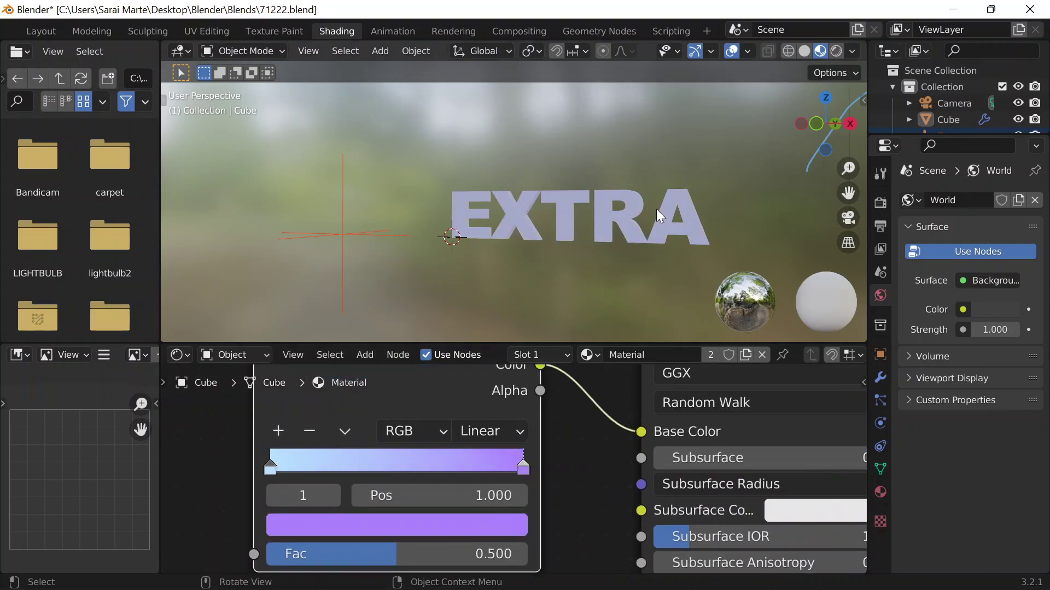
Step: Set the ColorRamp's interpolation to Constant and move its purple stop to about position 0.518
middle_click_drag(604, 218, 525, 221)
left_click(492, 438)
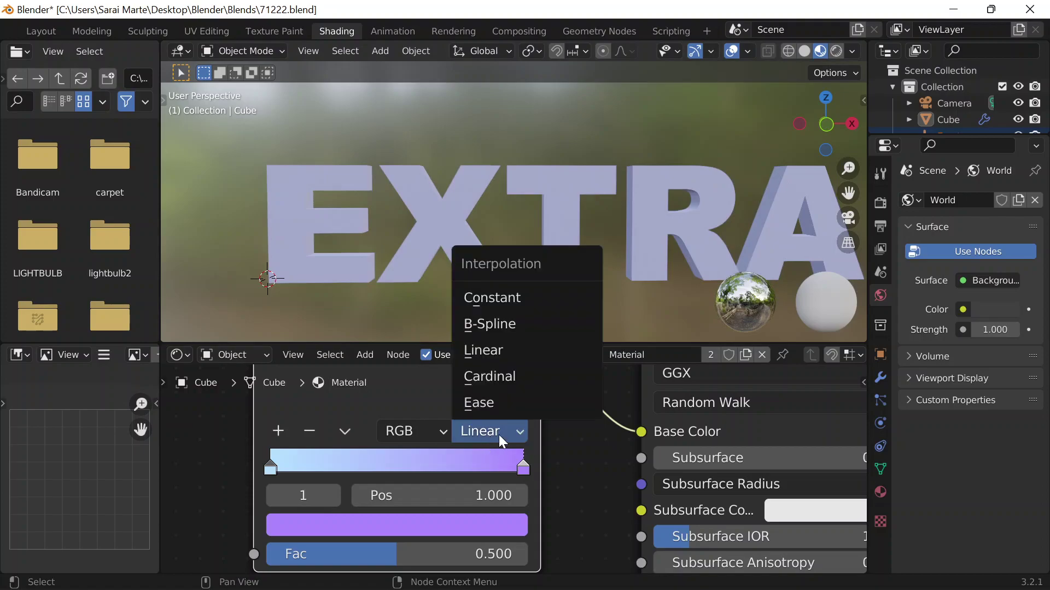
left_click(509, 290)
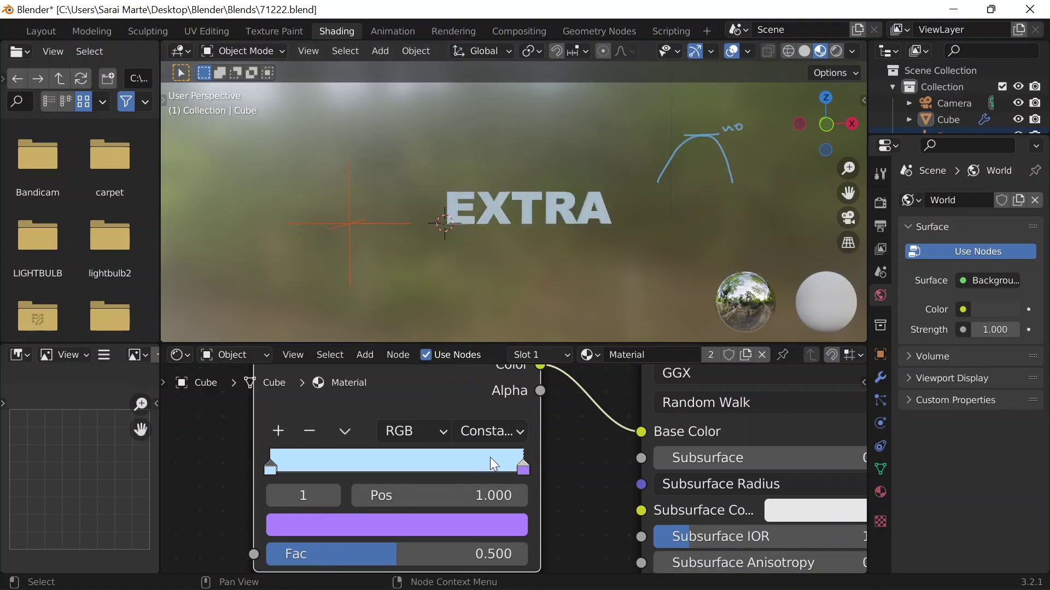
scroll(517, 470, "up", 1)
left_click_drag(523, 474, 390, 470)
scroll(671, 224, "up", 4)
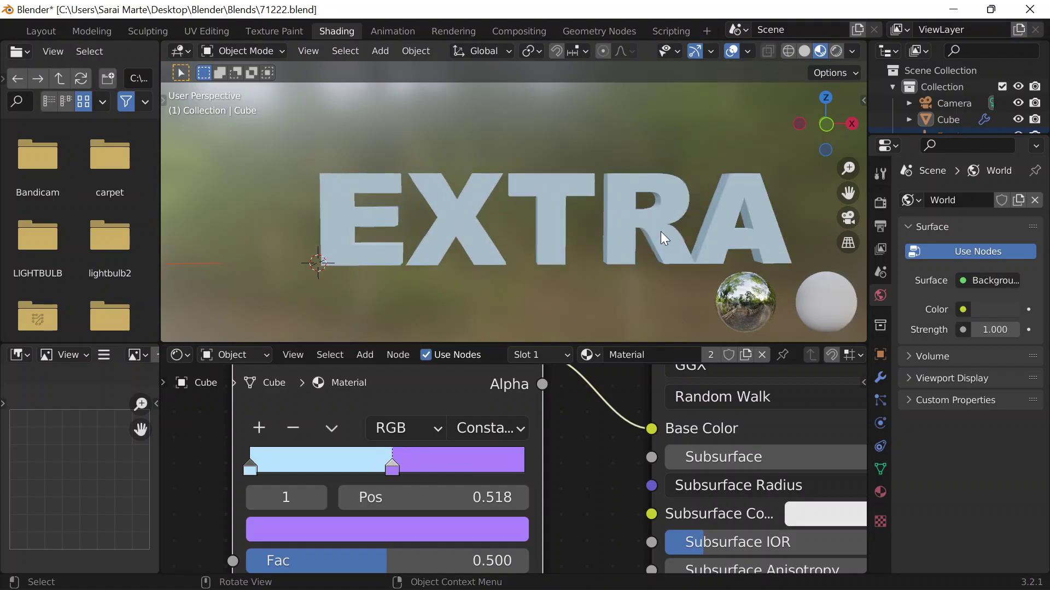
Step: Add an Object Info node in front of the ColorRamp in the material's node tree
scroll(451, 437, "down", 1)
scroll(448, 431, "down", 3)
middle_click_drag(405, 421, 516, 404)
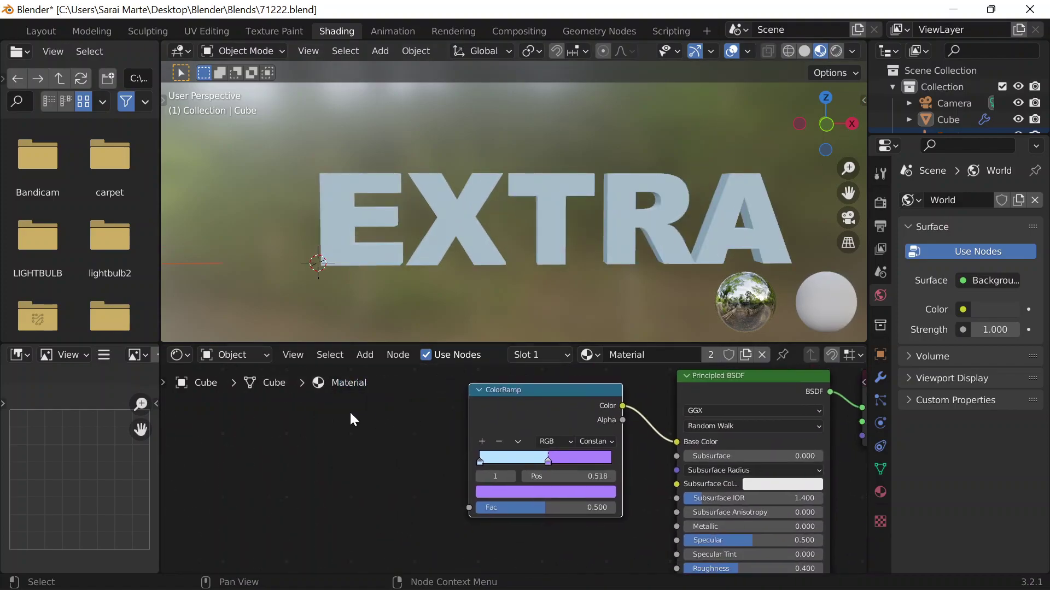
scroll(315, 424, "down", 1)
key("shift+a")
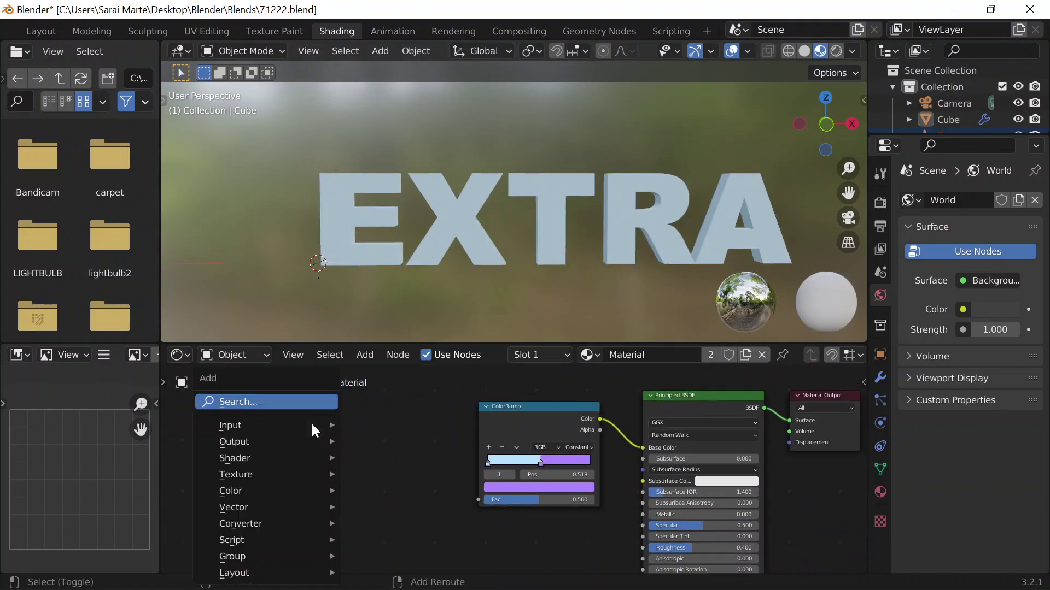
left_click(240, 403)
type("o")
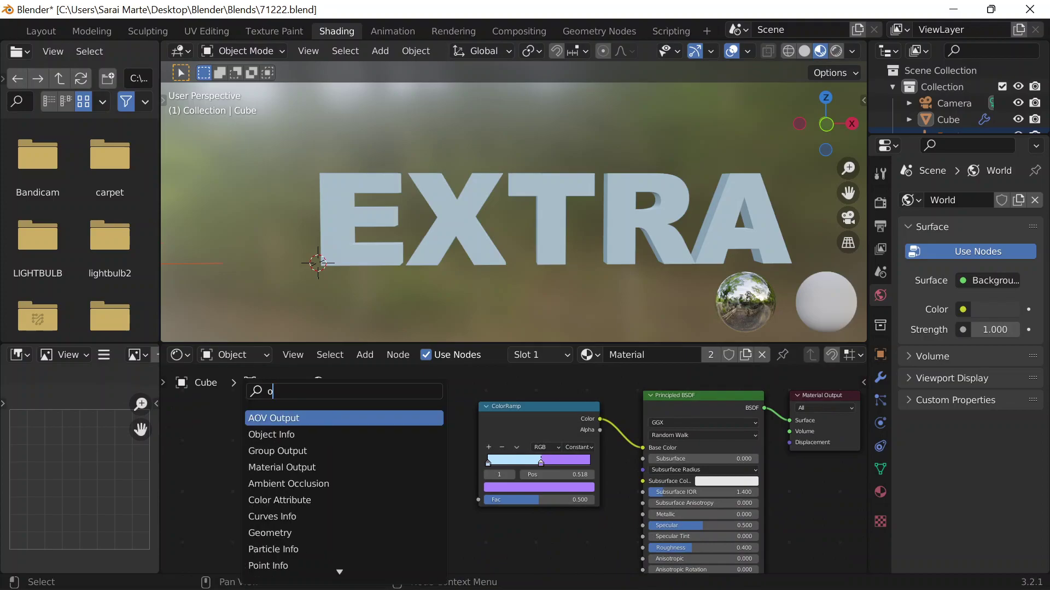
type("b")
key("Return")
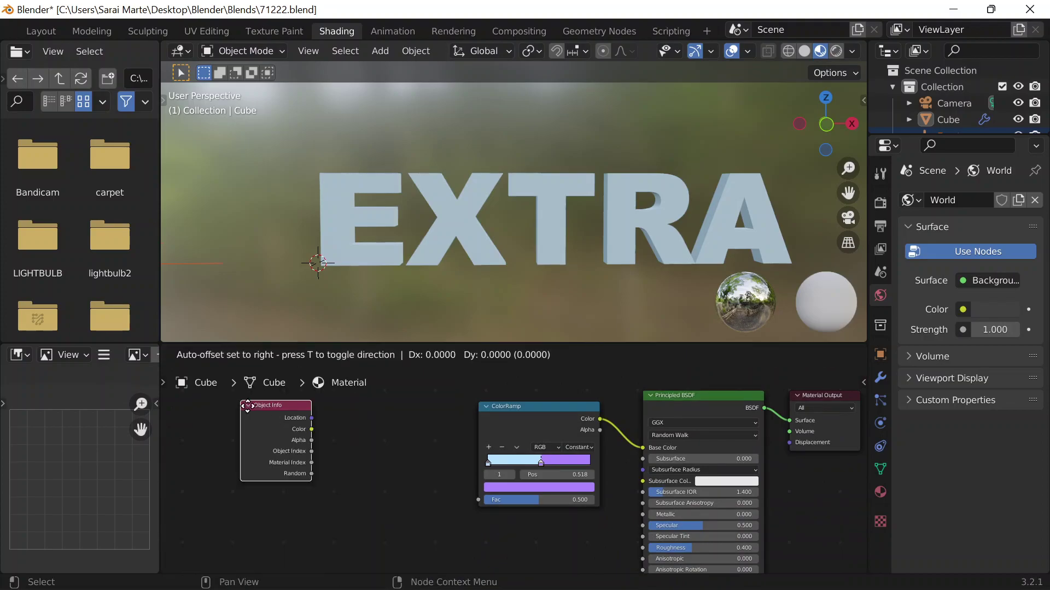
left_click(374, 417)
Step: Connect the Object Info node's Random output to the ColorRamp's Fac input
scroll(350, 471, "up", 3)
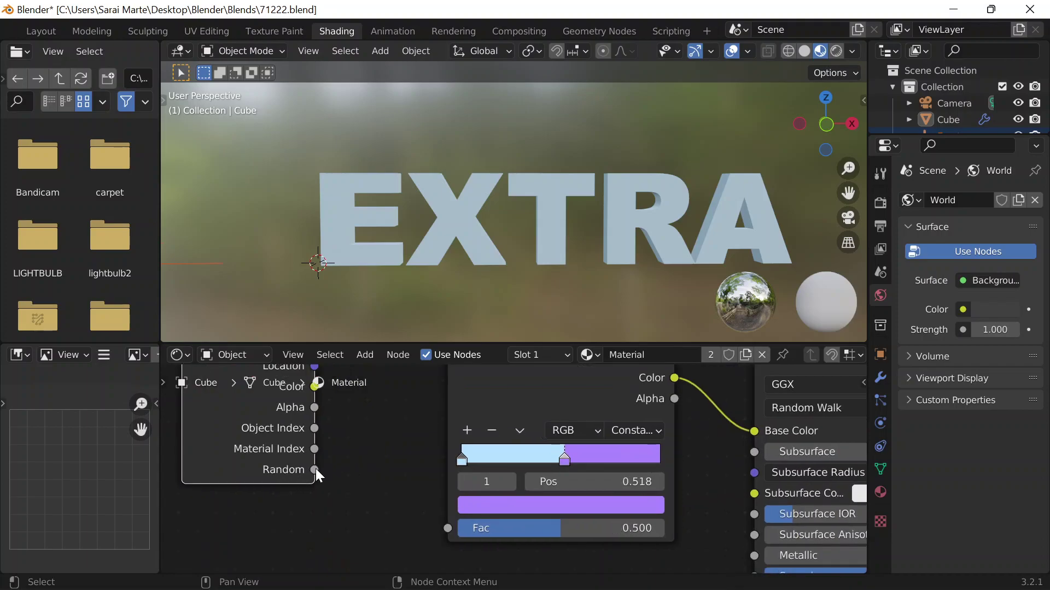
mouse_move(316, 475)
left_mouse_down()
mouse_move(433, 483)
mouse_move(317, 473)
left_mouse_up()
left_click_drag(247, 425, 301, 442)
left_click_drag(353, 479, 445, 531)
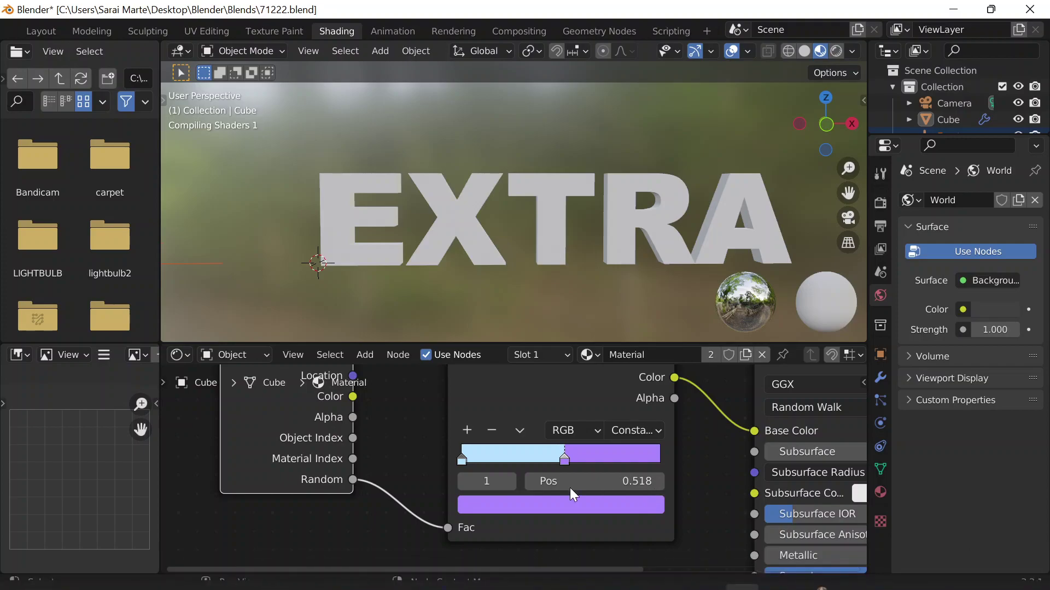
scroll(786, 223, "up", 3)
scroll(786, 223, "down", 3)
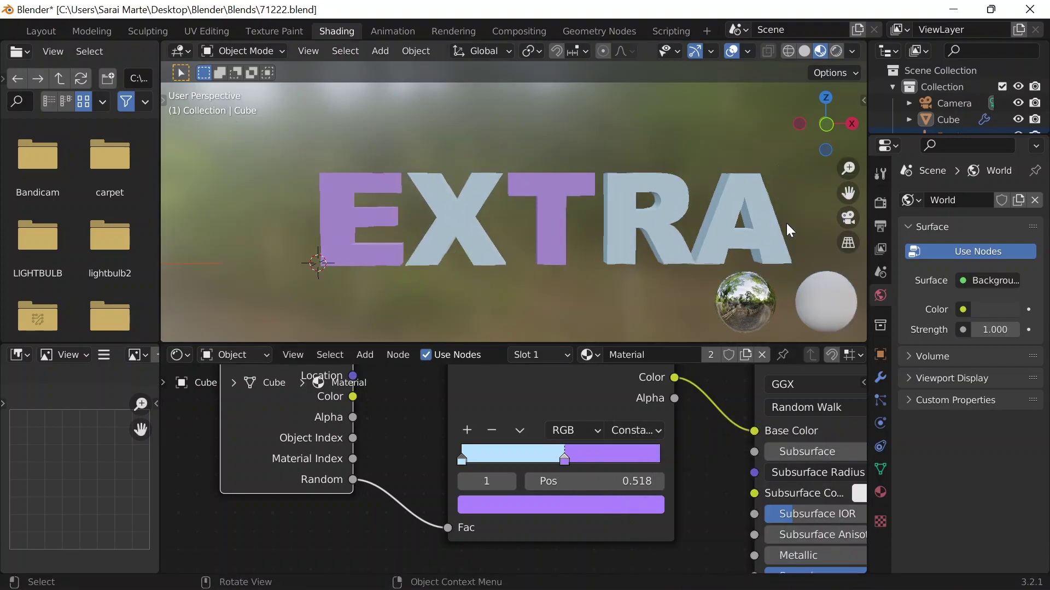
Step: Switch to the Coolors palette in the browser, copy the Orchid Crayola hex code FFACE4, and return to Blender
mouse_move(602, 572)
left_click(813, 572)
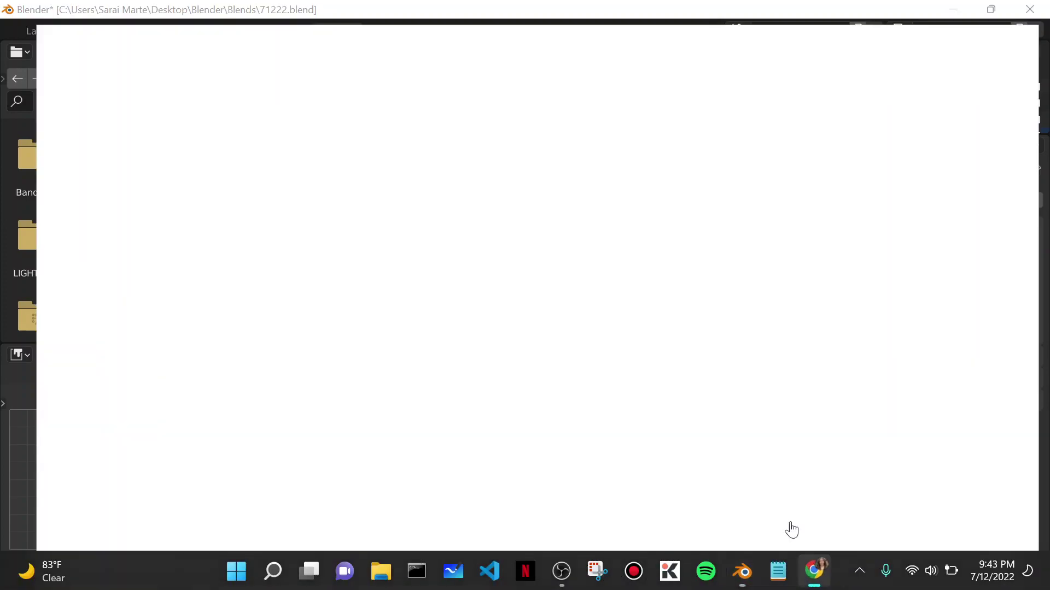
left_click(735, 435)
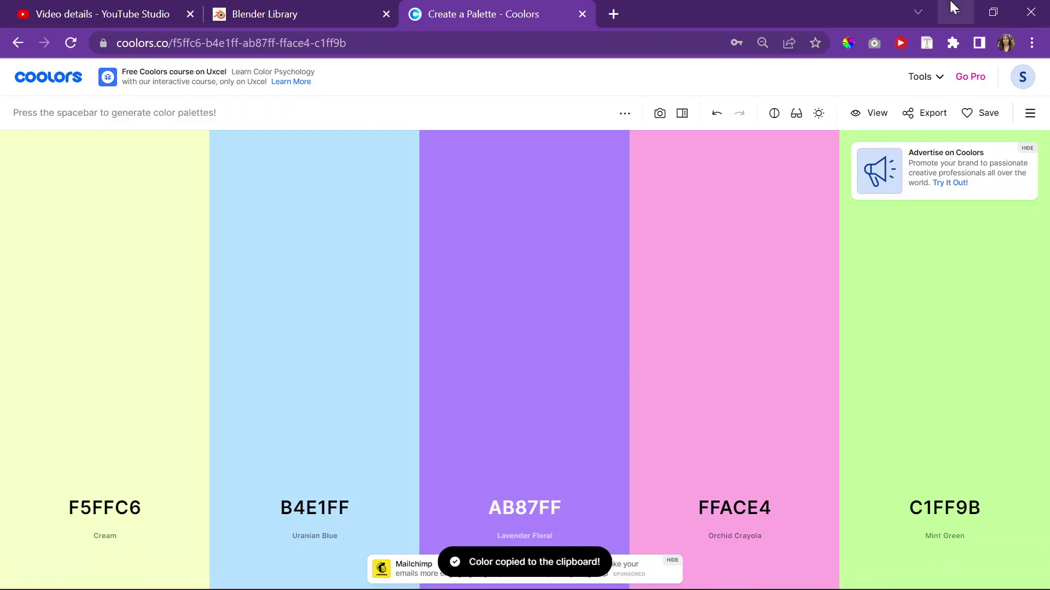
key("alt+Tab")
Step: Add a color stop between the ColorRamp's blue and purple stops and set it to hex FFACE4
left_click(466, 430)
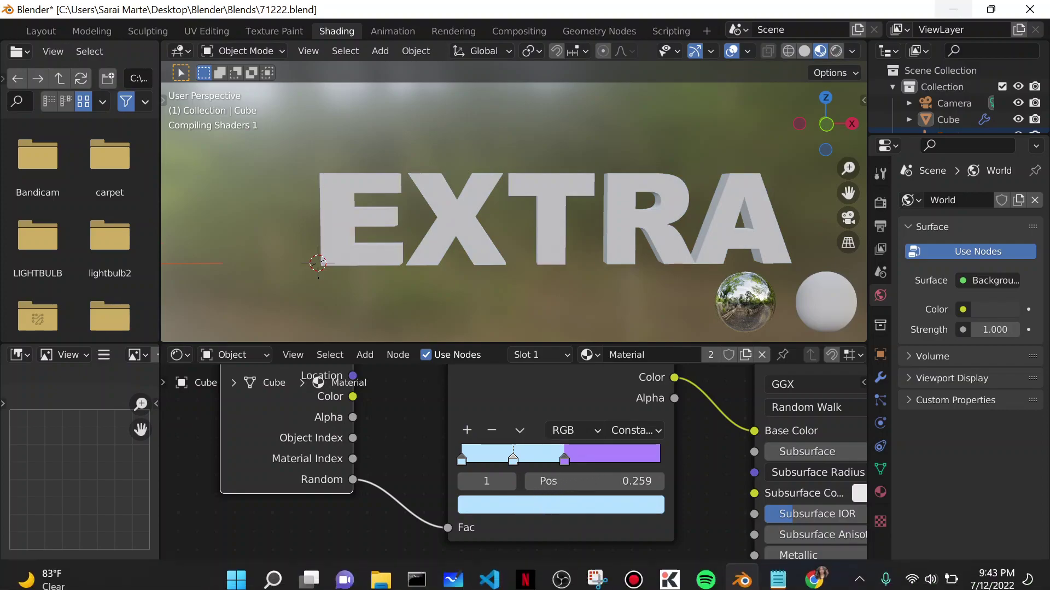
left_click(550, 504)
left_click(566, 419)
type("FFACE4")
key("Return")
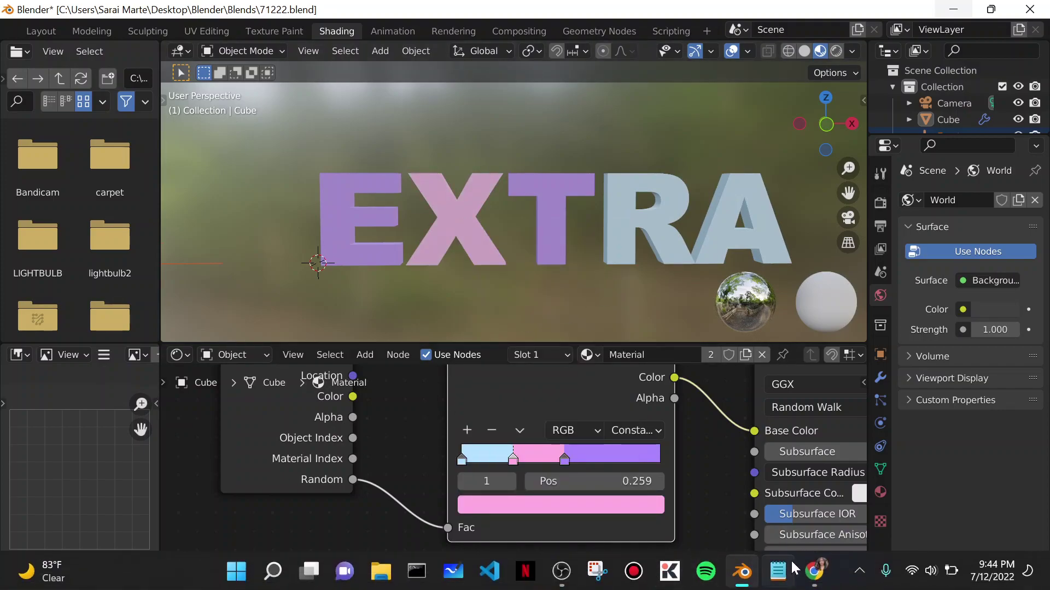
Step: Switch to the Coolors palette in the browser, copy the Cream hex code F5FFC6, and return to Blender
left_click(813, 572)
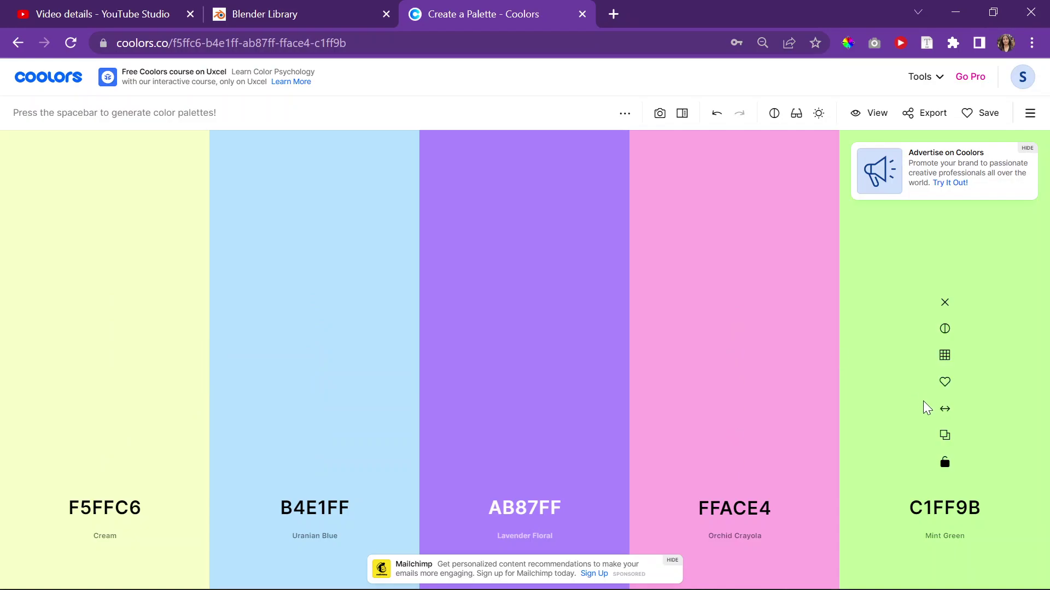
left_click(105, 435)
left_click(955, 11)
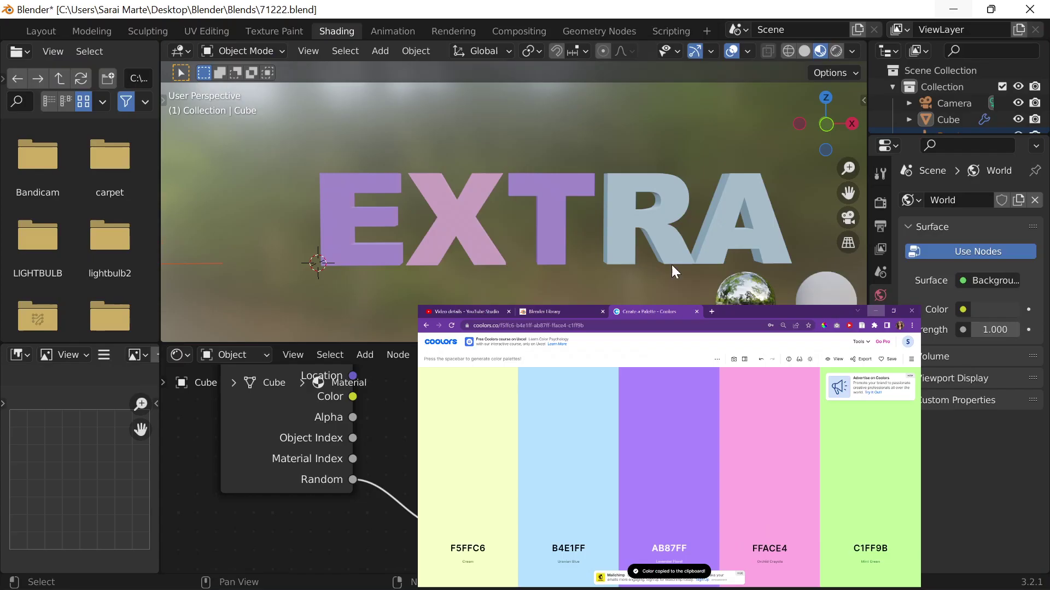
Step: Add a ColorRamp stop with hex F5FFC6 and place it between the blue and pink stops at about position 0.111
left_click(469, 429)
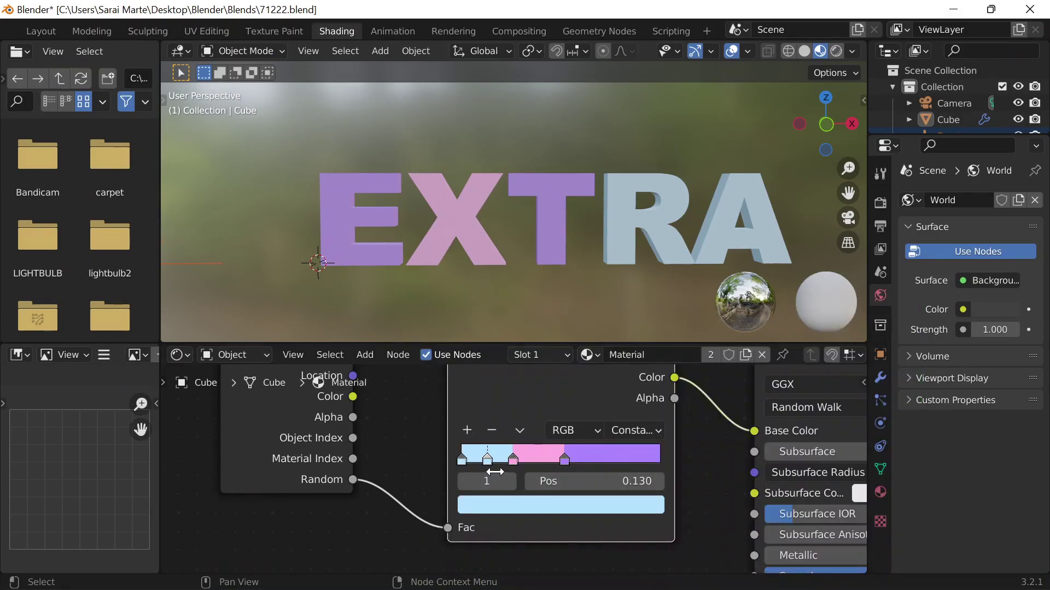
left_click_drag(488, 461, 623, 461)
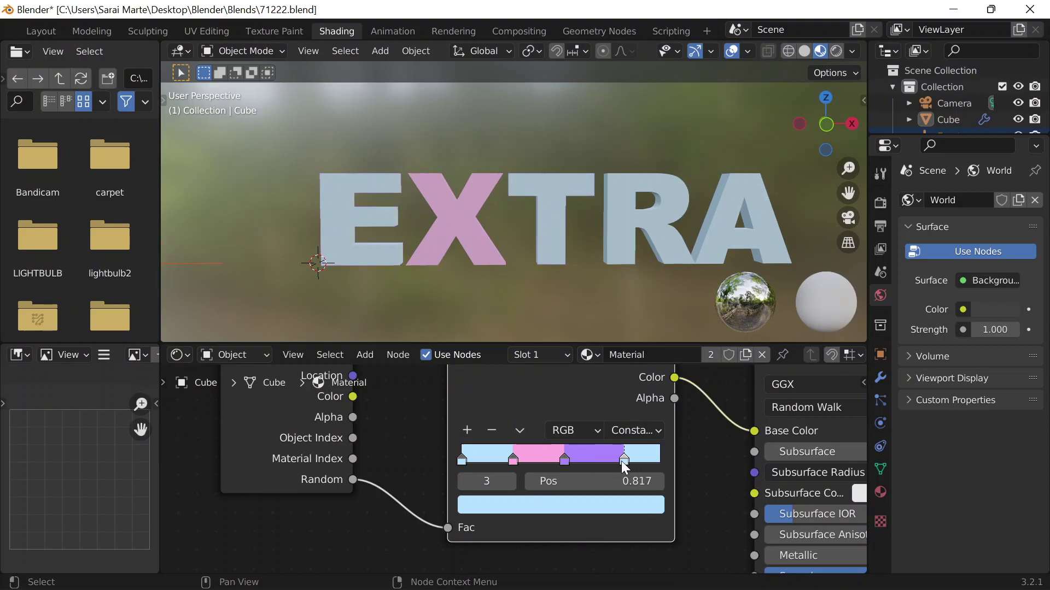
left_click(580, 504)
left_click(556, 425)
key("ctrl+v")
key("Return")
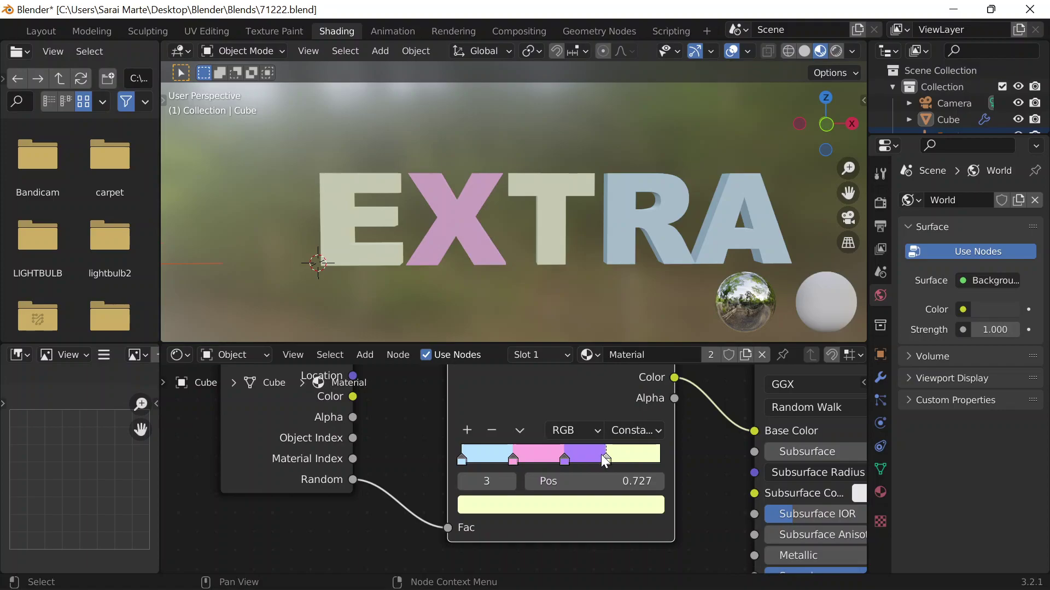
left_click_drag(605, 460, 480, 462)
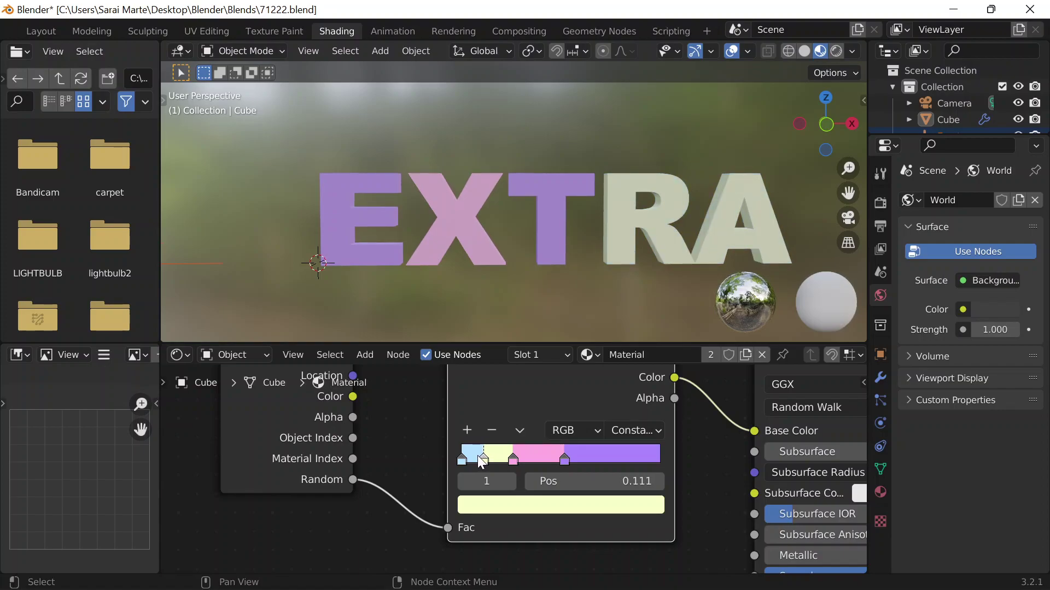
Step: Review the colored letters and the material's node chain, and check the Set Material node's material in the Geometry Nodes workspace
scroll(625, 196, "down", 4)
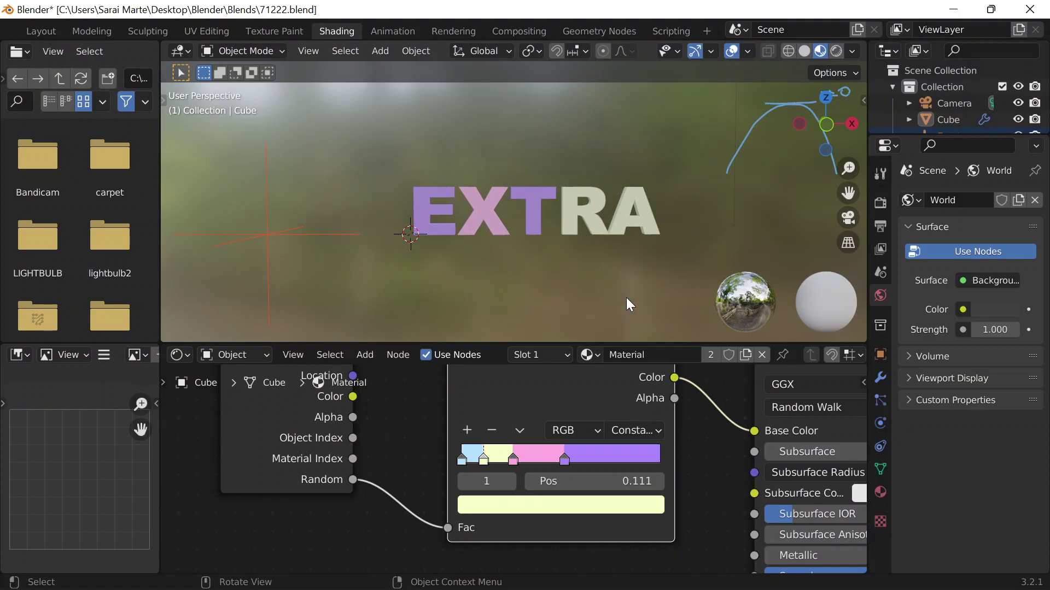
scroll(623, 423, "down", 2)
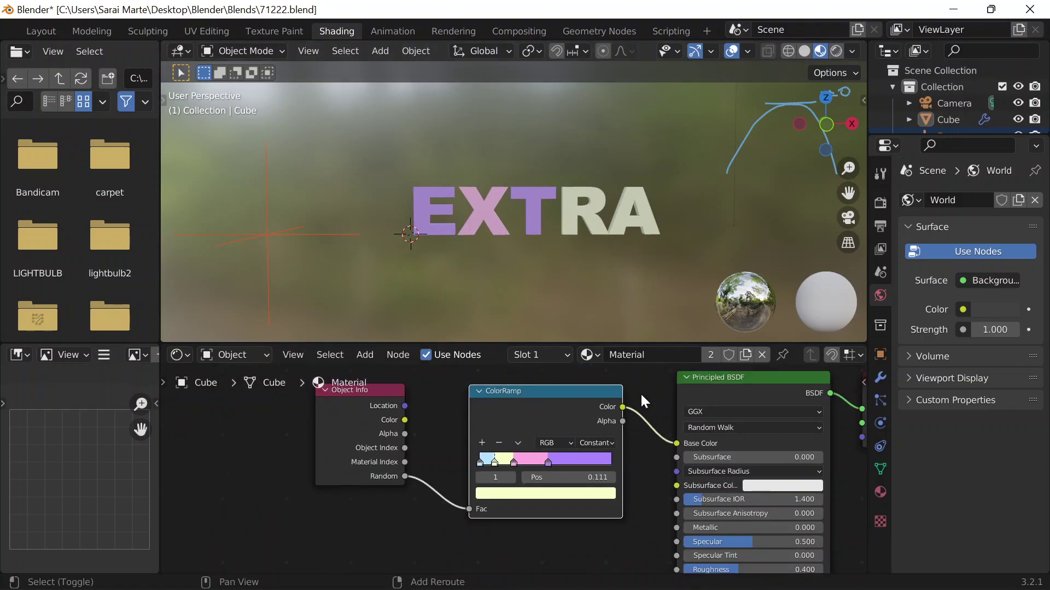
middle_click_drag(644, 383, 508, 403)
middle_click_drag(651, 235, 698, 229)
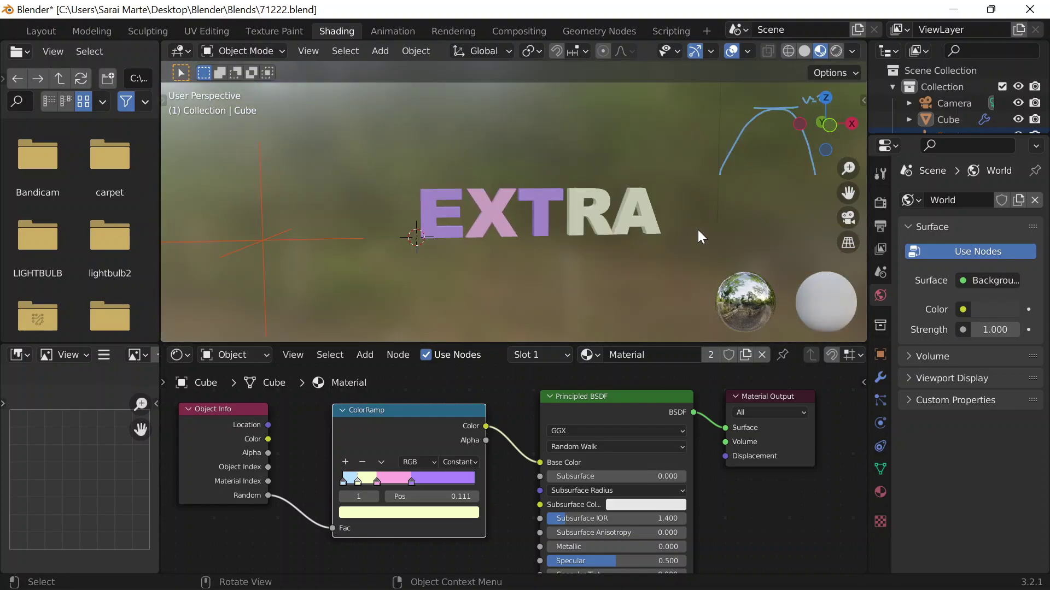
scroll(697, 230, "up", 2)
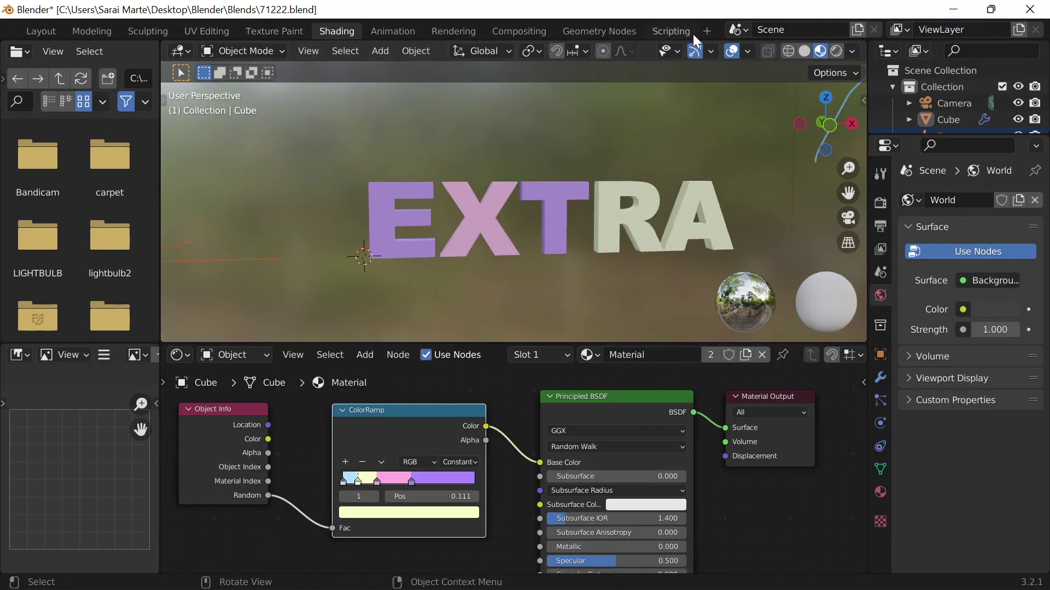
left_click(576, 34)
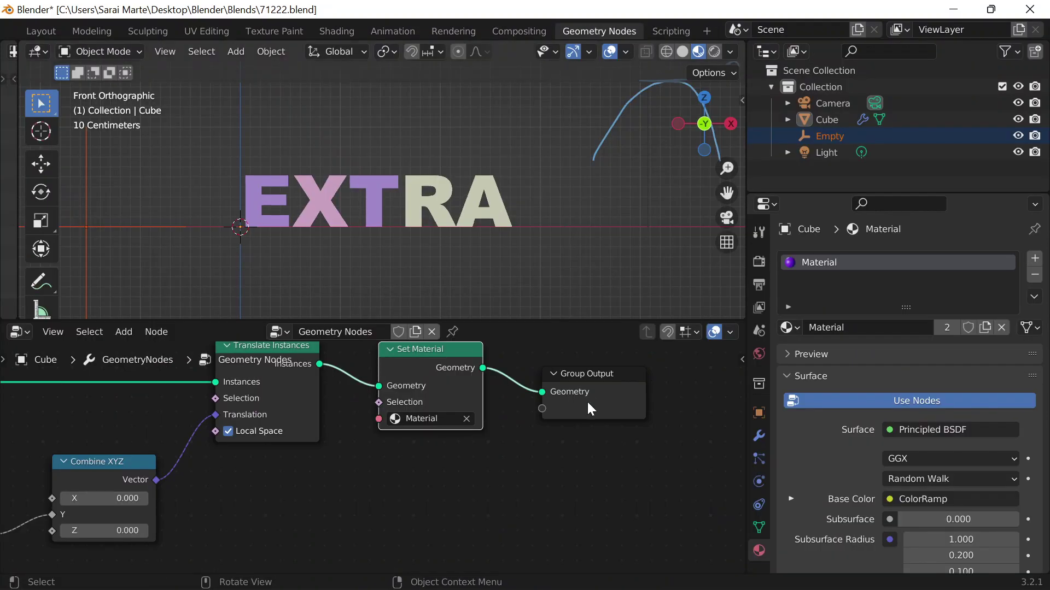
scroll(590, 409, "up", 2)
left_click(428, 412)
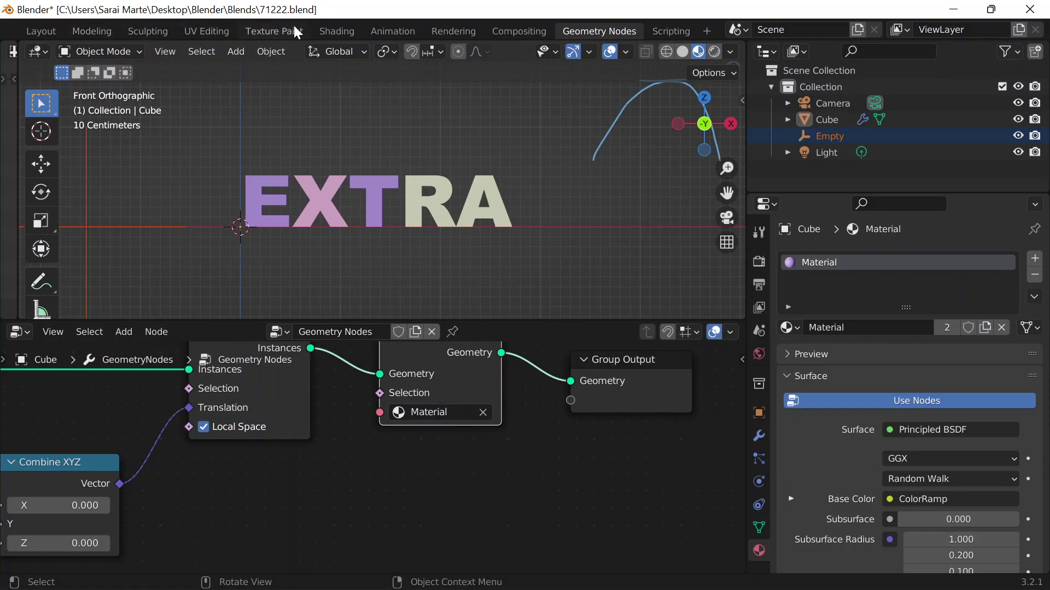
Step: Delete the Note annotation layer in the Layout workspace and switch back to the Select Box tool
left_click(53, 32)
middle_click_drag(394, 360, 676, 304)
left_click(23, 282)
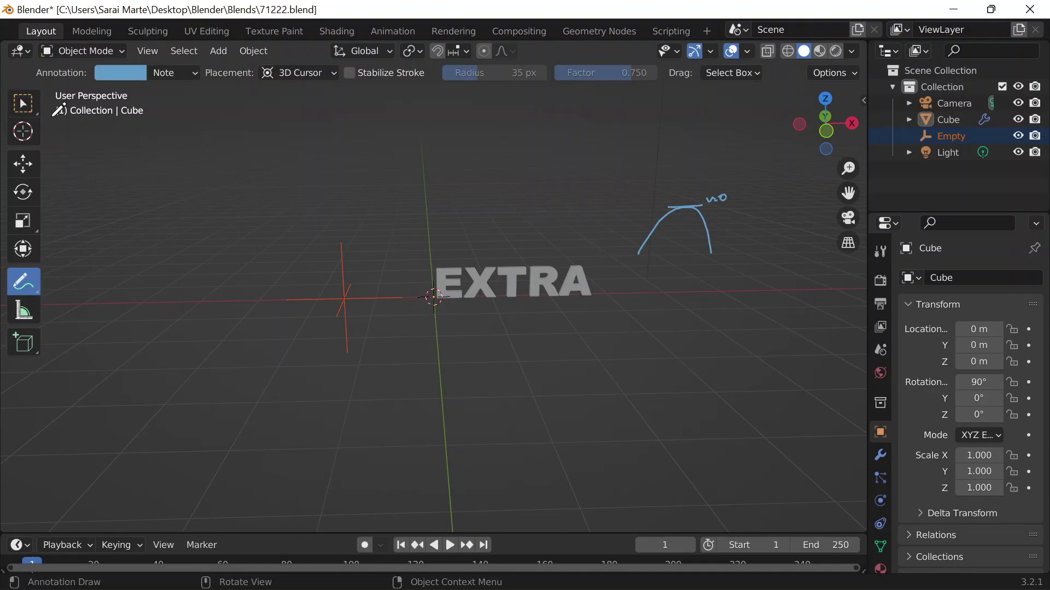
left_click(181, 74)
left_click(279, 104)
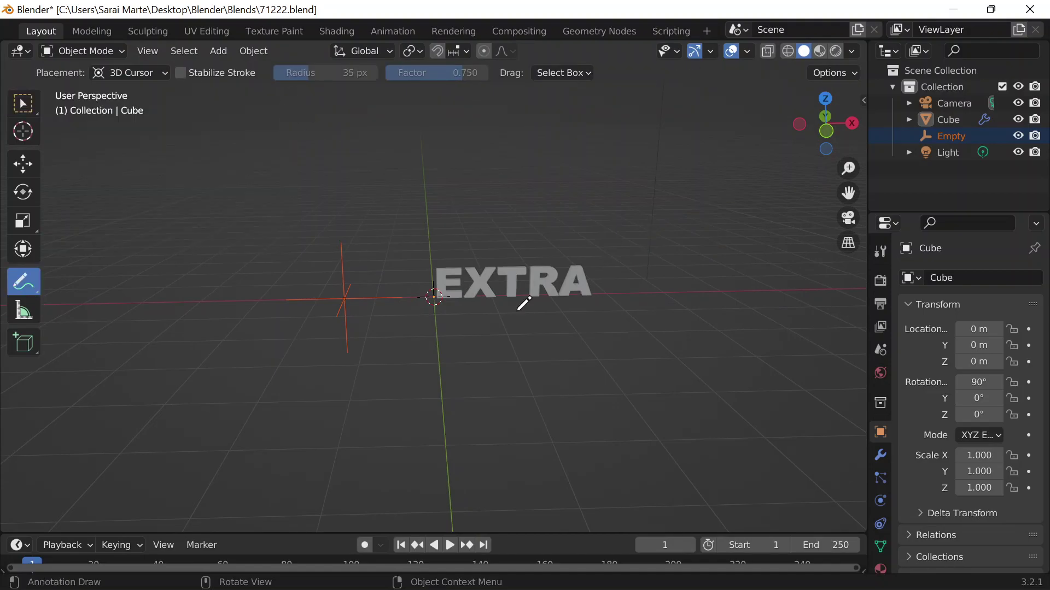
scroll(656, 333, "up", 5)
left_click(23, 104)
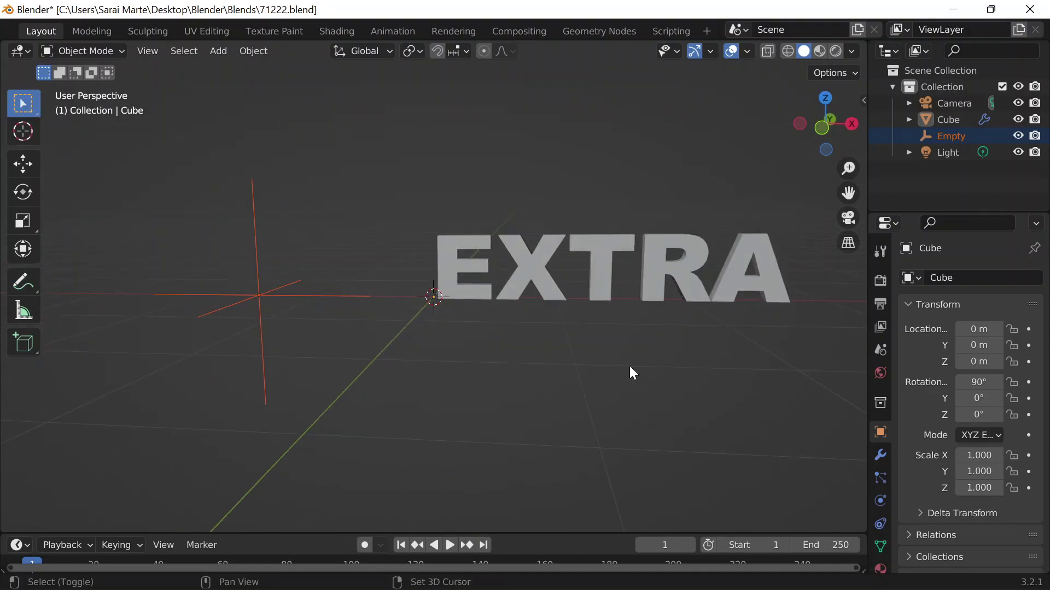
Step: Add a mesh plane at the EXTRA text's origin and scale it uniformly to about 2.695
middle_click_drag(629, 366, 509, 339, "shift")
key("shift+a")
mouse_move(444, 260)
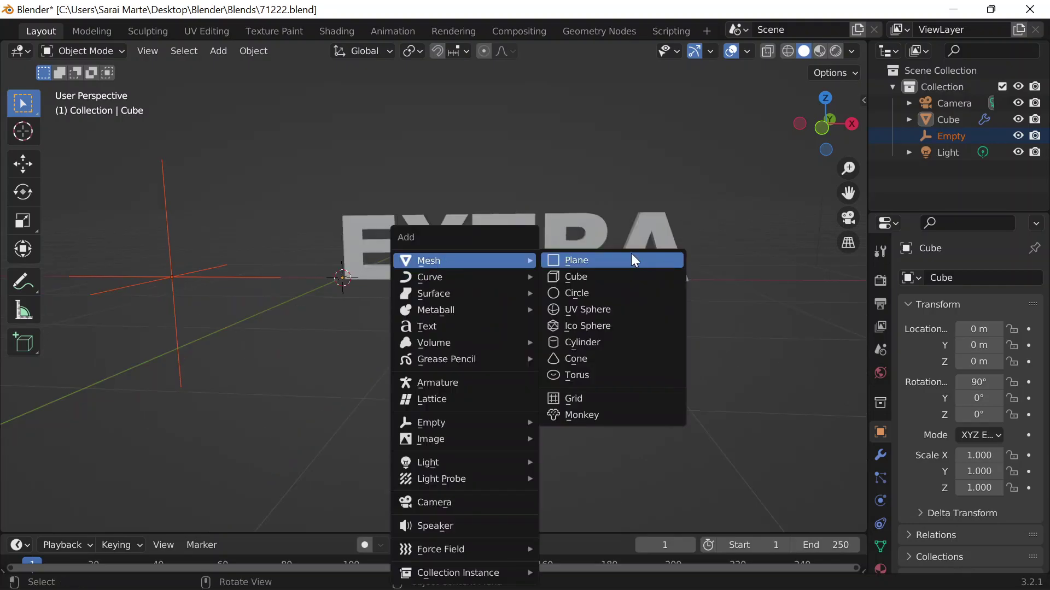
left_click(631, 255)
key("s")
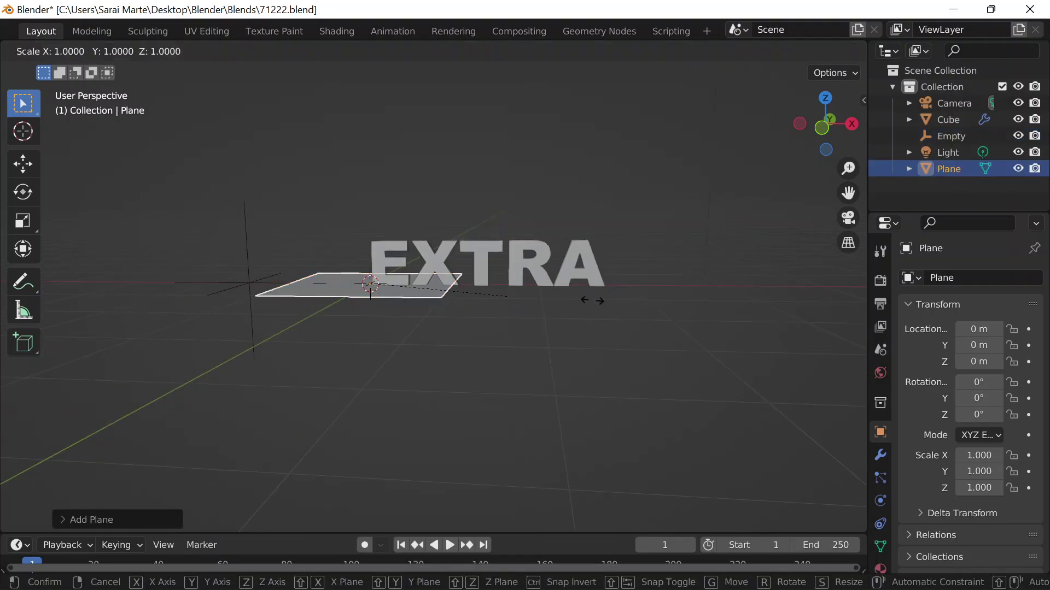
left_click(749, 306)
Step: Move the plane along X to about 1.38 m so it is centred under the EXTRA text
middle_click_drag(548, 316, 600, 343)
key("g")
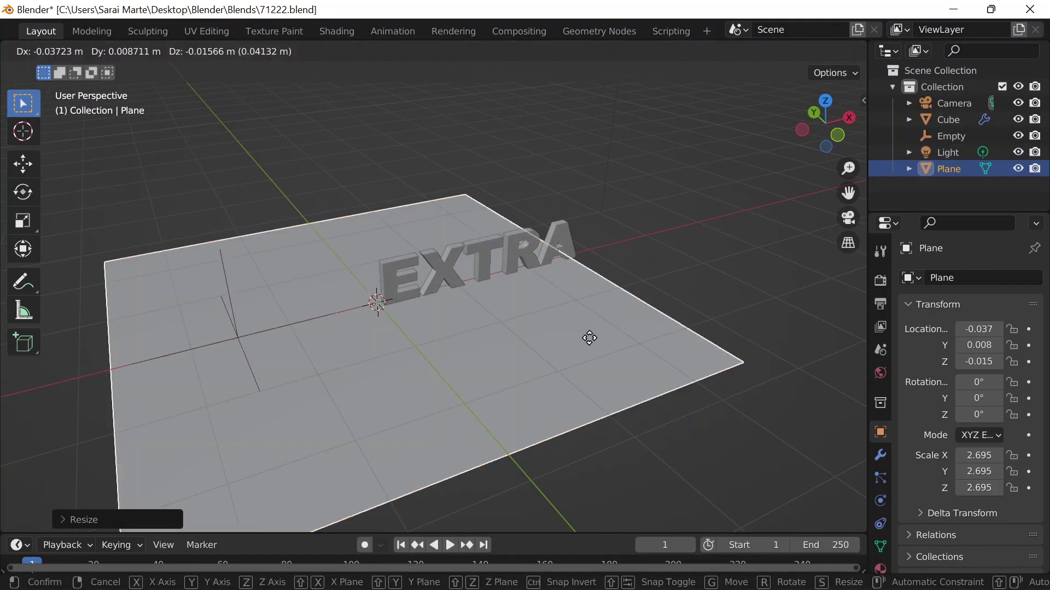
key("x")
left_click(685, 334)
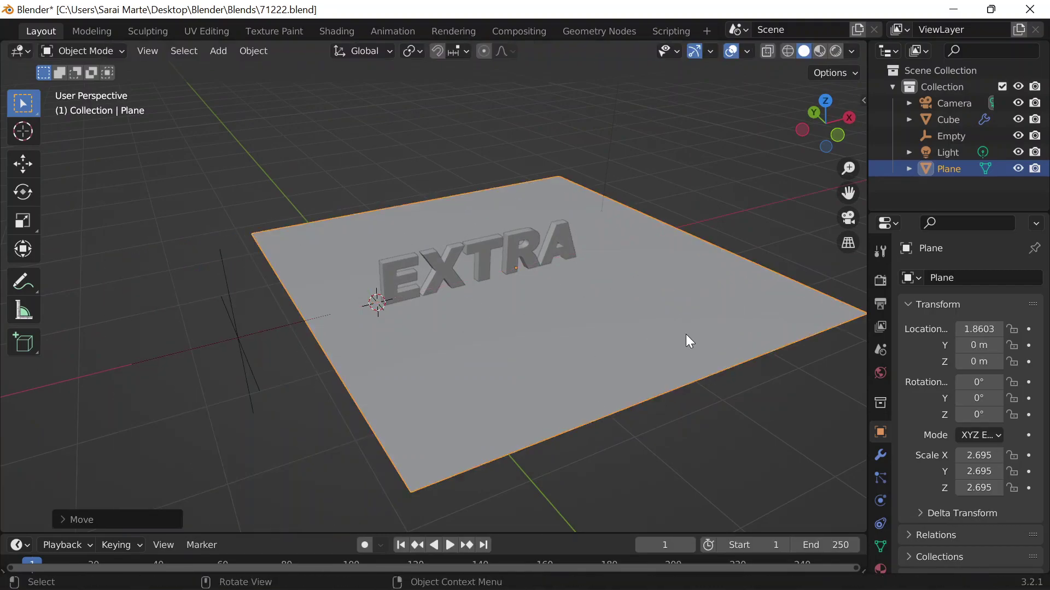
mouse_move(686, 333)
middle_mouse_down()
mouse_move(650, 322)
mouse_move(673, 332)
middle_mouse_up()
key("g")
key("x")
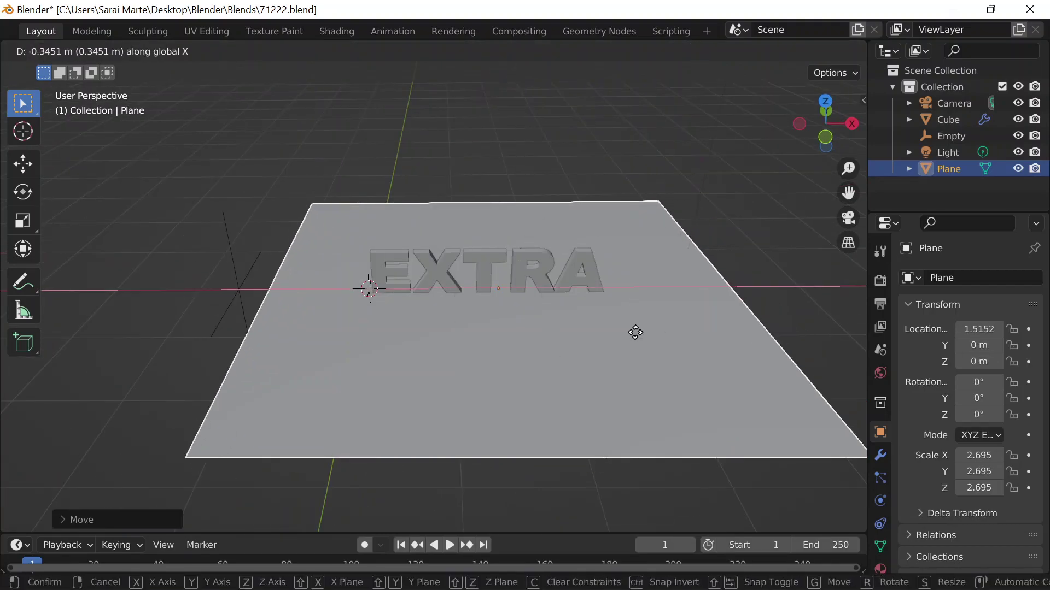
left_click(615, 332)
Step: In Edit Mode, extrude the plane's edge behind the text straight up along Z into a backdrop wall, and return to Object Mode
key("Tab")
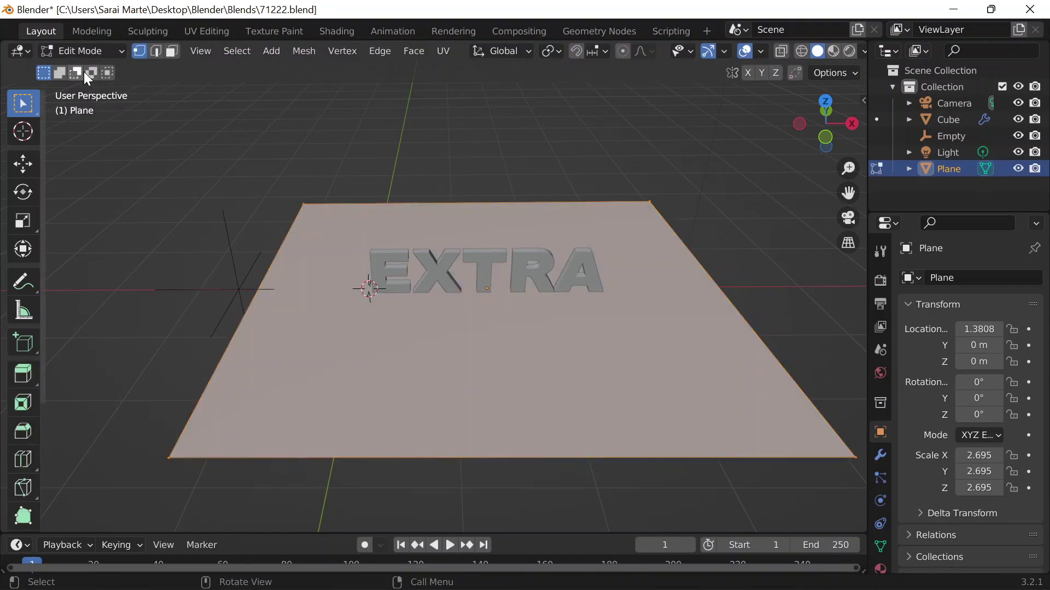
left_click(93, 51)
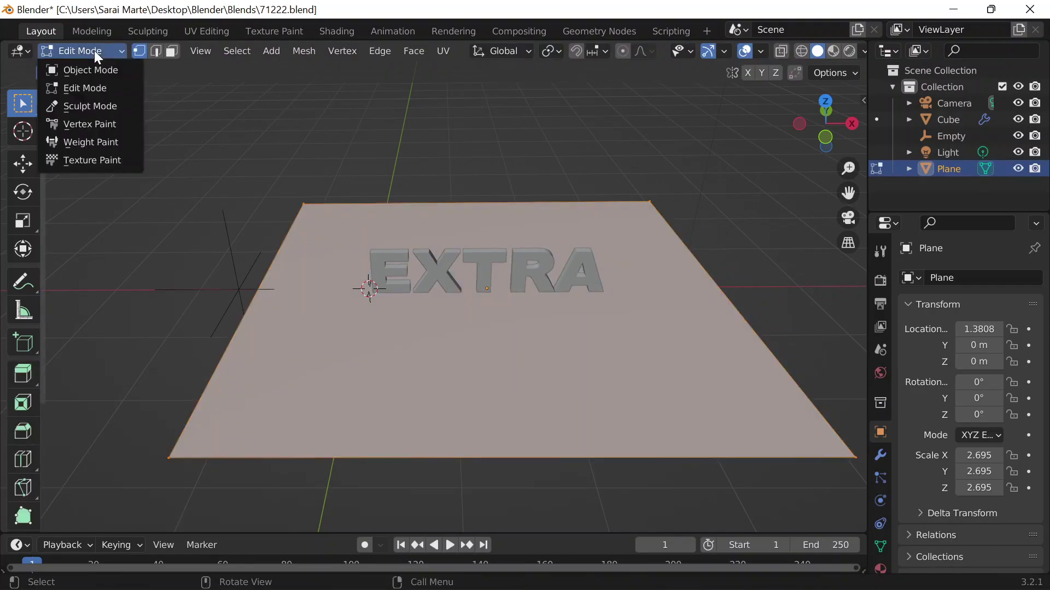
left_click(76, 88)
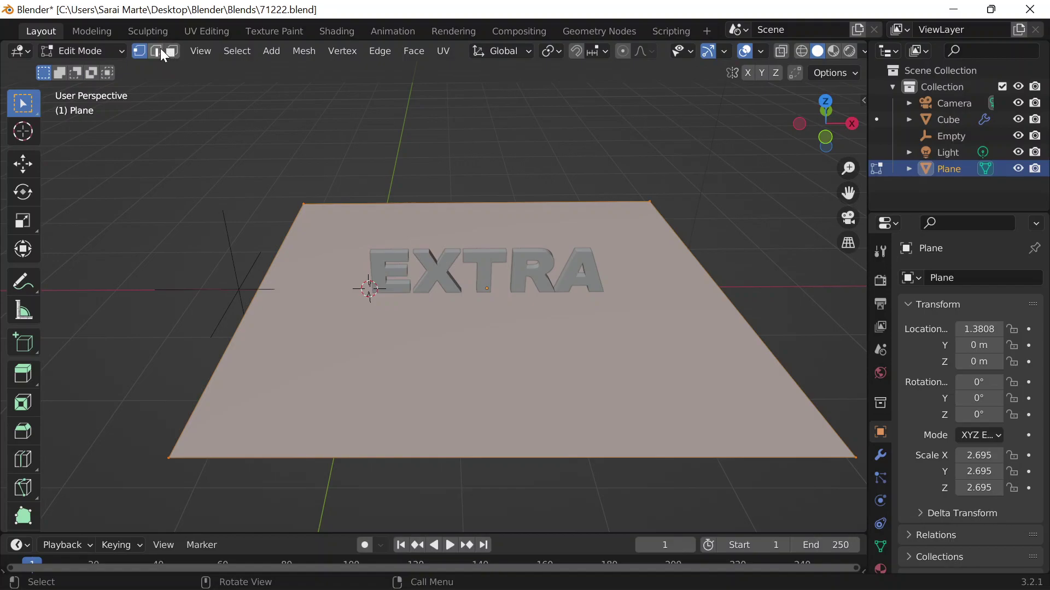
left_click(433, 200)
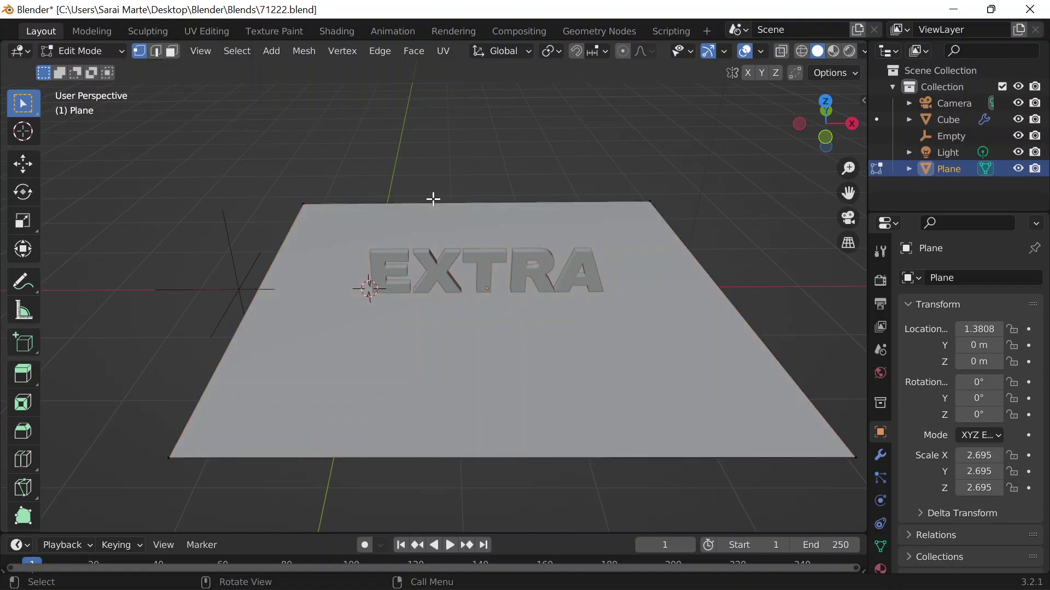
scroll(434, 207, "down", 5)
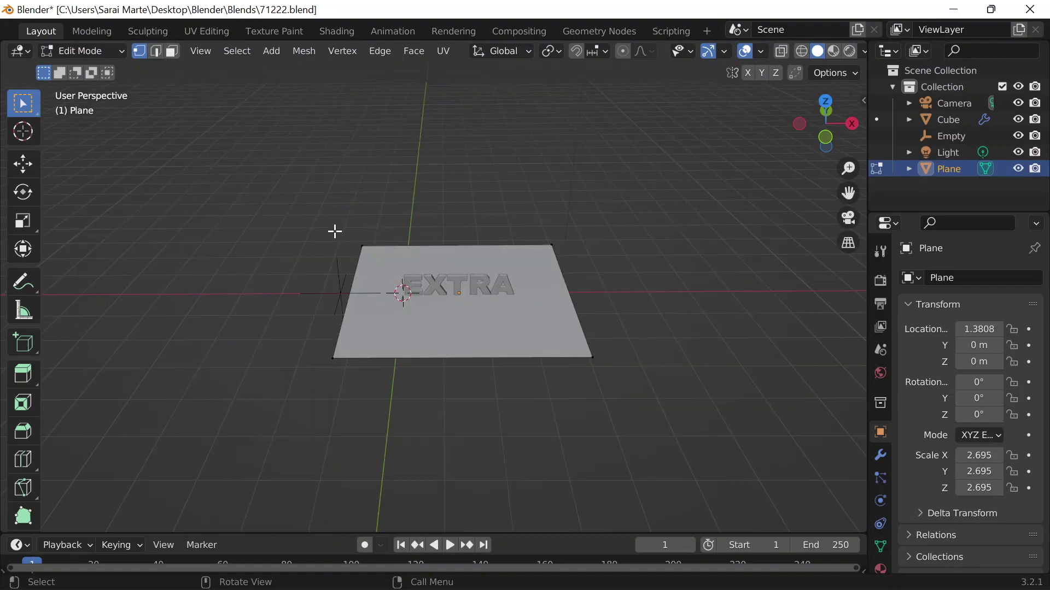
left_click(436, 258)
left_click(156, 50)
left_click(456, 273)
key("e")
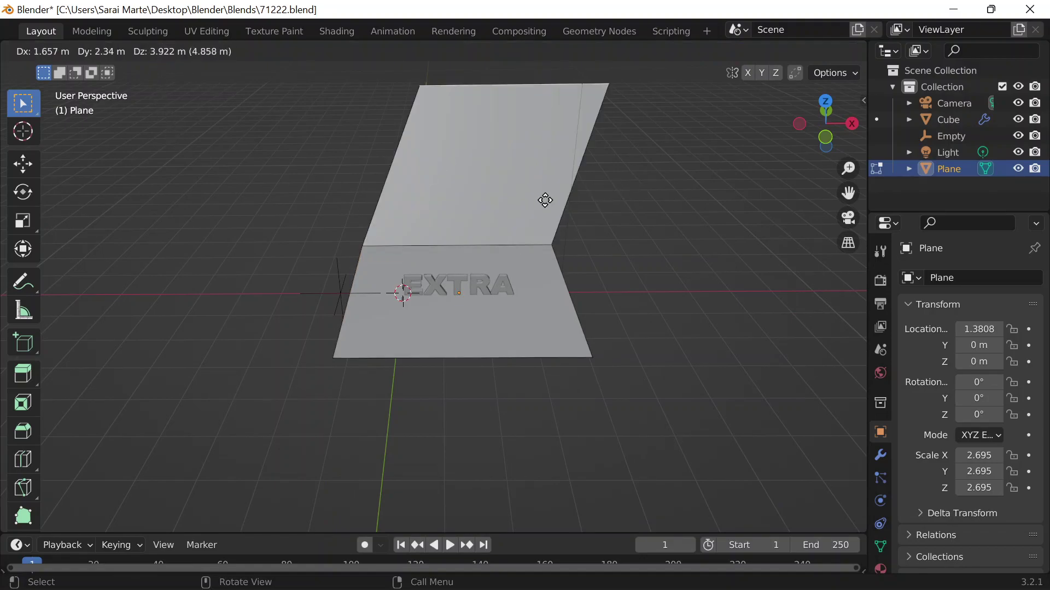
key("z")
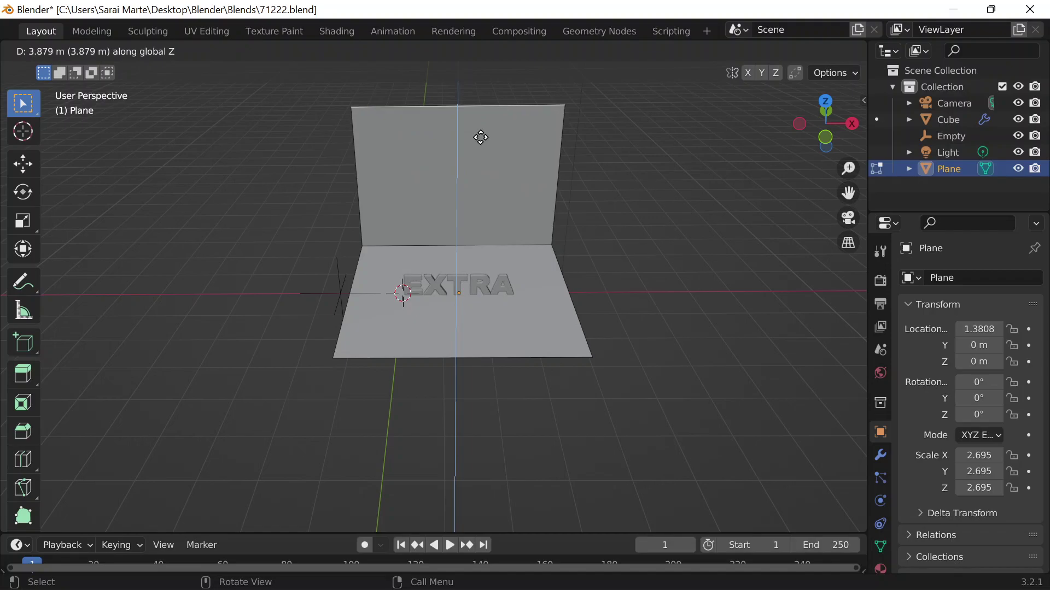
left_click(481, 119)
middle_click_drag(635, 234, 545, 202)
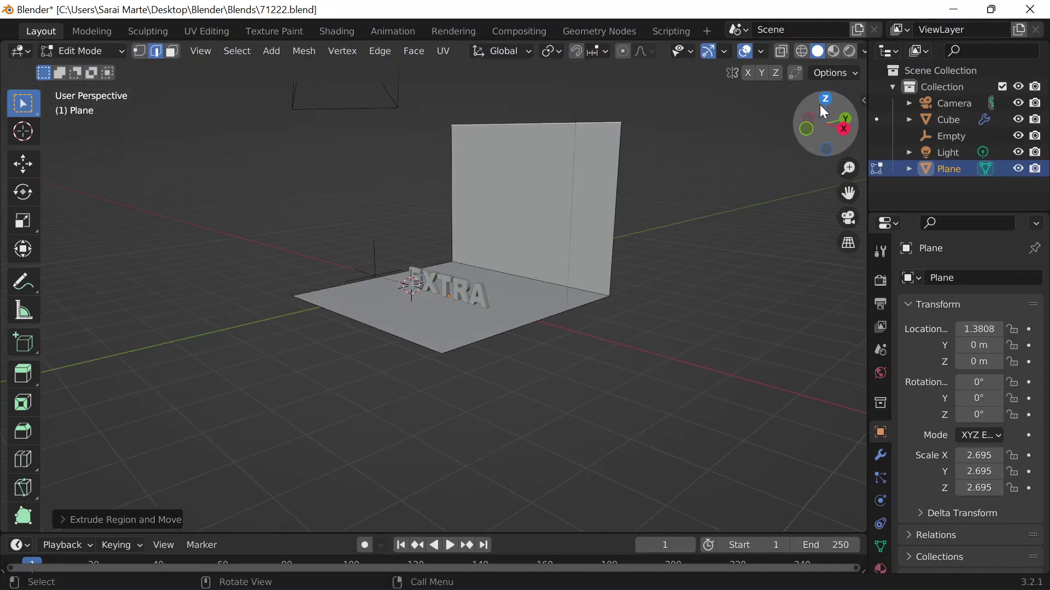
middle_click_drag(763, 251, 665, 290)
key("Tab")
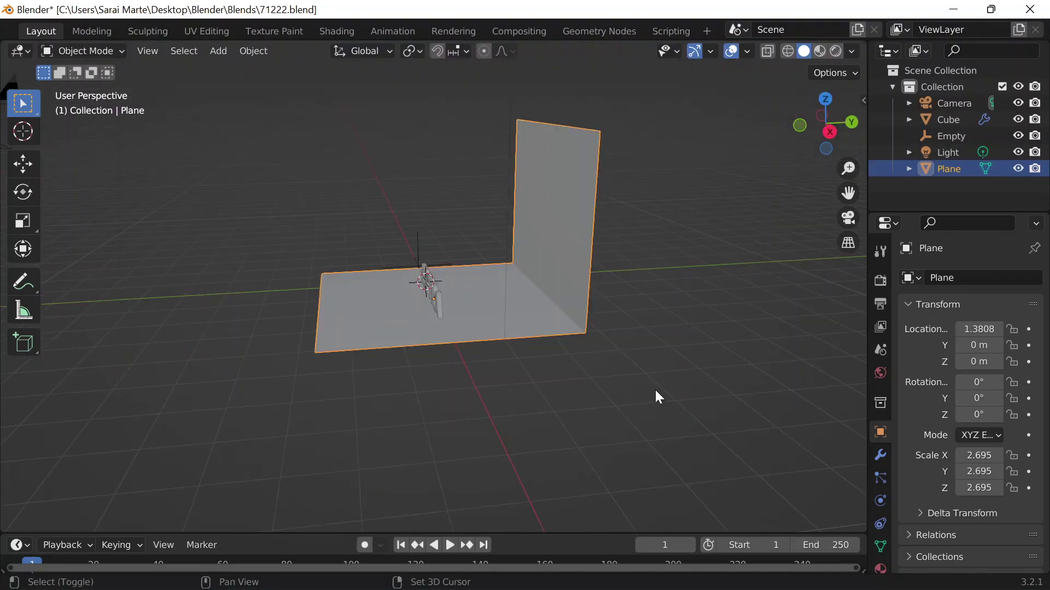
Step: Add a Bevel modifier to the plane with an amount of 0.32 m and 23 segments to round the fold
middle_click_drag(656, 398, 831, 420)
scroll(571, 335, "up", 5)
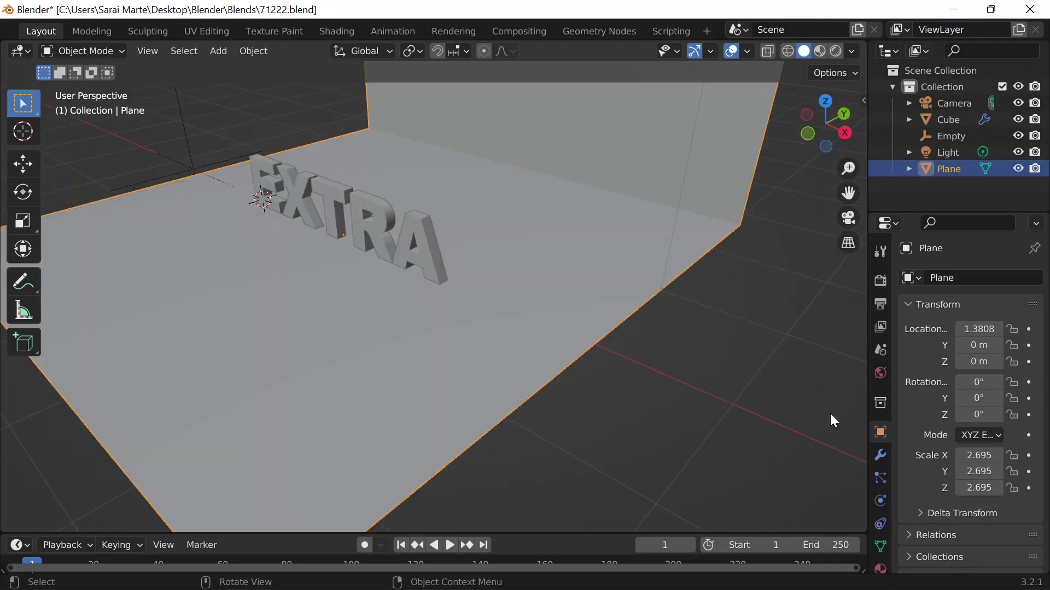
left_click(879, 456)
left_click_drag(864, 404, 800, 350)
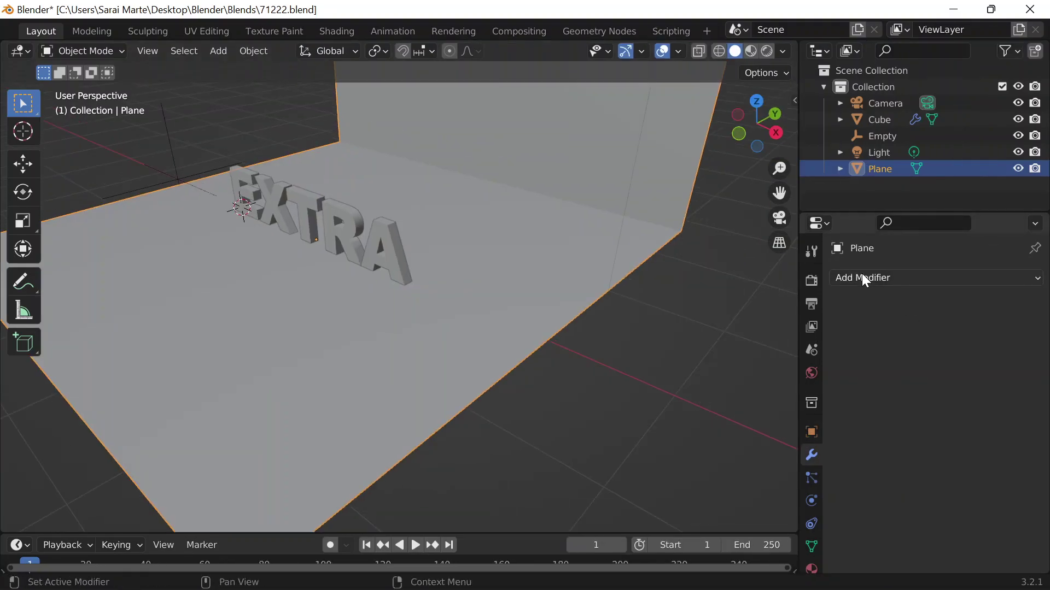
left_click(862, 276)
left_click(701, 338)
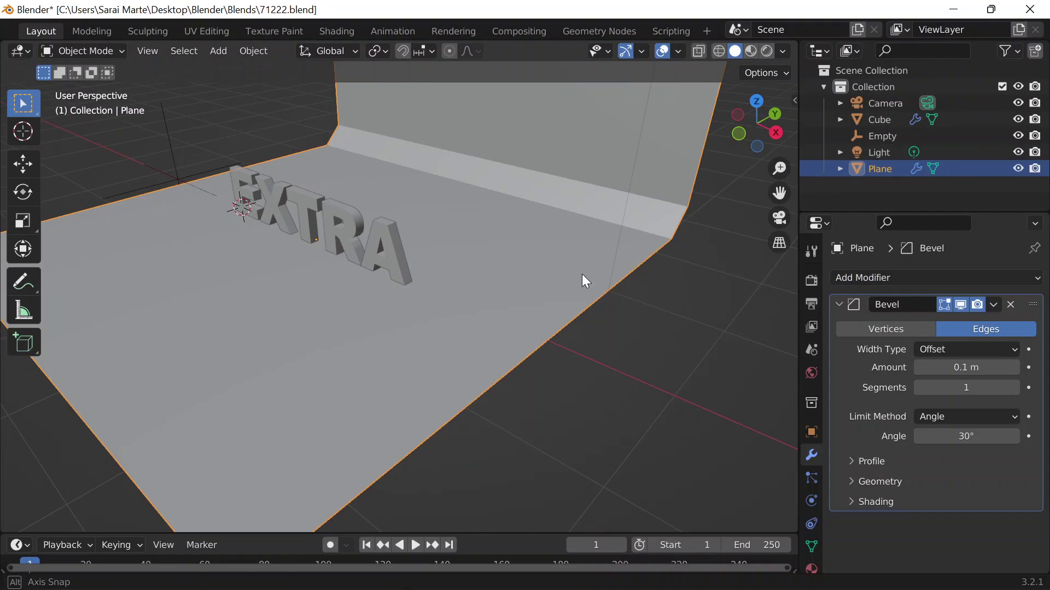
middle_click_drag(584, 281, 662, 222)
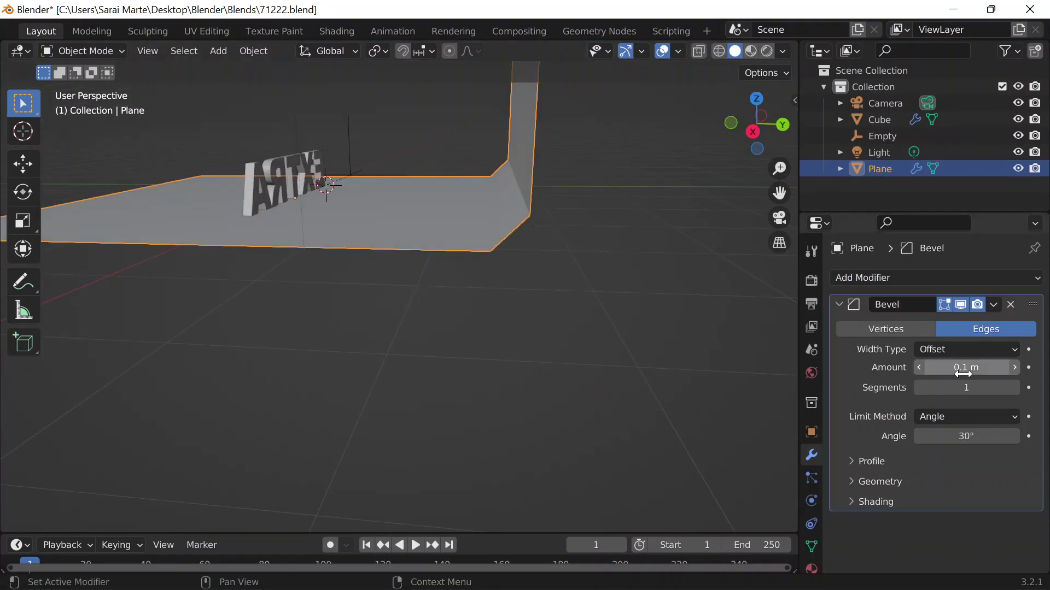
mouse_move(951, 368)
left_mouse_down()
mouse_move(985, 368)
mouse_move(968, 368)
left_mouse_up()
left_click_drag(966, 387, 1009, 388)
middle_click_drag(601, 365, 456, 156)
right_click(456, 156)
key("Escape")
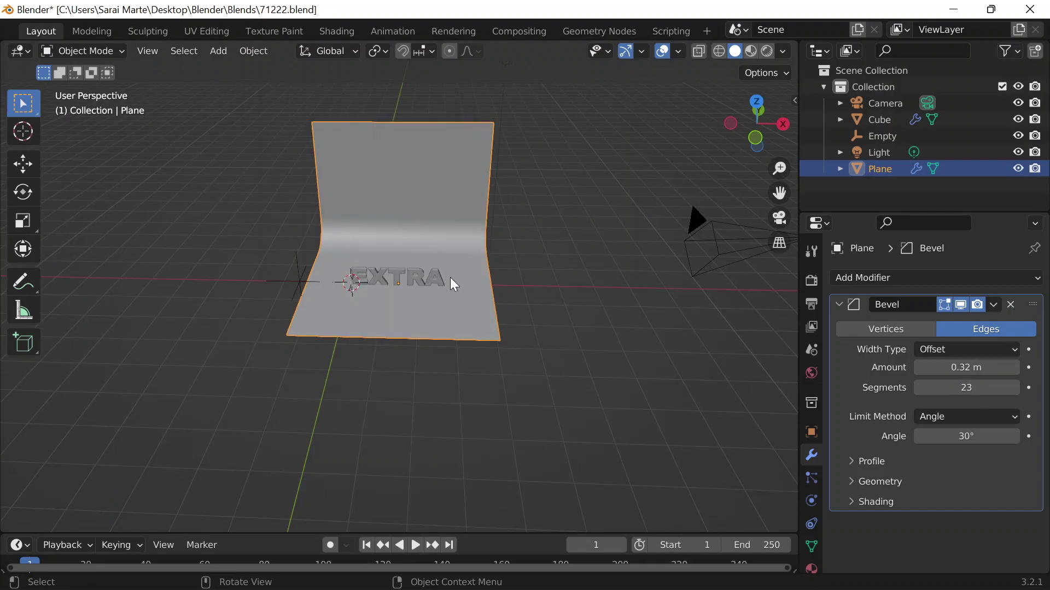
Step: Widen the backdrop plane along X by a factor of about 2.3
key("s")
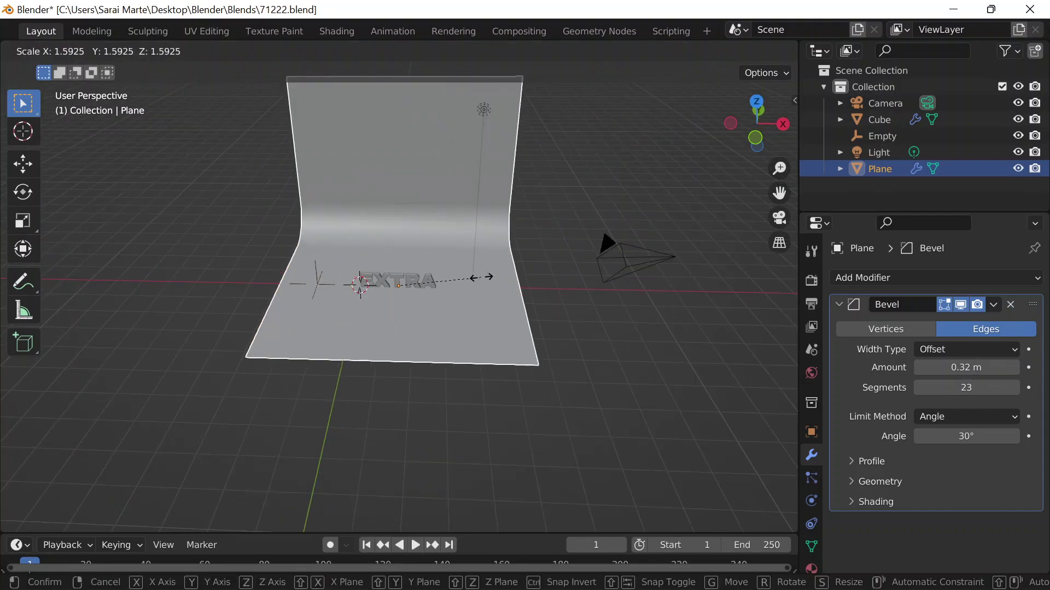
key("x")
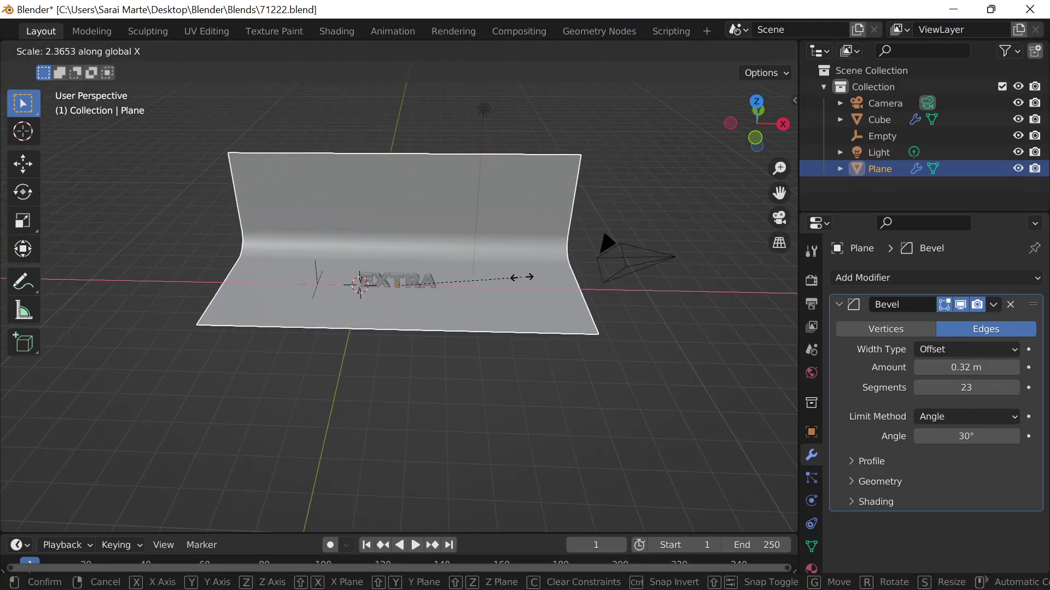
left_click(514, 276)
Step: Lower the backdrop plane along Z by about 0.09 m so the floor sits just beneath the letters
middle_click_drag(474, 313, 595, 278)
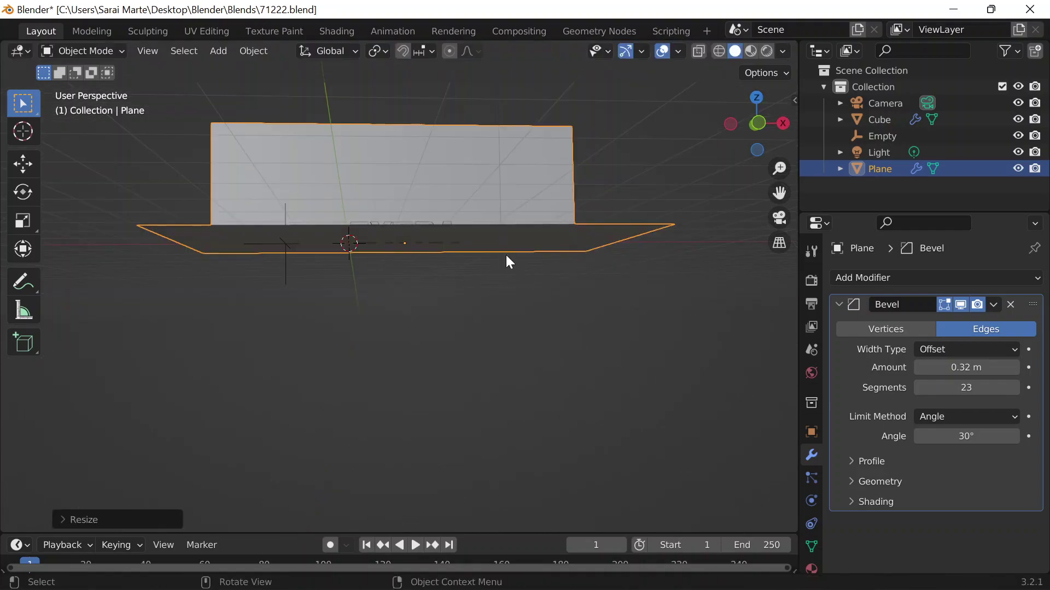
scroll(506, 243, "up", 5)
key("g")
key("z")
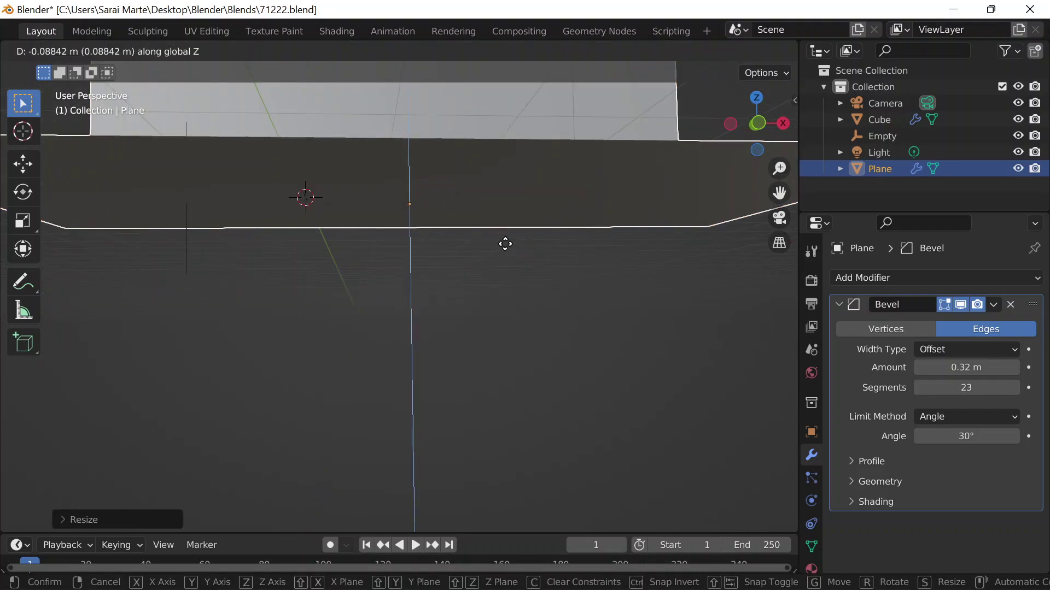
left_click(503, 247)
middle_click_drag(501, 247, 508, 295)
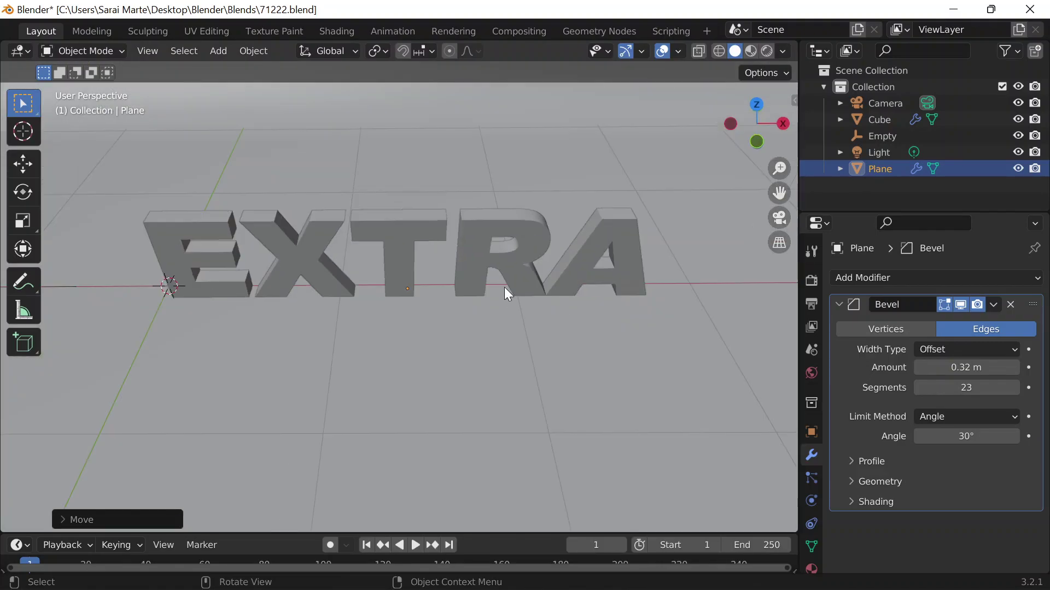
middle_click_drag(505, 287, 523, 307)
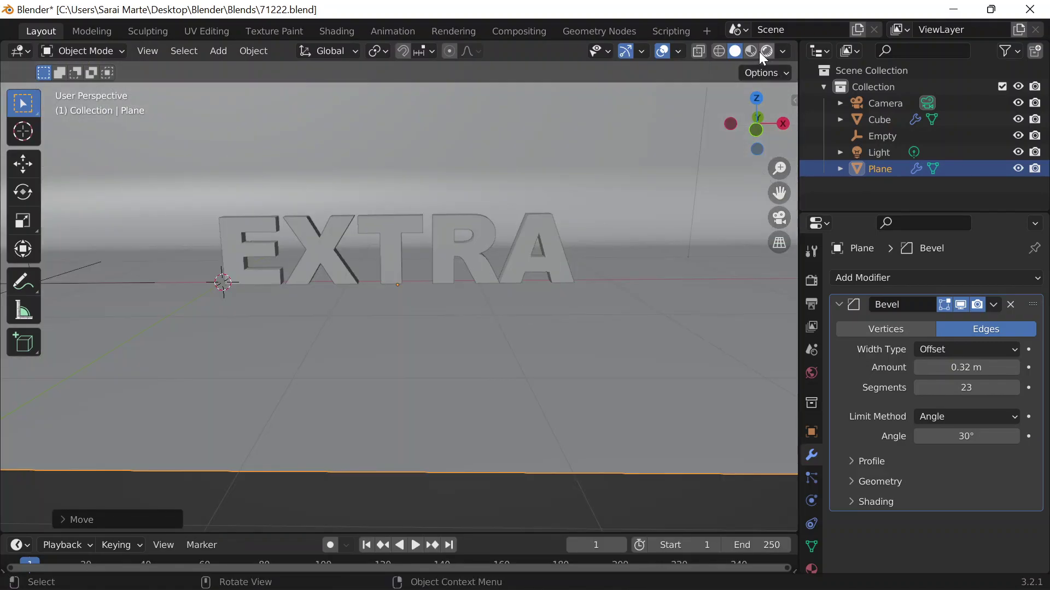
Step: Save the file and switch the viewport to rendered shading to preview the text on the backdrop
key("ctrl+s")
scroll(469, 132, "down", 5)
scroll(362, 254, "up", 1)
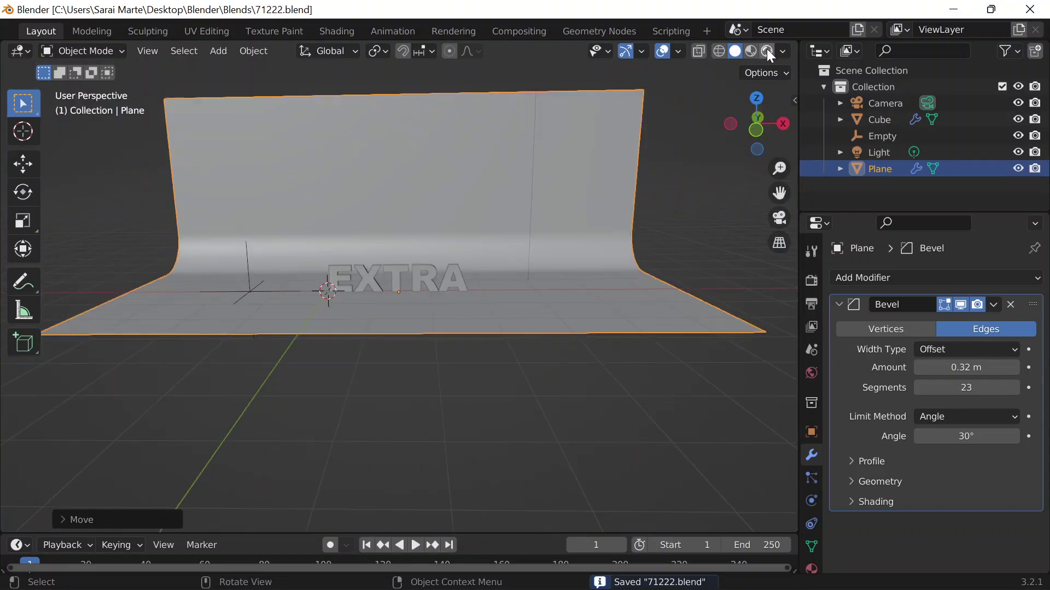
left_click(767, 49)
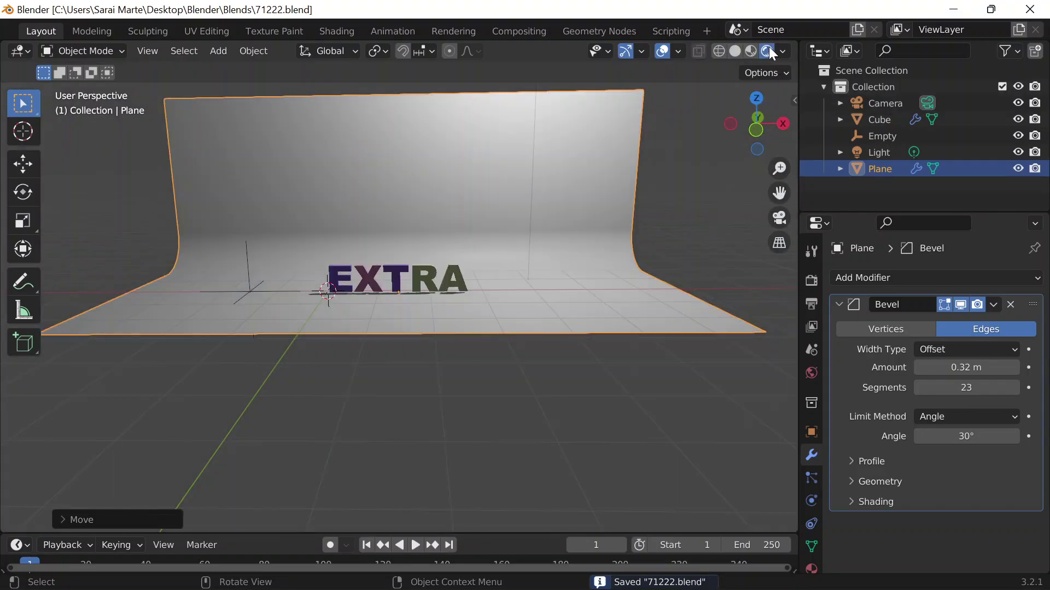
scroll(464, 231, "up", 2)
scroll(465, 234, "down", 4)
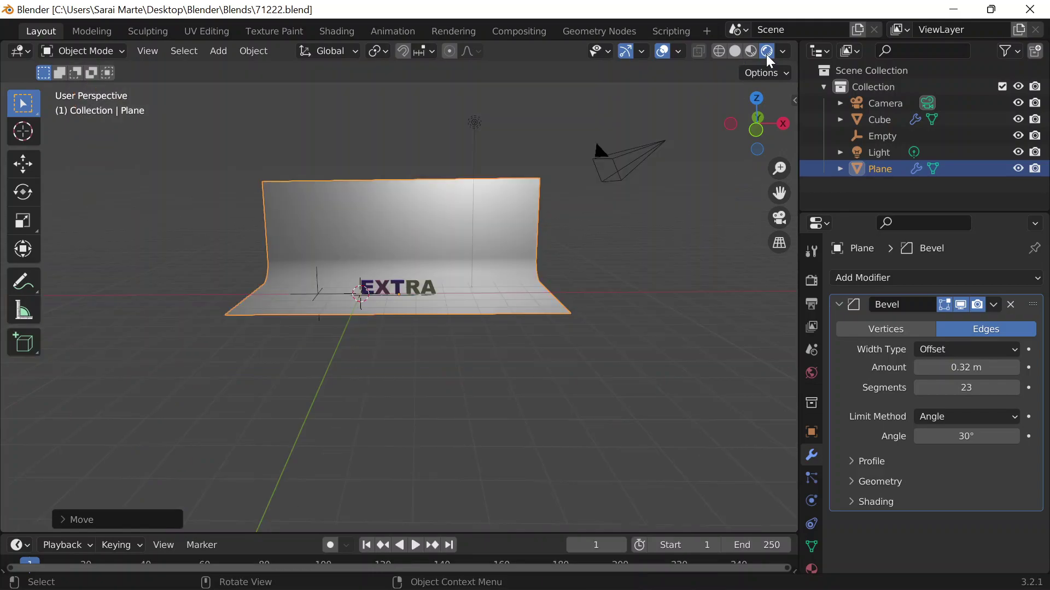
Step: Change the scene light to a Sun with strength 3 and turn off its shadow
left_click(474, 123)
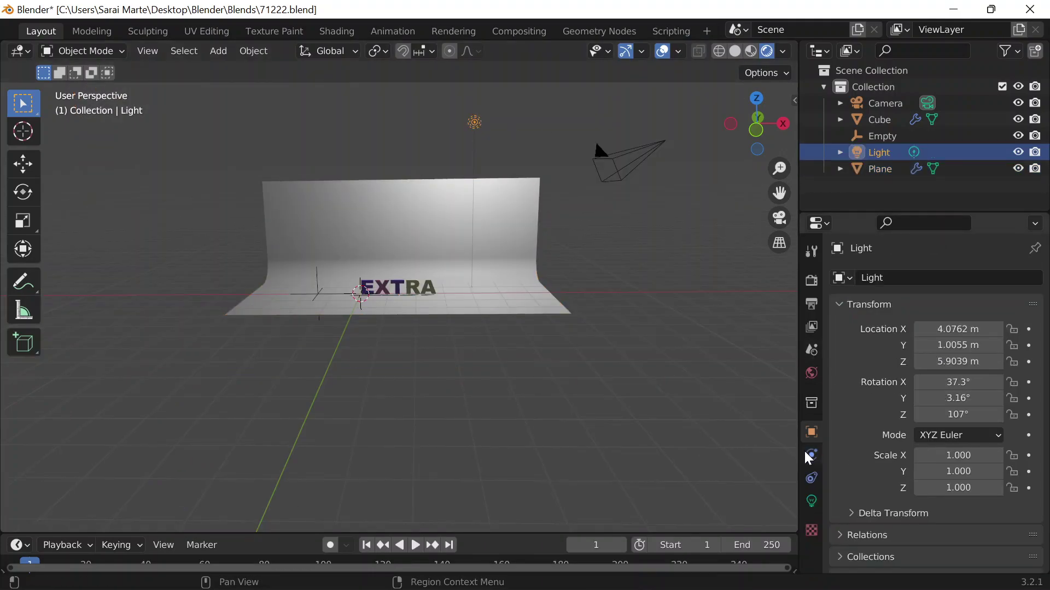
left_click(811, 500)
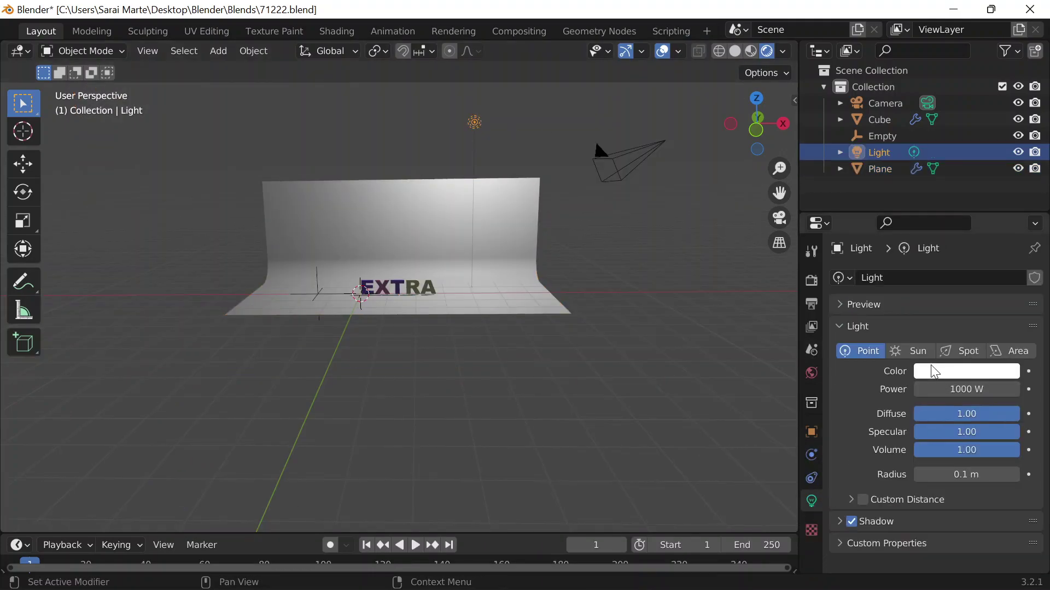
left_click(910, 351)
left_click(952, 389)
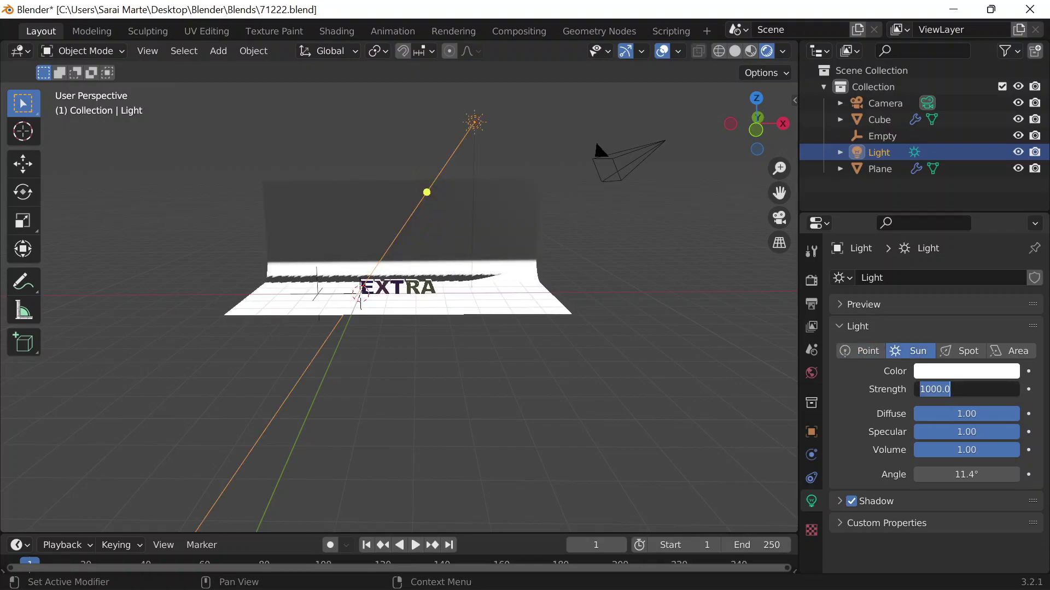
type("3")
key("Return")
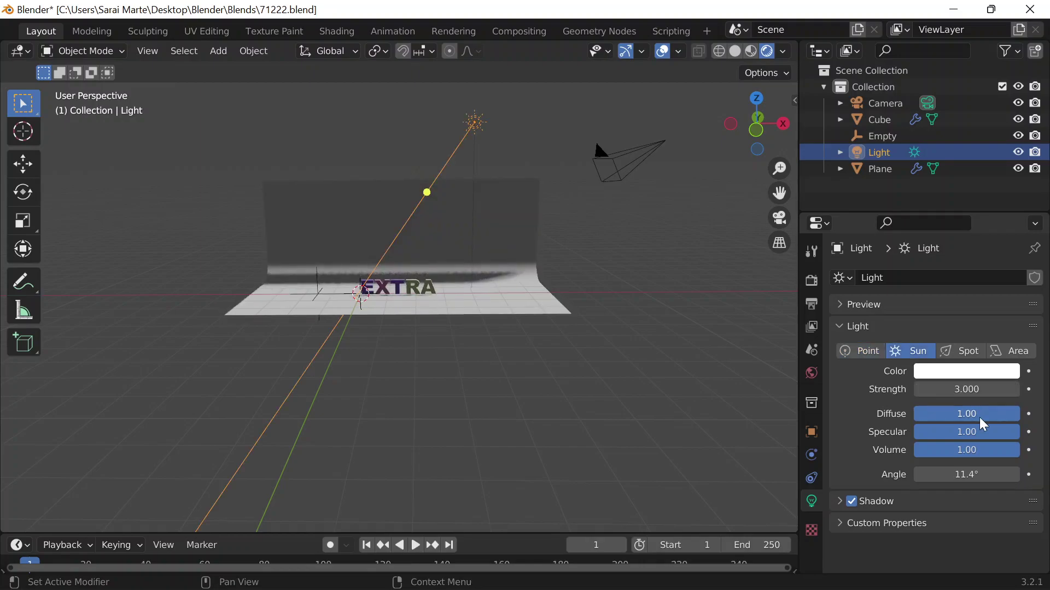
scroll(494, 253, "up", 3)
left_click(854, 502)
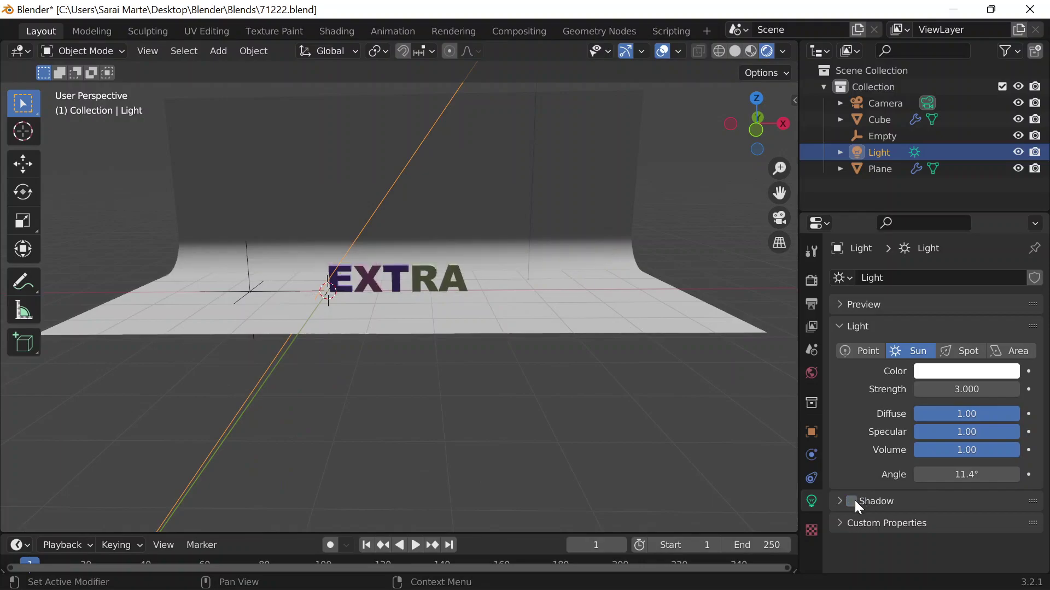
Step: Move the sun light along Y in front of the backdrop and rotate it to shine on the letters' fronts
scroll(430, 278, "down", 4)
middle_click_drag(430, 278, 489, 356)
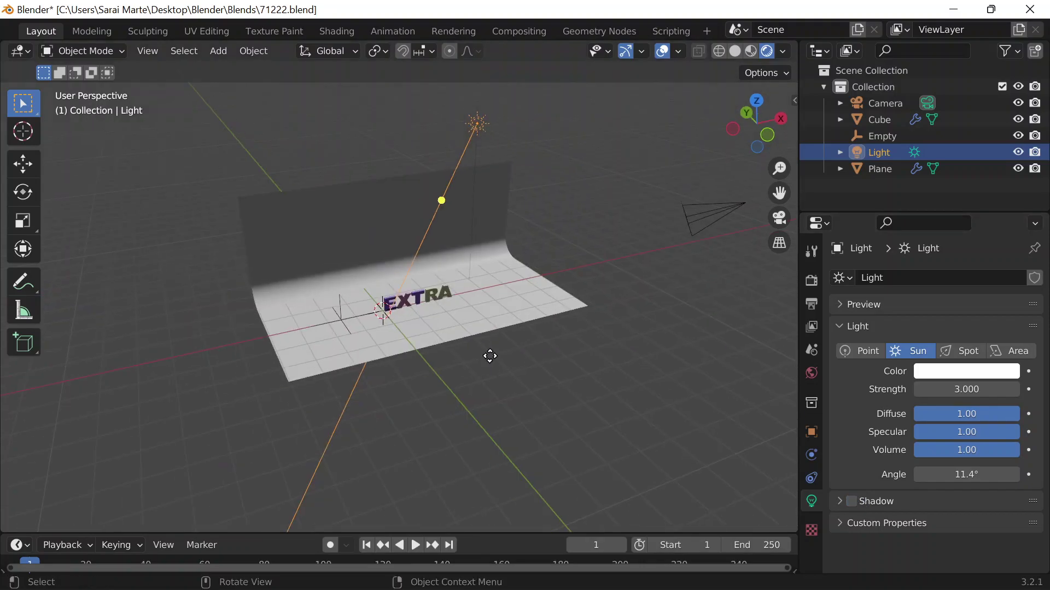
key("g")
key("y")
left_click(602, 435)
key("r")
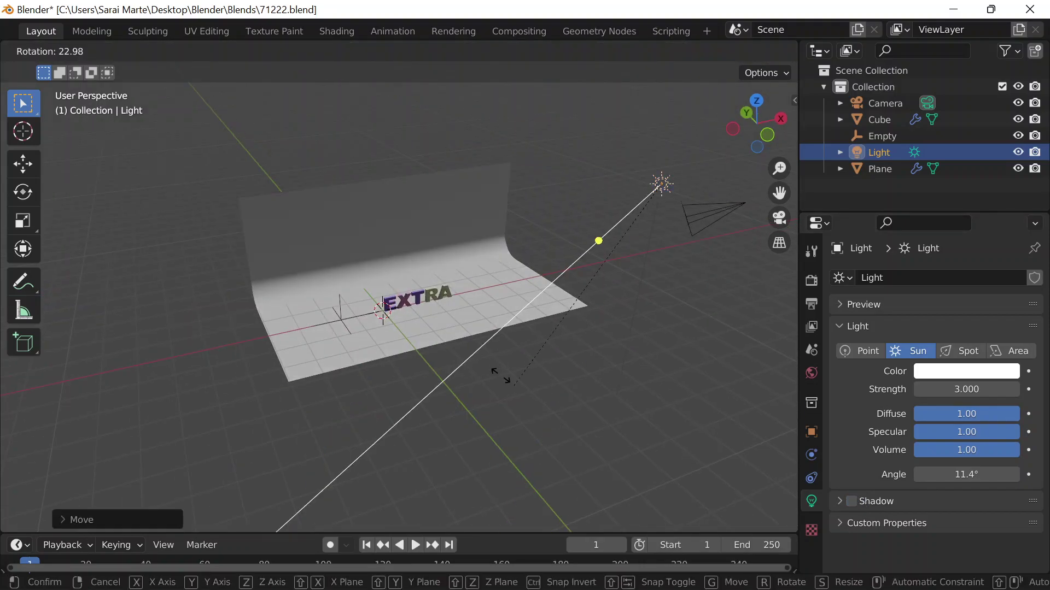
left_click(586, 381)
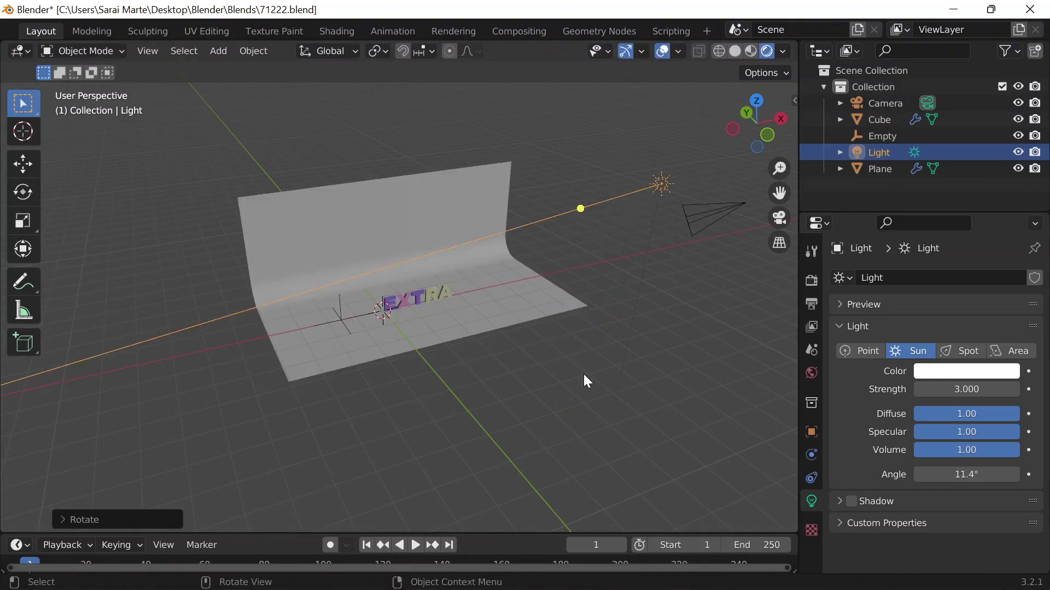
Step: Move the empty along X to about -1.13 m, just short of the E, and keyframe its location at frame 1
scroll(530, 363, "up", 4)
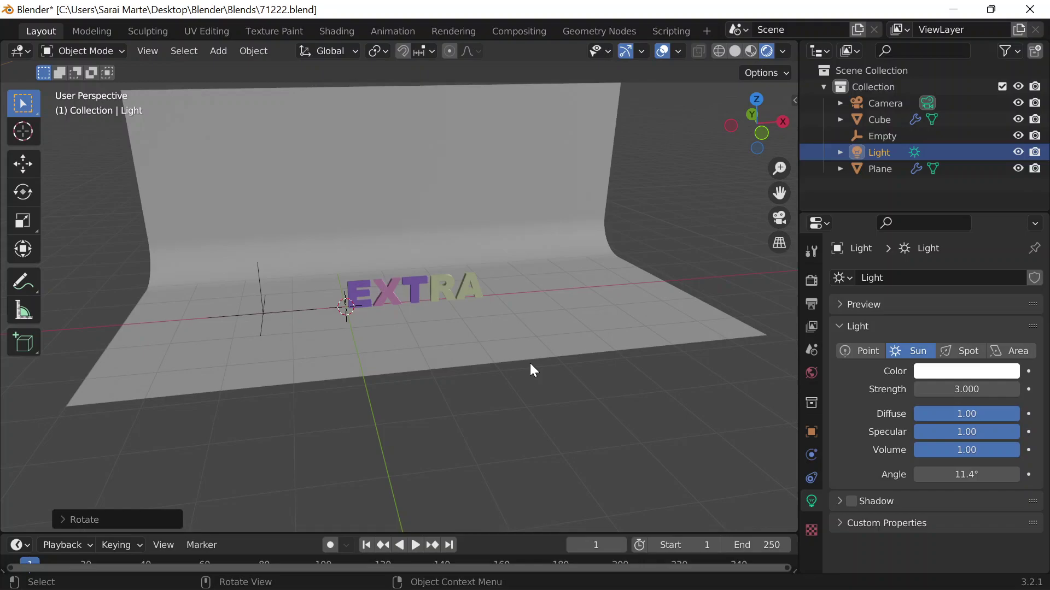
middle_click_drag(531, 364, 319, 494)
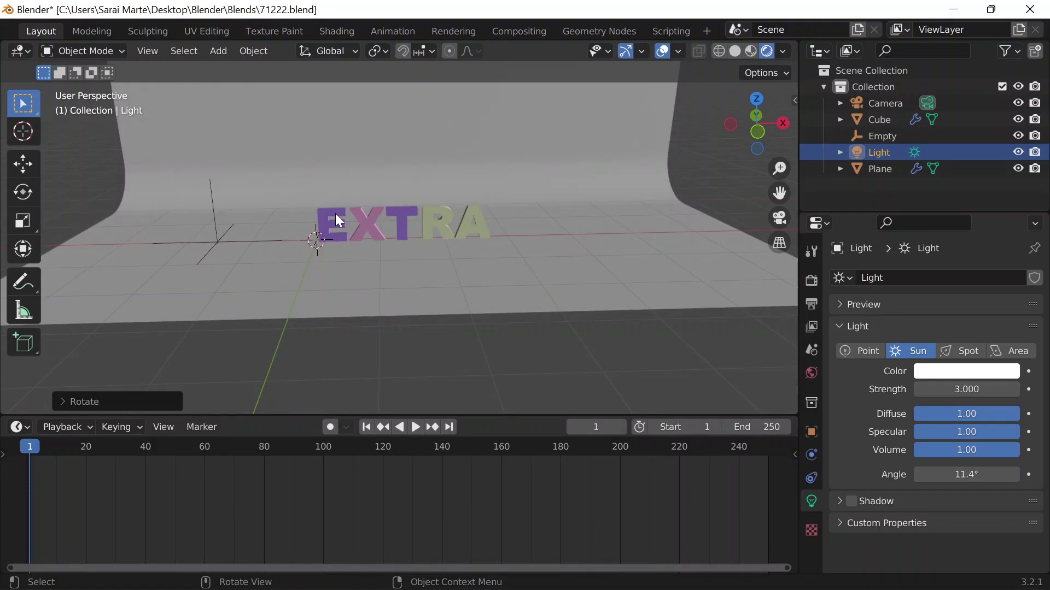
scroll(316, 376, "up", 1)
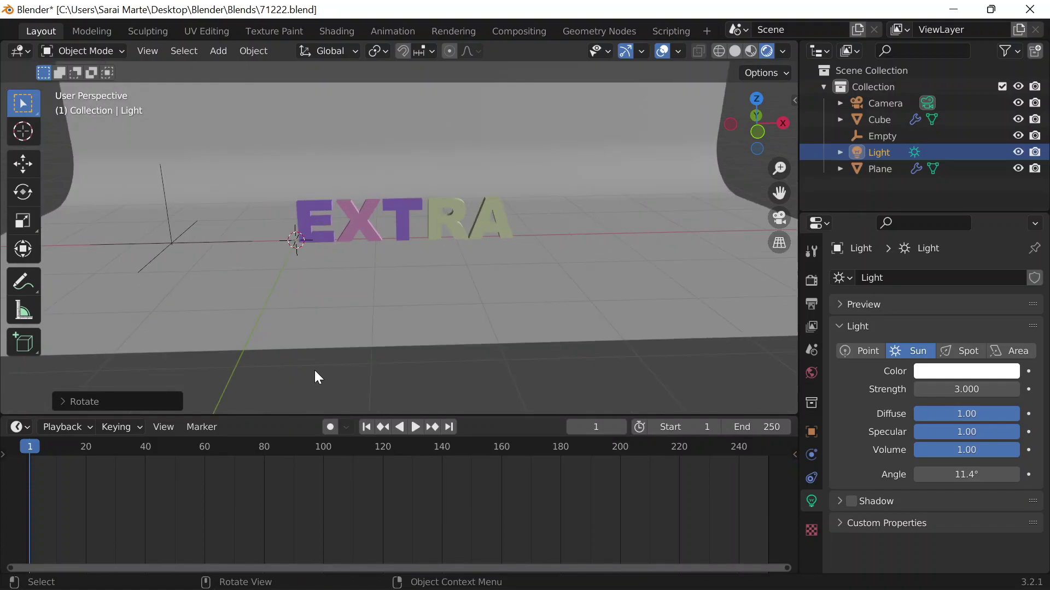
left_click(175, 233)
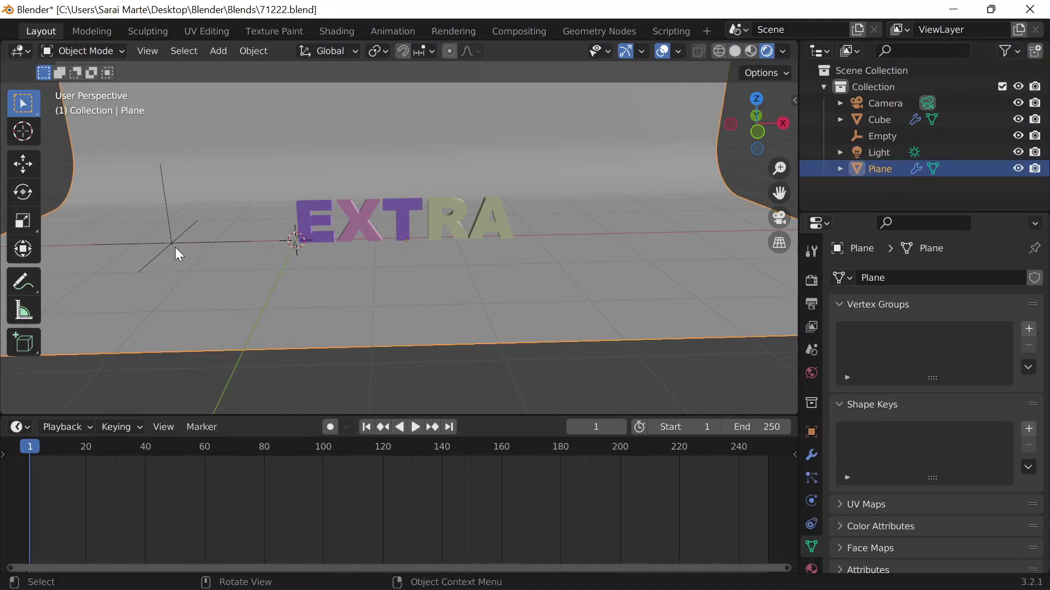
left_click(175, 233)
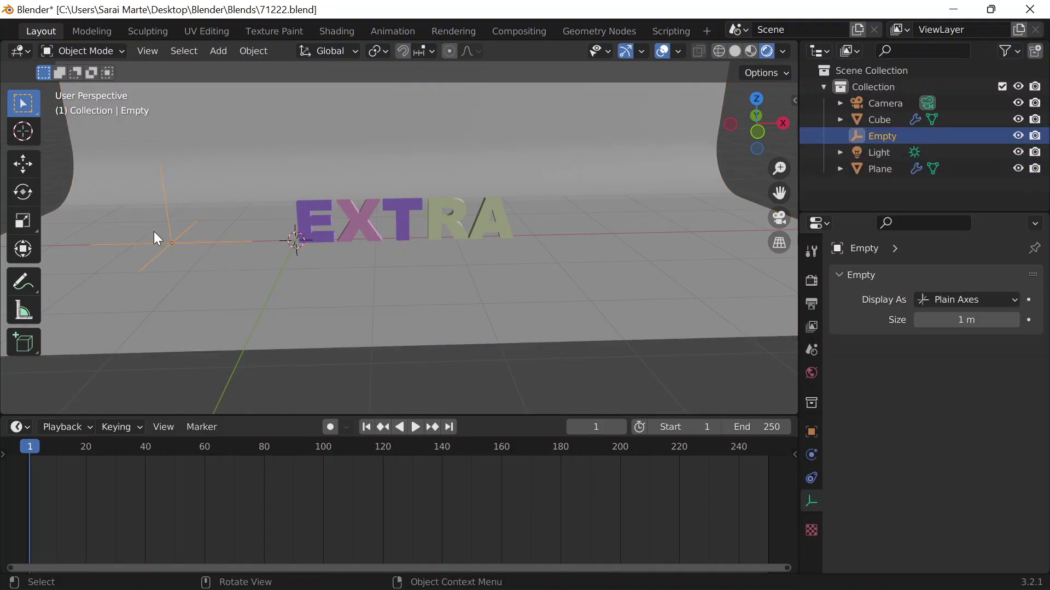
key("g")
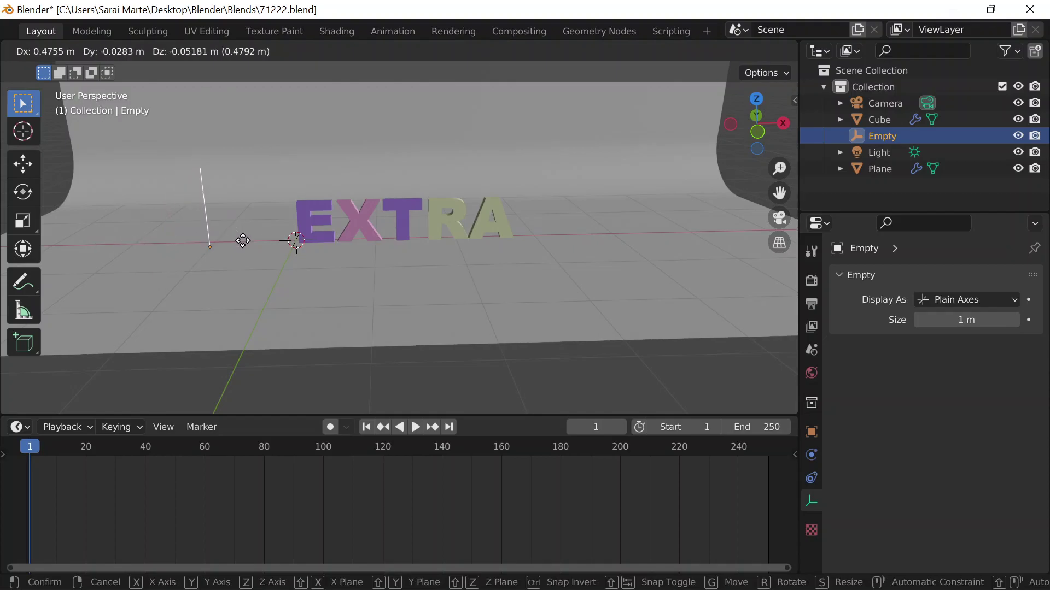
key("x")
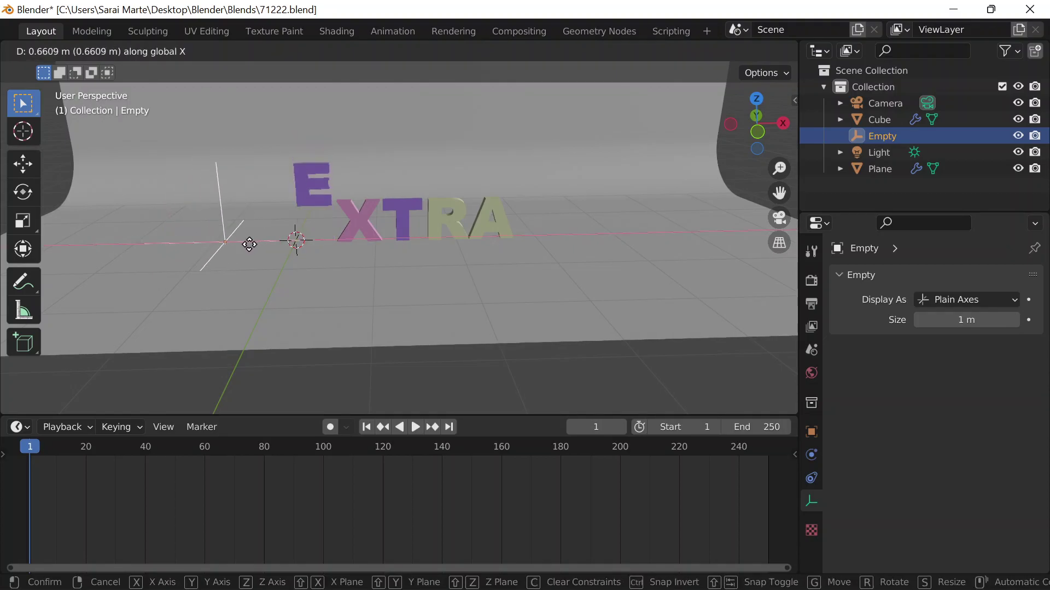
left_click(238, 247)
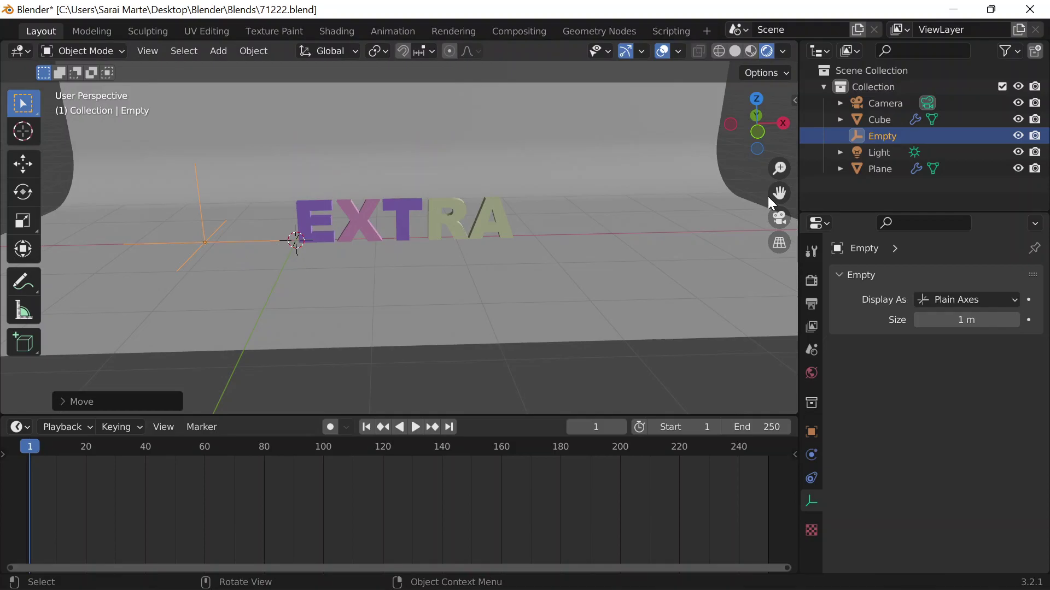
left_click(795, 100)
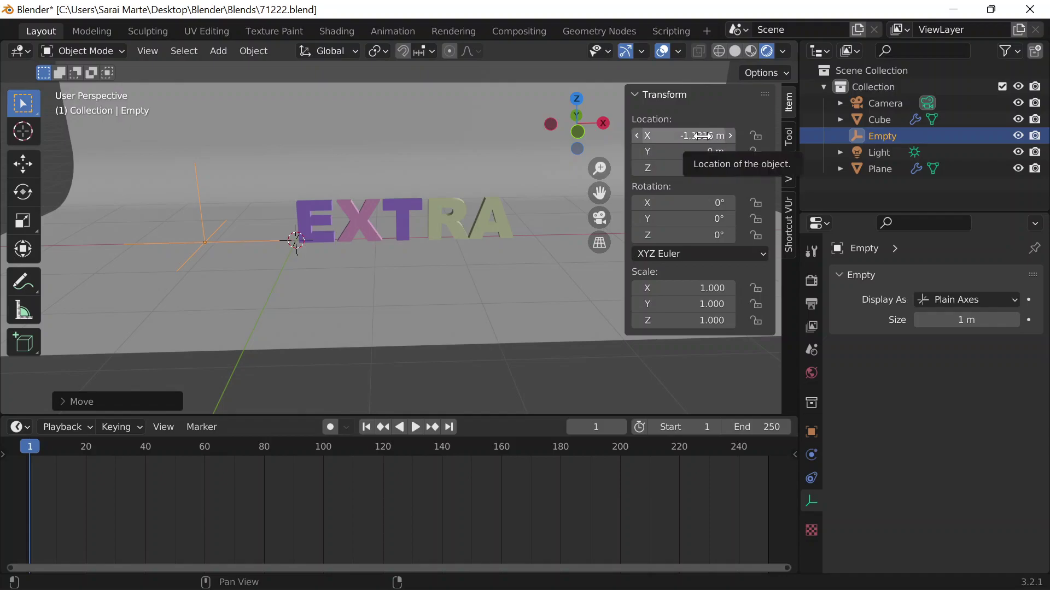
key("i")
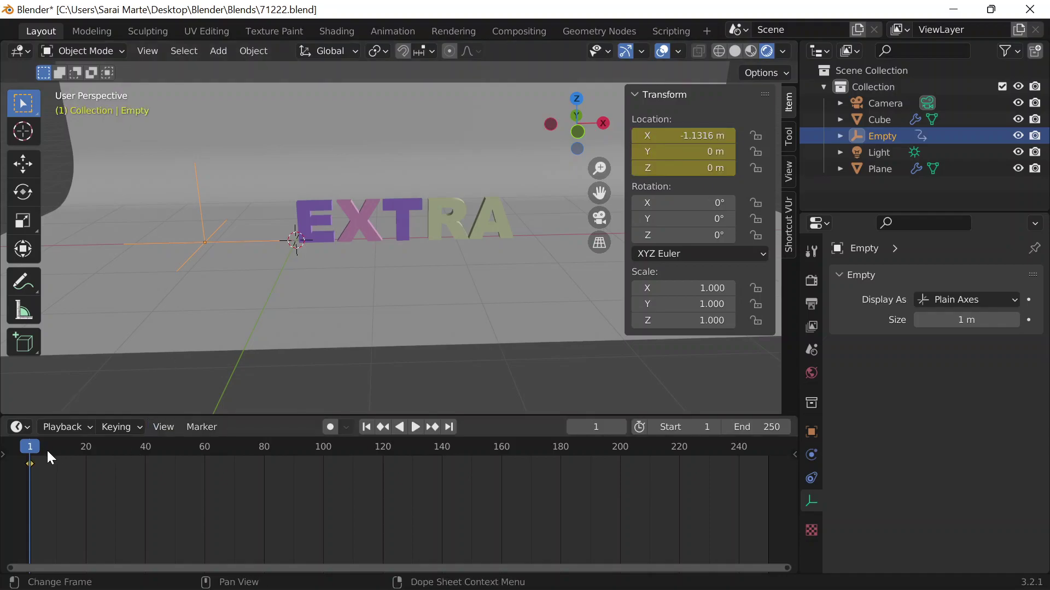
Step: Set the animation's end frame to 80
left_click(244, 461)
left_click_drag(82, 491, 2, 442)
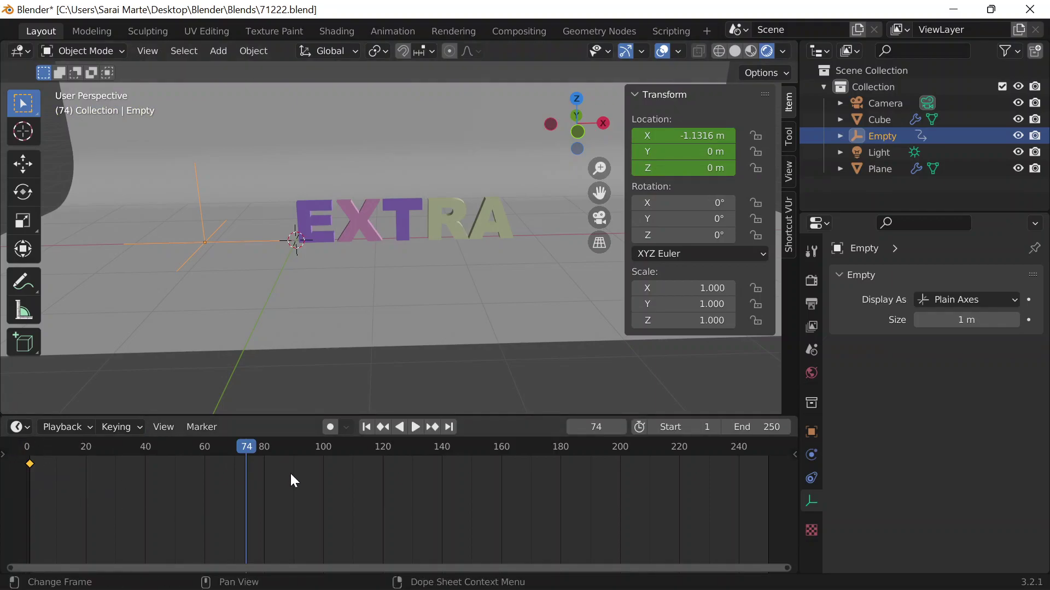
left_click(757, 427)
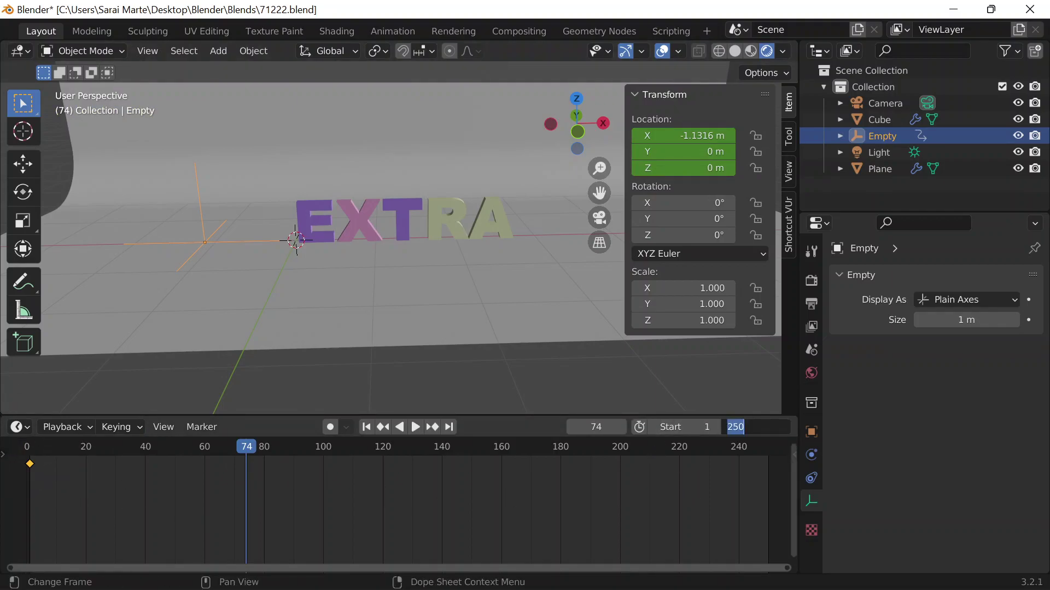
type("80")
key("Return")
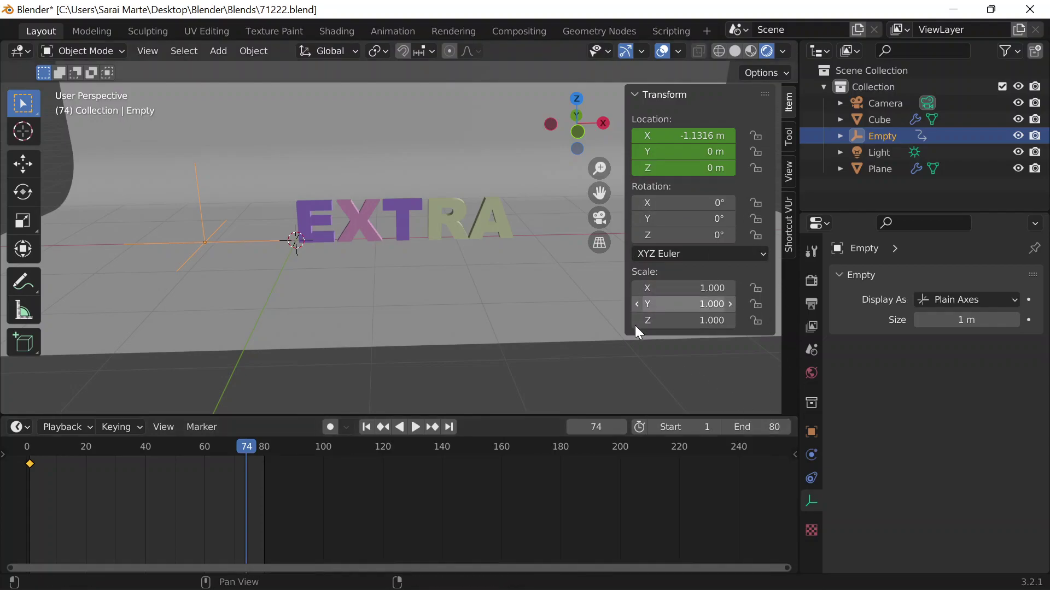
Step: At frame 80, move the empty along X to about 3.2 m, past the A, and keyframe its location
left_click_drag(187, 447, 24, 461)
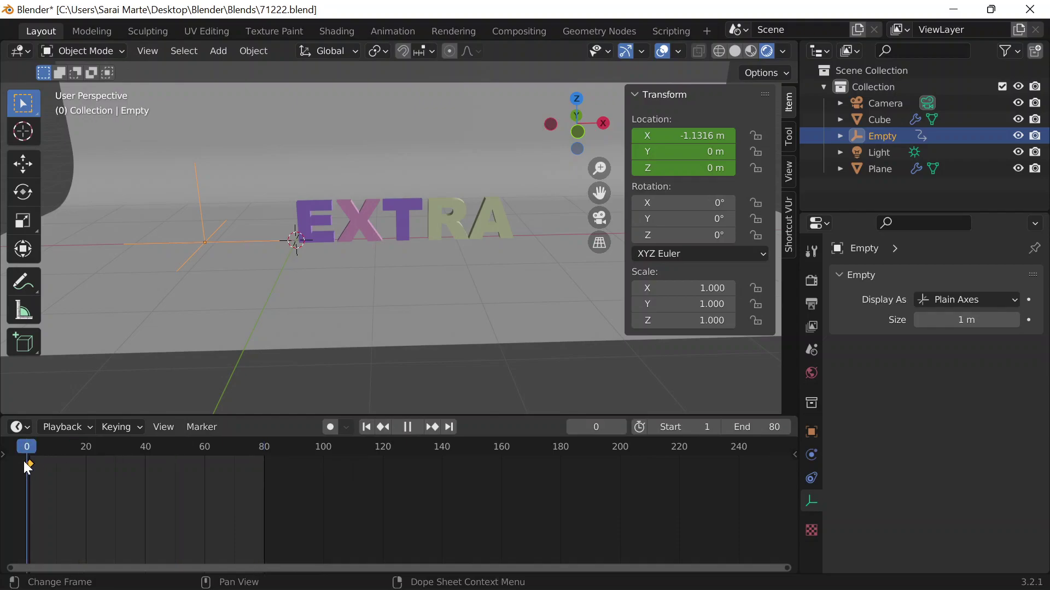
left_click(602, 427)
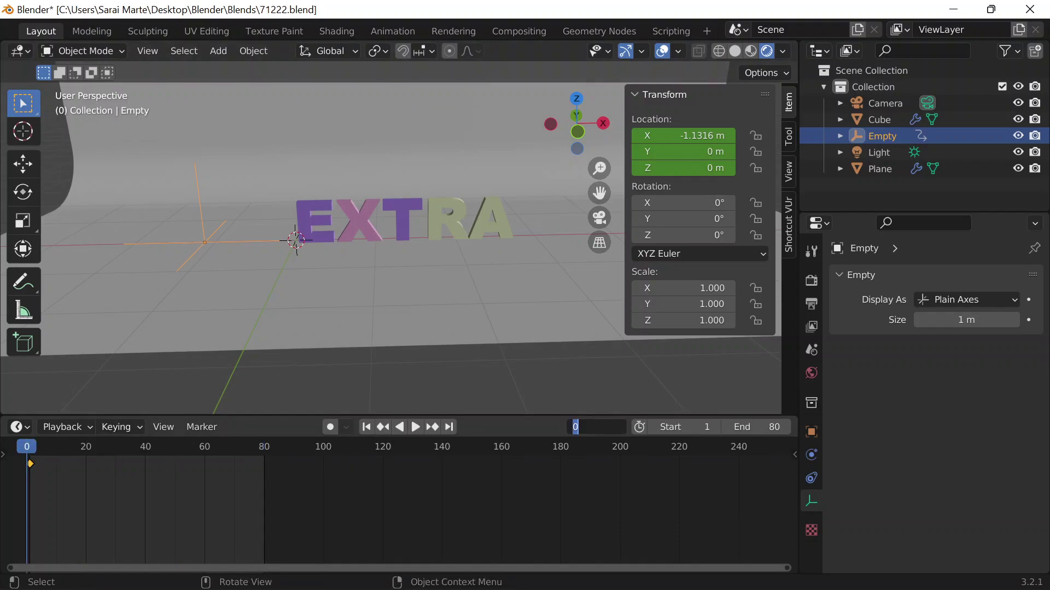
type("80")
key("Return")
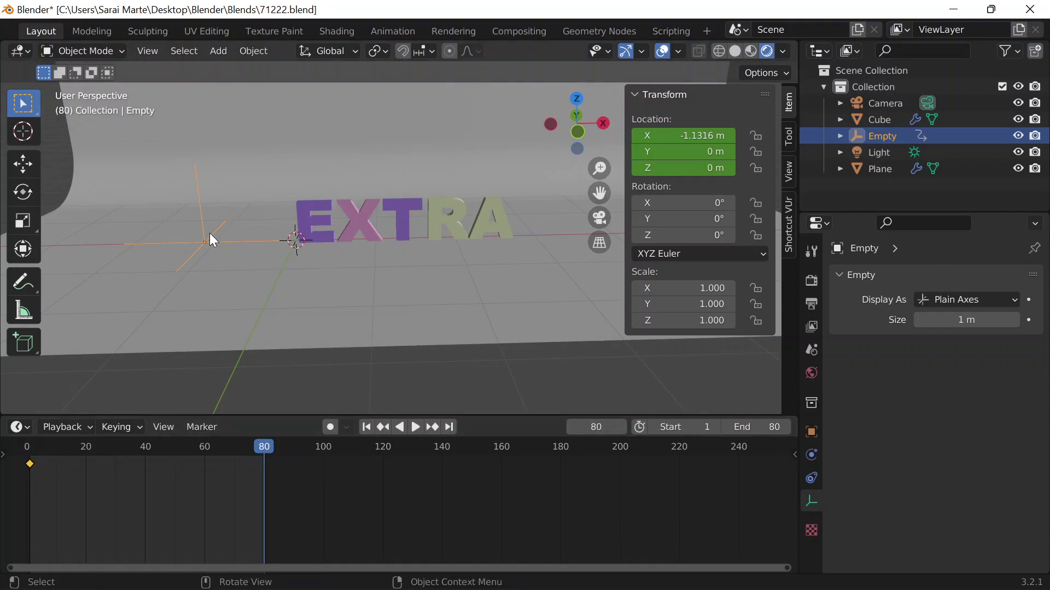
key("g")
key("x")
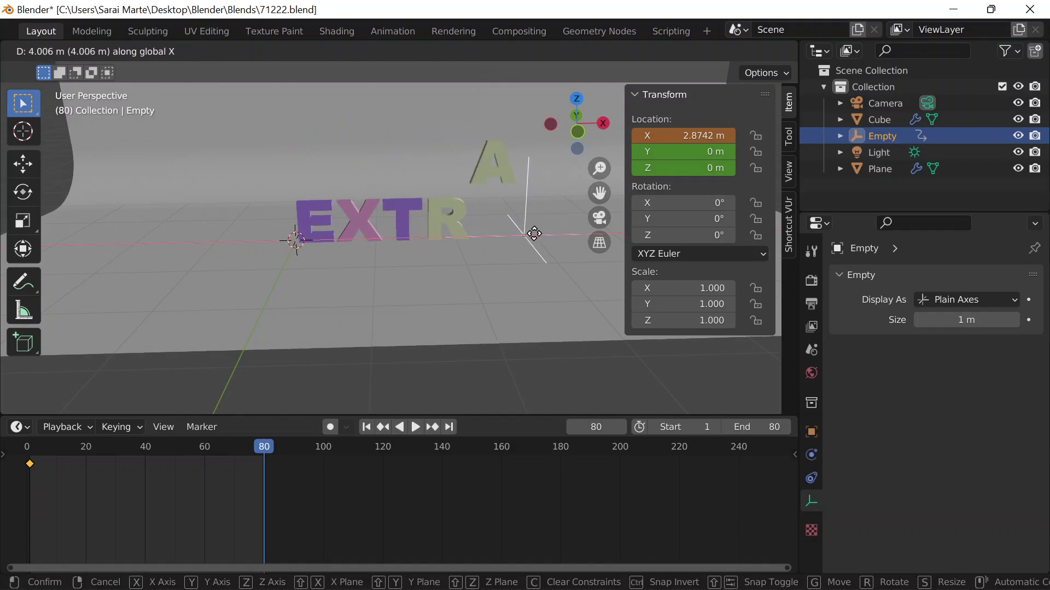
left_click(553, 234)
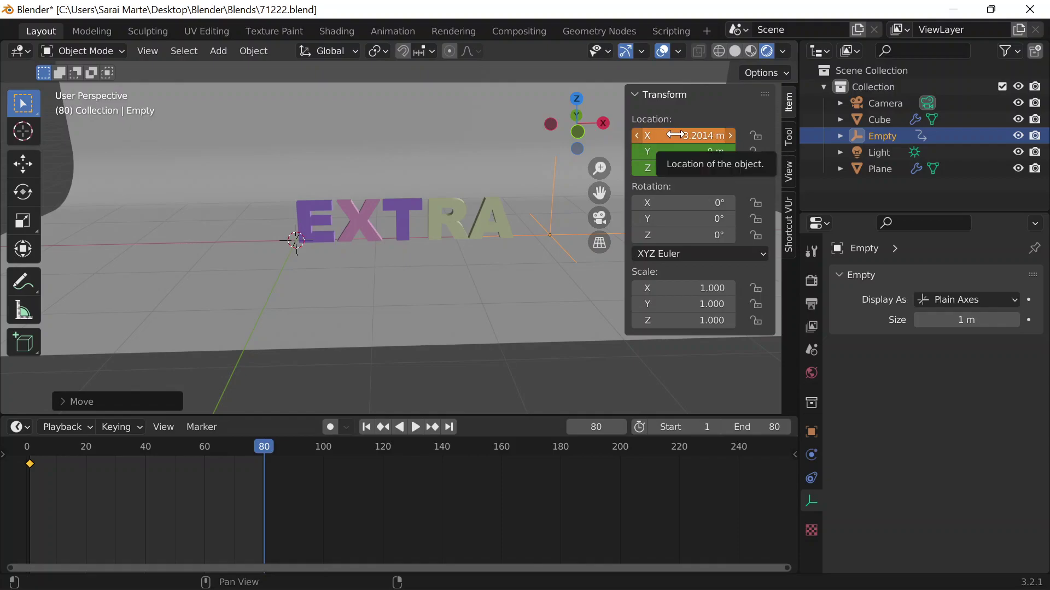
key("i")
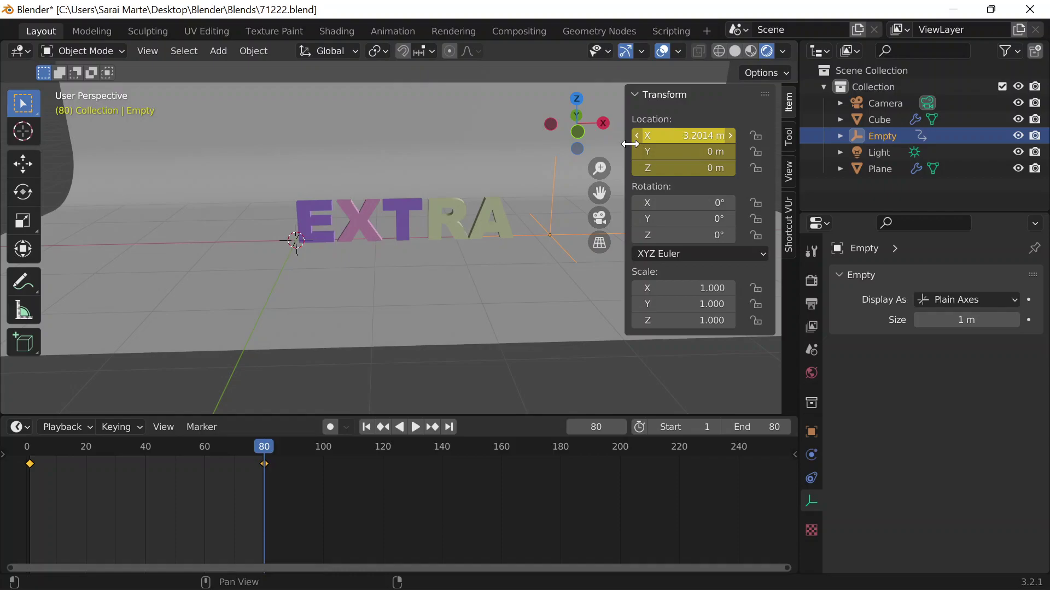
Step: Return to frame 1 and play the animation to review the letters' motion as the empty passes
mouse_move(254, 454)
left_mouse_down()
mouse_move(164, 454)
mouse_move(249, 454)
left_mouse_up()
left_click_drag(295, 492, 212, 447)
left_click(589, 420)
type("1")
key("Return")
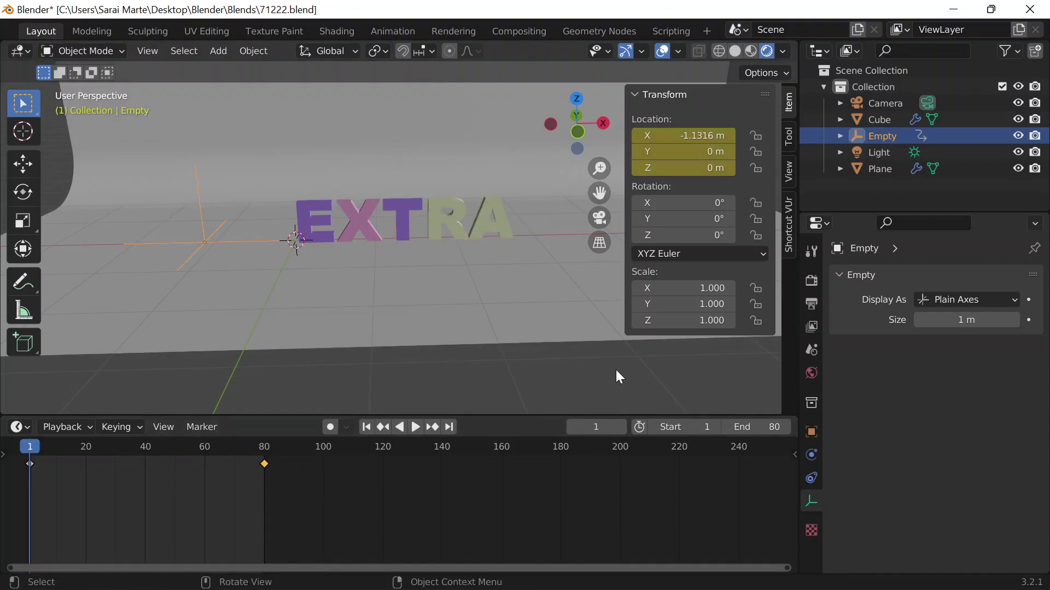
left_click(421, 428)
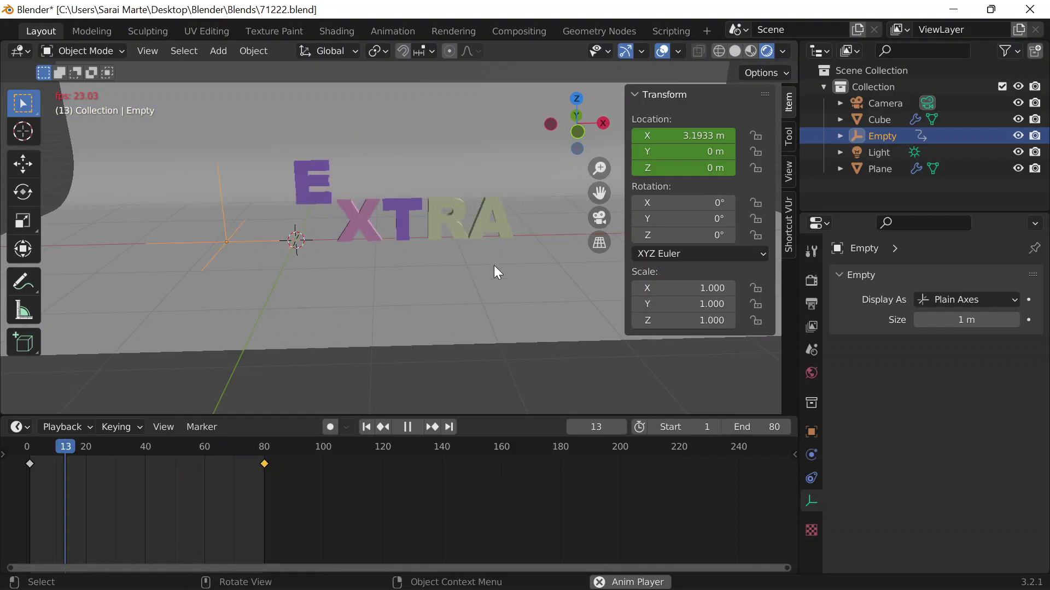
middle_click_drag(499, 291, 576, 361)
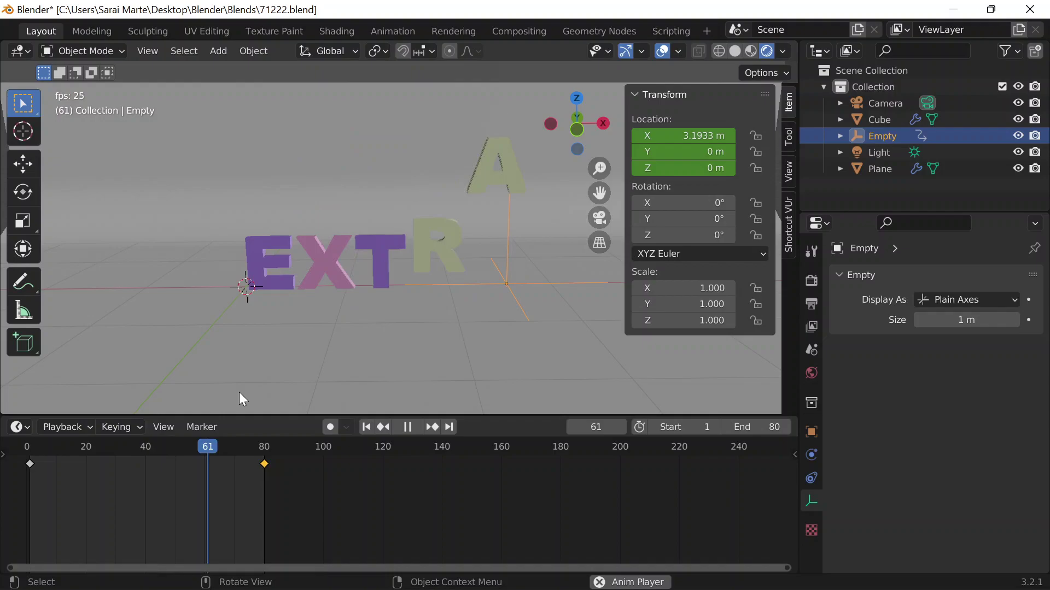
Step: Flatten the text object's Float Curve by moving its middle point to about 0.37, 0.63 in the geometry nodes
left_click(599, 31)
left_click(452, 29)
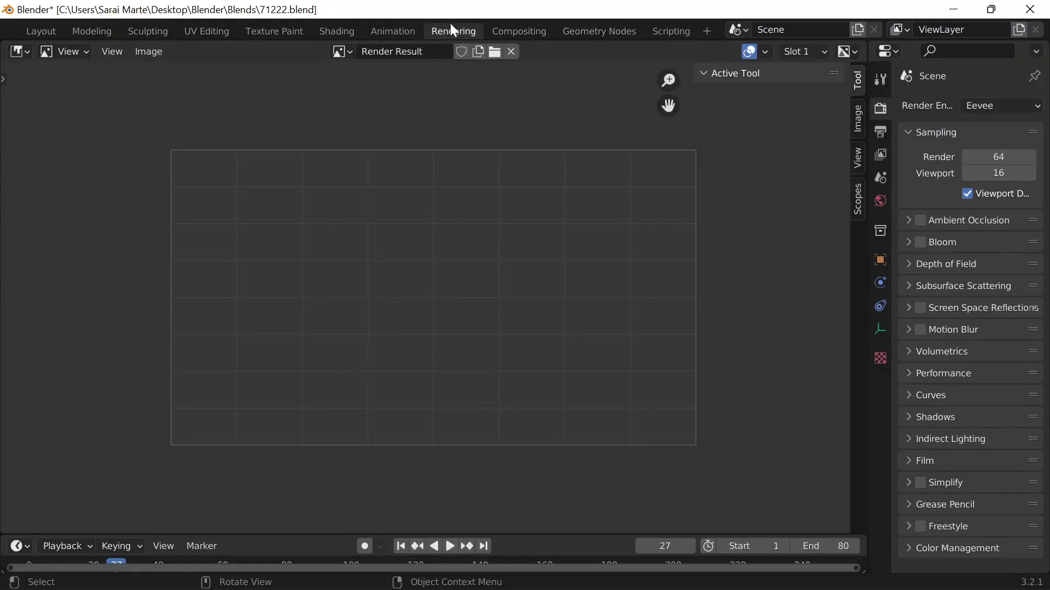
left_click(336, 31)
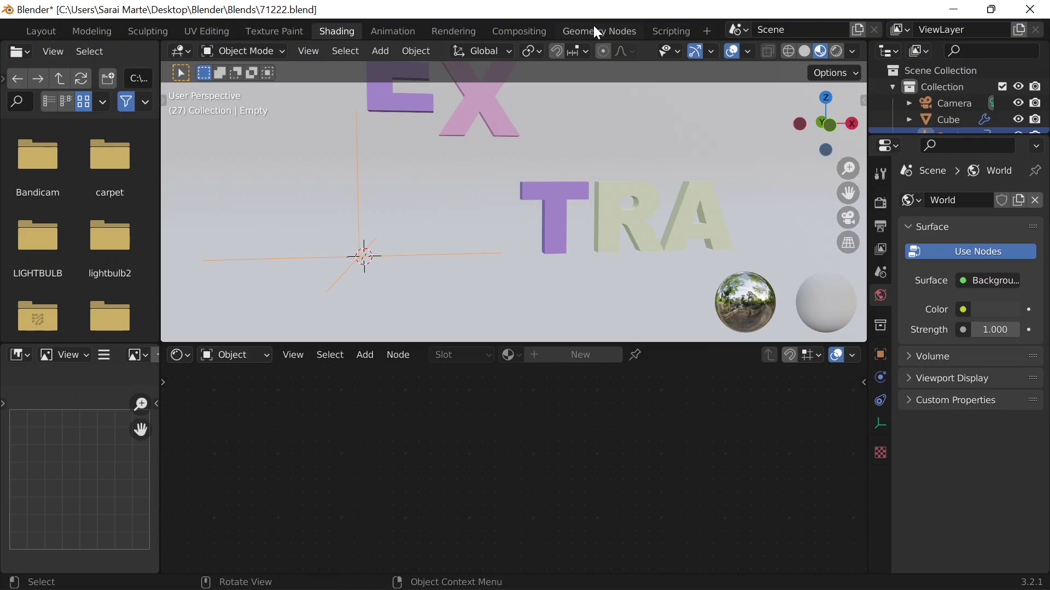
left_click(596, 28)
left_click(368, 192)
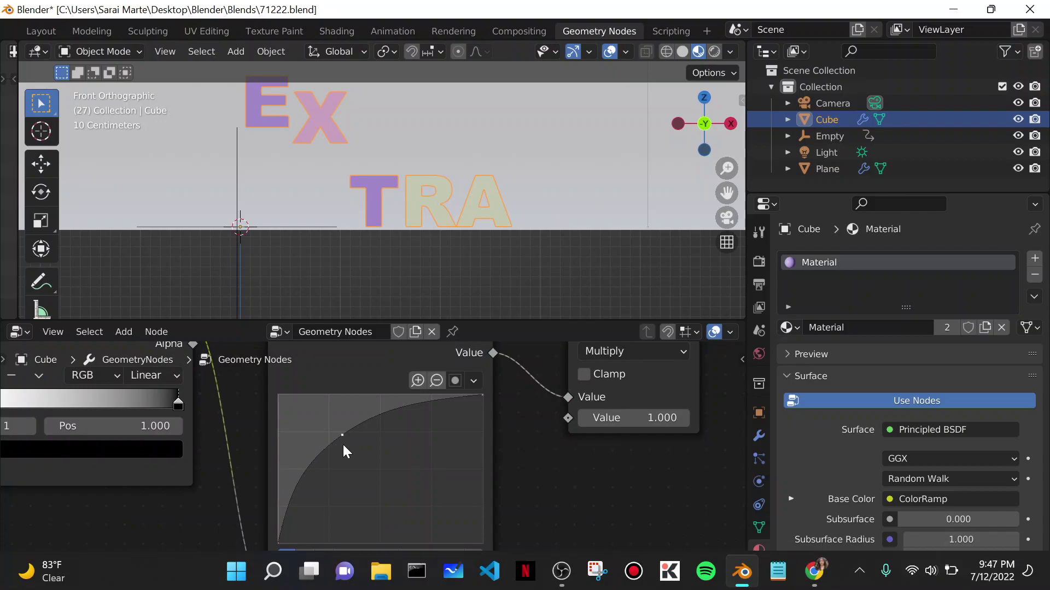
left_click_drag(343, 445, 355, 459)
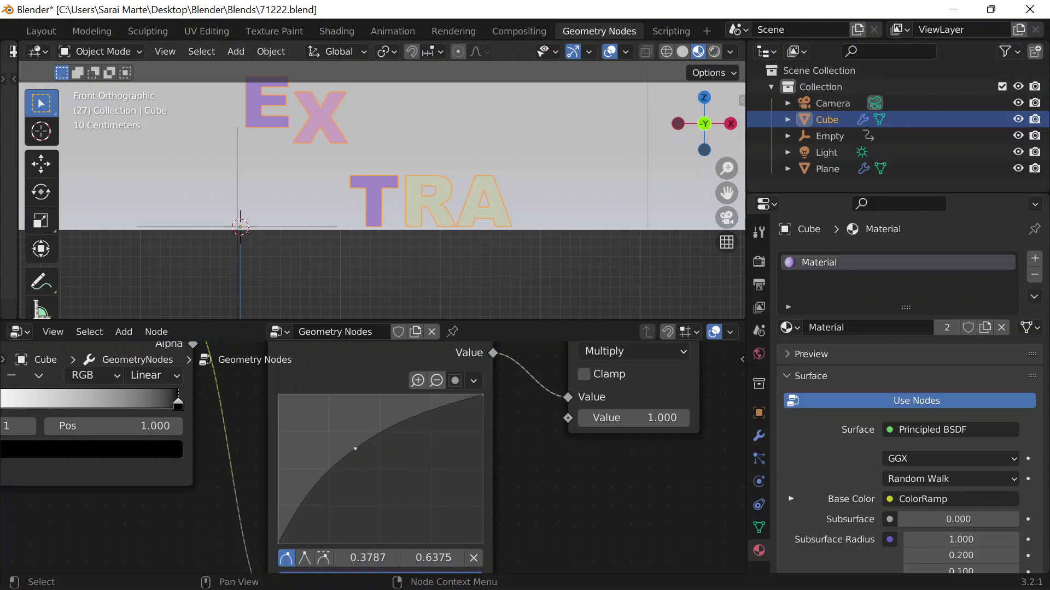
Step: Play the animation in the layout view to check how the letters lift with the flatter curve
scroll(376, 179, "down", 5)
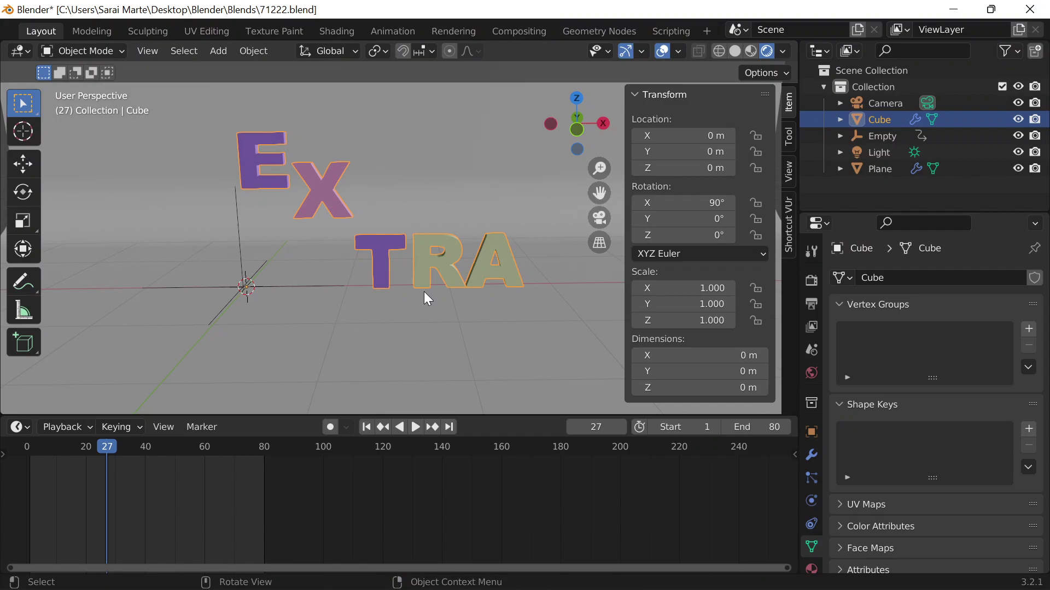
left_click(417, 427)
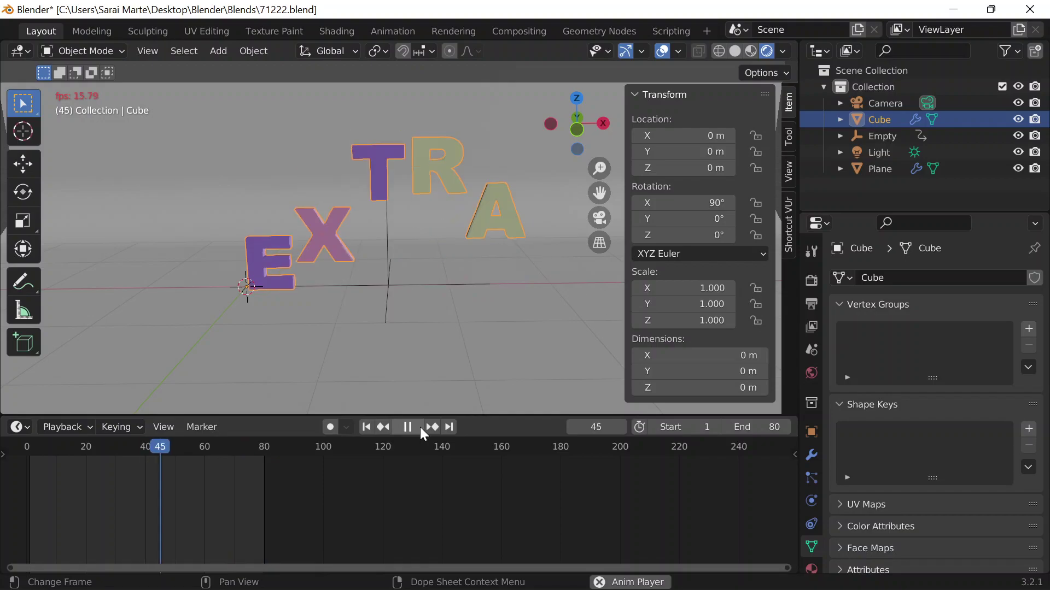
left_click(420, 428)
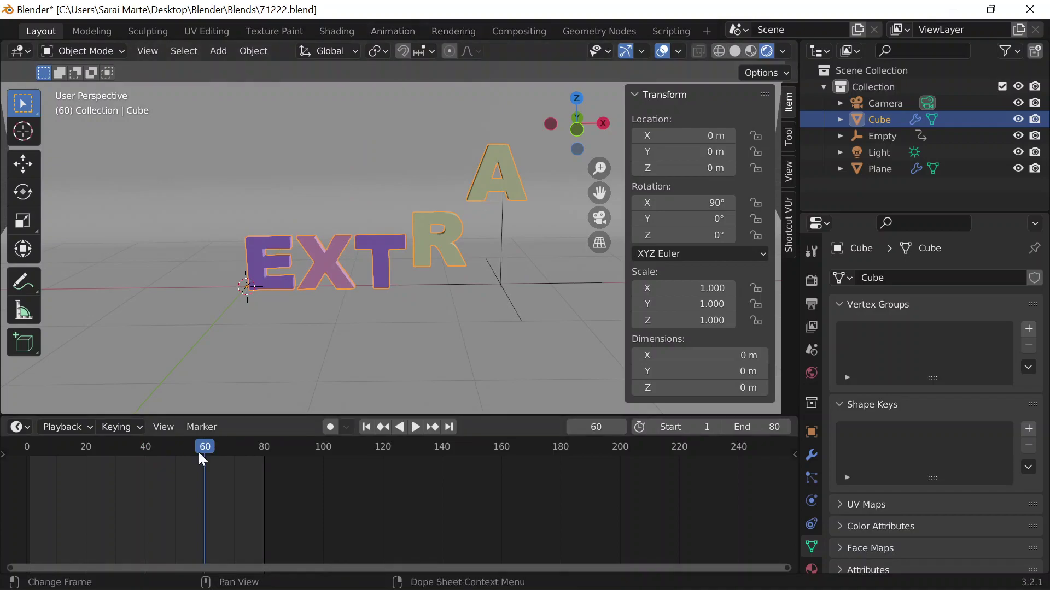
left_click(414, 427)
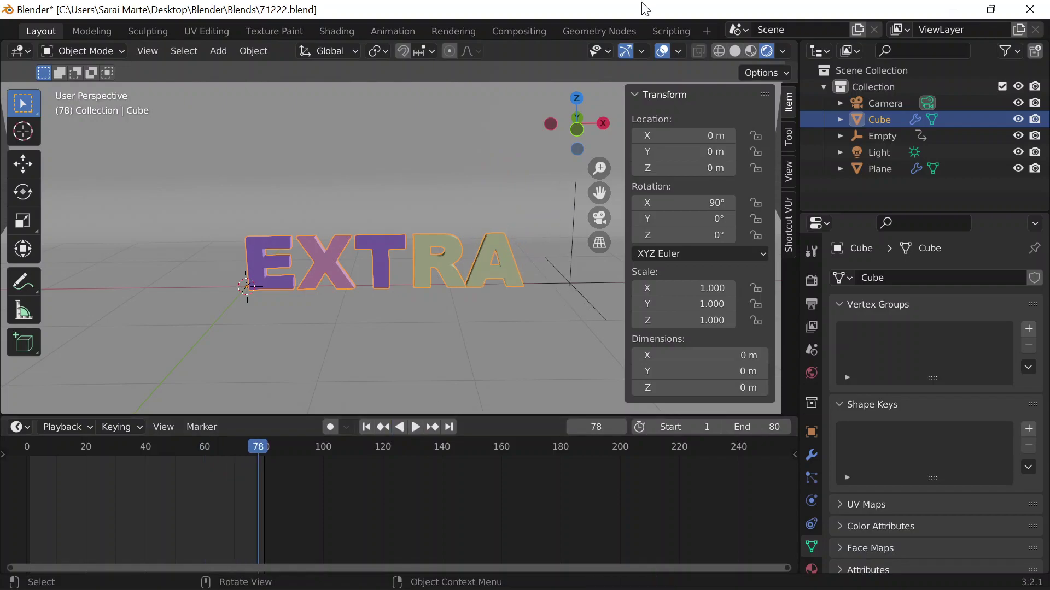
Step: Steepen the text object's Float Curve by moving its middle point to about 0.23, 0.83 in the geometry nodes
left_click(592, 33)
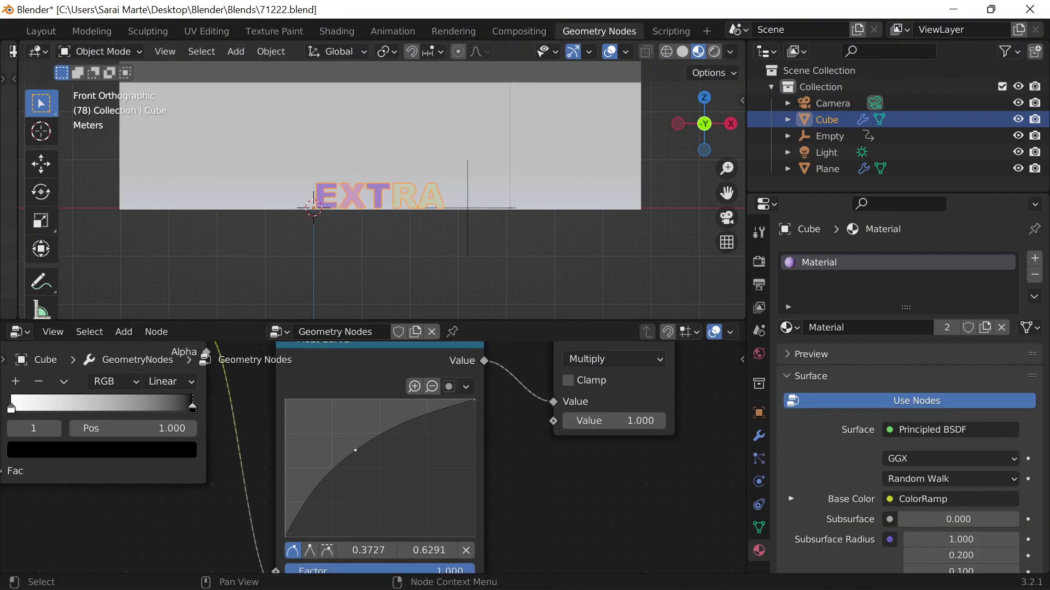
left_click_drag(355, 450, 328, 423)
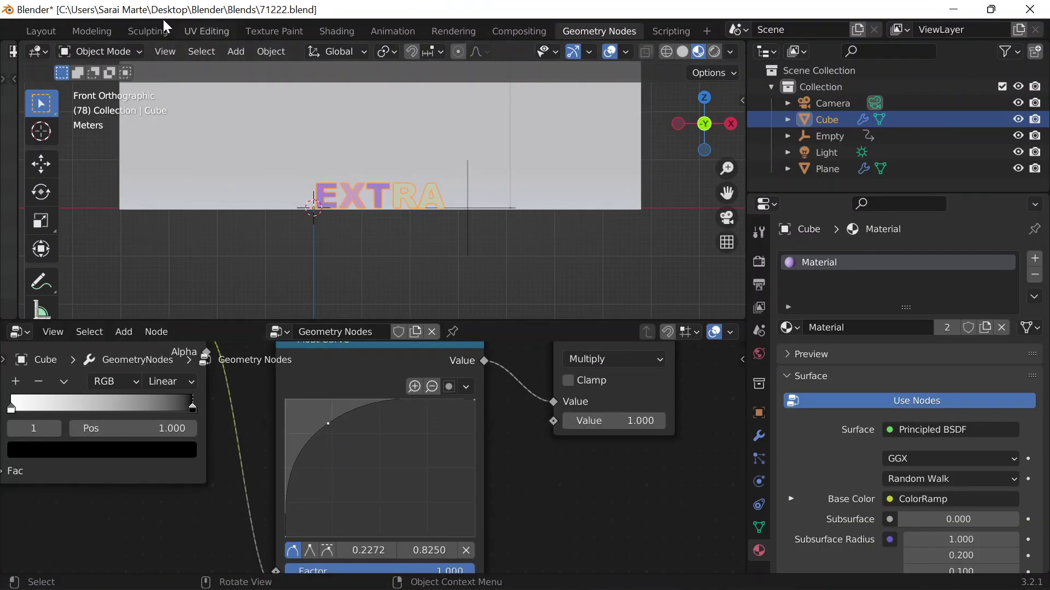
Step: Play the animation in the layout view to check how the letters lift with the steeper curve
left_click(41, 31)
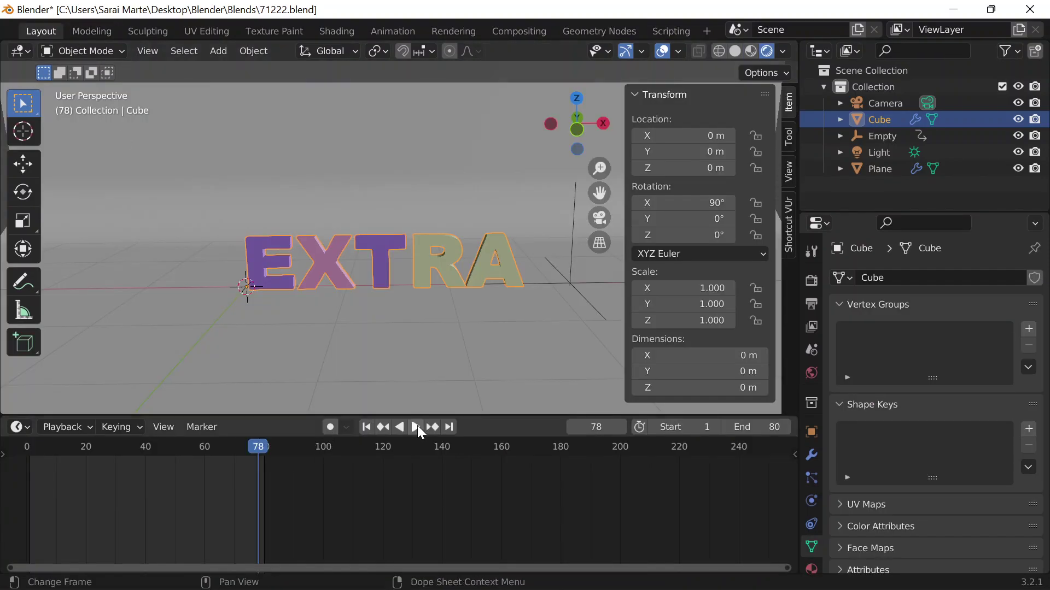
left_click(418, 427)
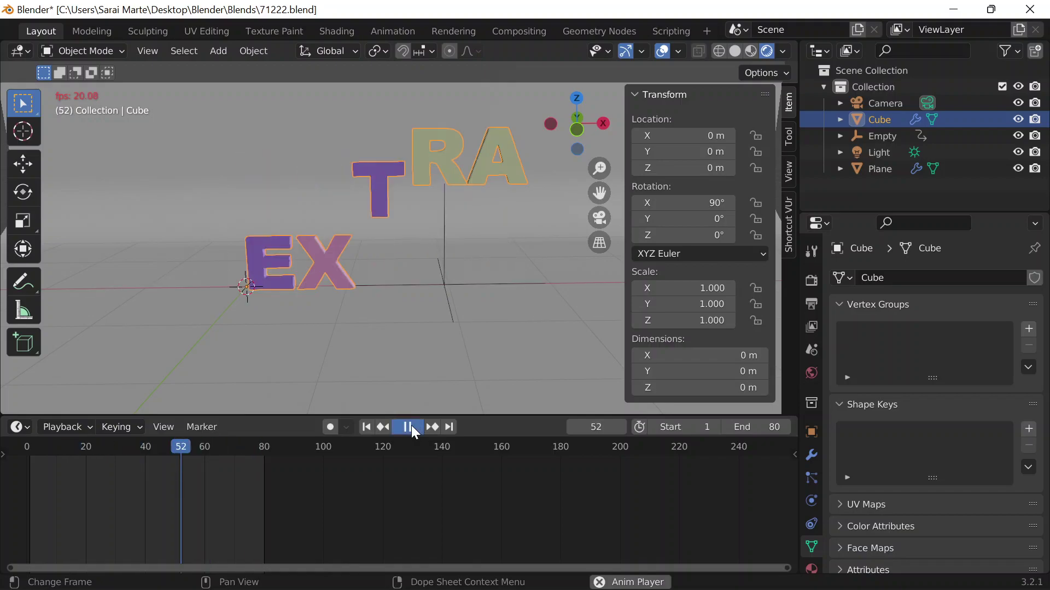
left_click(411, 426)
Step: Move the middle point of the text object's Float Curve to about 0.27, 0.75 and play the animation to check the letters' lift
left_click(599, 32)
left_click_drag(330, 414, 336, 433)
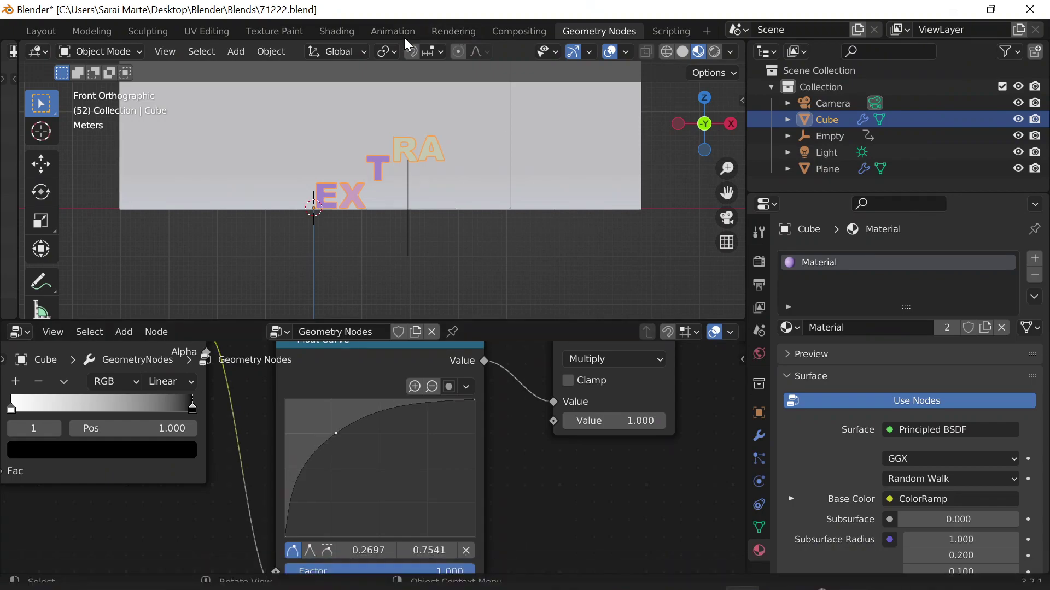
left_click(41, 31)
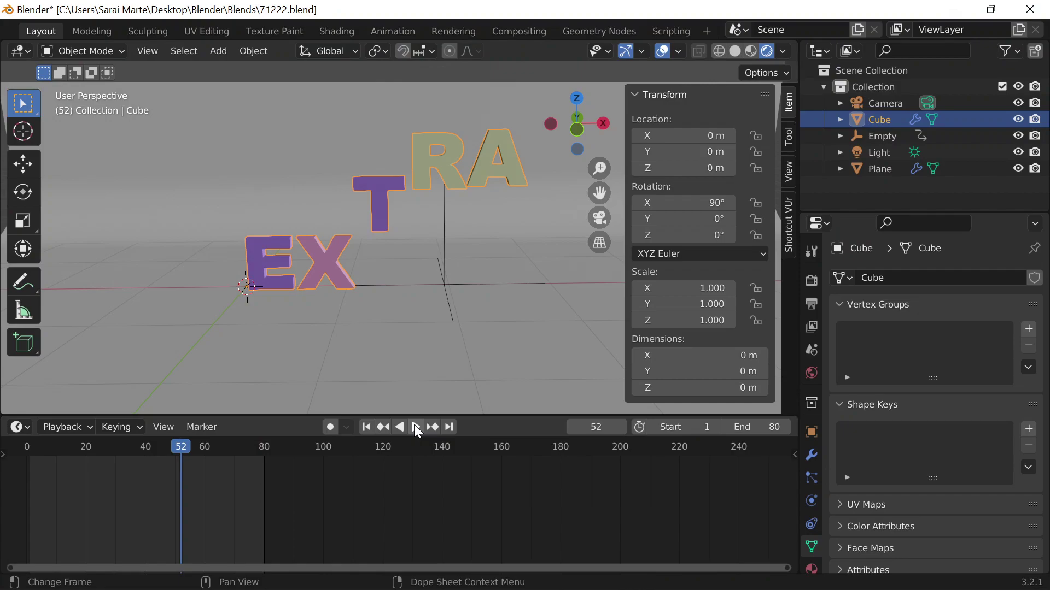
left_click(414, 426)
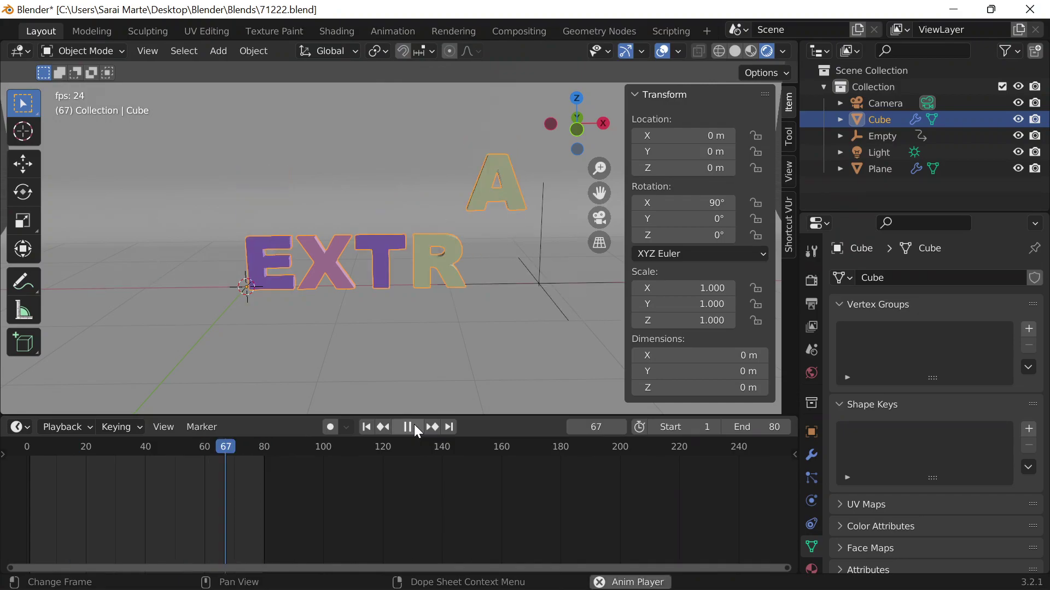
left_click(415, 427)
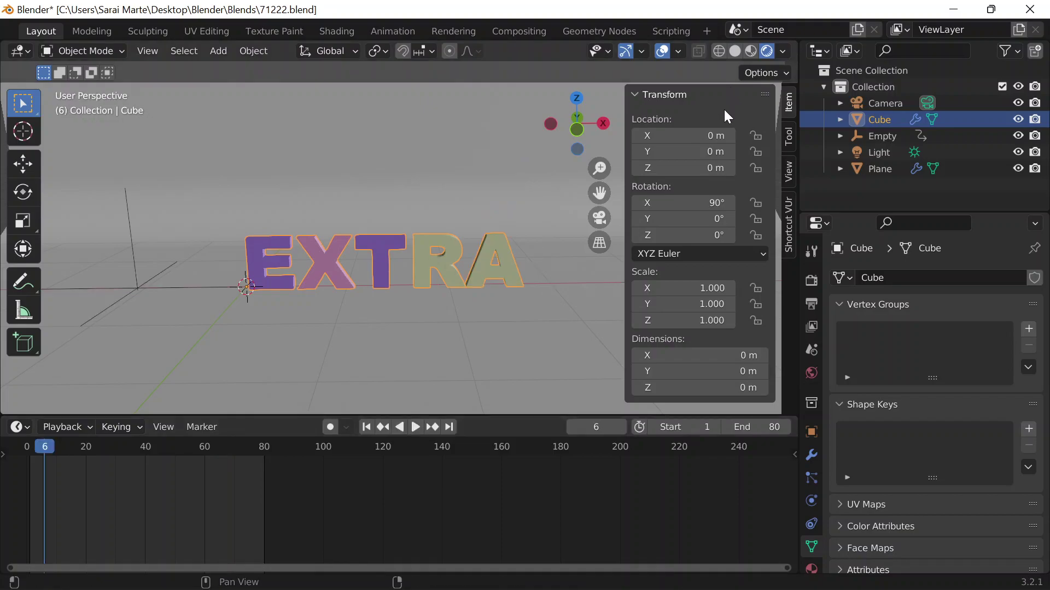
Step: Hide the sidebar, enlarge the 3D viewport over the timeline, and align the camera to a close front view of the text
key("n")
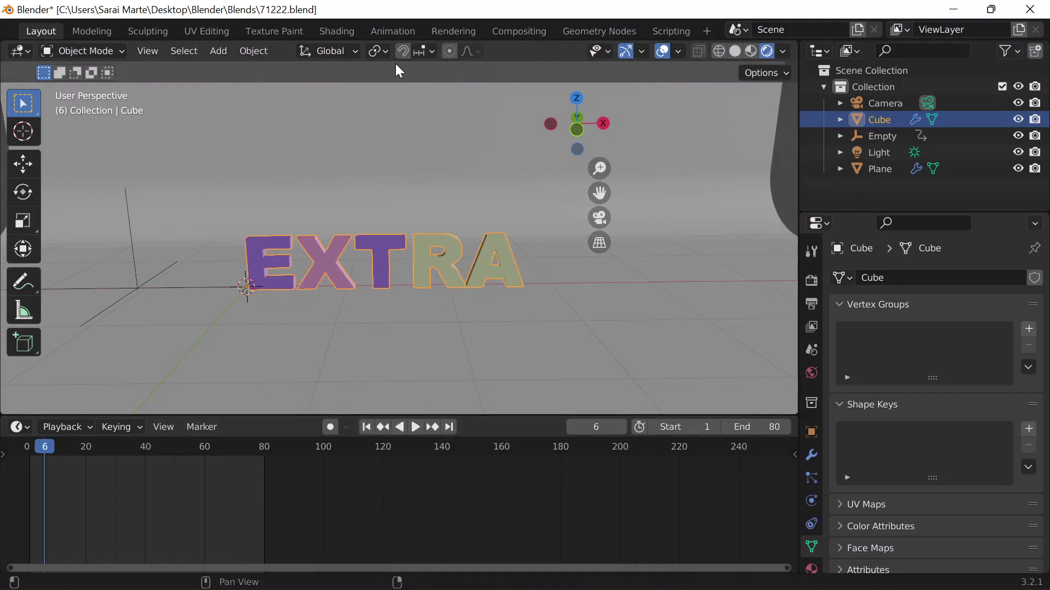
scroll(421, 309, "down", 5)
key("grave")
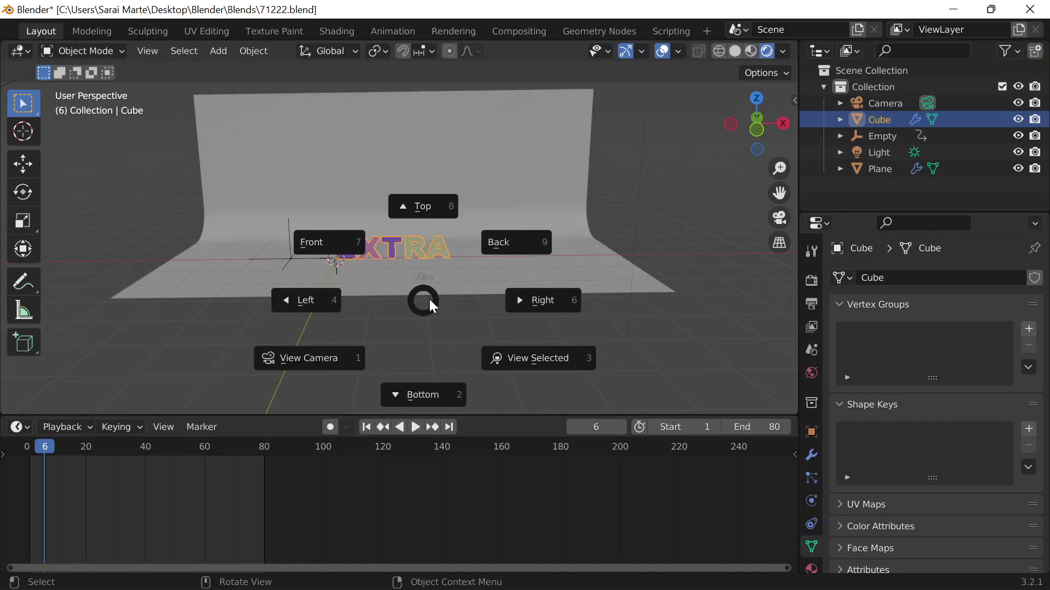
left_click(326, 242)
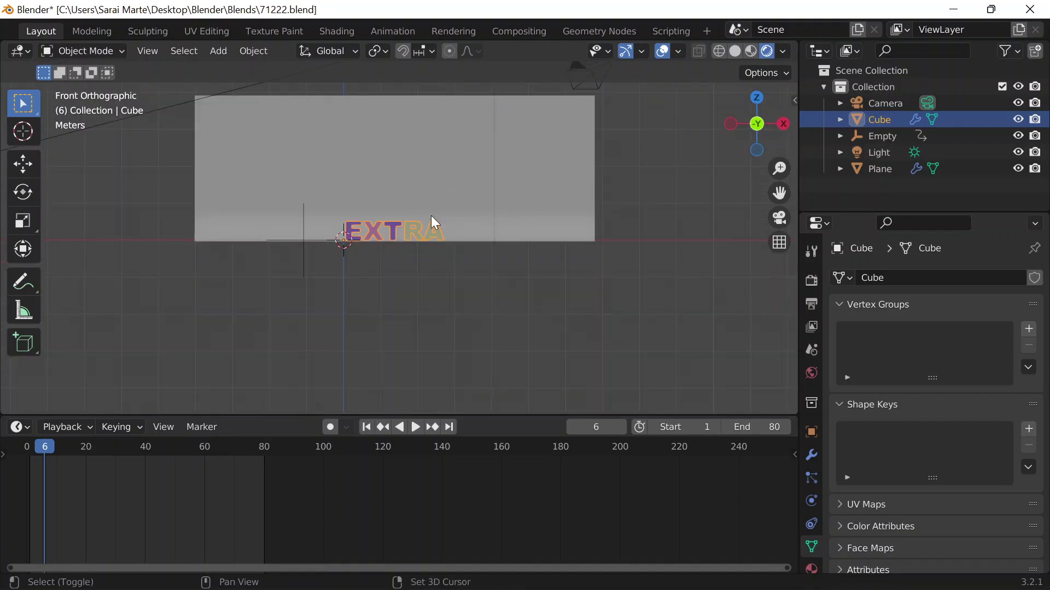
scroll(438, 222, "up", 4)
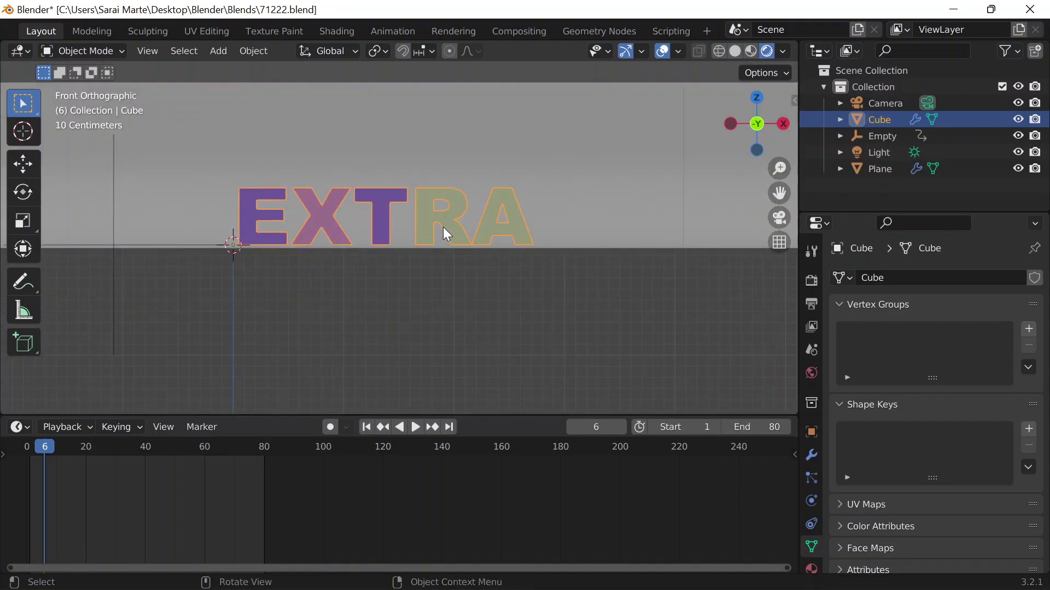
middle_click_drag(442, 227, 493, 262)
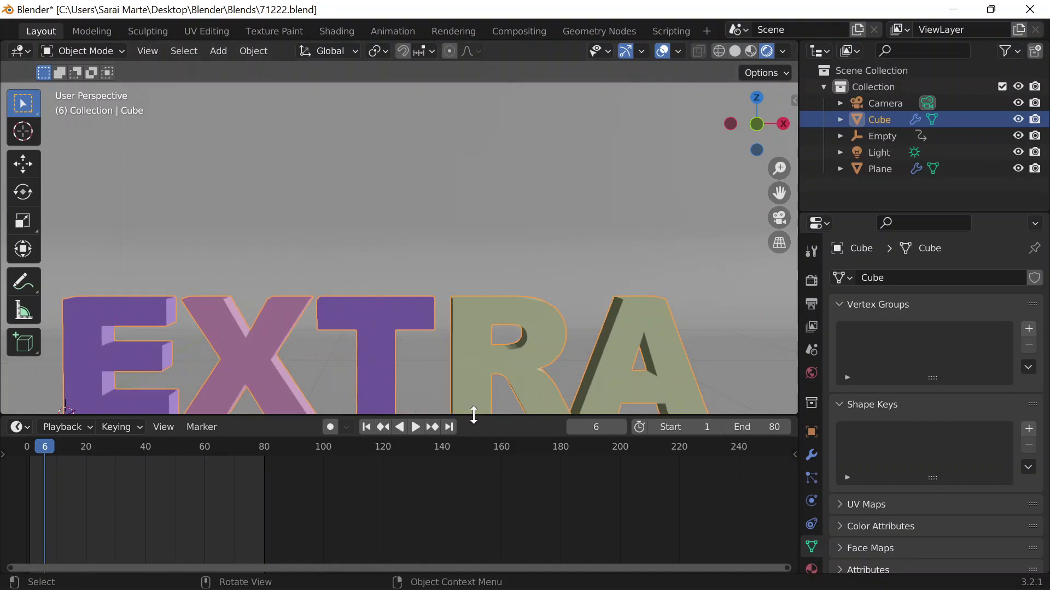
left_click_drag(473, 416, 476, 552)
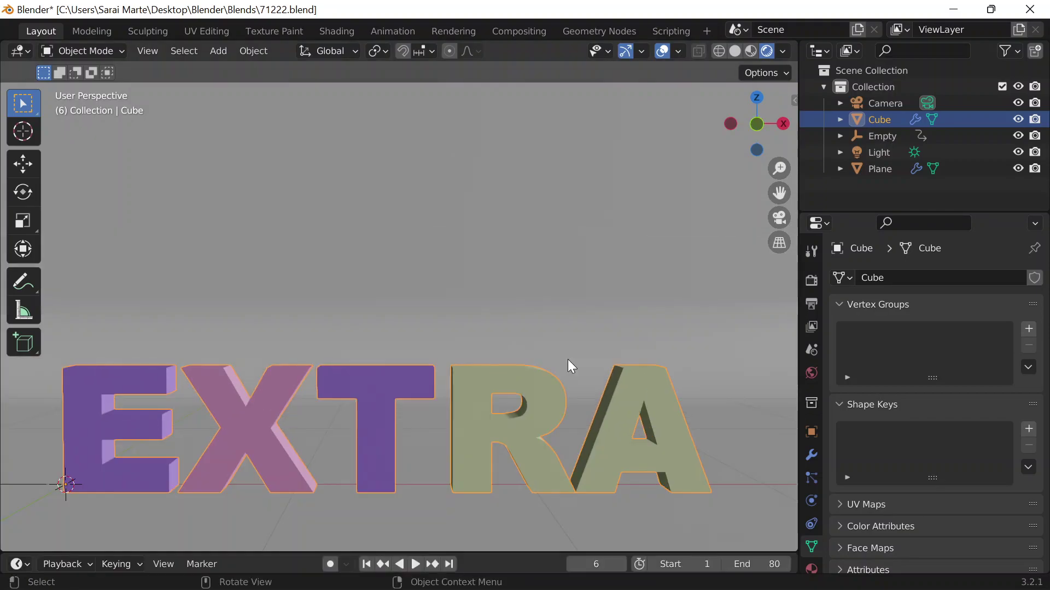
key("KP_0")
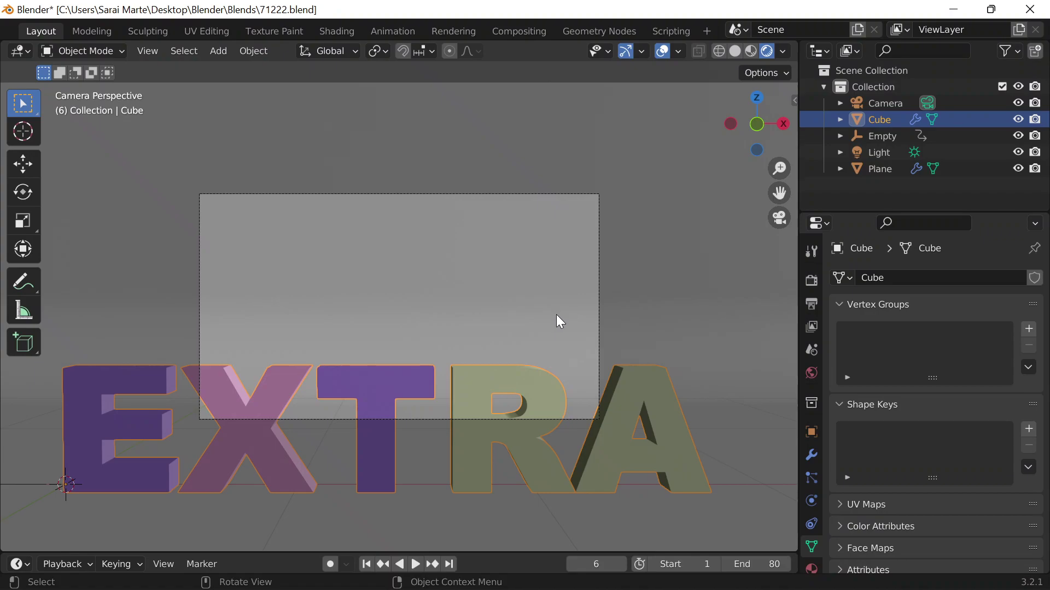
scroll(54, 30, "up", 5)
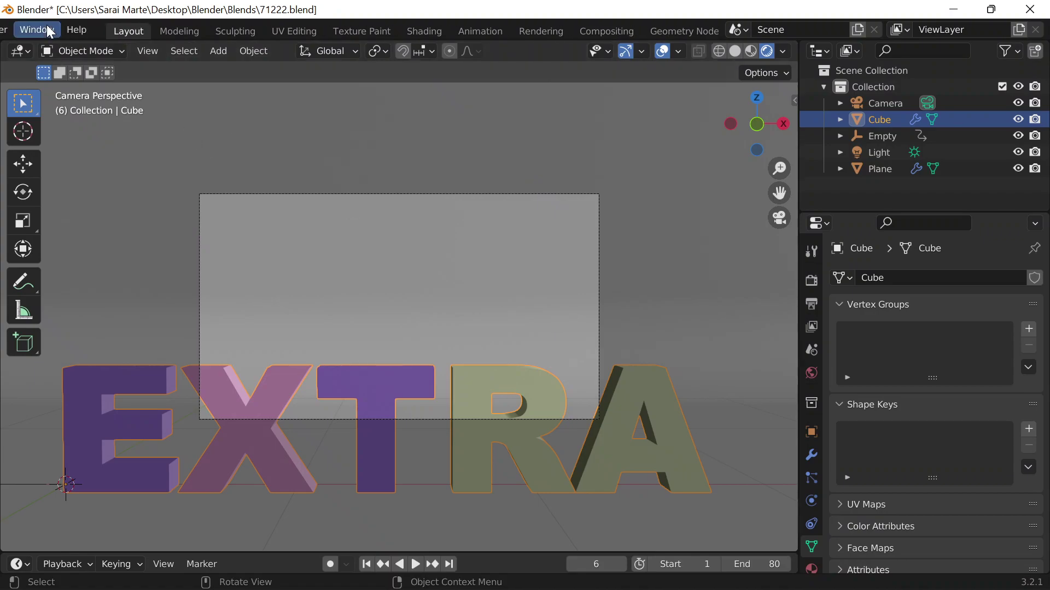
Step: Look up the numpad emulation setting in the Input preferences and close them
left_click(60, 28)
left_click(97, 261)
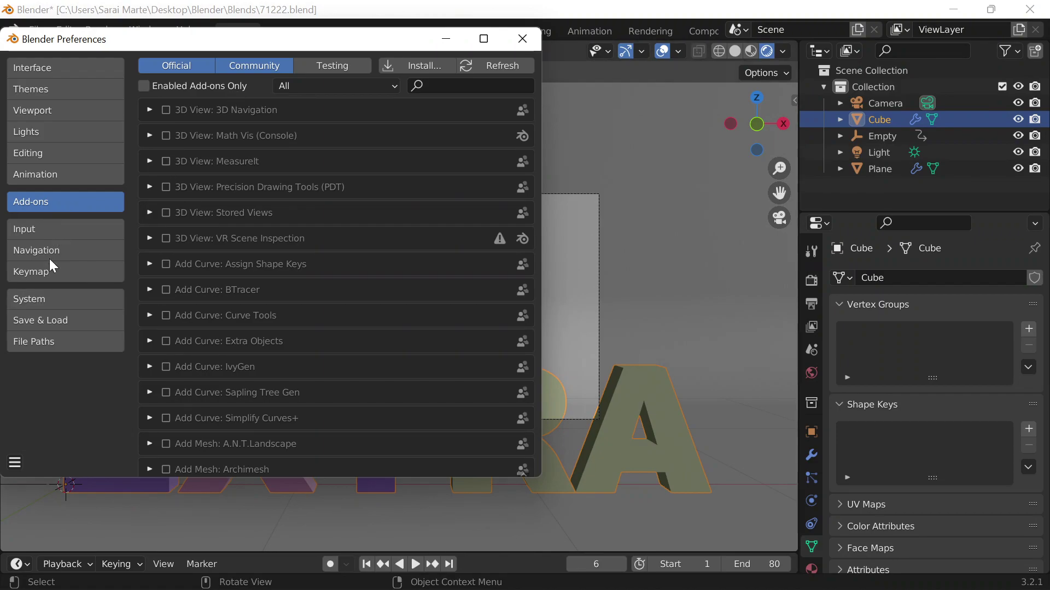
left_click(108, 226)
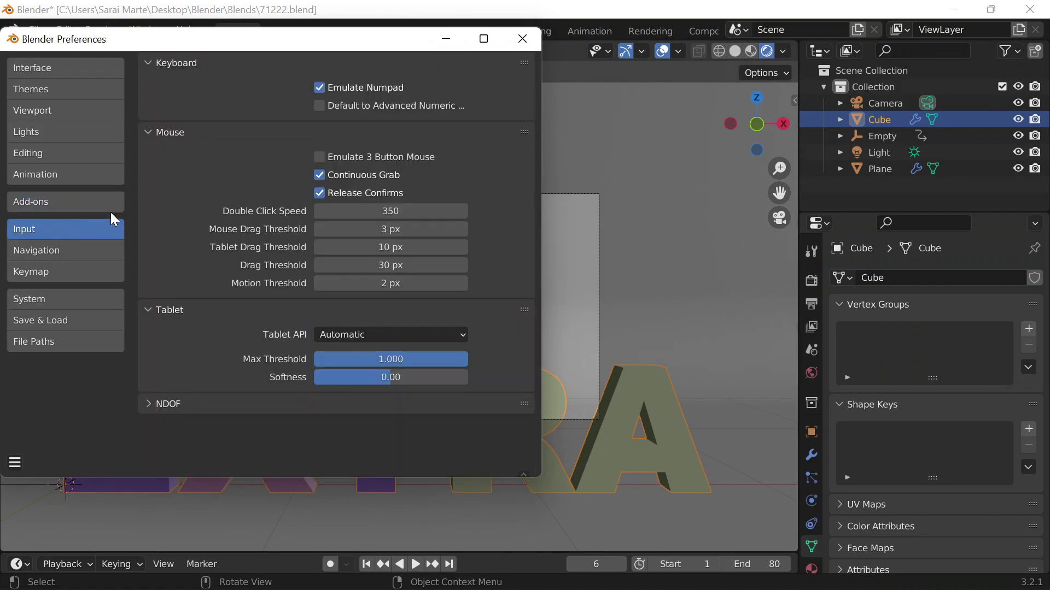
left_click(522, 38)
Step: Realign the camera to a more distant front view so its frame contains the whole EXTRA text
scroll(445, 267, "down", 3)
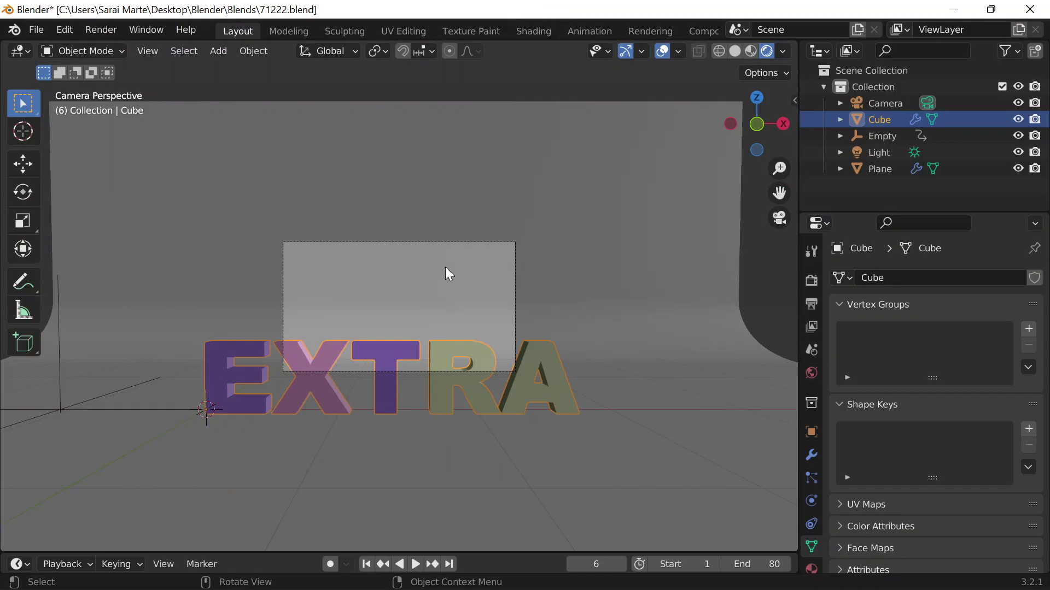
scroll(445, 267, "down", 1)
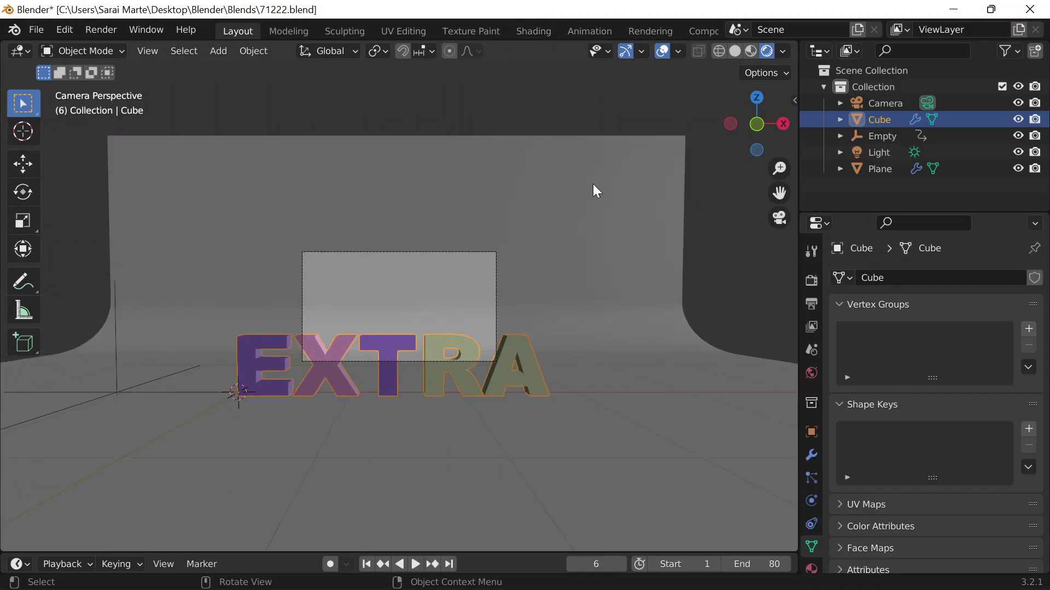
middle_click_drag(593, 190, 594, 191)
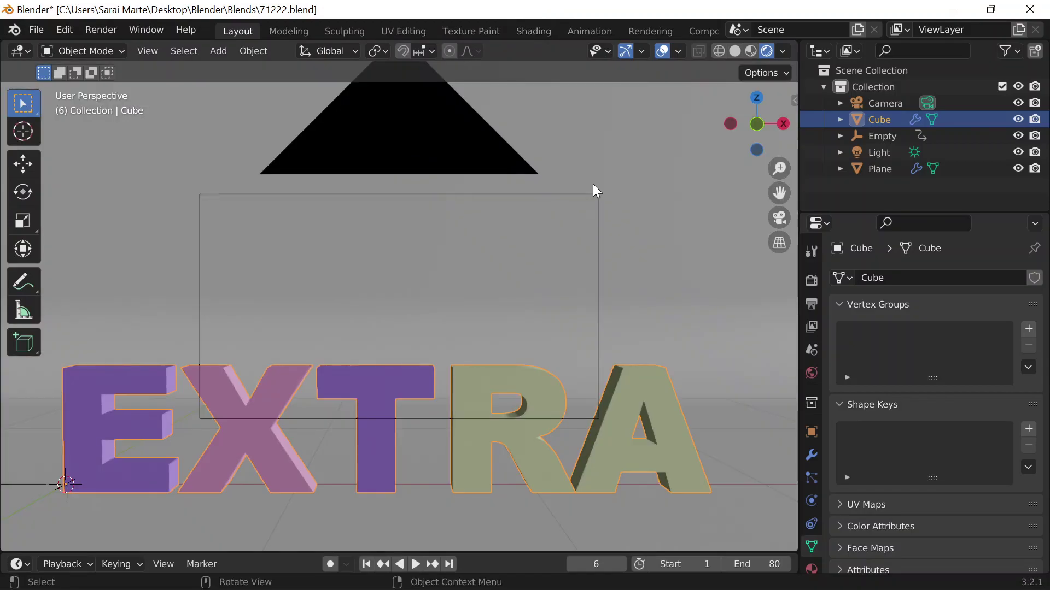
key("KP_0")
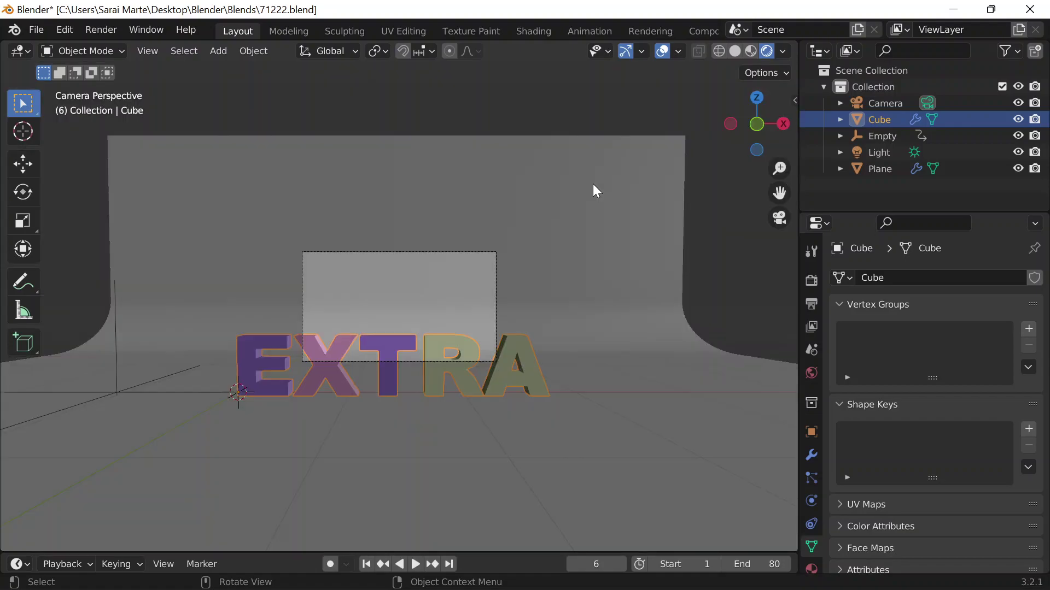
key("KP_0")
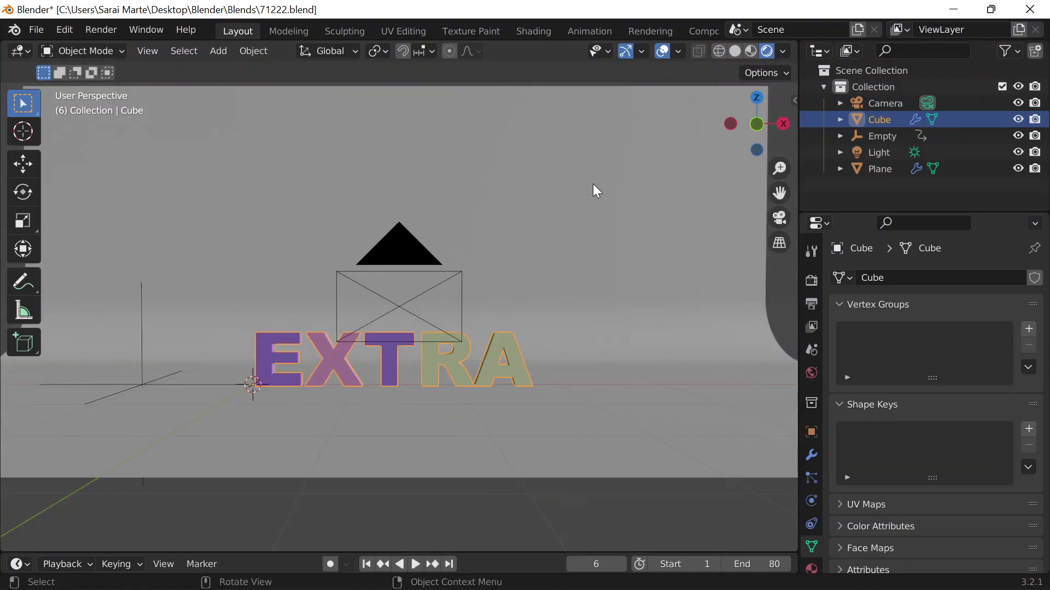
key("KP_0")
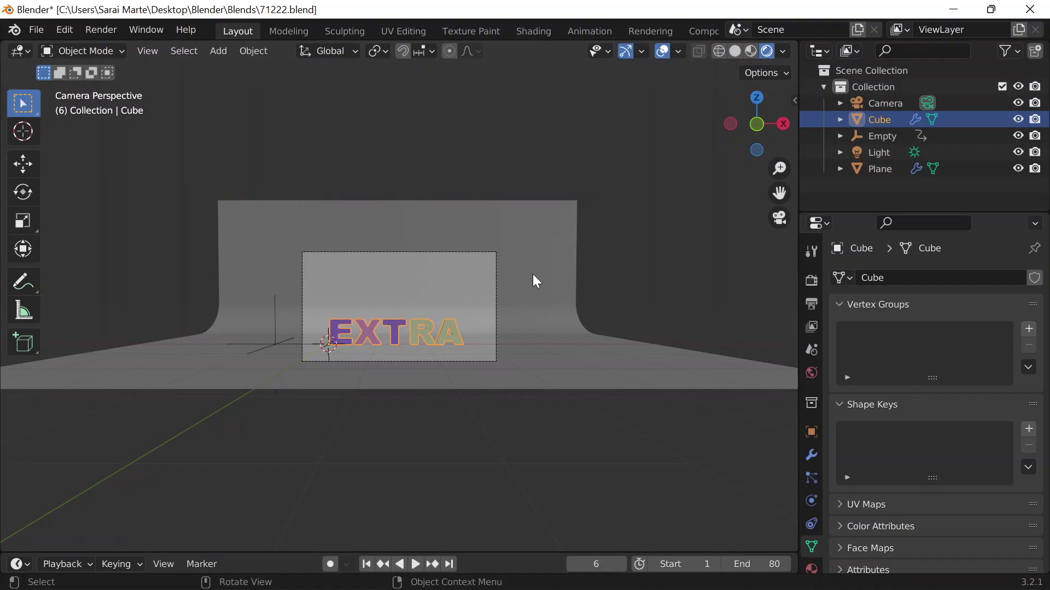
Step: Play the animation through the camera to check the letters' framing, and stop it at frame 1
scroll(533, 274, "up", 2)
left_click(419, 564)
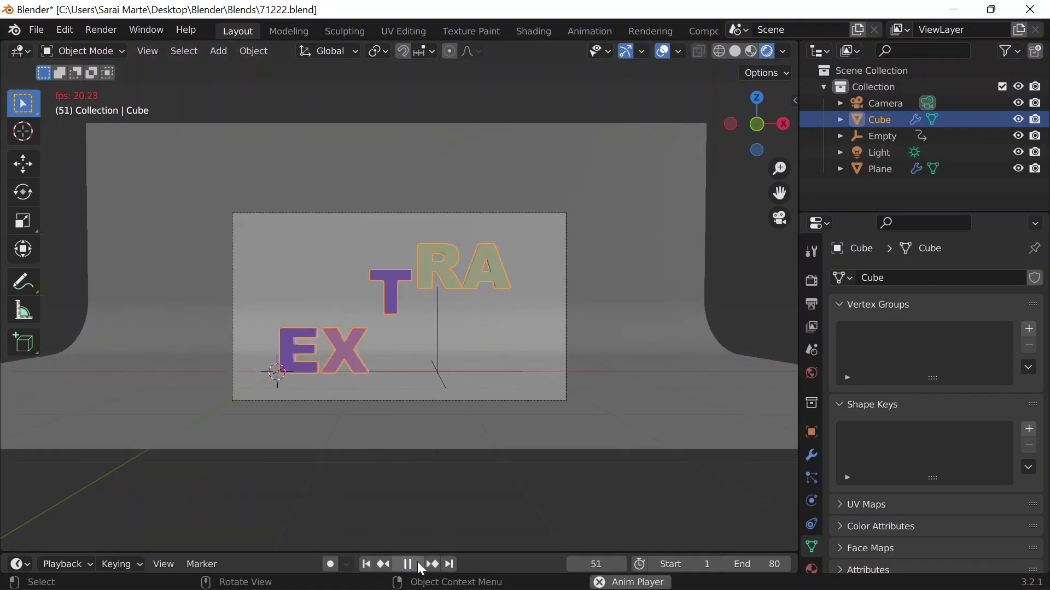
key("shift+Left")
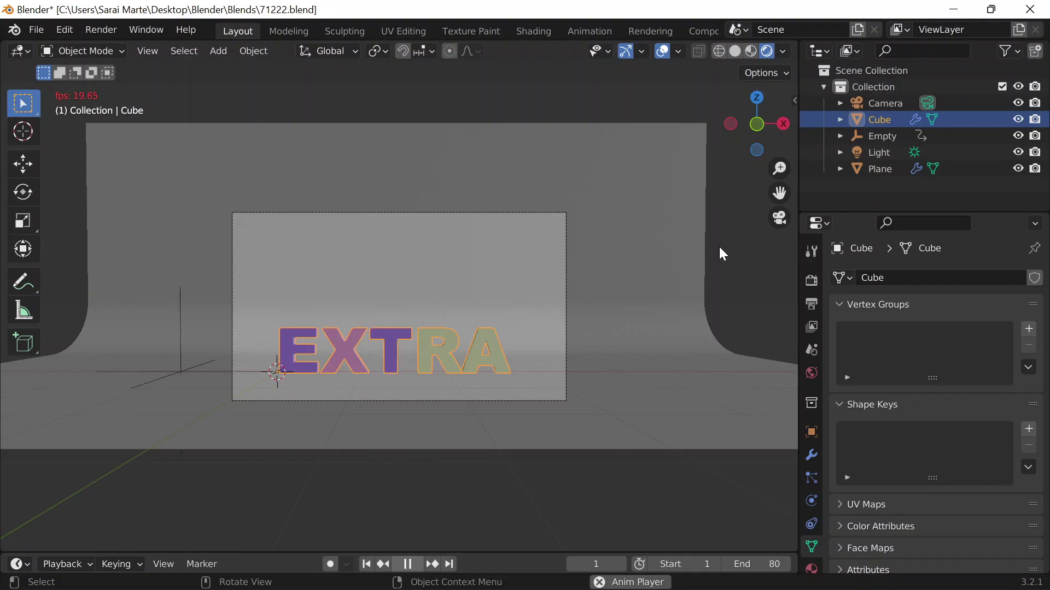
key("space")
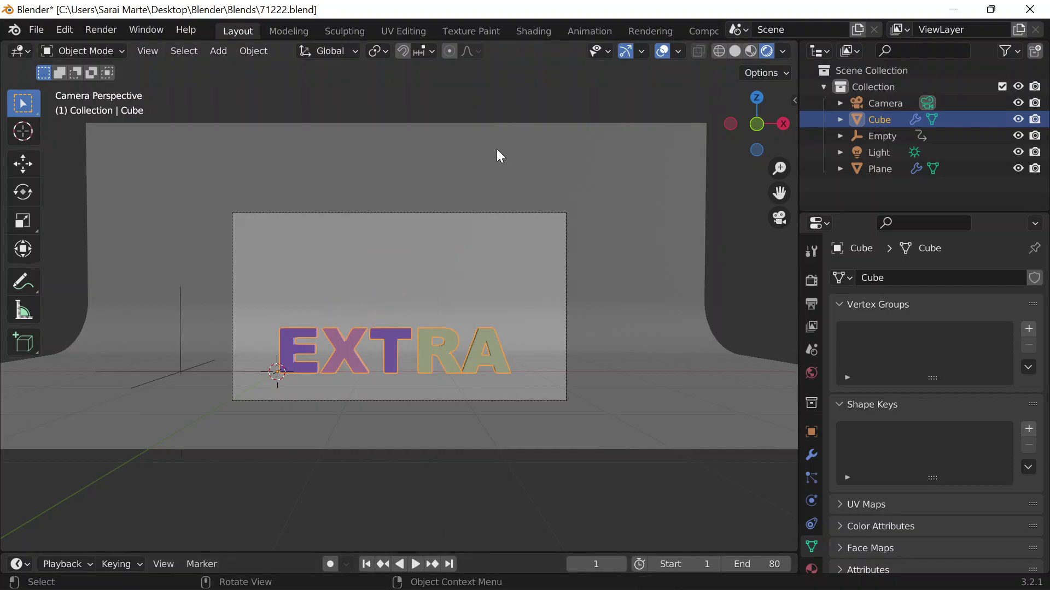
Step: Give the curved backdrop plane a new material with its base color brightened to pure white
left_click(496, 148)
scroll(820, 541, "down", 5)
left_click(811, 569)
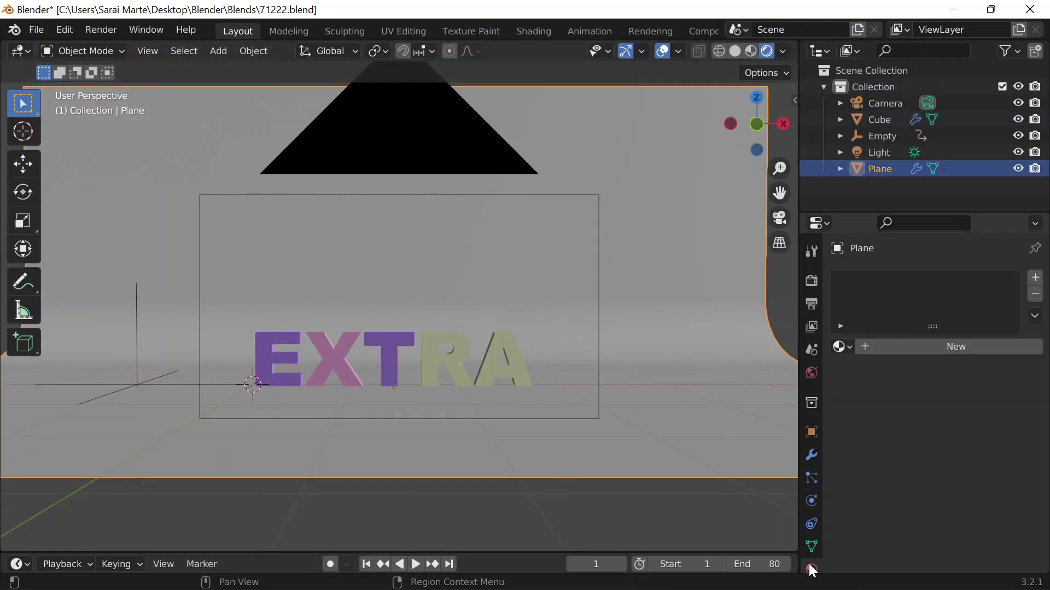
left_click(952, 347)
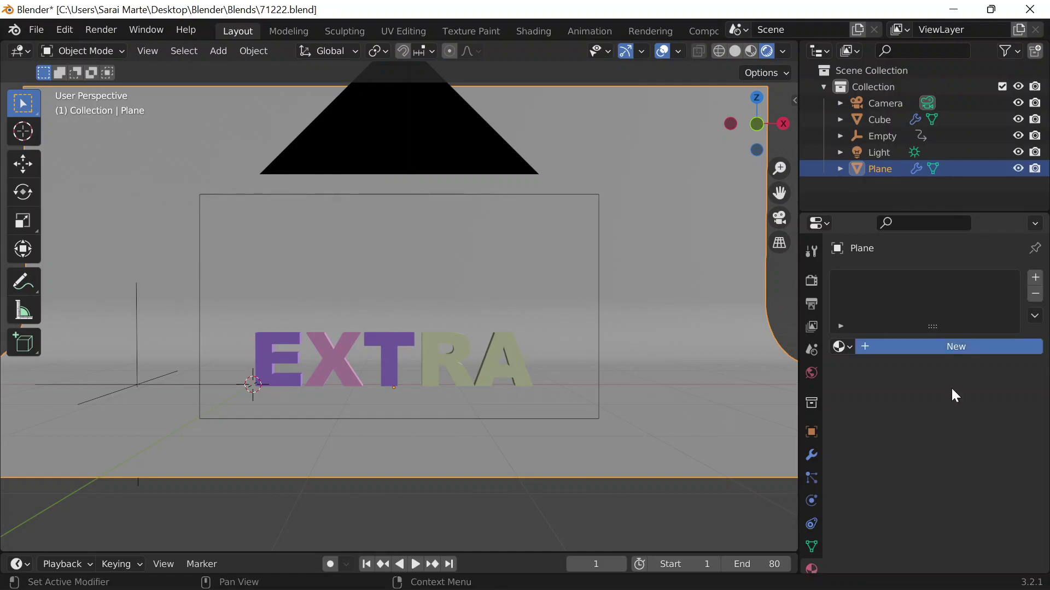
left_click(939, 517)
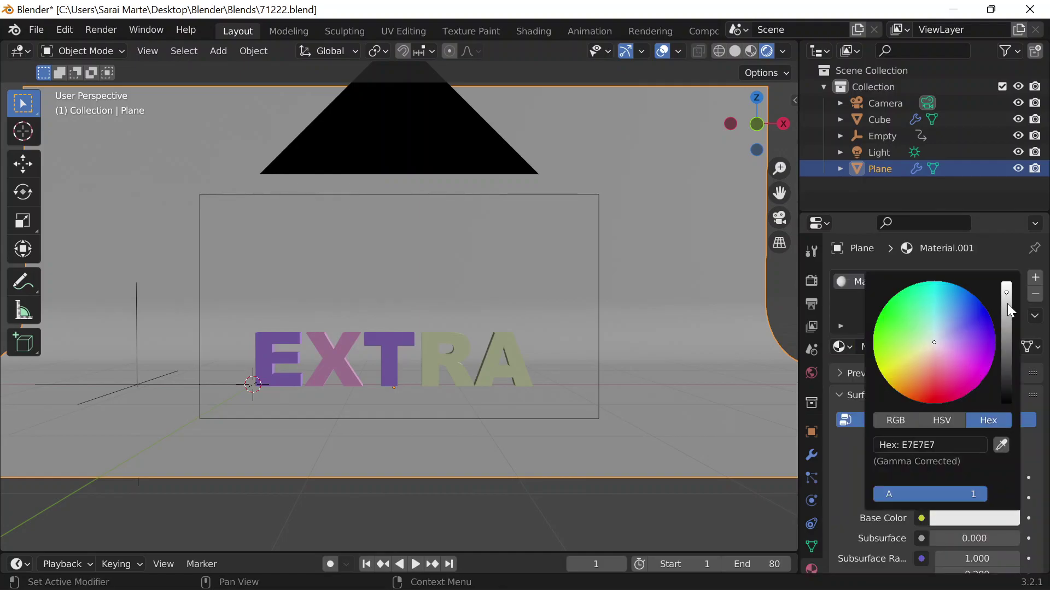
left_click_drag(1011, 310, 1011, 284)
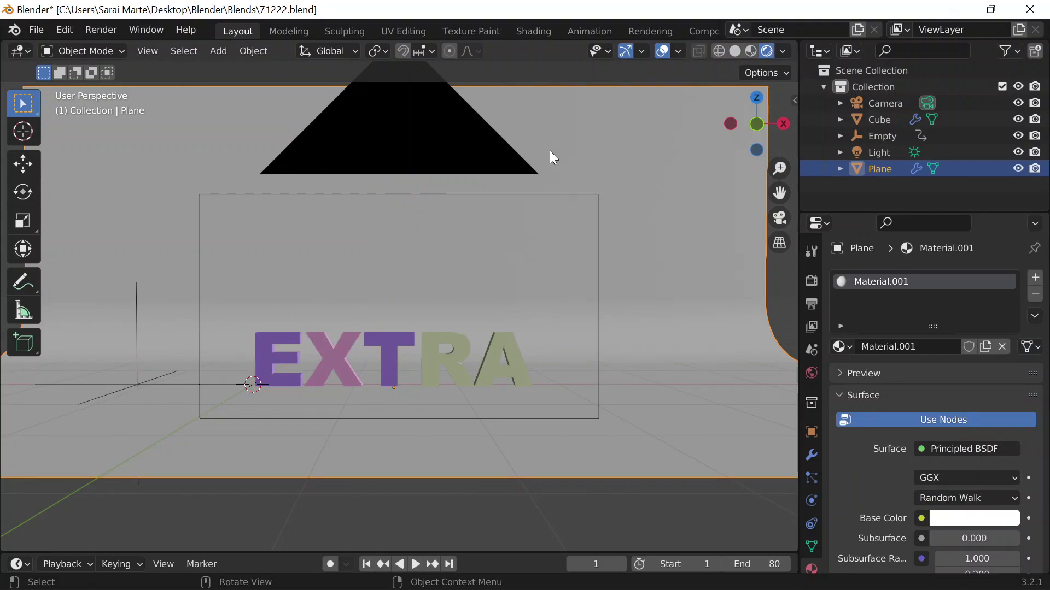
Step: Inspect the white backdrop, text and camera placement from an angle, and return to the camera view
scroll(467, 113, "down", 5)
left_click(466, 103)
middle_click_drag(430, 104, 458, 123)
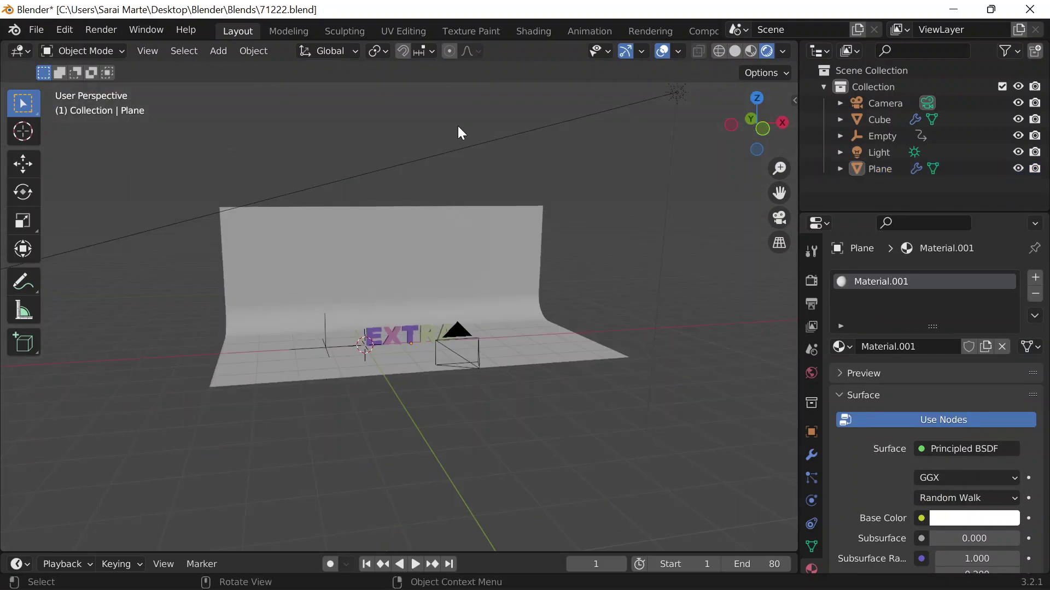
scroll(547, 375, "up", 3)
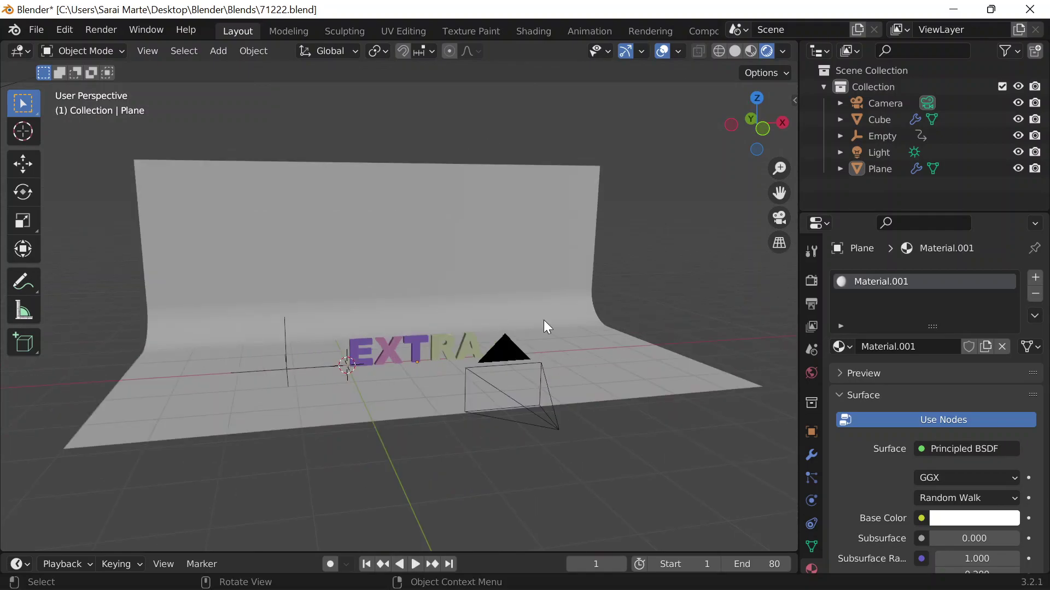
key("KP_0")
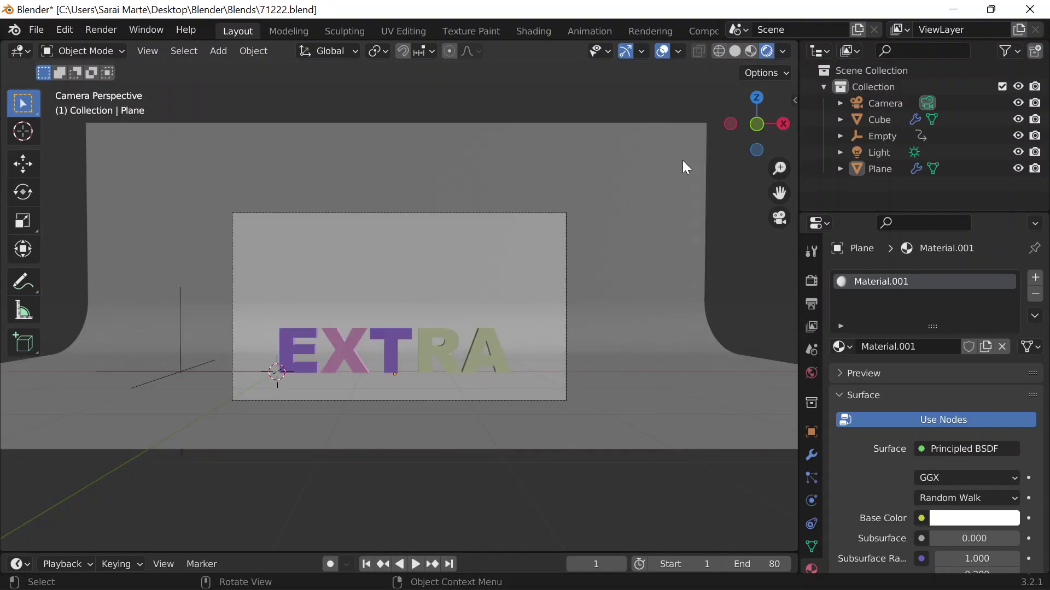
Step: Open the render output path for editing and browse to the Blender\Animations folder on the Desktop
left_click(812, 288)
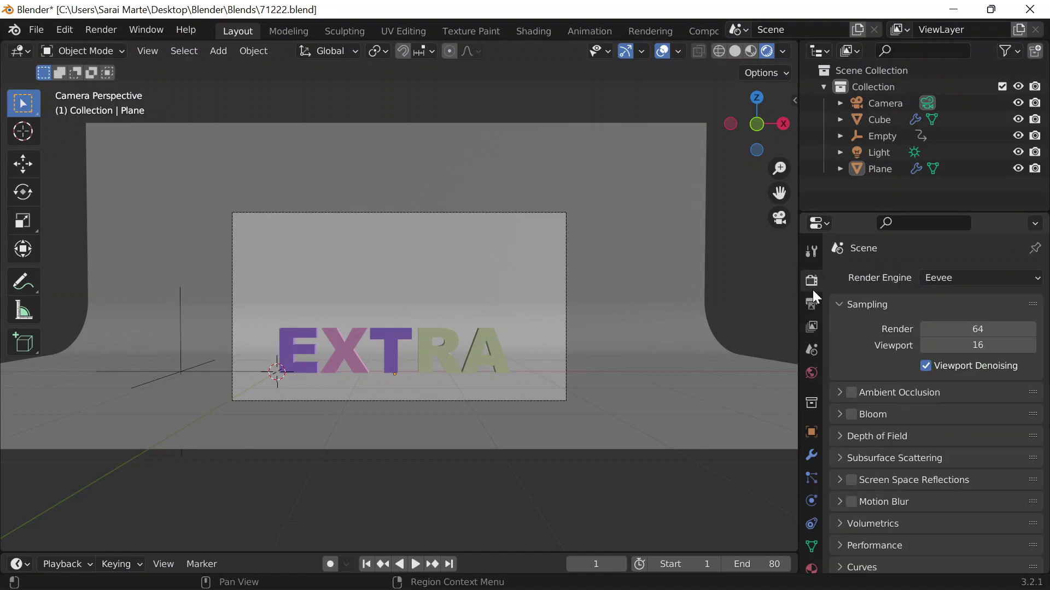
left_click(809, 305)
scroll(873, 405, "down", 3)
scroll(875, 407, "down", 3)
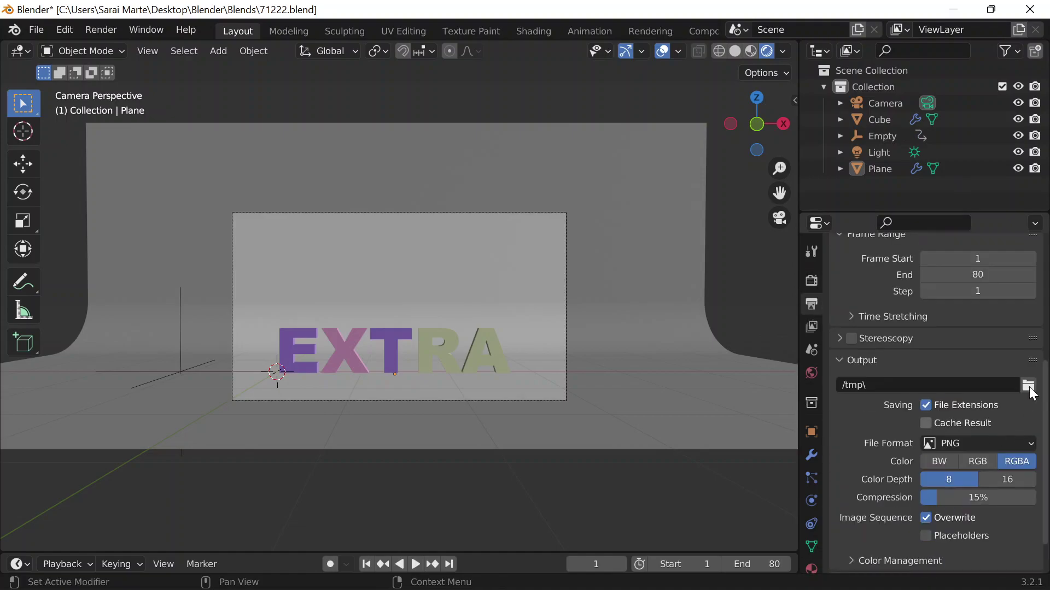
left_click(1026, 386)
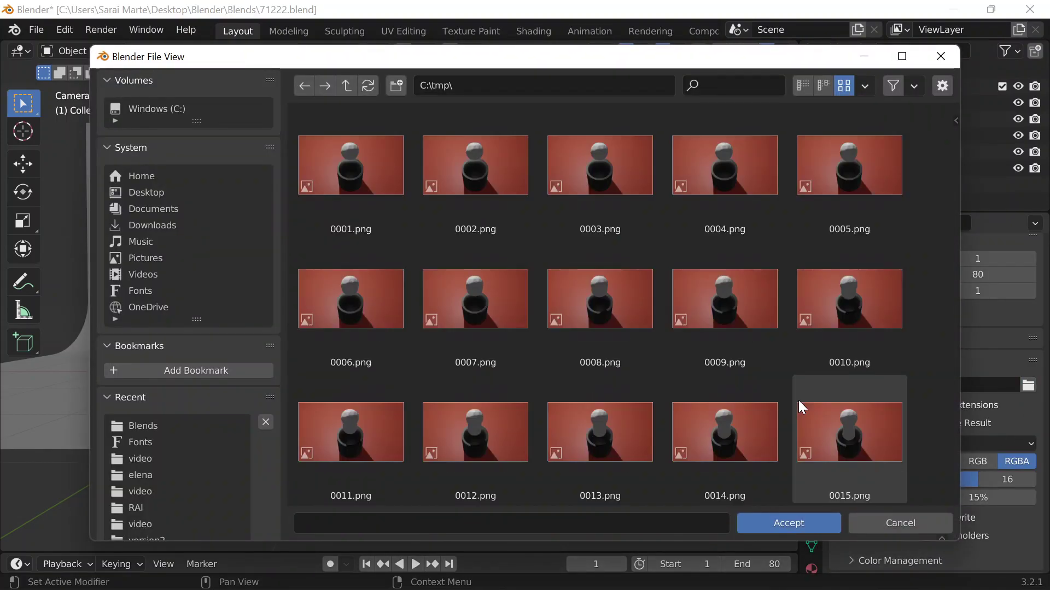
left_click(195, 191)
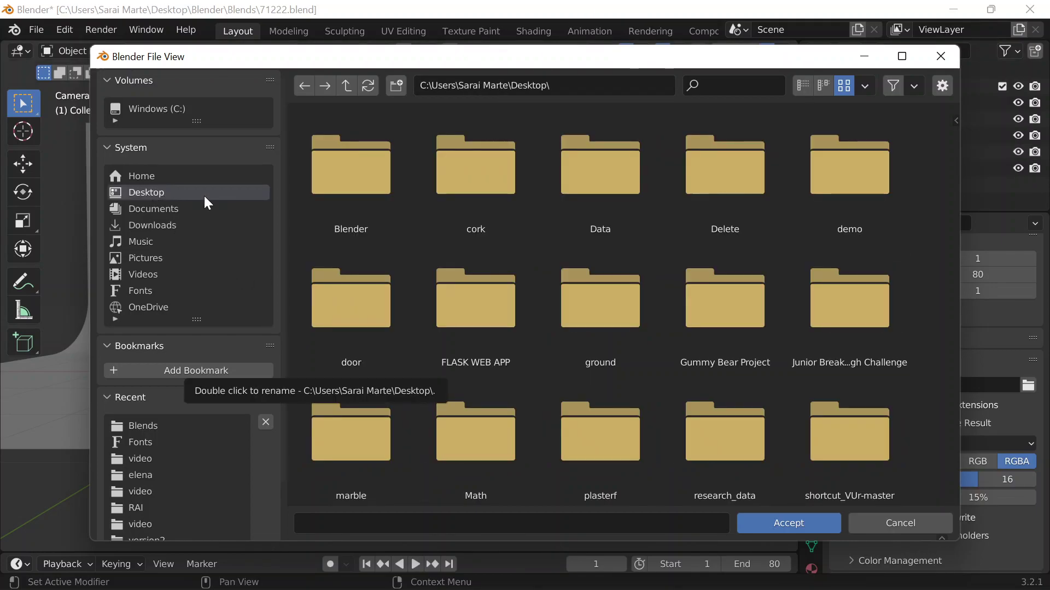
double_click(356, 189)
double_click(351, 188)
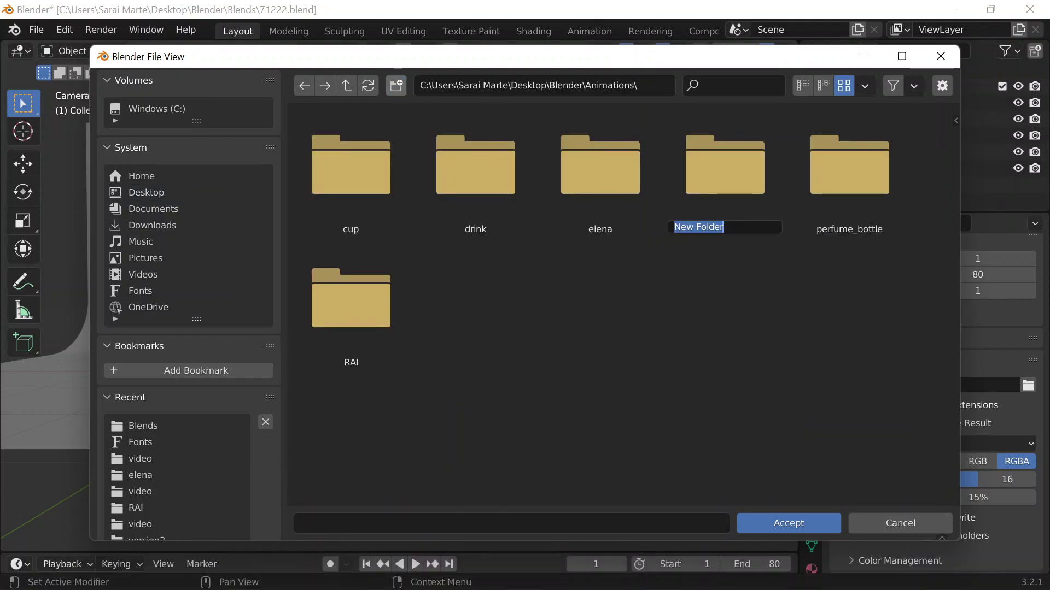
Step: Create a folder named 71222extra inside Animations and set it as the render output folder
type("71222")
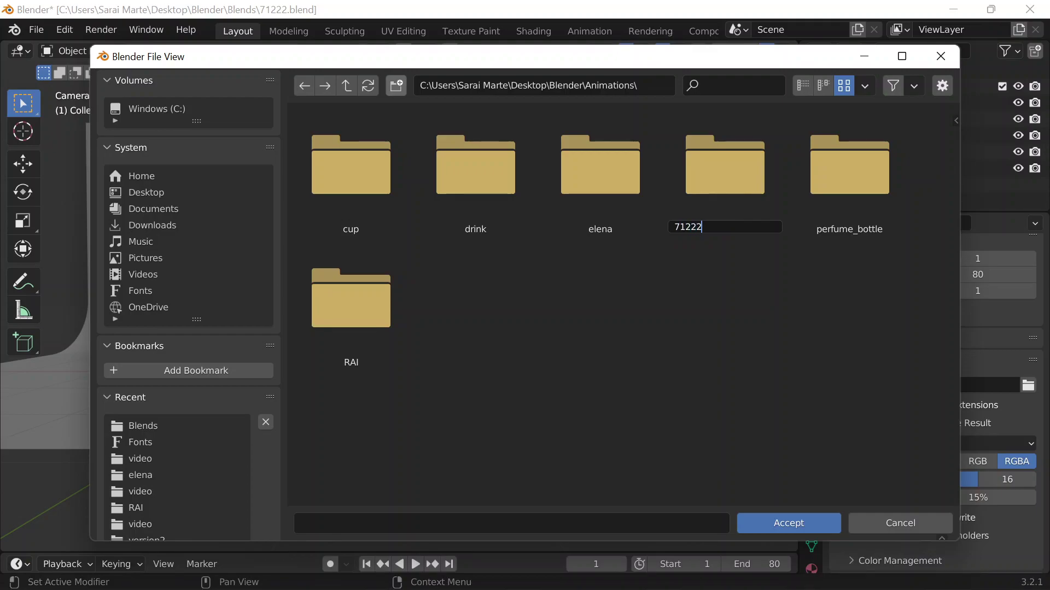
type("extra")
key("Return")
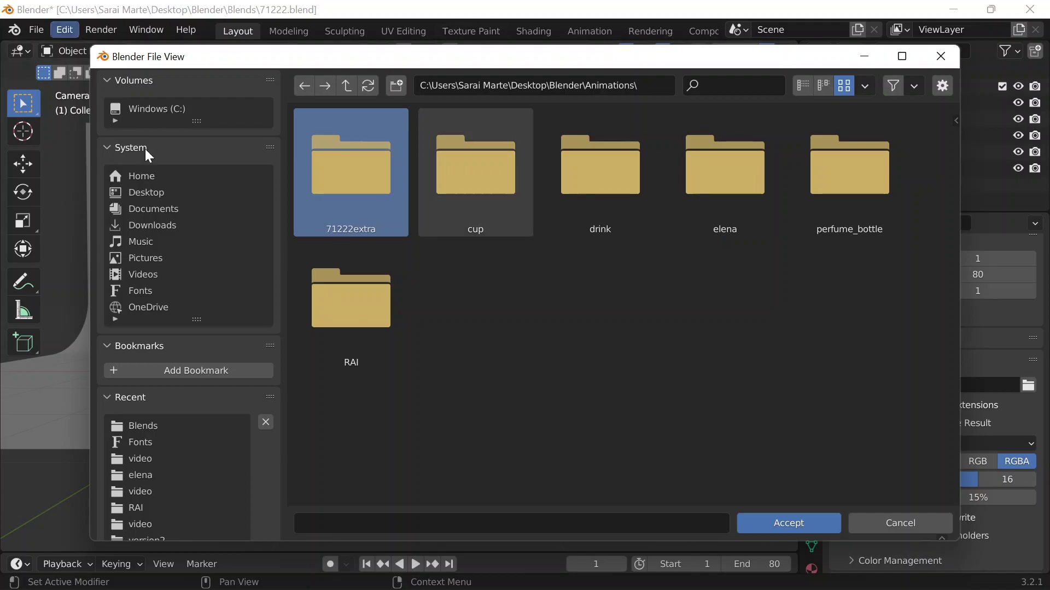
double_click(315, 165)
left_click(787, 523)
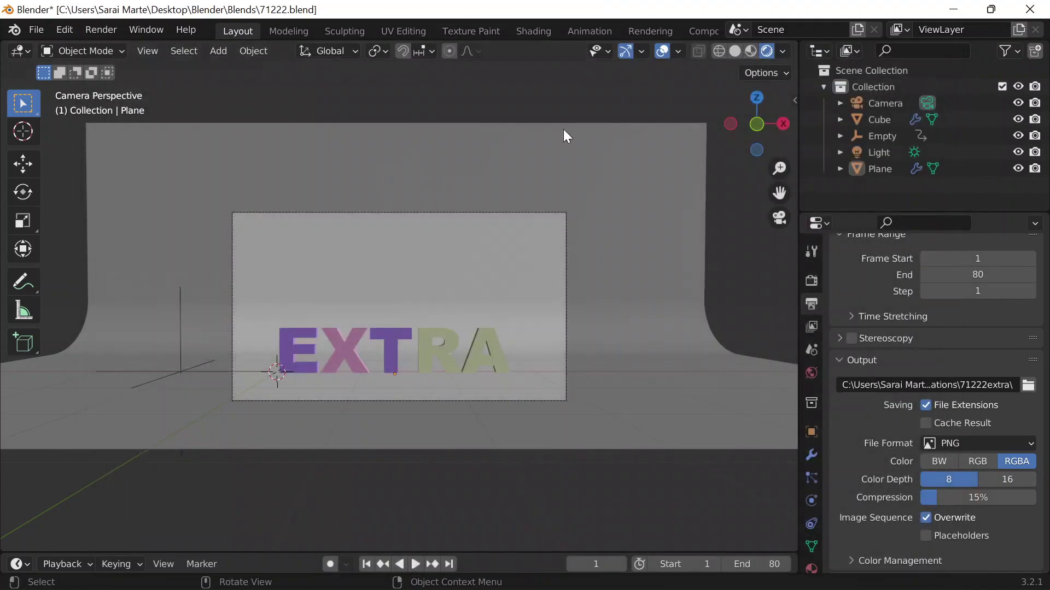
Step: Save the blend file and render the animation as a PNG image sequence
scroll(995, 388, "down", 2)
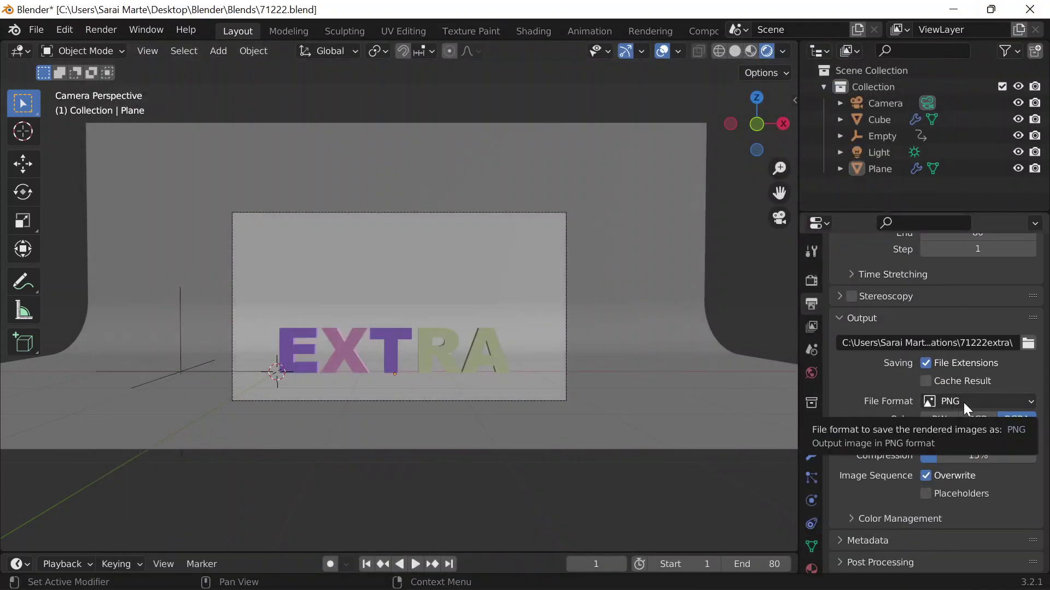
key("ctrl+s")
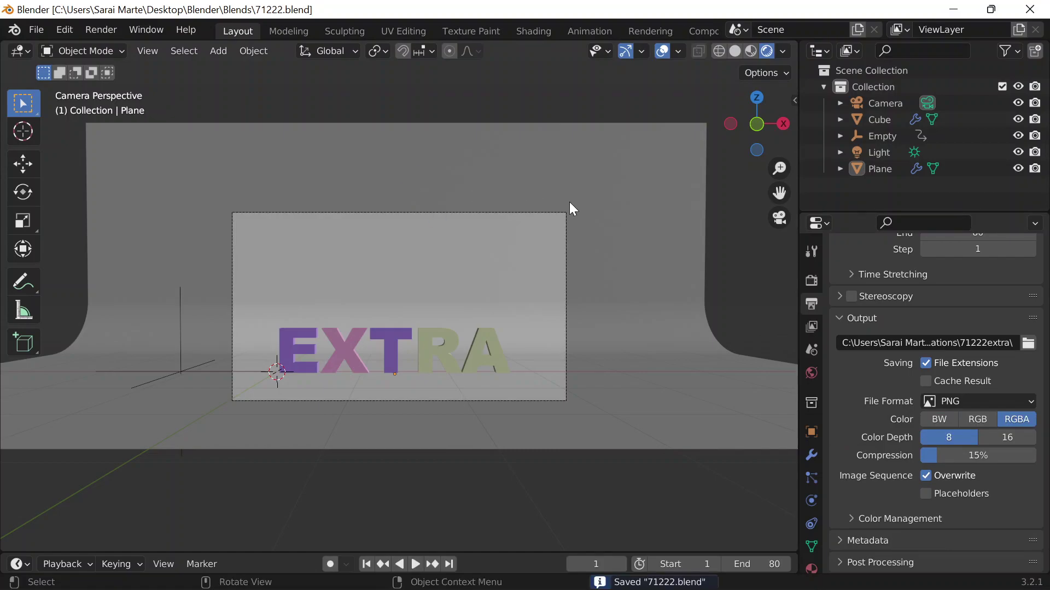
left_click(97, 30)
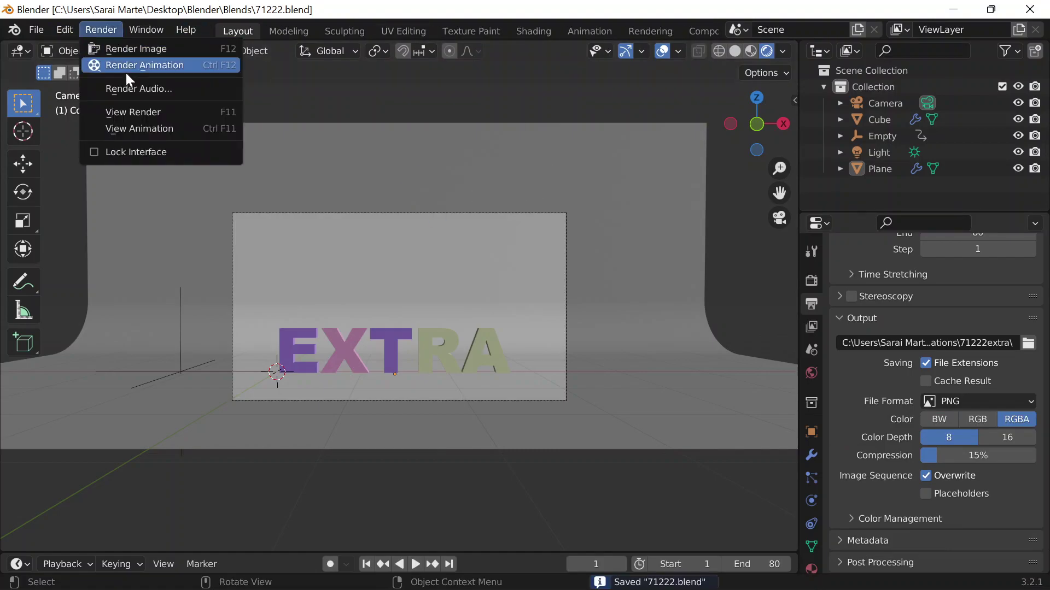
left_click(125, 65)
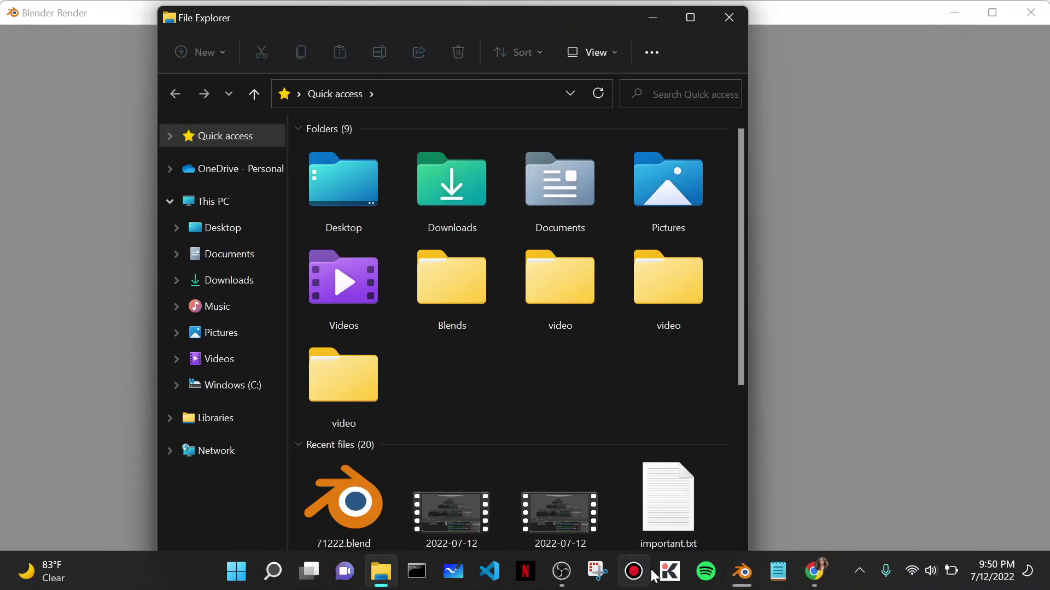
left_click(634, 571)
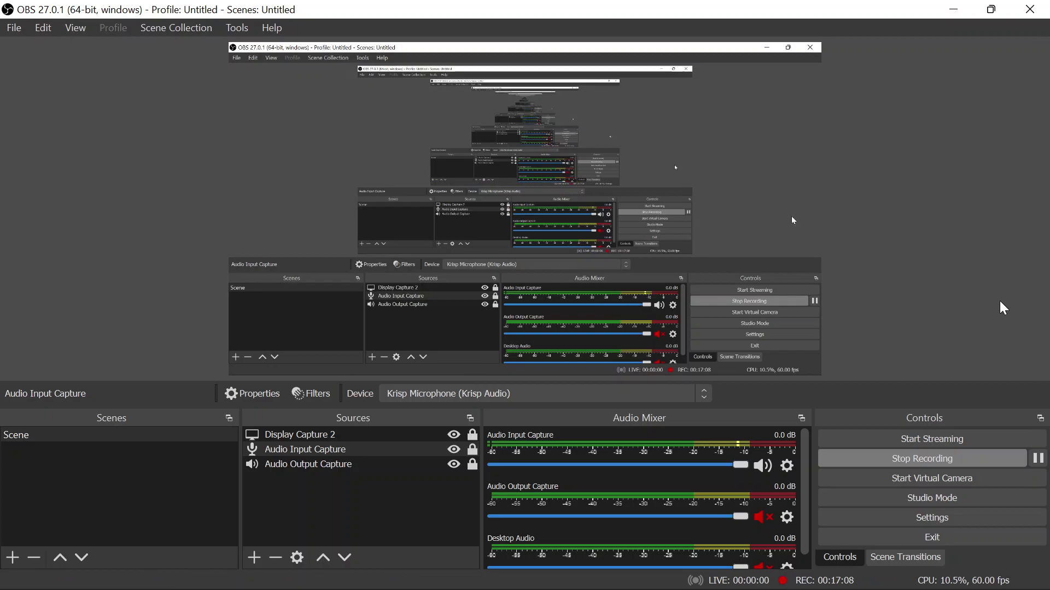
left_click(954, 10)
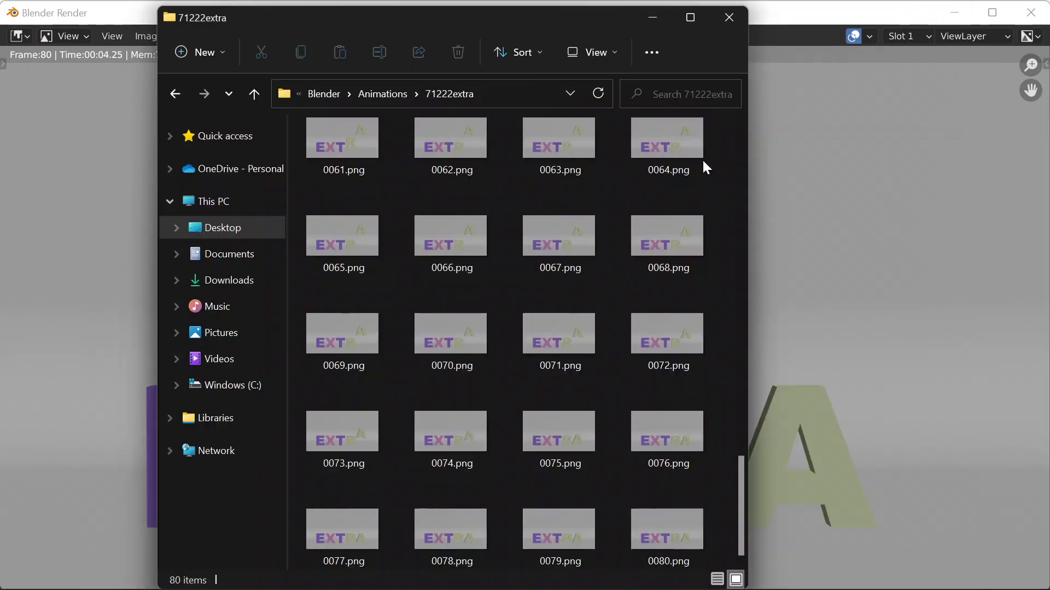
Step: Look over the rendered PNG frames in the 71222extra folder, and close the folder and render windows
left_click(683, 21)
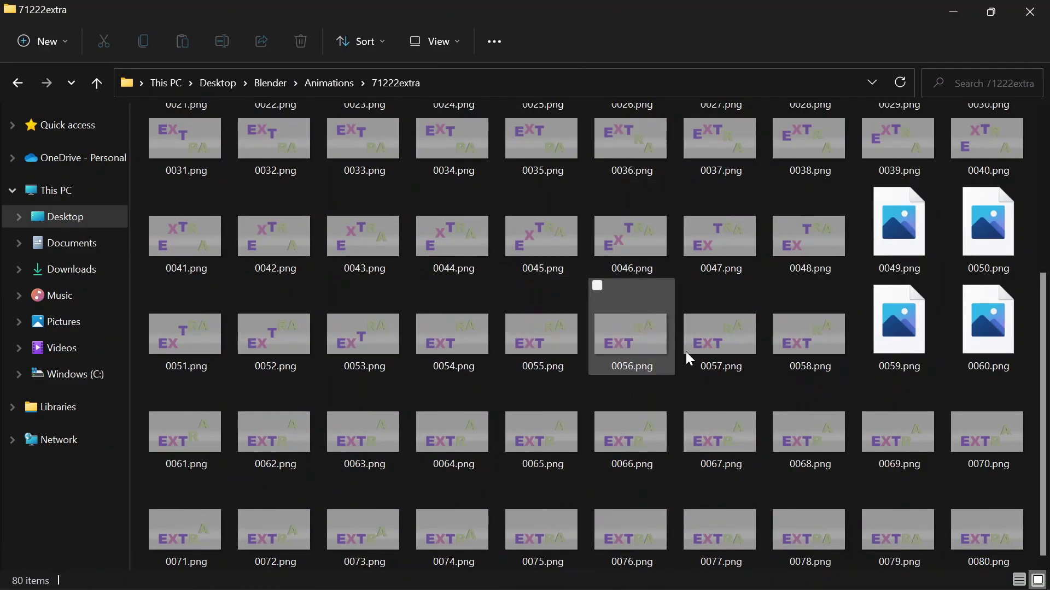
left_click(1030, 11)
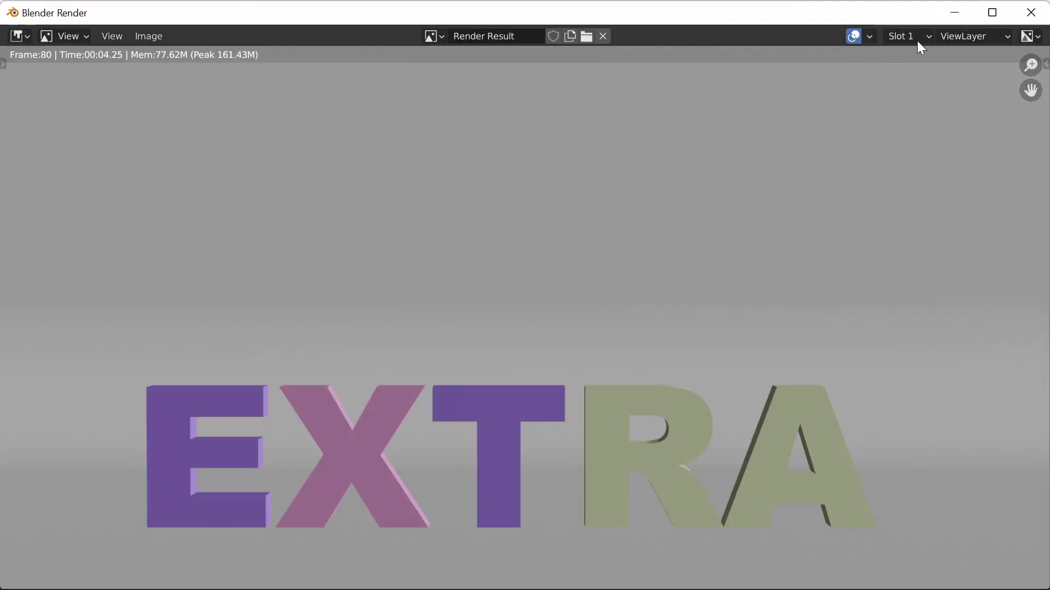
left_click(1043, 12)
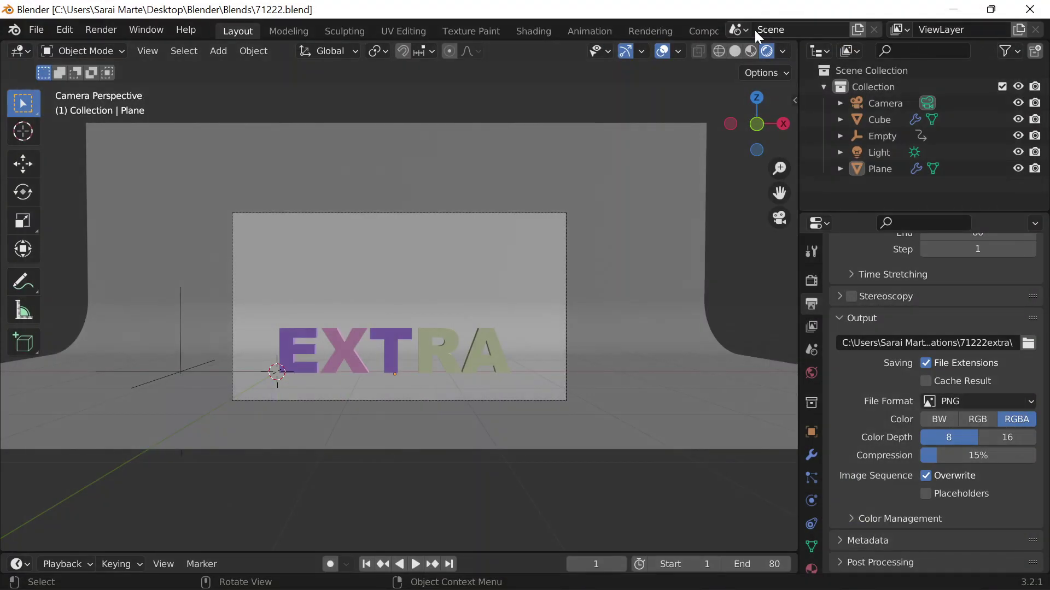
Step: Add a Video Editing workspace to the project
scroll(697, 32, "down", 6)
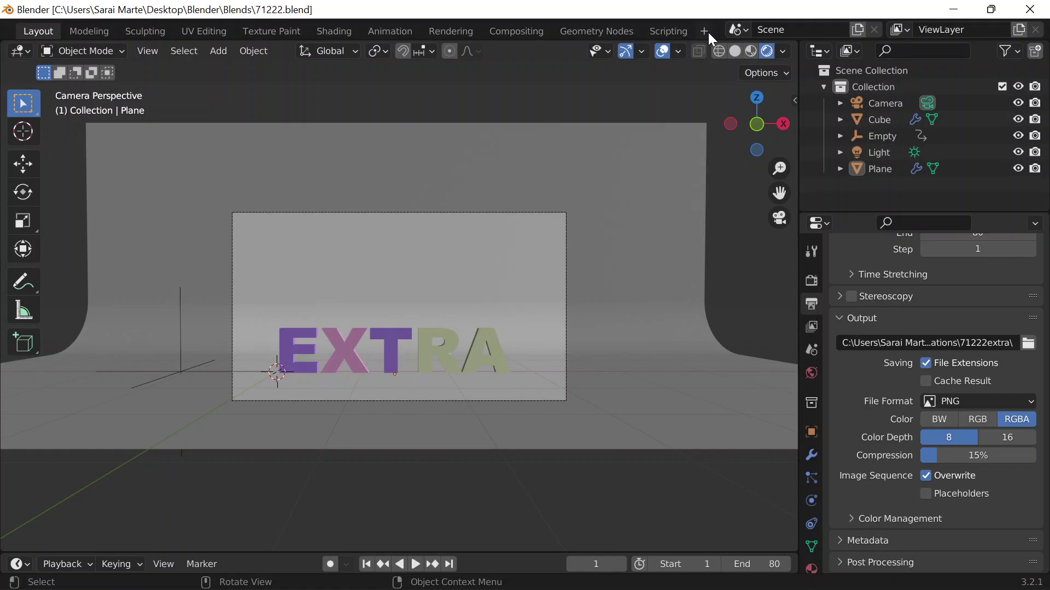
left_click(706, 31)
mouse_move(657, 130)
left_click(765, 141)
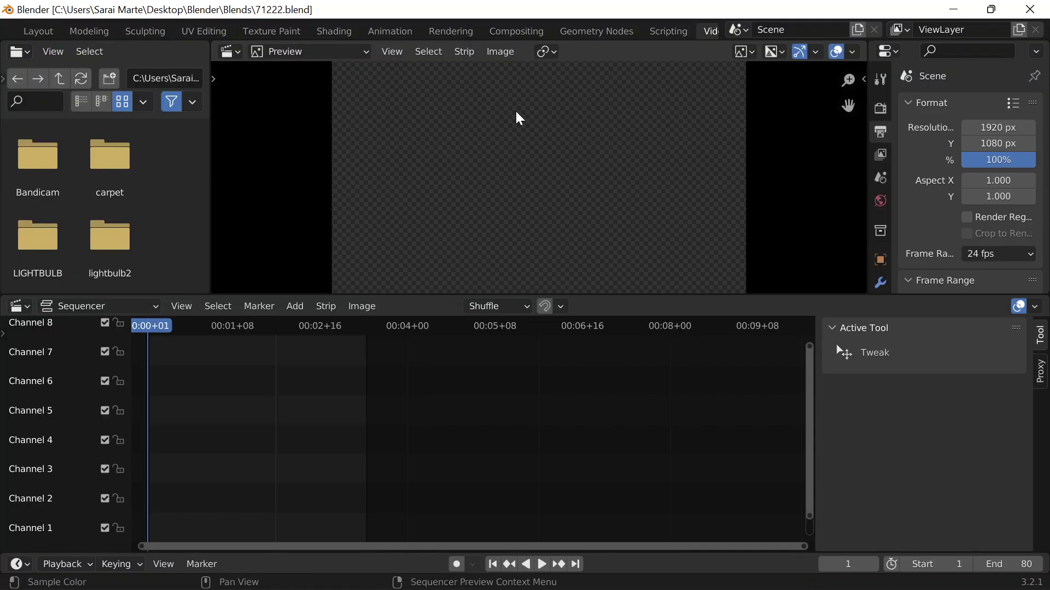
Step: Add all rendered frames, 0001.png to 0080.png, from Animations\71222extra to the sequencer as an image sequence strip in channel 1
left_click(293, 306)
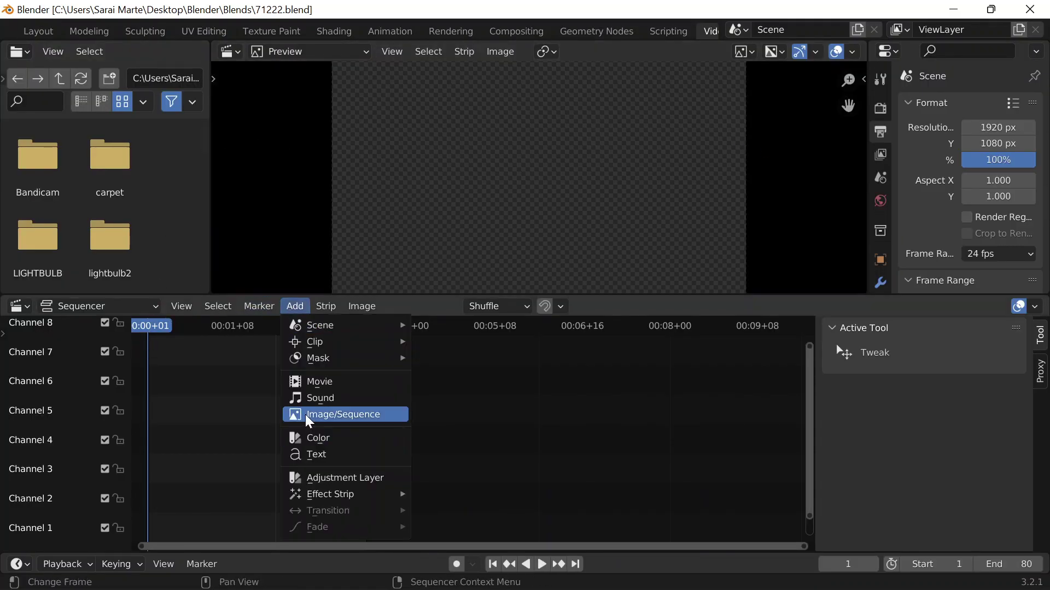
left_click(310, 420)
left_click(150, 194)
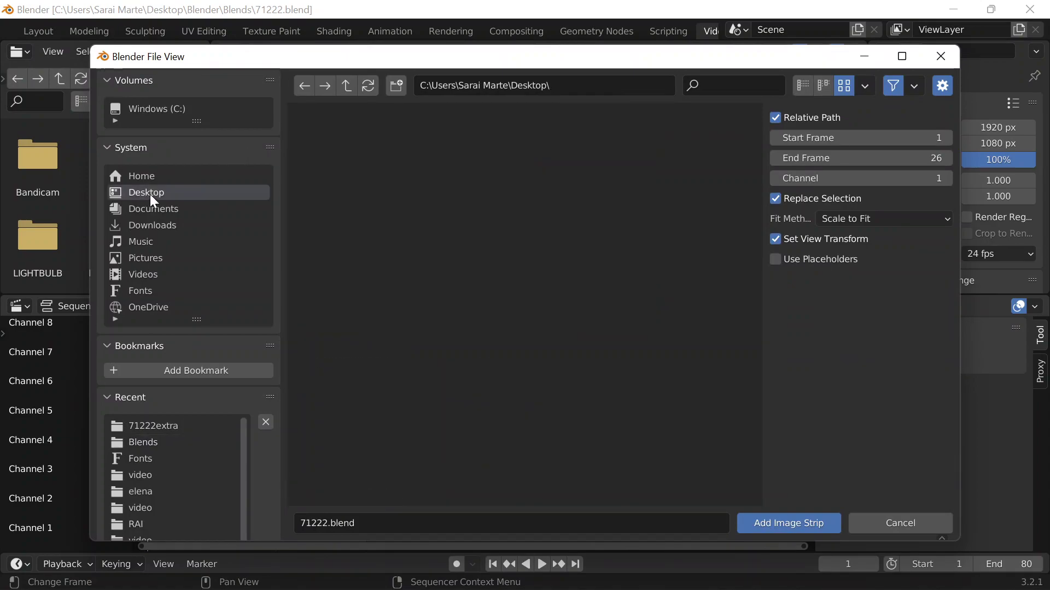
left_click(366, 175)
left_click(402, 214)
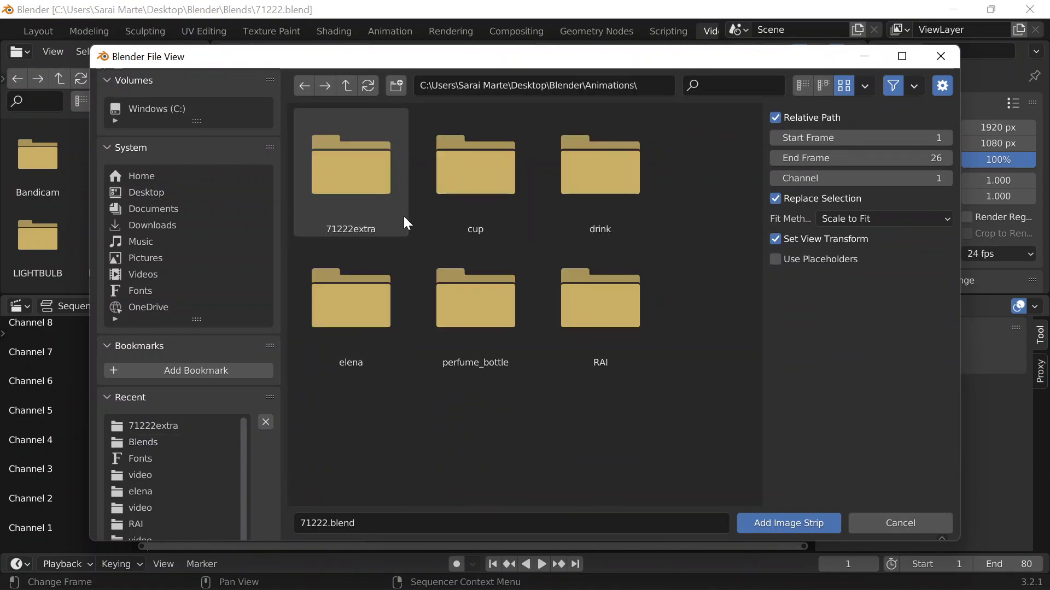
left_click(376, 189)
left_click(362, 166)
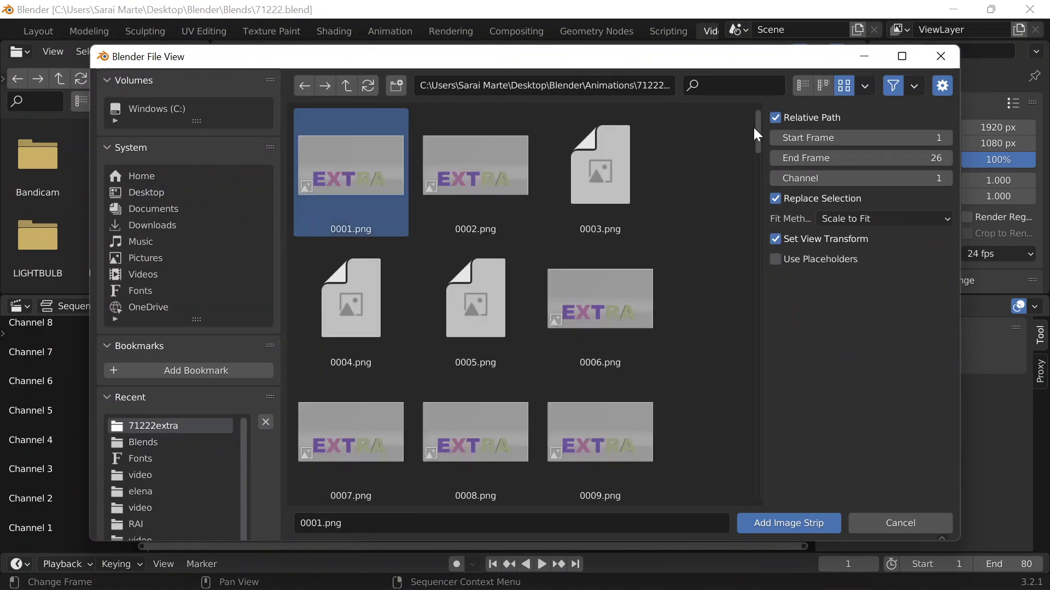
left_click_drag(752, 126, 732, 527)
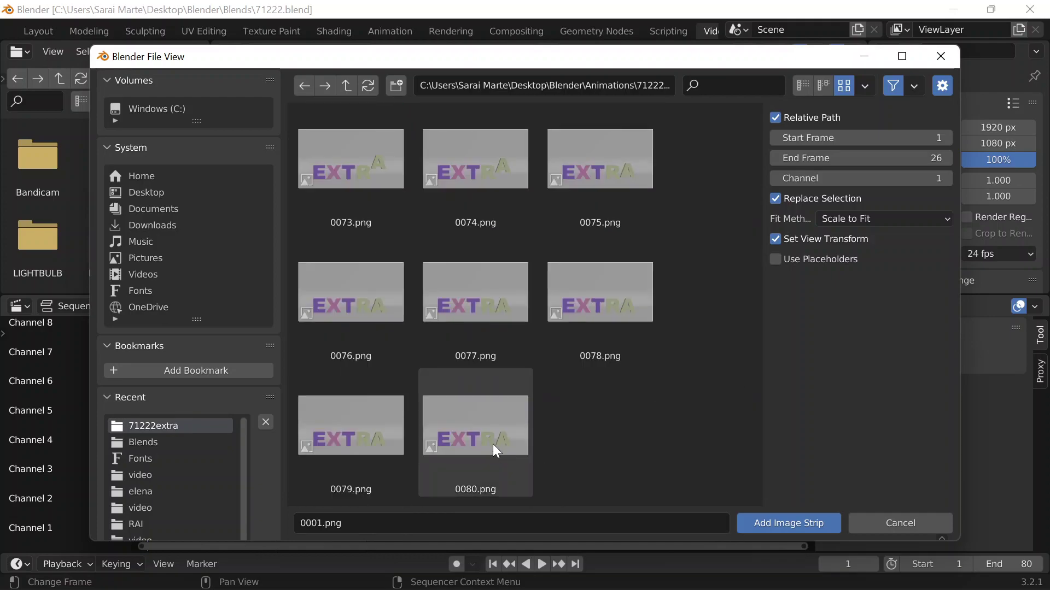
key("a")
scroll(482, 431, "up", 20)
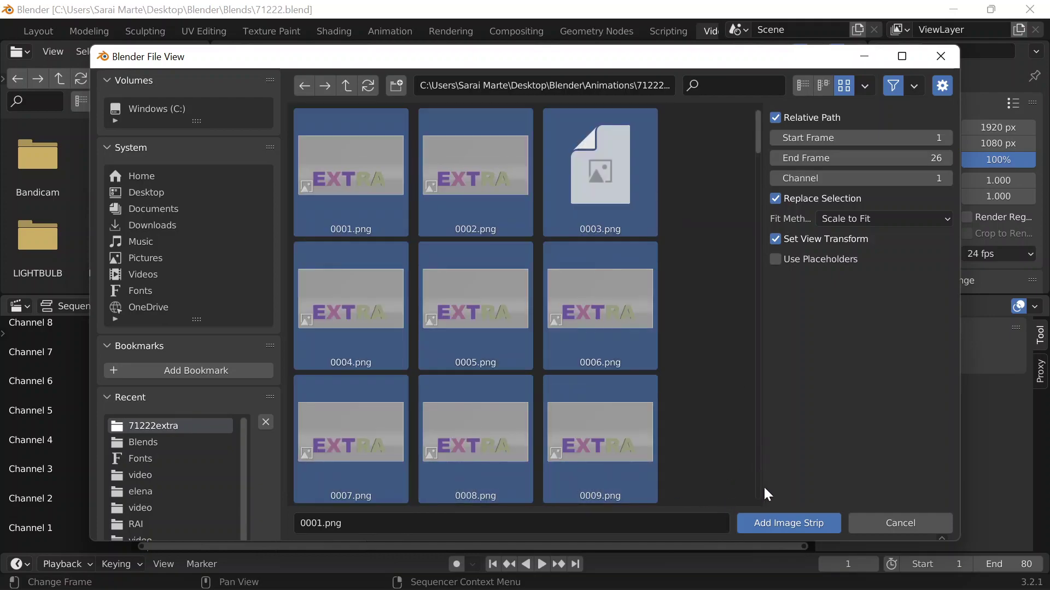
left_click(778, 525)
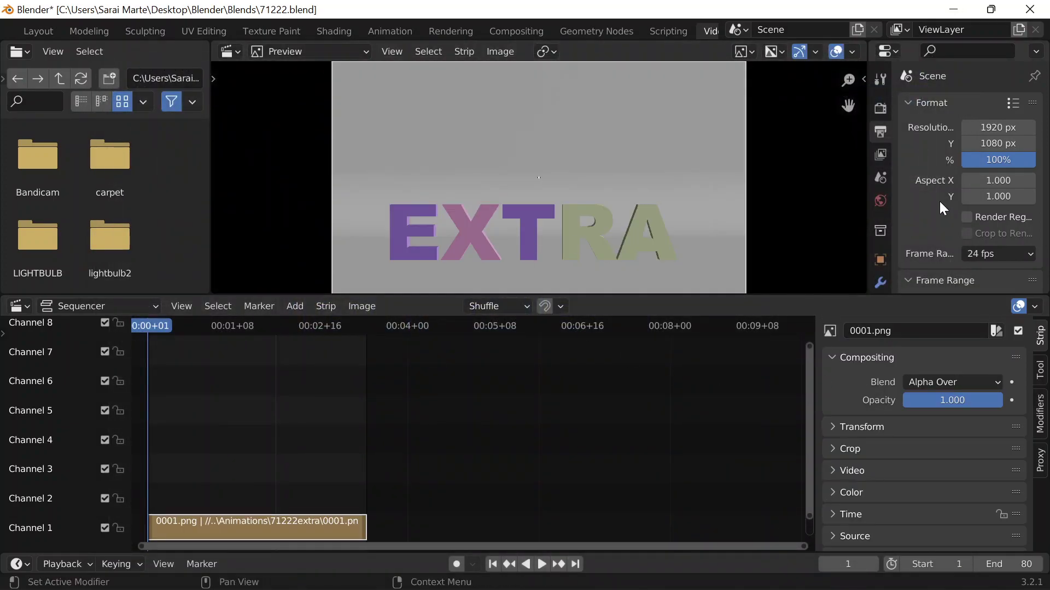
Step: Widen the output properties area, create a folder named video inside 71222extra and set it as the output folder
left_click_drag(870, 157, 683, 157)
scroll(864, 205, "down", 8)
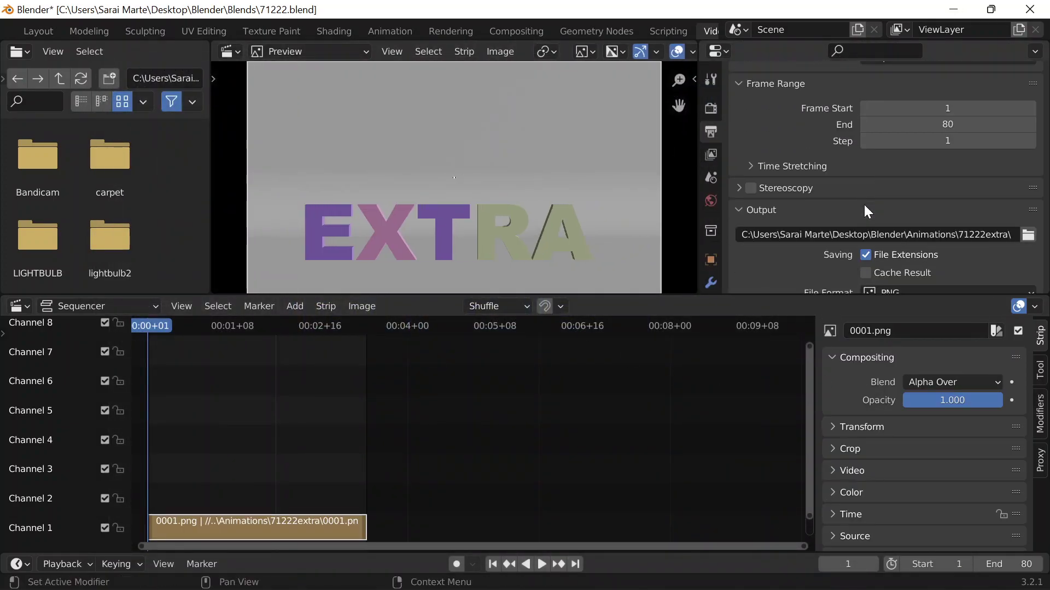
left_click(1026, 216)
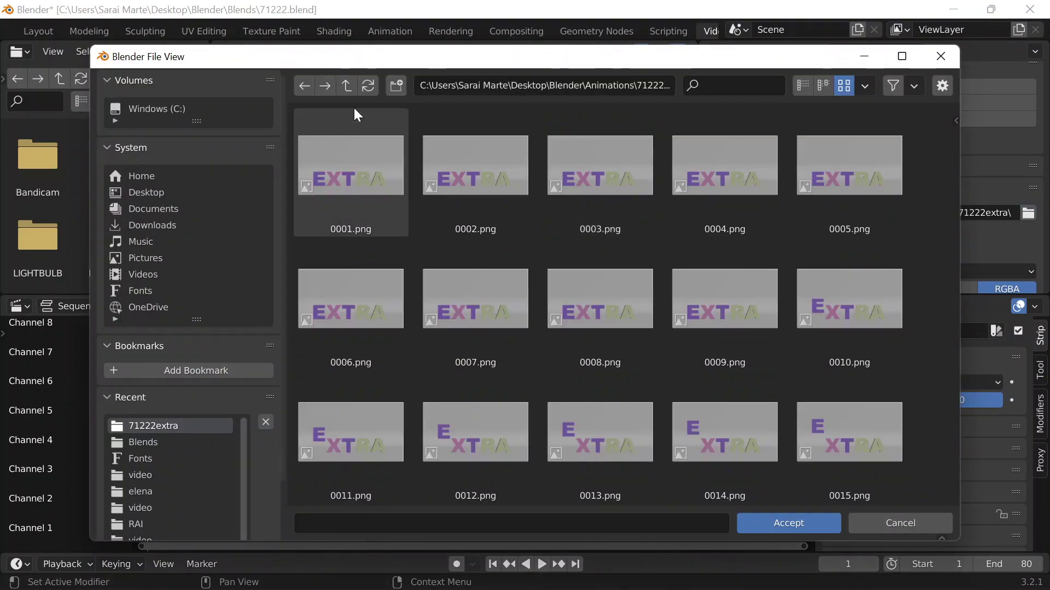
left_click(396, 85)
type("vid")
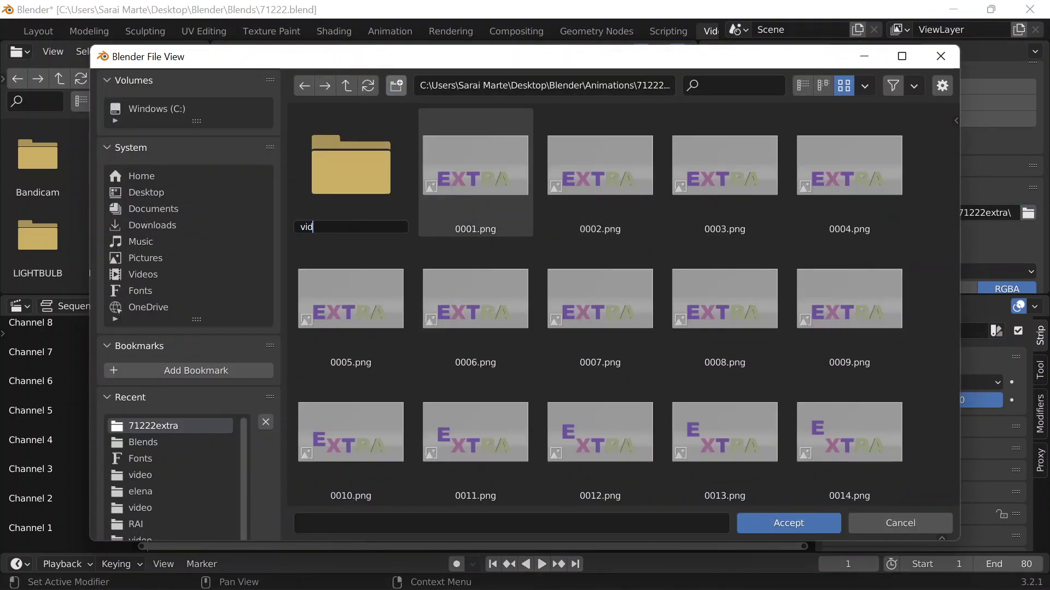
type("eo")
key("Return")
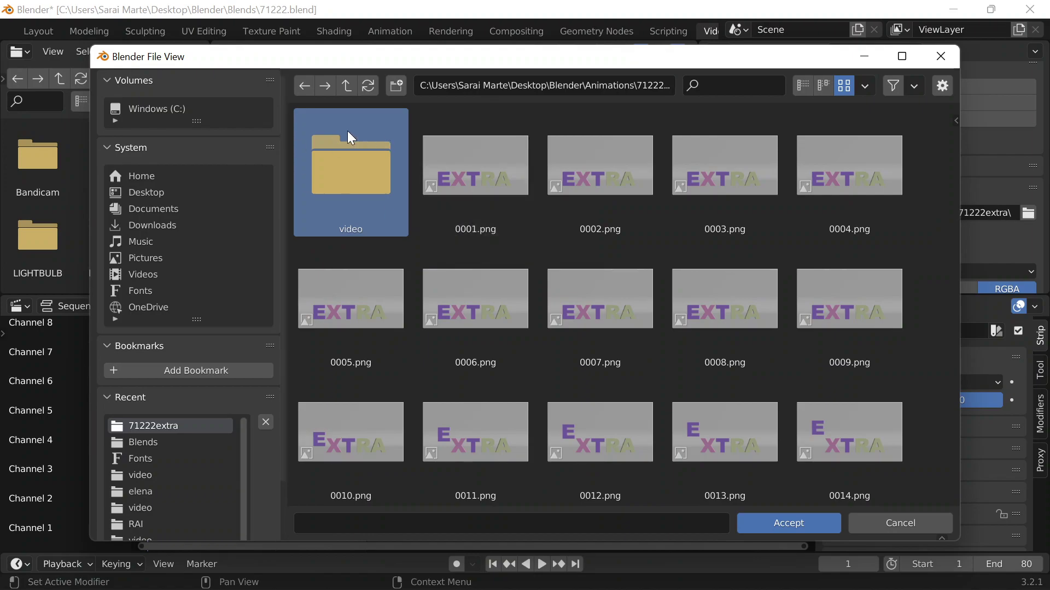
double_click(347, 130)
left_click(766, 526)
Step: Set the output file format to FFmpeg Video with an MPEG-4 container
scroll(986, 260, "down", 4)
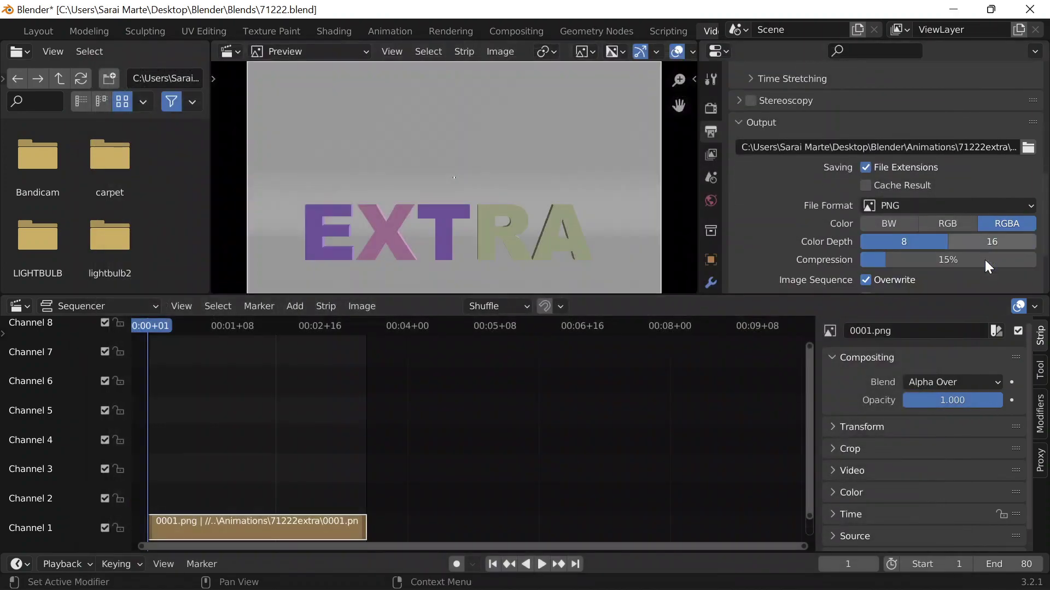
left_click(891, 185)
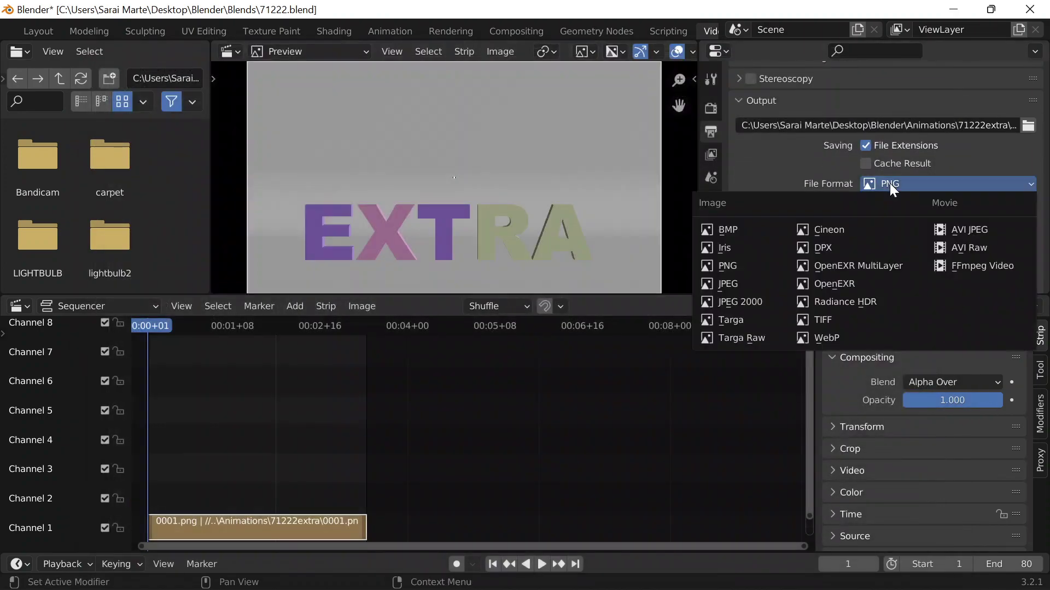
left_click(963, 267)
scroll(825, 212, "down", 1)
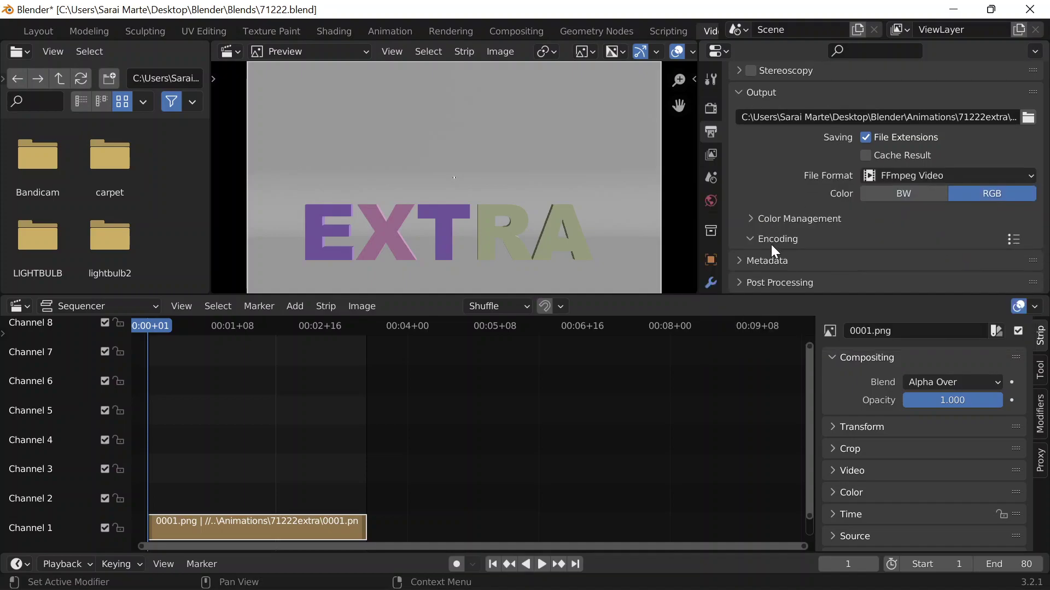
scroll(773, 249, "down", 3)
left_click(901, 177)
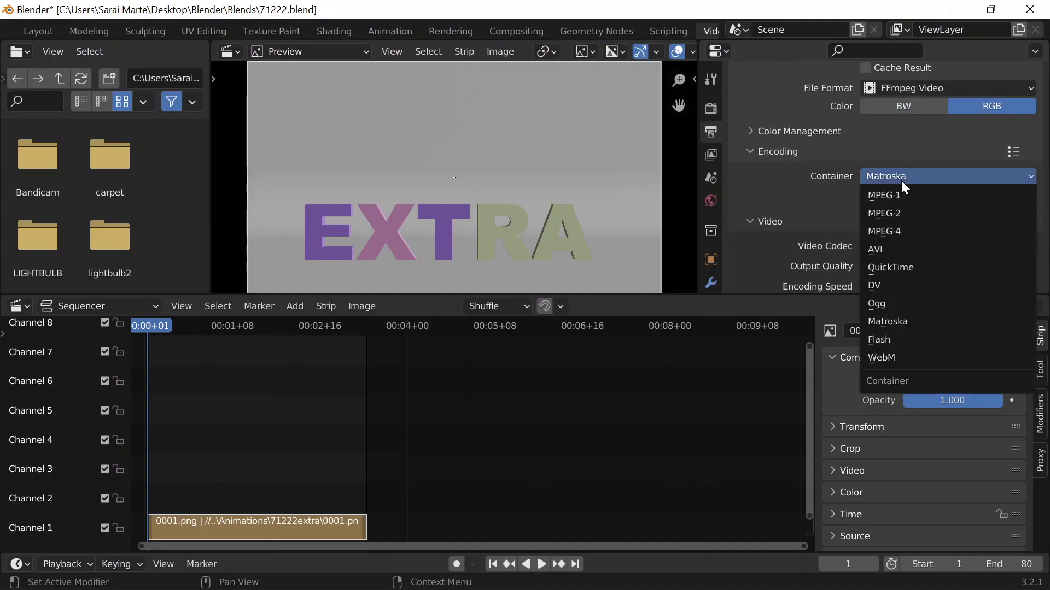
left_click(904, 231)
Step: Set the video output quality to High Quality and save the project
scroll(886, 225, "down", 3)
left_click(876, 203)
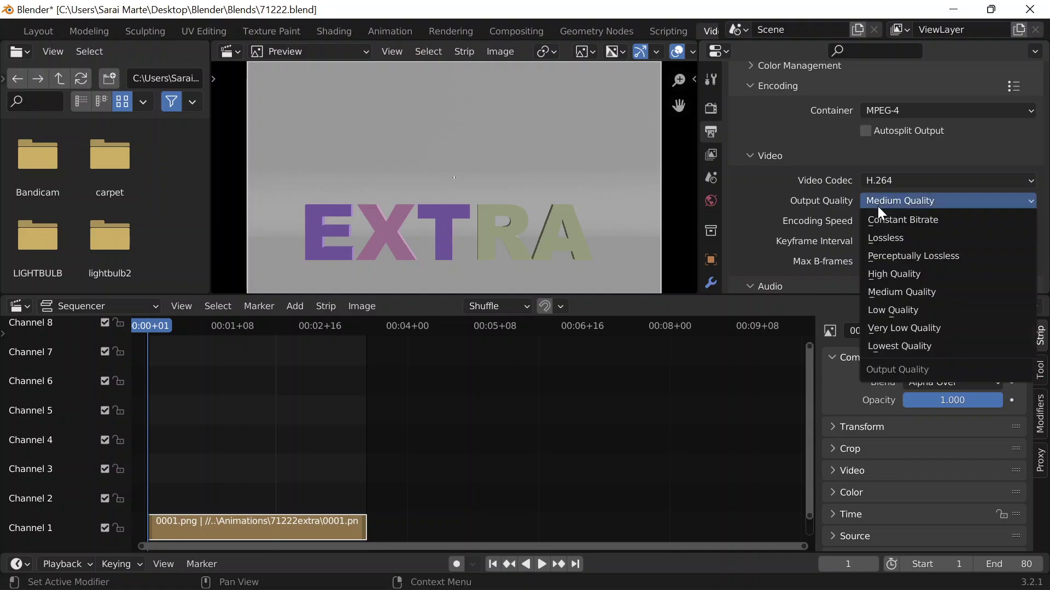
left_click(891, 274)
key("ctrl+s")
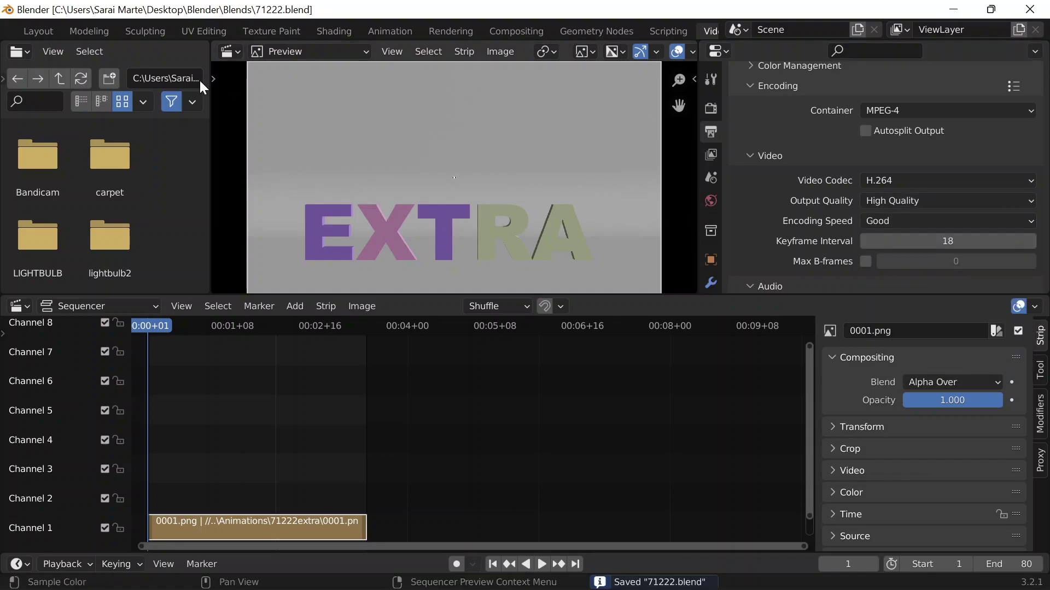
Step: Scrub through the image strip, return the playhead to frame 1 and render the animation to video
scroll(88, 32, "up", 5)
left_click(96, 29)
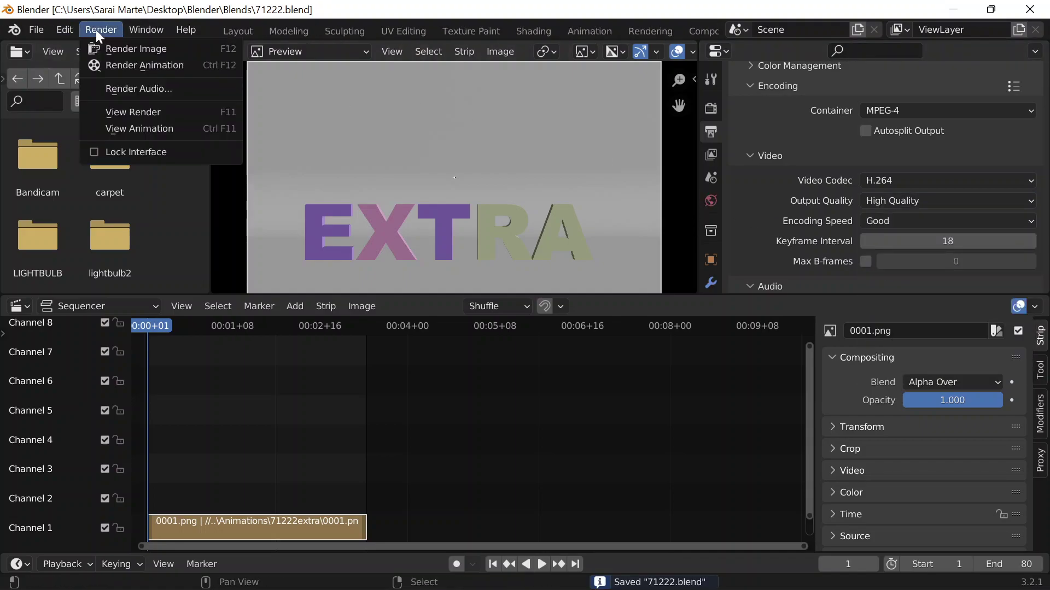
left_click_drag(158, 326, 258, 338)
key("Escape")
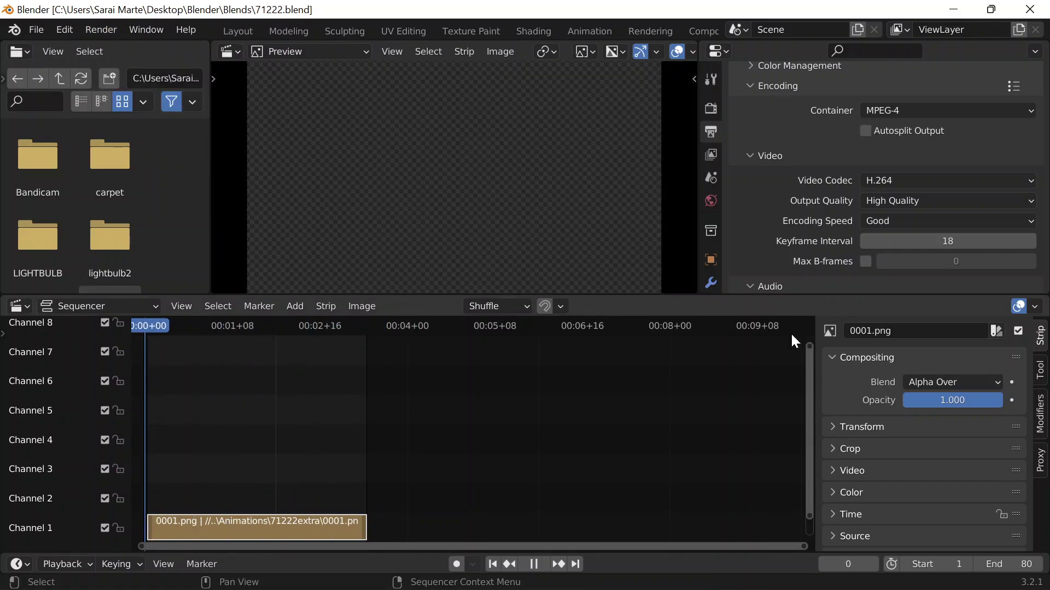
left_click_drag(158, 325, 146, 331)
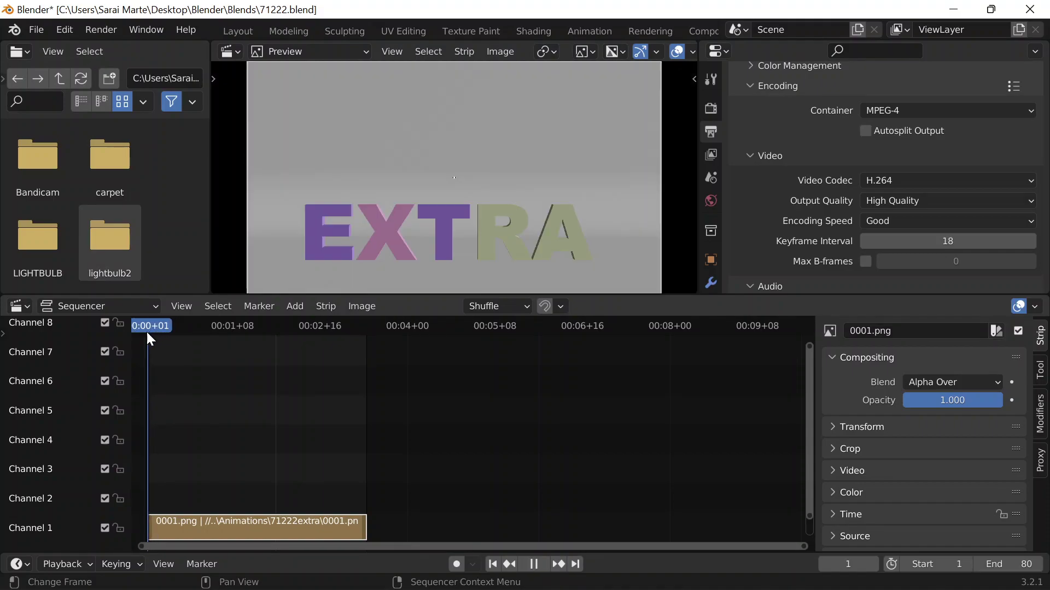
left_click(101, 30)
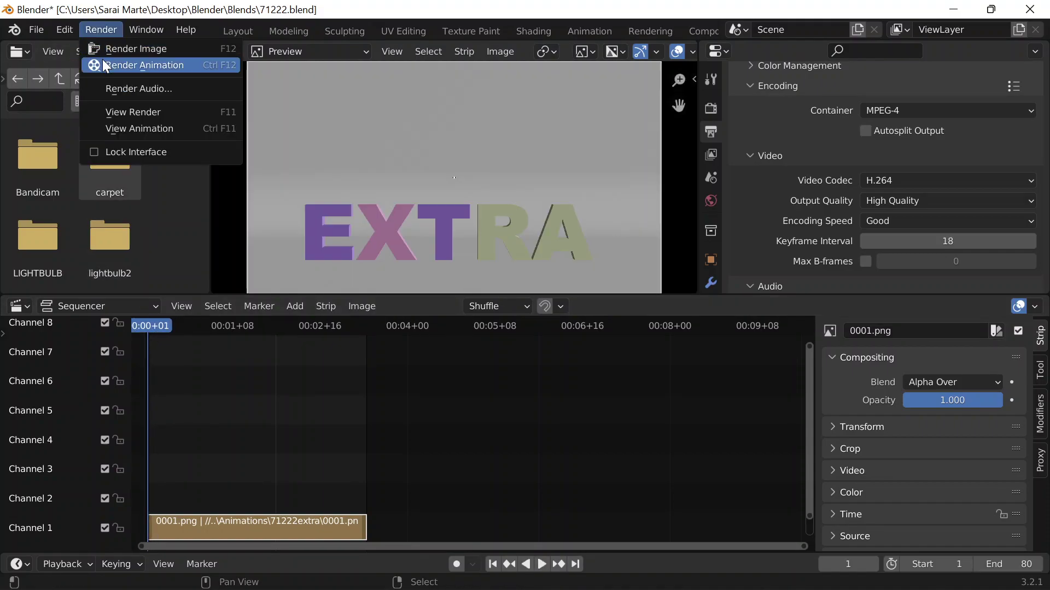
left_click(103, 60)
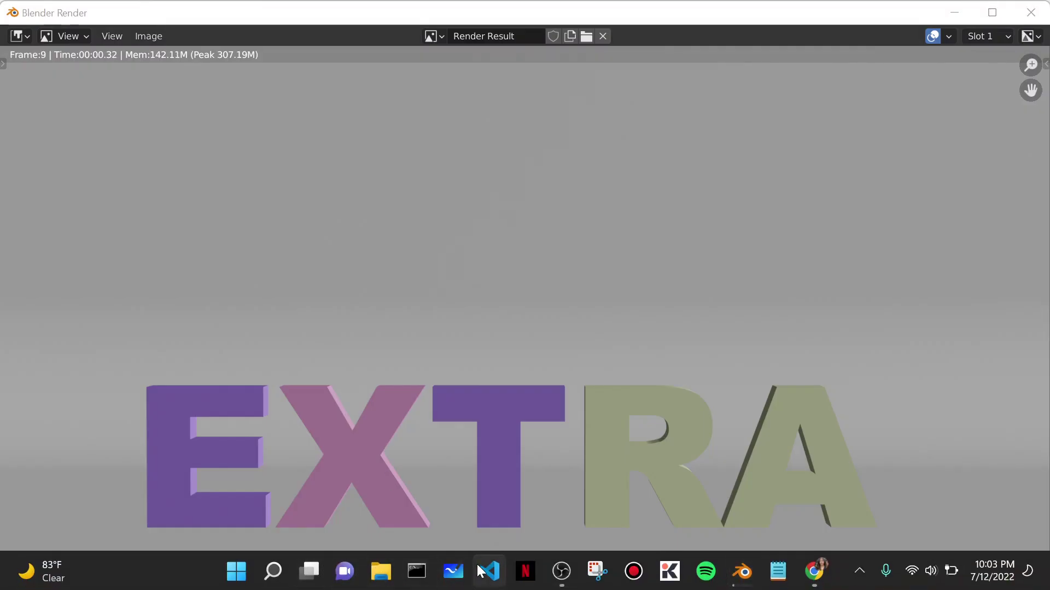
Step: Switch to File Explorer and open the folder Desktop\Blender\Animations\71222extra
key("super+e")
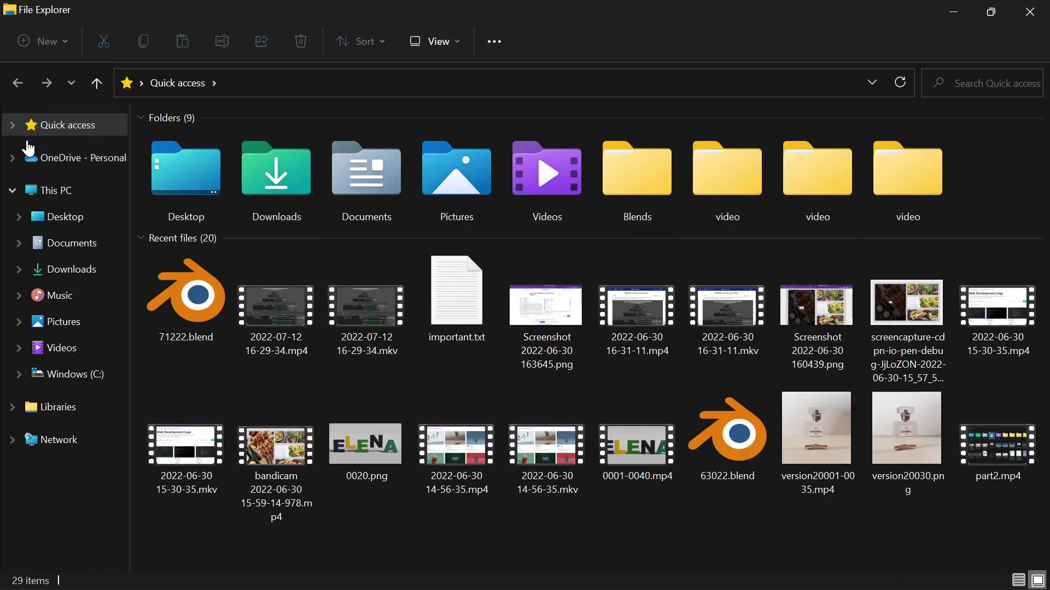
left_click(61, 222)
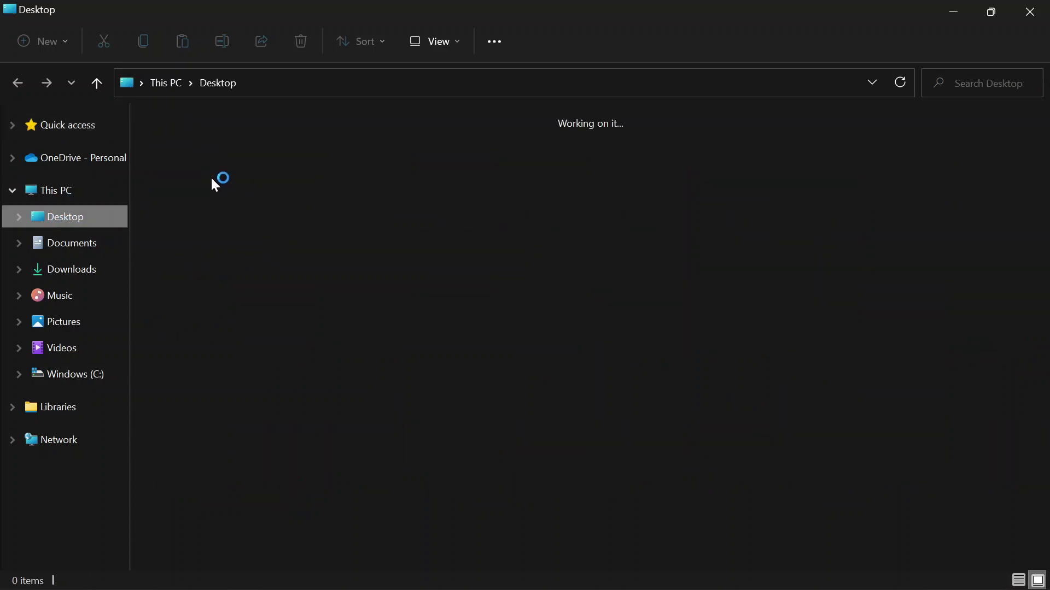
left_click(201, 161)
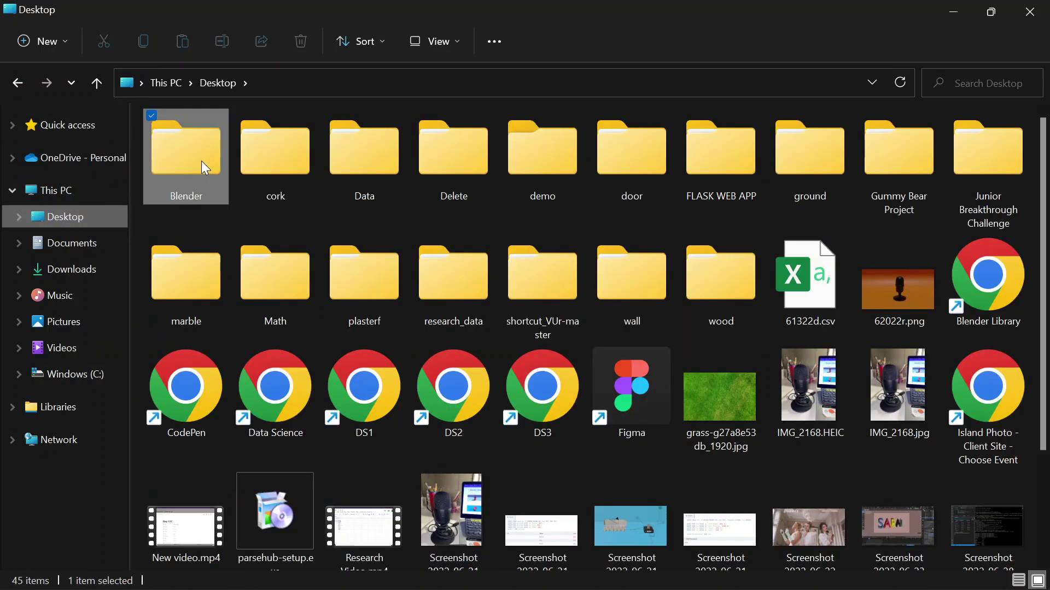
double_click(201, 161)
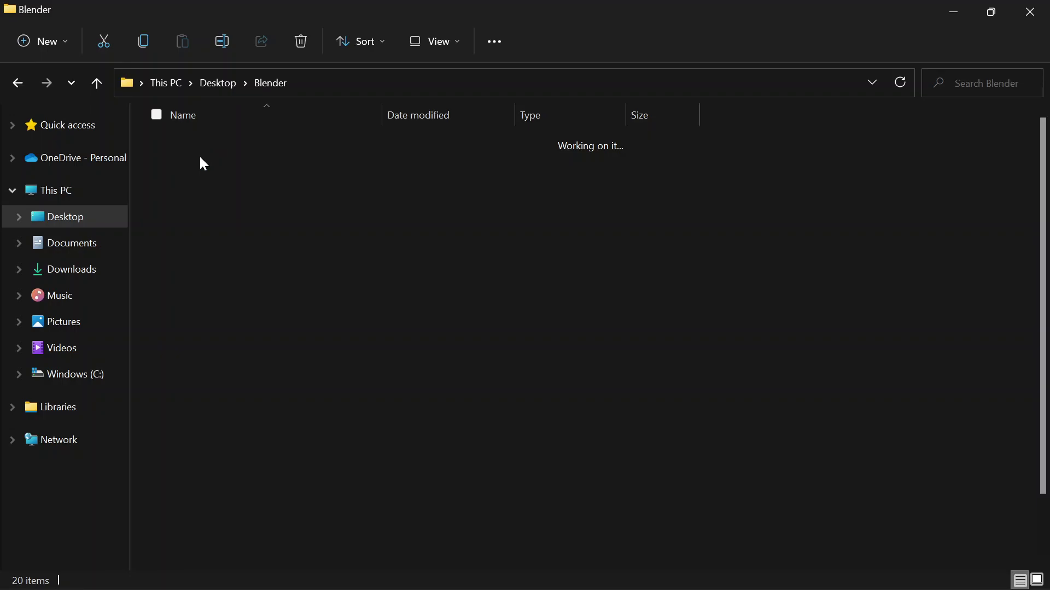
left_click(198, 144)
double_click(198, 144)
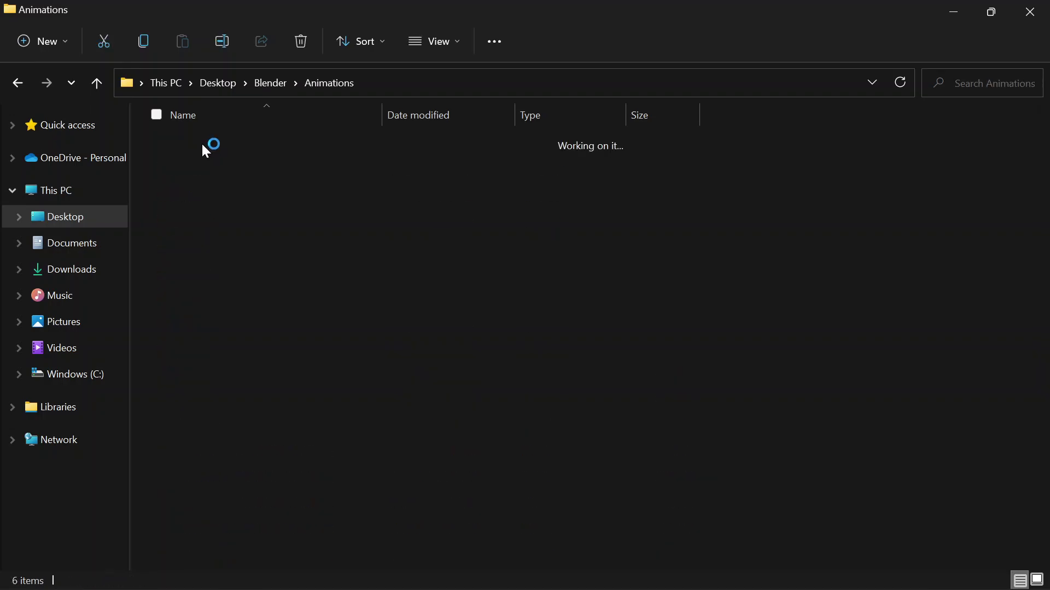
left_click(208, 146)
double_click(208, 146)
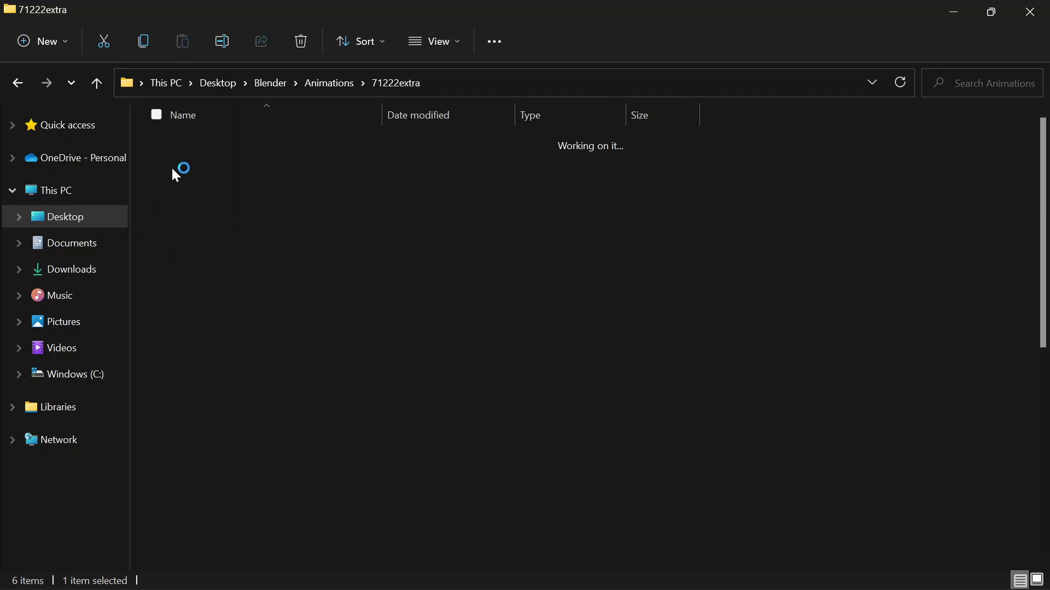
Step: Open the video subfolder and play the rendered file 0001-0080.mp4
left_click(180, 167)
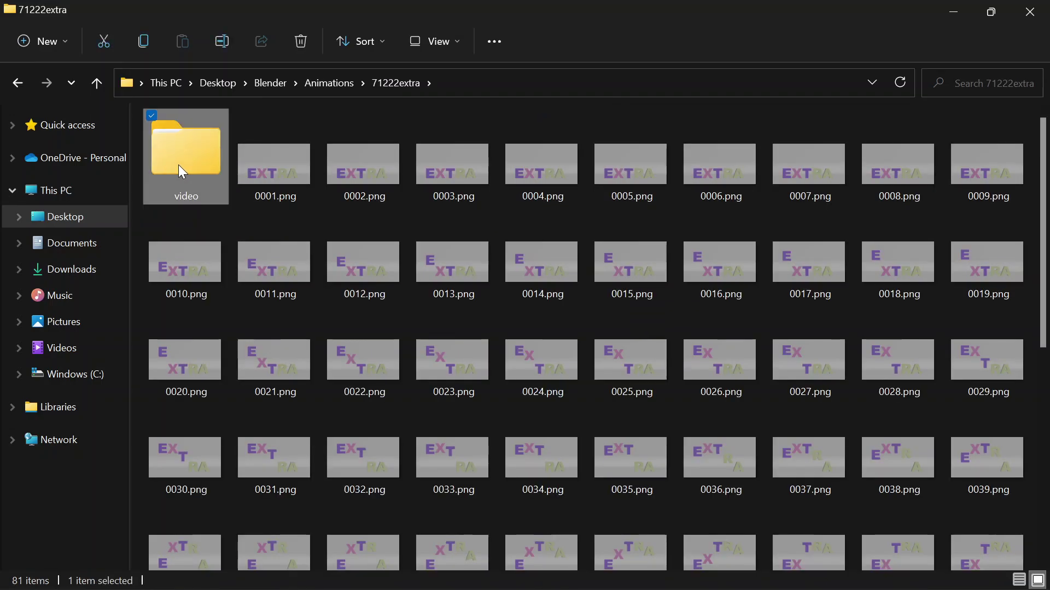
double_click(179, 165)
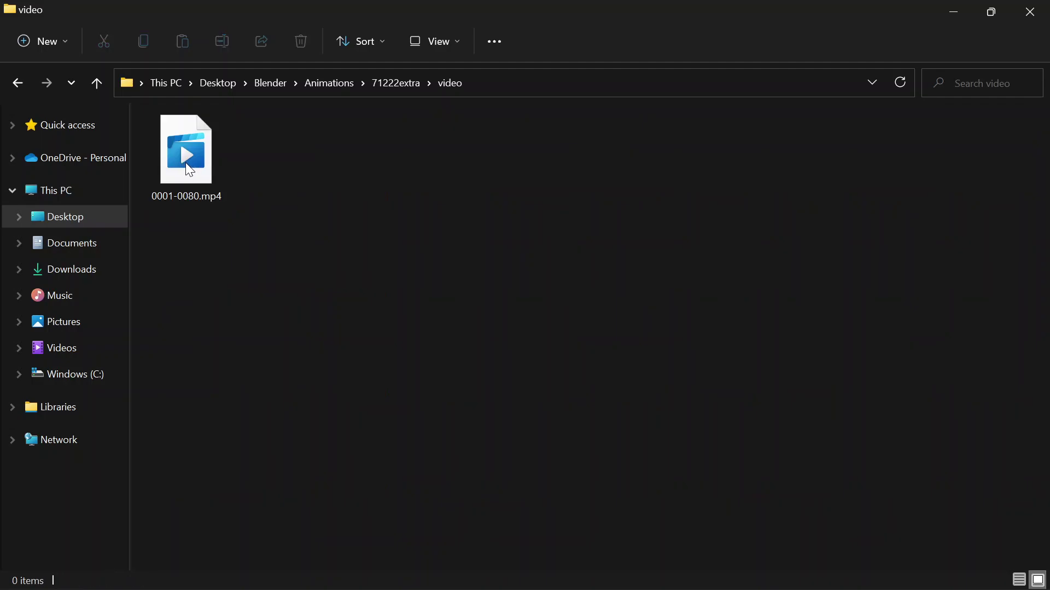
double_click(209, 156)
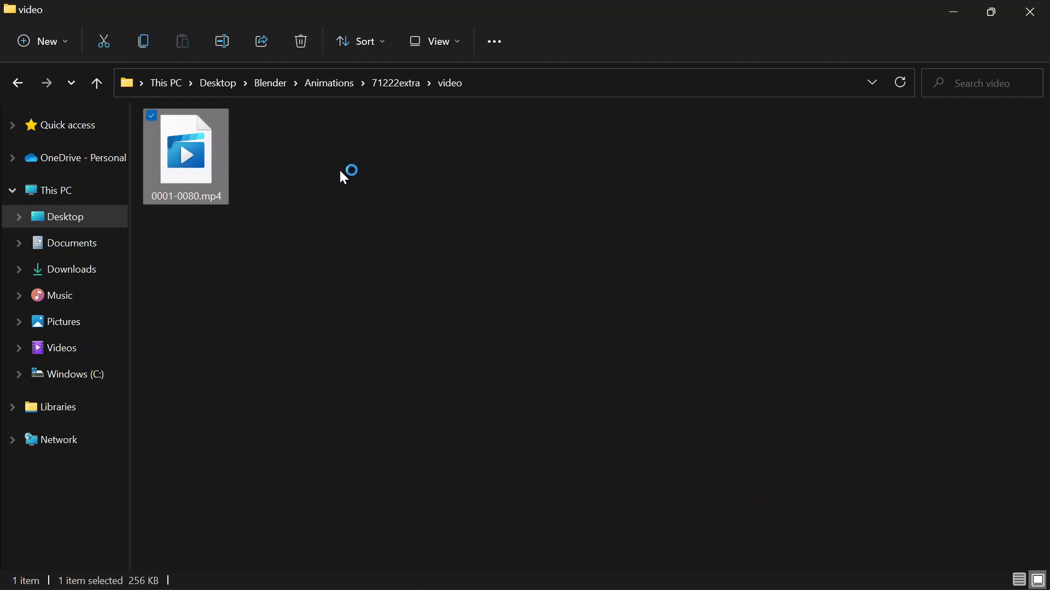